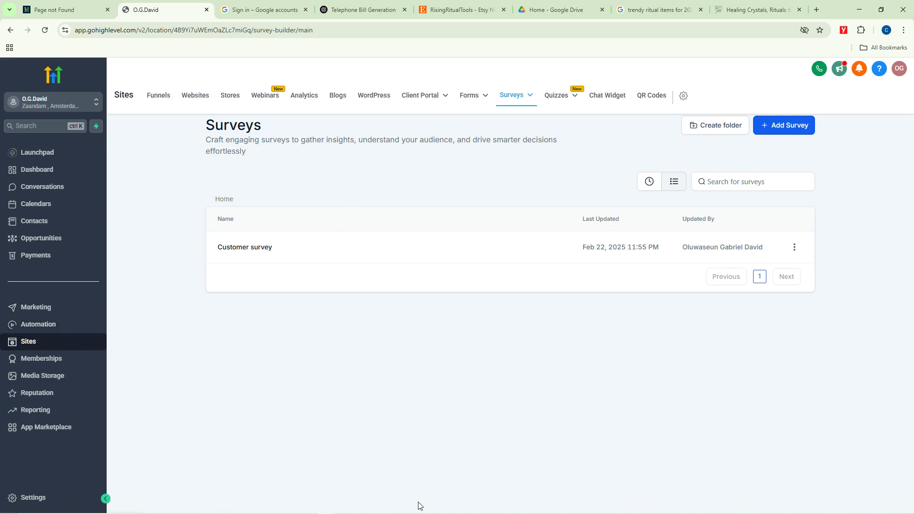
# Step: Open the Quizzes builder under Sites and highlight the empty list's page description
pyautogui.press('XF86MonBrightnessUp')
pyautogui.moveTo(573, 98)
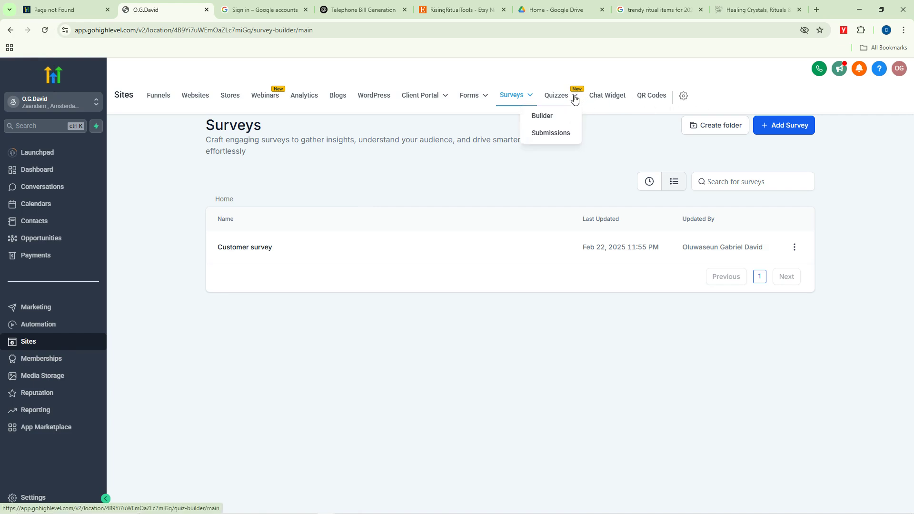
pyautogui.click(546, 118)
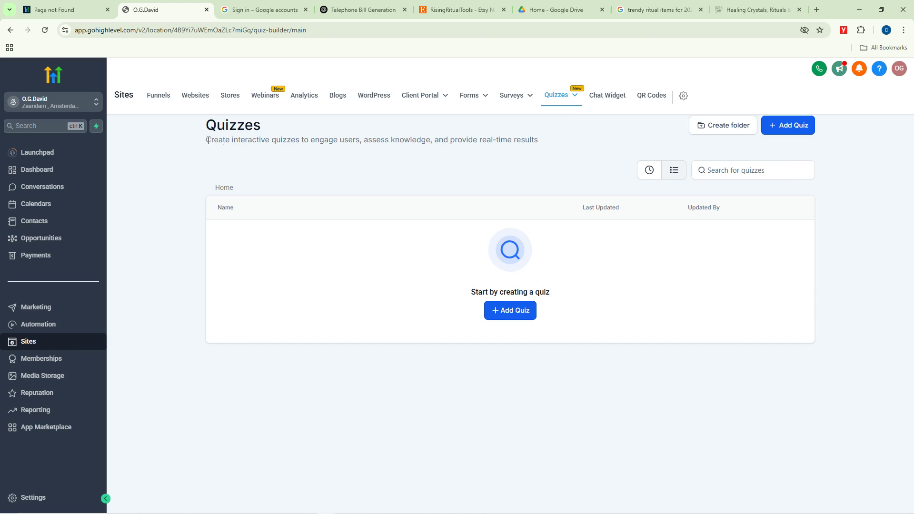
pyautogui.moveTo(206, 139); pyautogui.dragTo(541, 144)
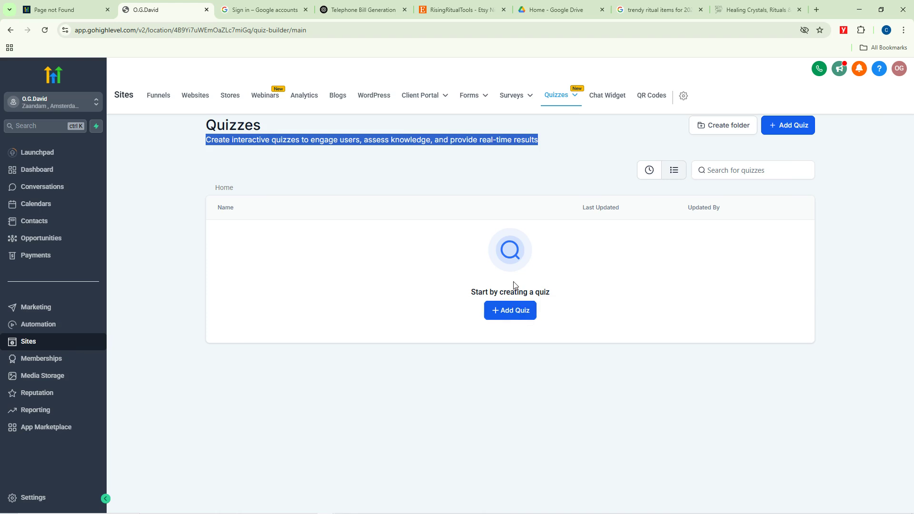
# Step: Create the blank quiz Quiz 0, close the sign-in, Etsy and two search tabs, and preview Custom Fields
pyautogui.click(515, 308)
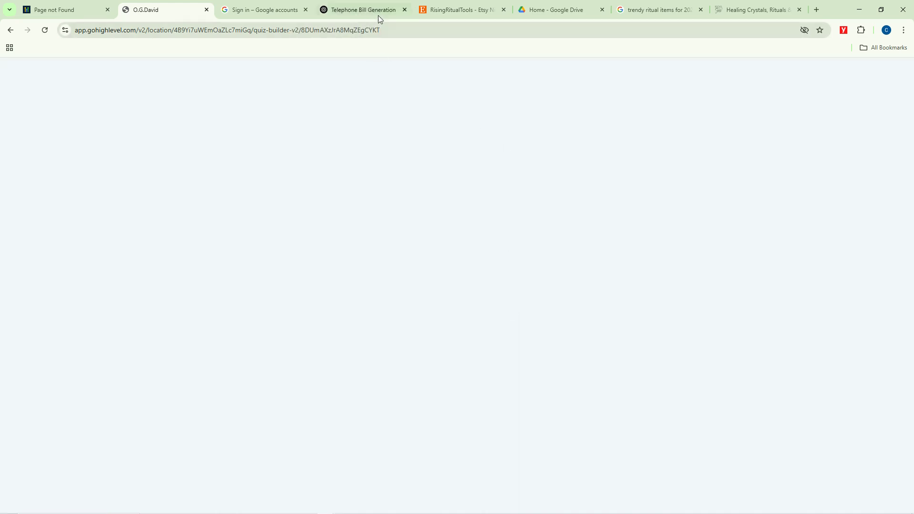
pyautogui.click(306, 9)
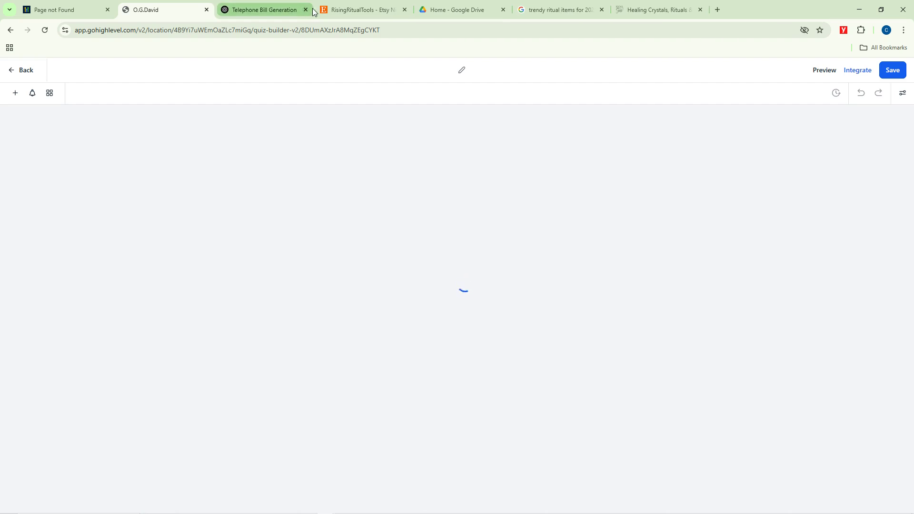
pyautogui.click(405, 10)
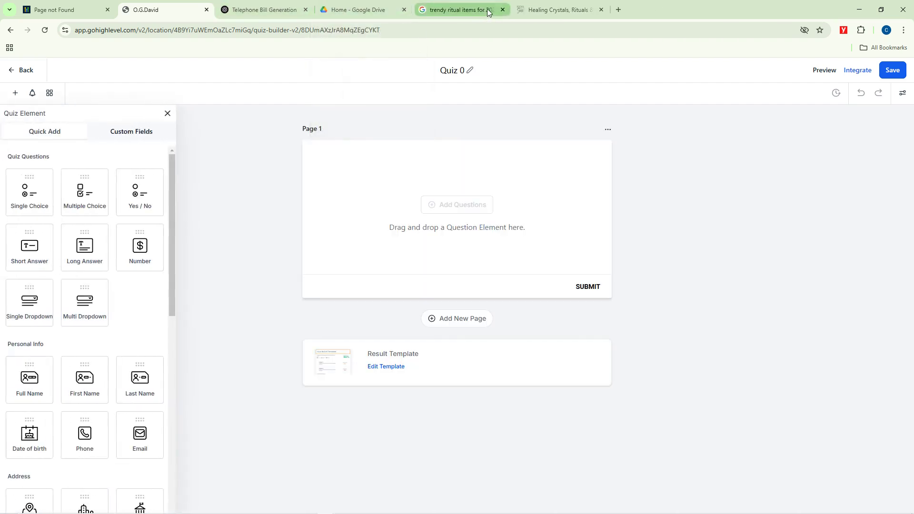
pyautogui.click(502, 9)
pyautogui.click(502, 9)
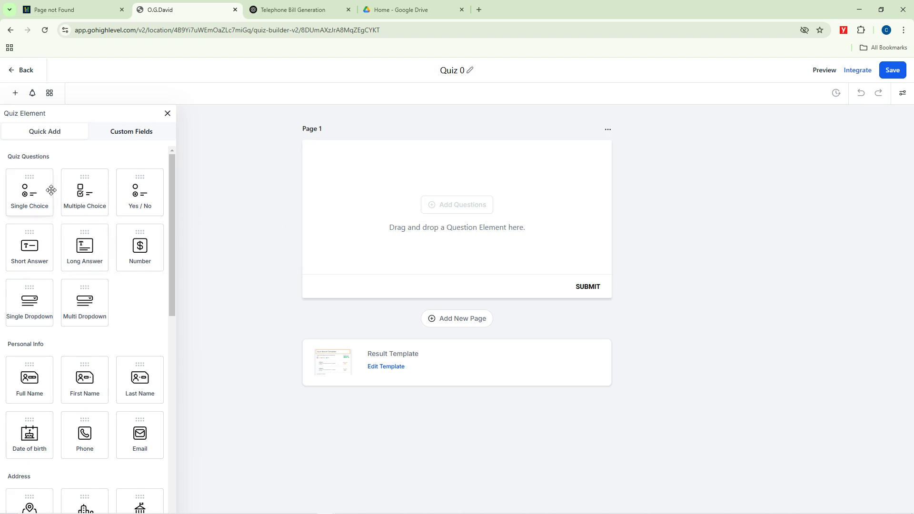
pyautogui.click(119, 136)
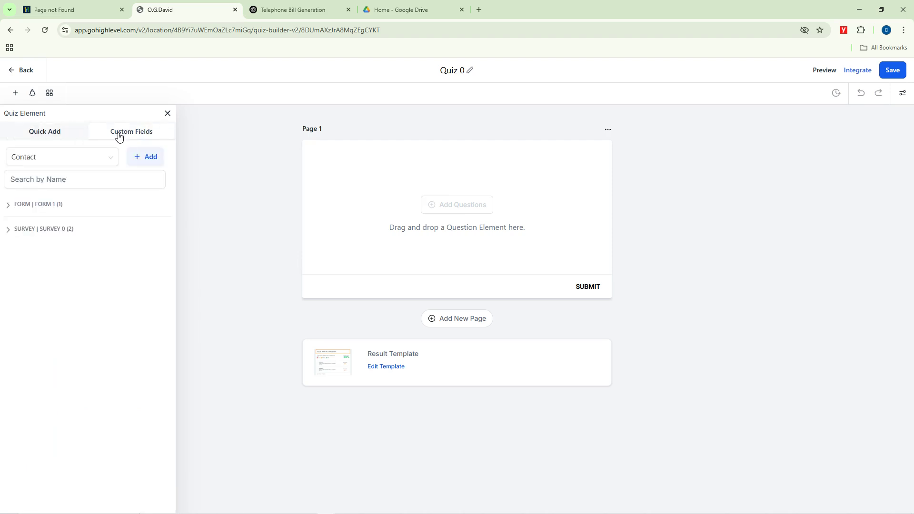
pyautogui.click(51, 135)
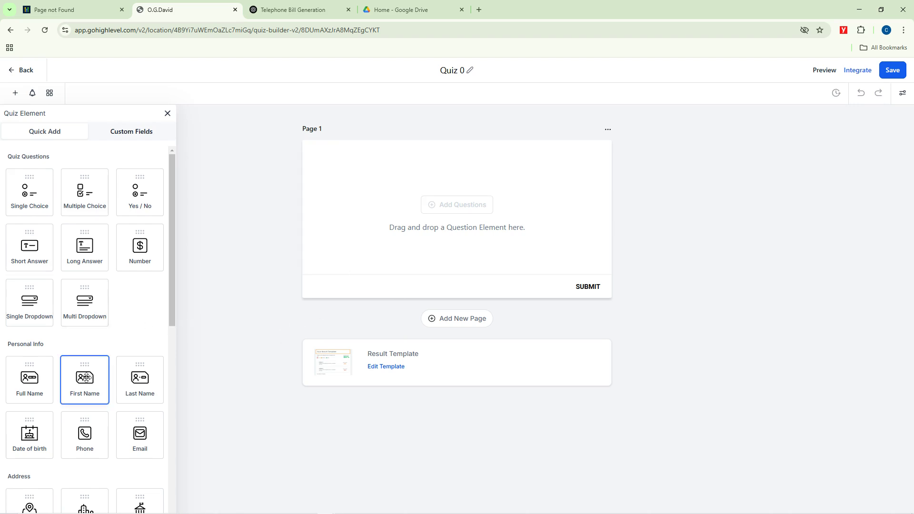
# Step: Add First Name and Last Name fields to Page 1, then add and delete a trial Single Choice question
pyautogui.moveTo(85, 376); pyautogui.dragTo(370, 186)
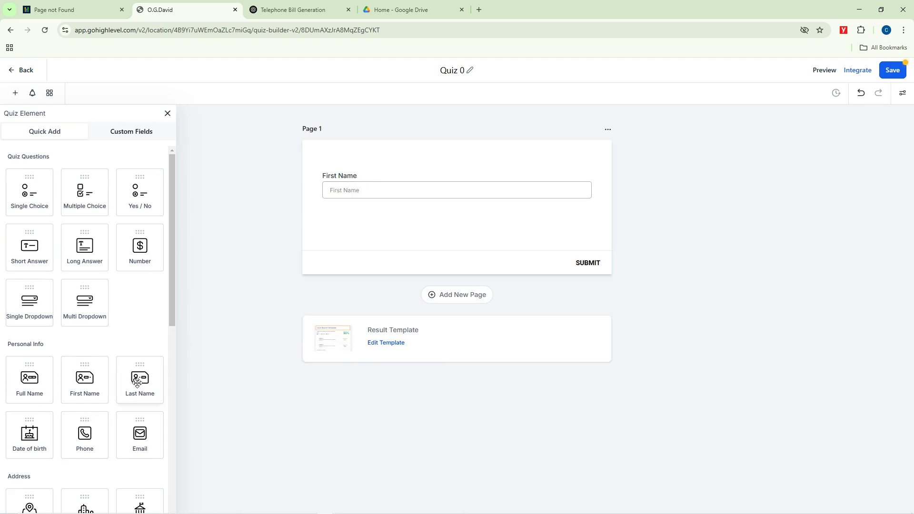
pyautogui.moveTo(139, 383); pyautogui.dragTo(342, 227)
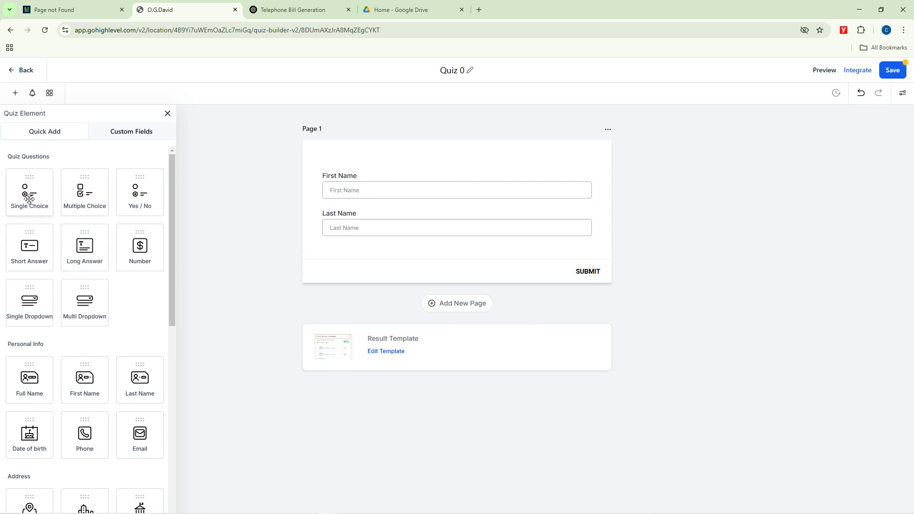
pyautogui.moveTo(33, 195); pyautogui.dragTo(343, 256)
pyautogui.moveTo(26, 185); pyautogui.dragTo(353, 271)
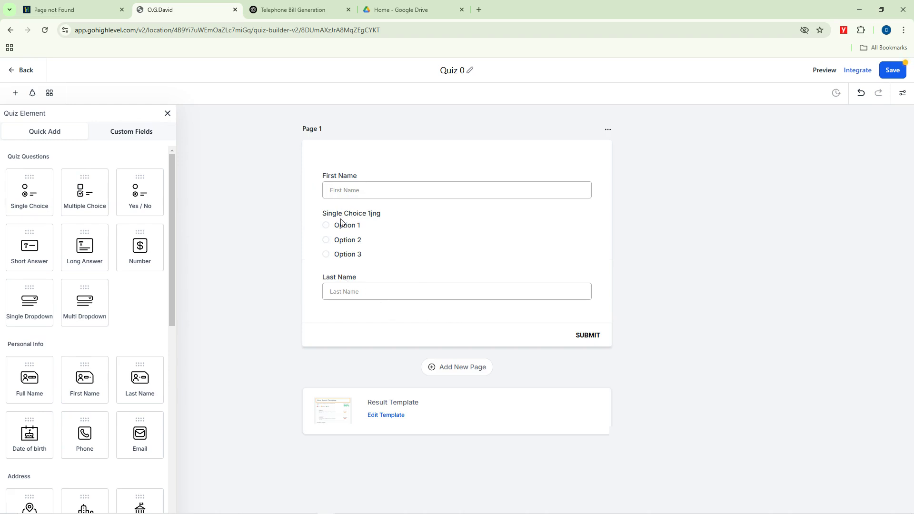
pyautogui.click(531, 246)
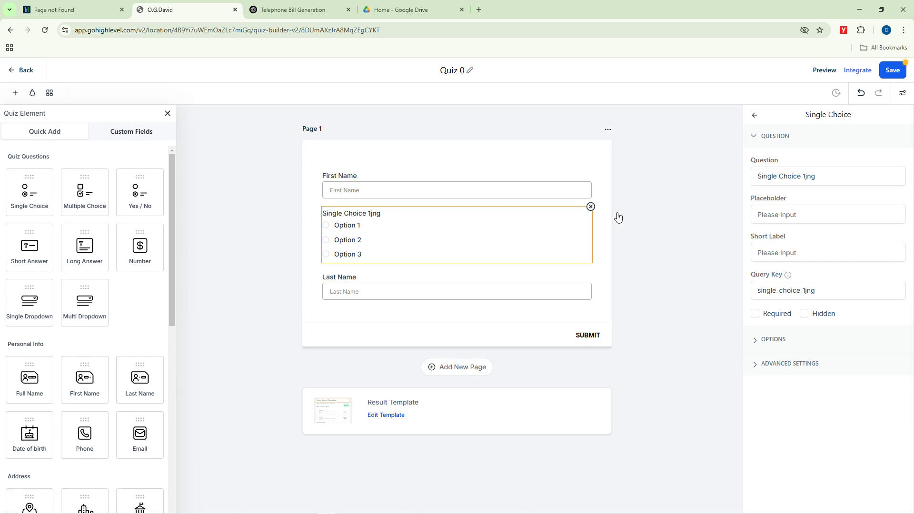
pyautogui.click(591, 207)
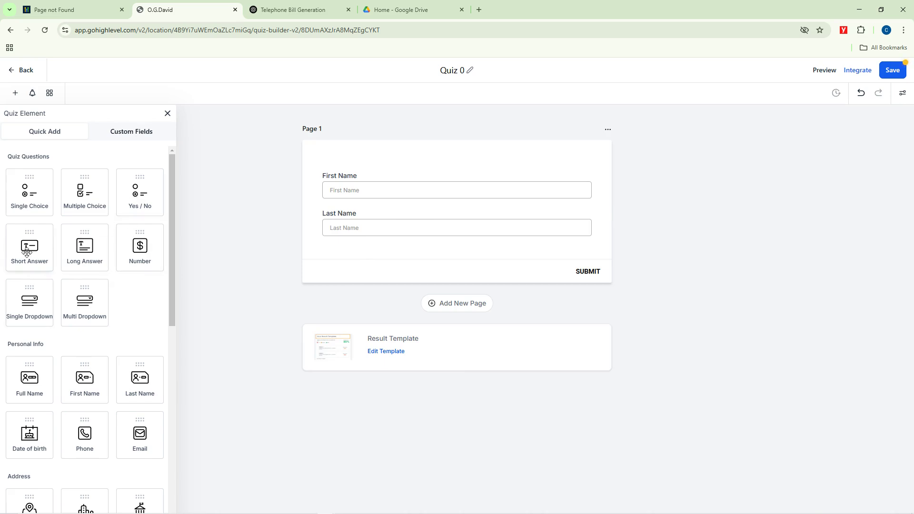
# Step: Add a second page to the quiz and drop a Short Answer question onto it
pyautogui.moveTo(27, 253); pyautogui.dragTo(392, 251)
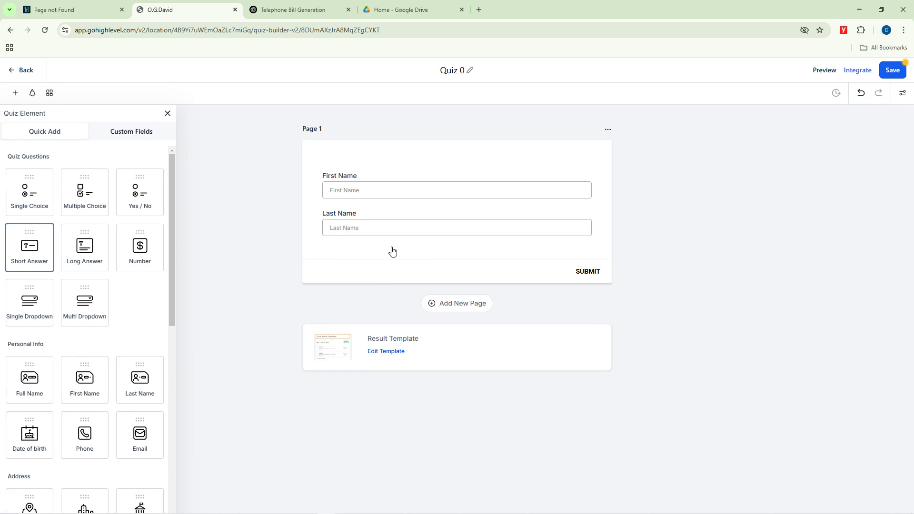
pyautogui.click(433, 305)
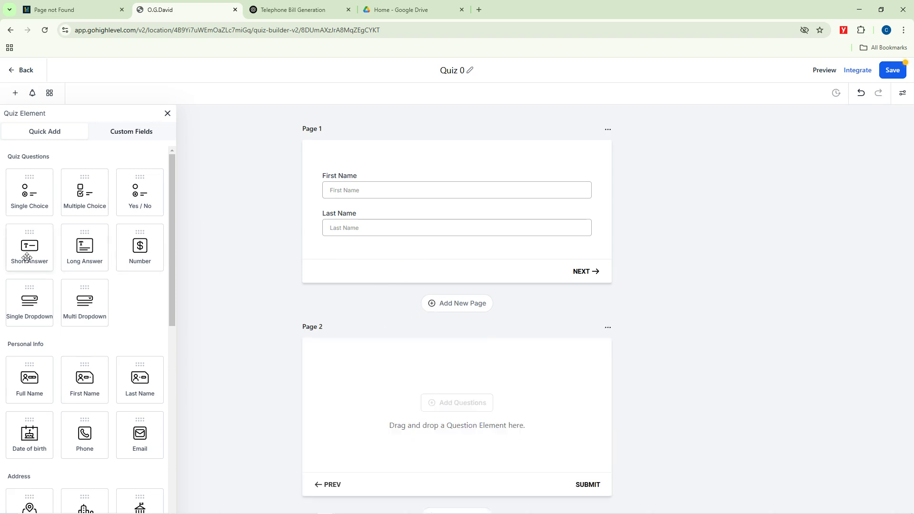
pyautogui.moveTo(26, 258); pyautogui.dragTo(402, 388)
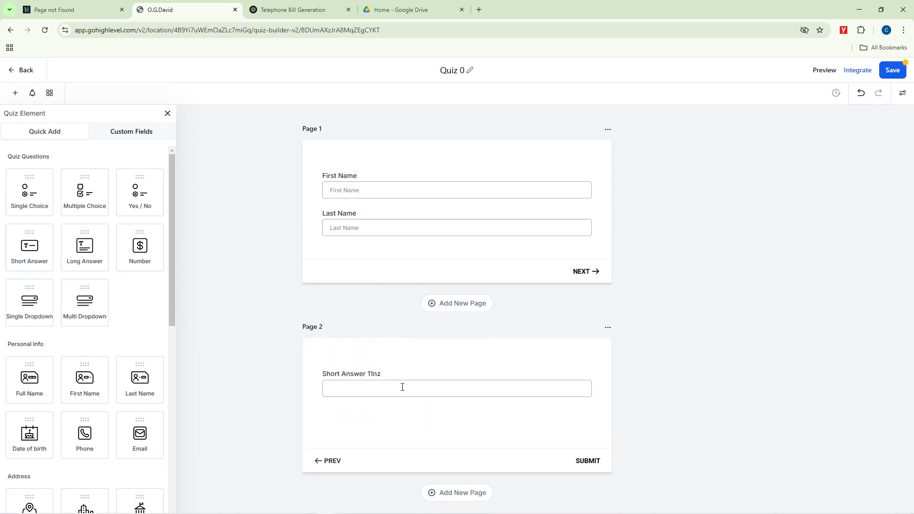
# Step: Change the short-answer question text to 'What is your favorite Meal'
pyautogui.click(374, 377)
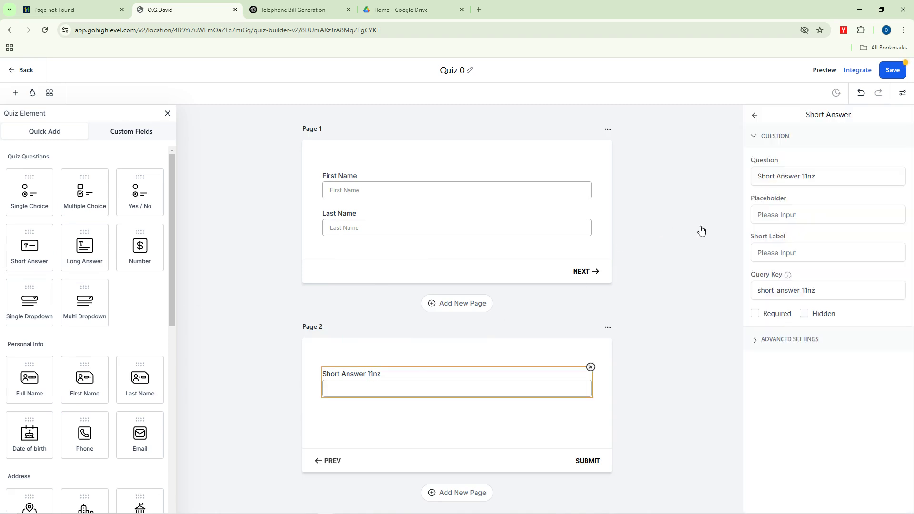
pyautogui.click(755, 181)
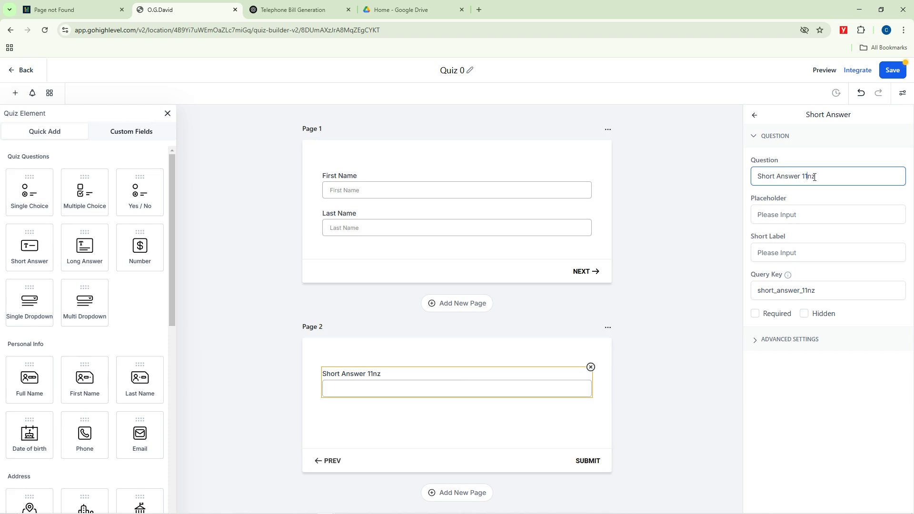
pyautogui.moveTo(816, 177); pyautogui.dragTo(737, 181)
pyautogui.press('BackSpace')
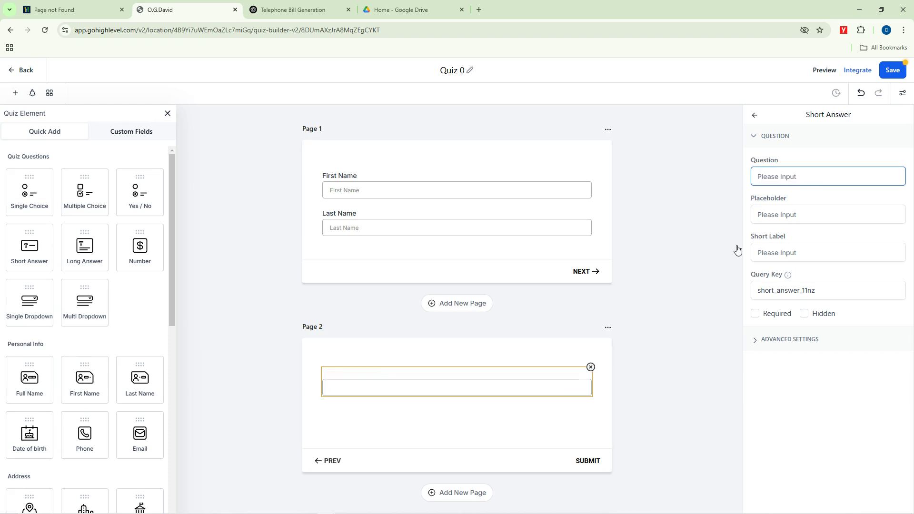
pyautogui.write('What')
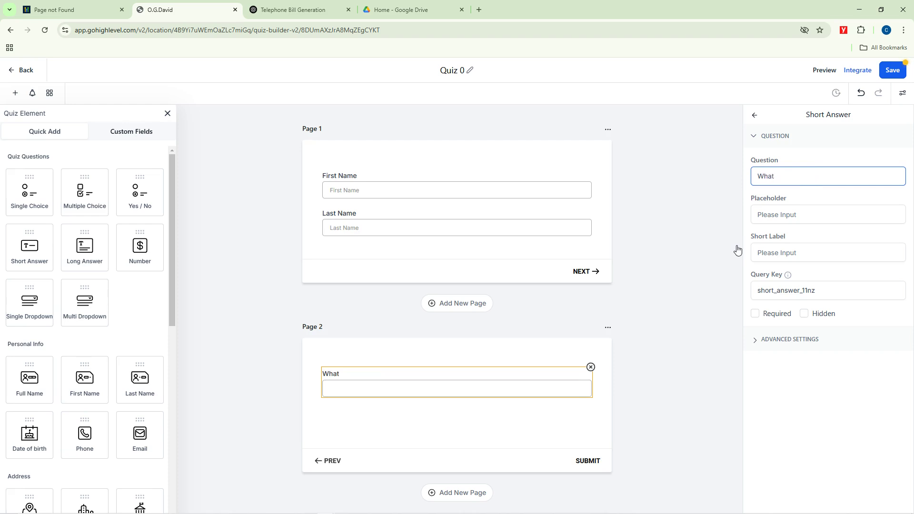
pyautogui.write(' is your favorite Meal')
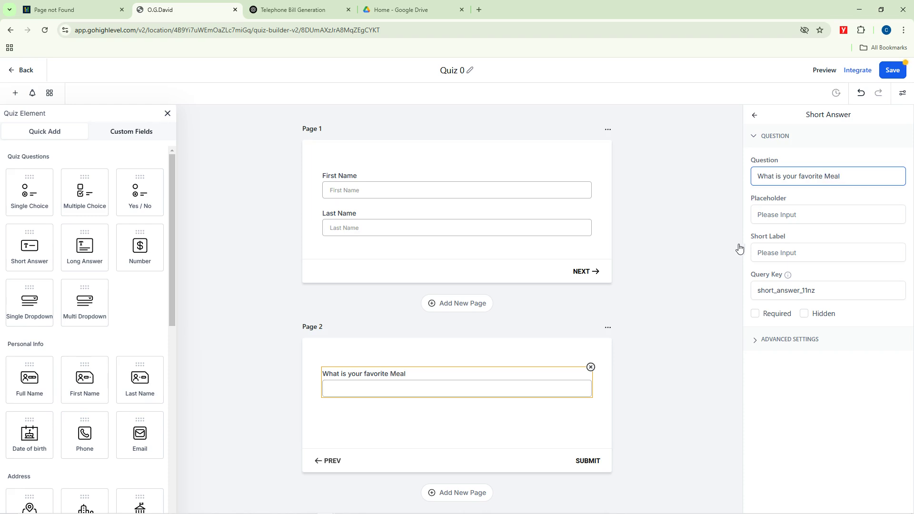
pyautogui.click(695, 220)
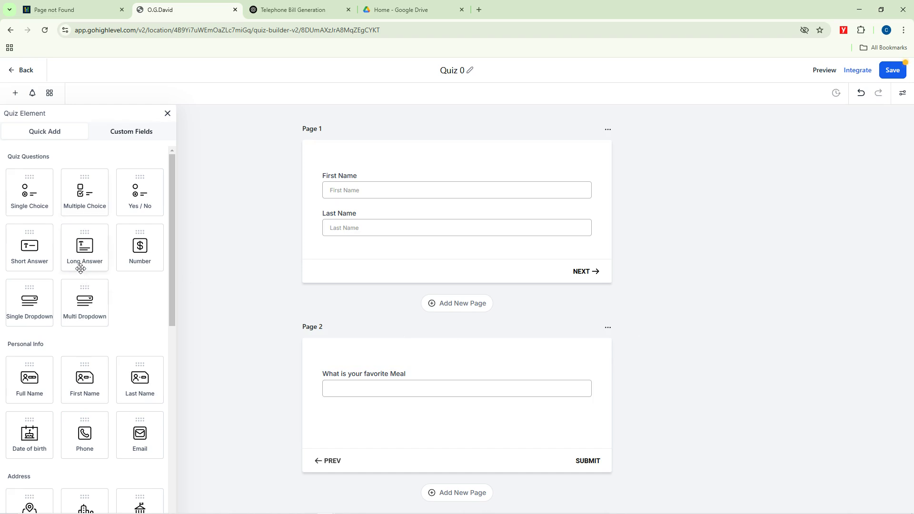
# Step: Add a Long Answer question reading 'Can you tell me more about your favorite meal?' below it
pyautogui.moveTo(84, 248); pyautogui.dragTo(353, 428)
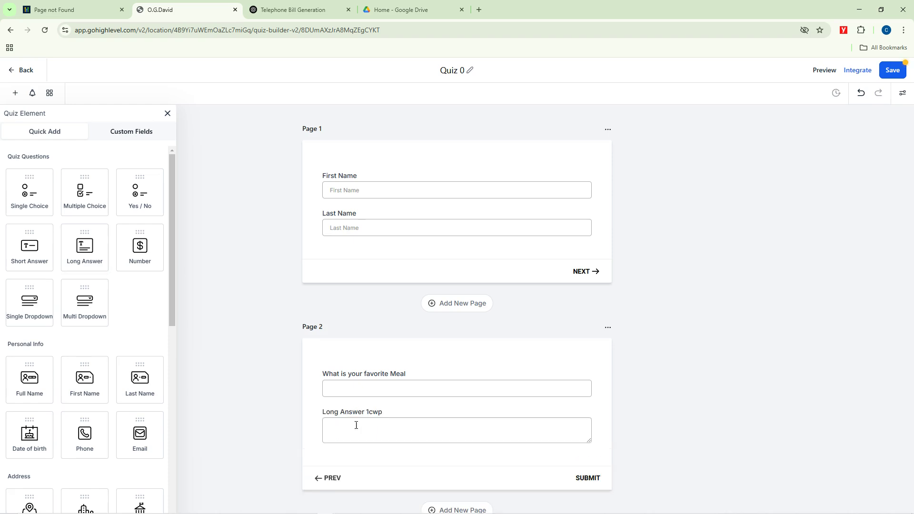
pyautogui.scroll(-2, 719, 389)
pyautogui.click(340, 316)
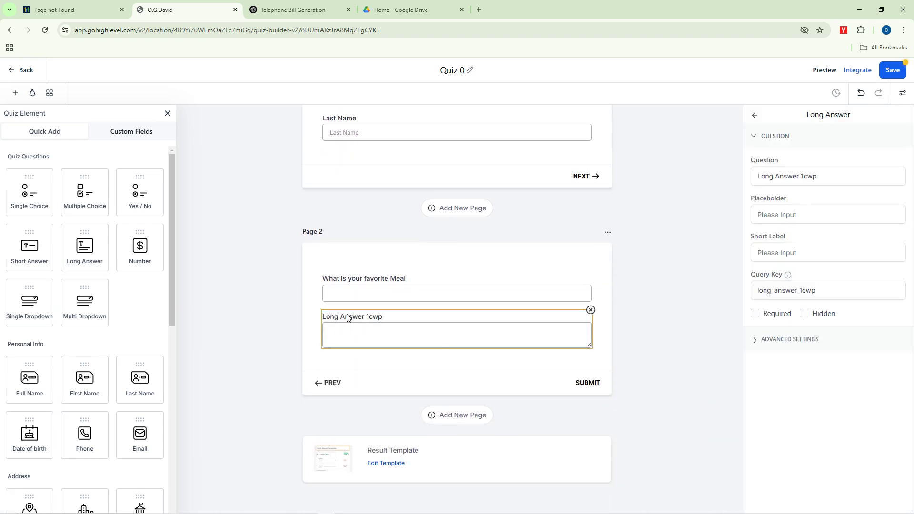
pyautogui.moveTo(829, 178); pyautogui.dragTo(746, 187)
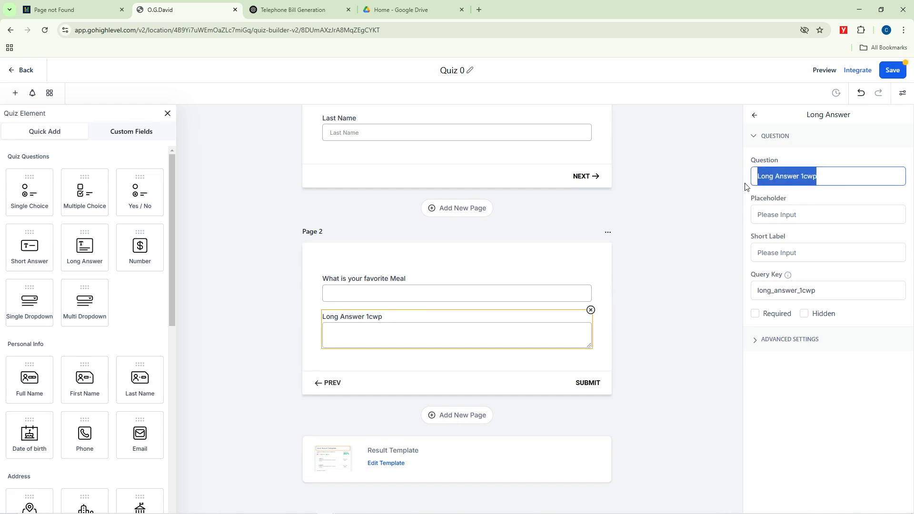
pyautogui.write('Can you tell ')
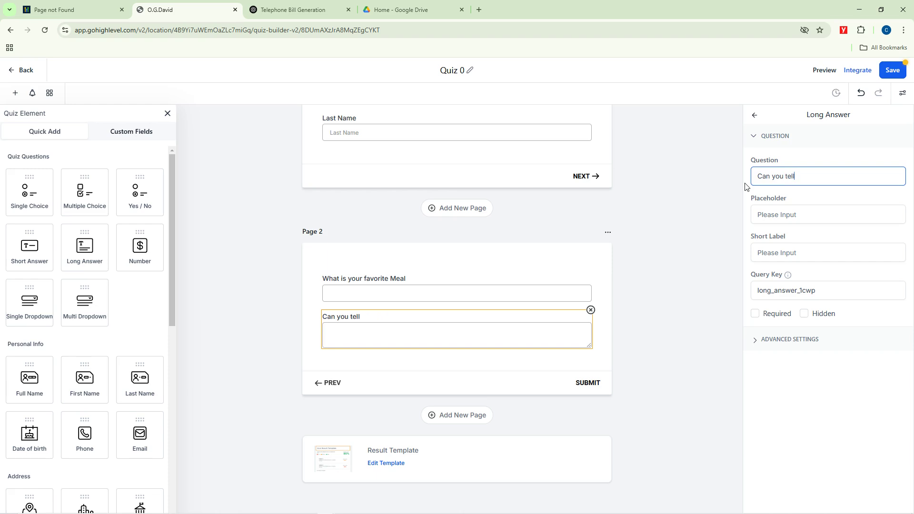
pyautogui.write('me more about your fav')
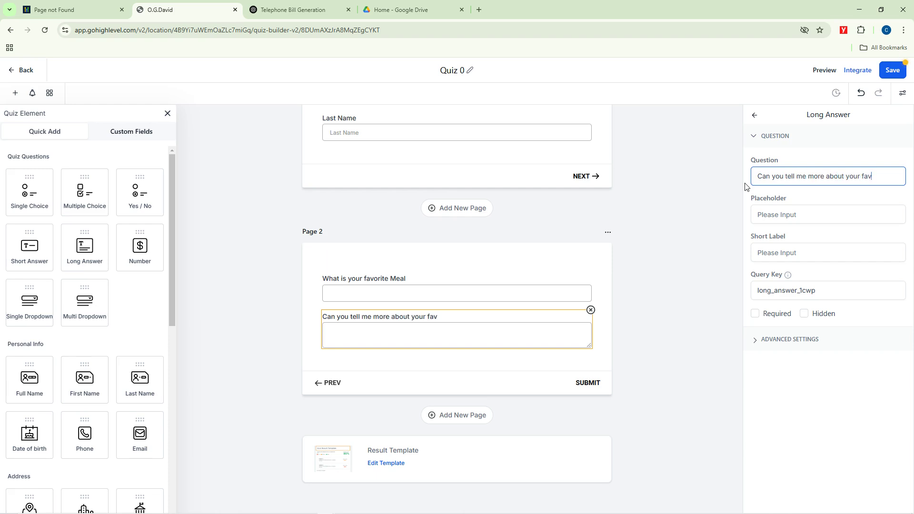
pyautogui.write('orite meal?')
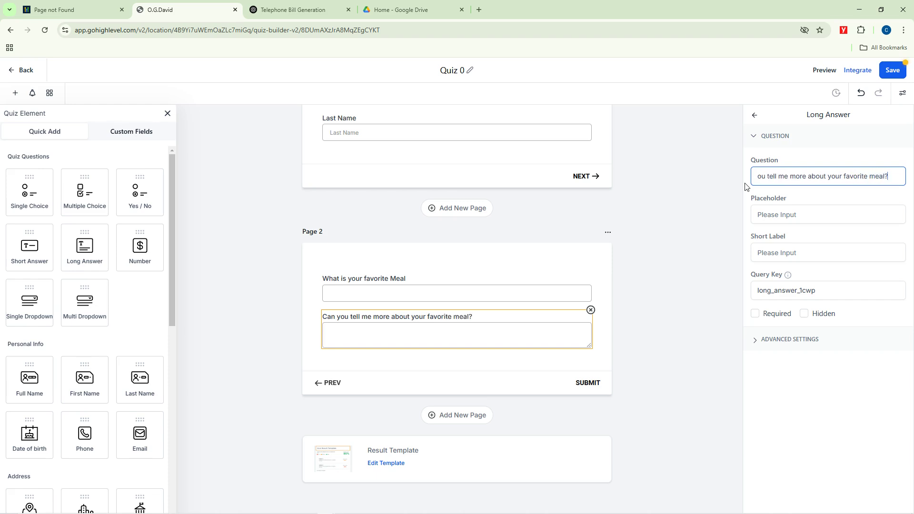
pyautogui.click(684, 231)
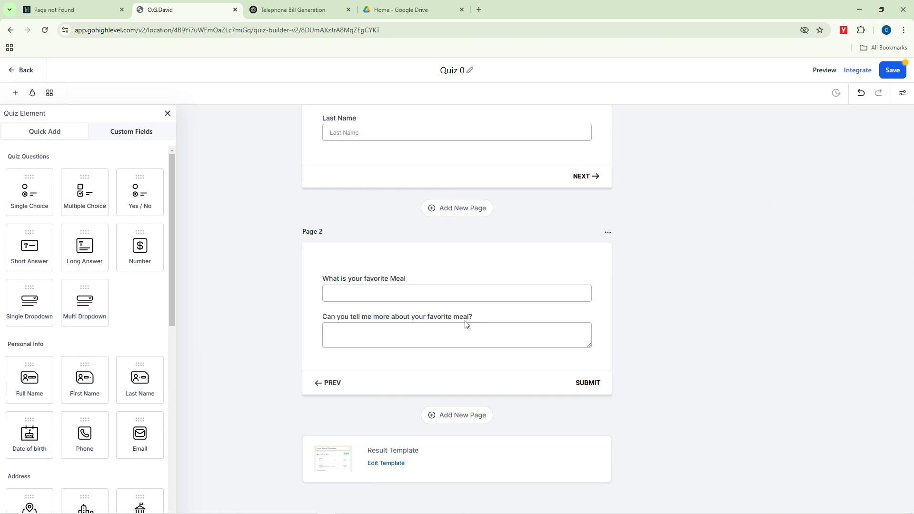
# Step: Revisit the favorite meal question's settings and finish editing it
pyautogui.click(436, 336)
pyautogui.click(412, 292)
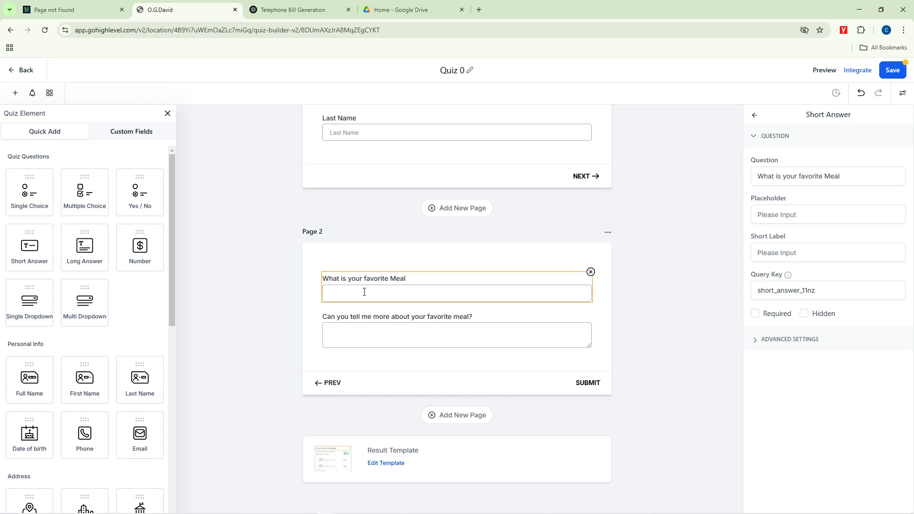
pyautogui.click(643, 209)
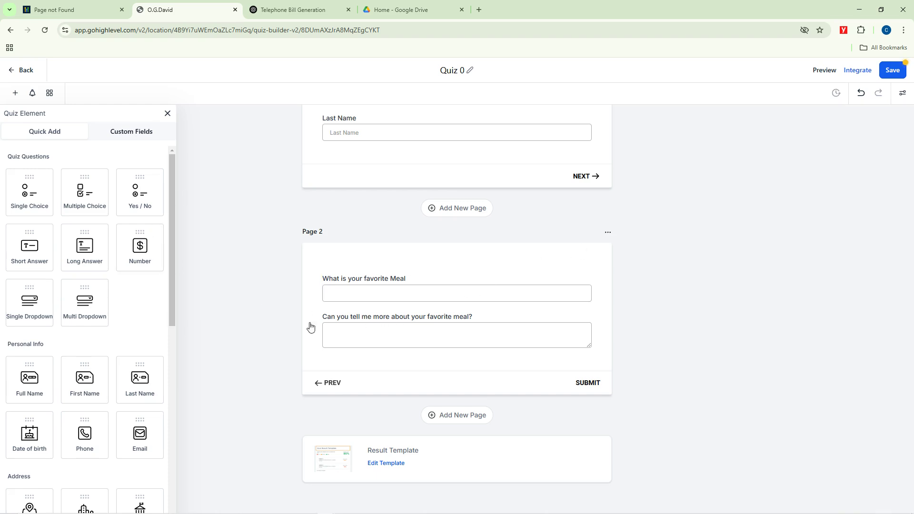
pyautogui.scroll(-1, 640, 338)
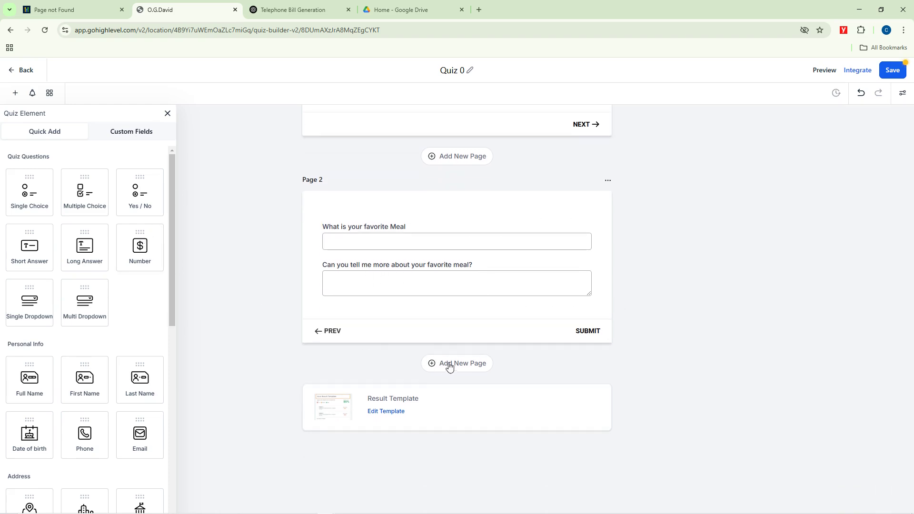
# Step: Add Page 3 and place a Single Choice question on it
pyautogui.click(450, 366)
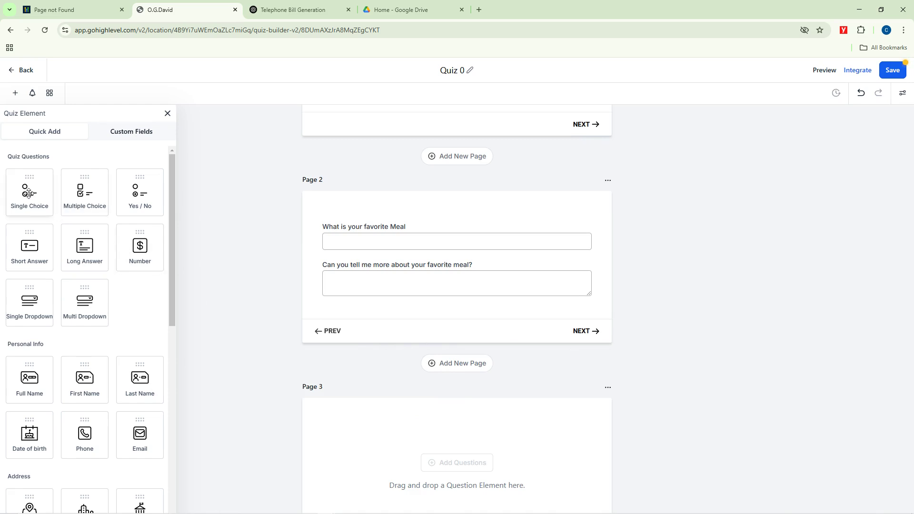
pyautogui.moveTo(27, 190); pyautogui.dragTo(367, 423)
pyautogui.scroll(-3, 617, 318)
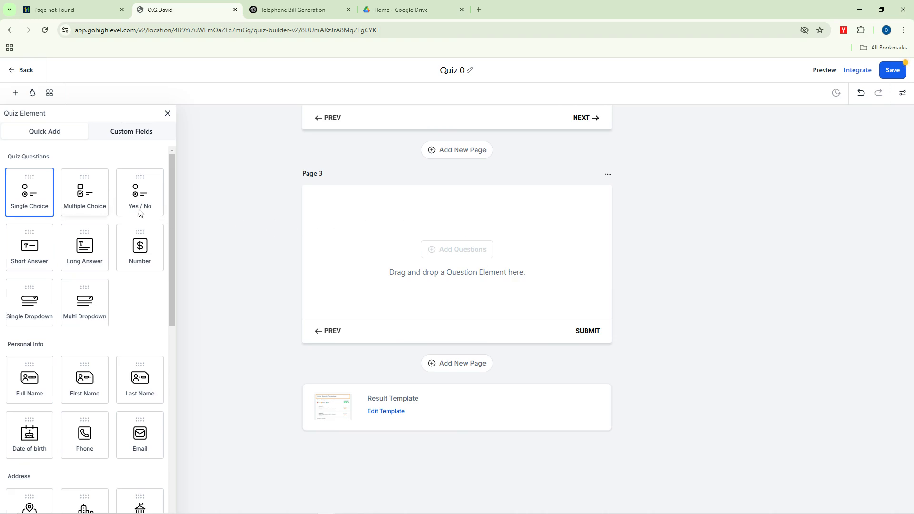
pyautogui.moveTo(28, 198); pyautogui.dragTo(366, 246)
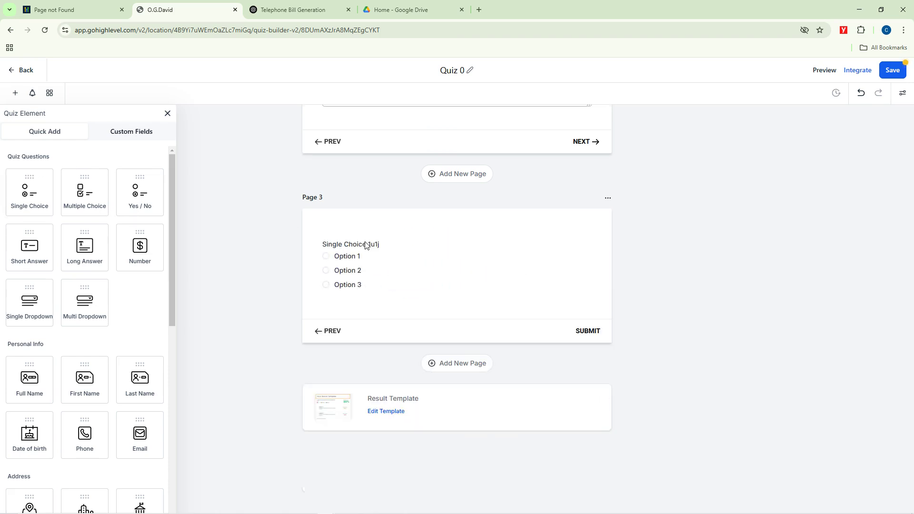
pyautogui.click(367, 247)
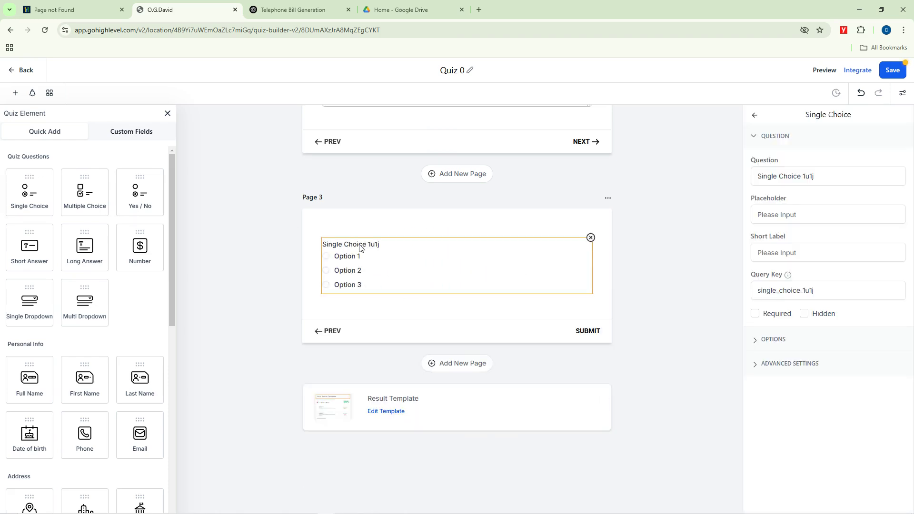
# Step: Reword the single-choice question to 'How many color in the Nigerian flag?'
pyautogui.moveTo(822, 176); pyautogui.dragTo(754, 183)
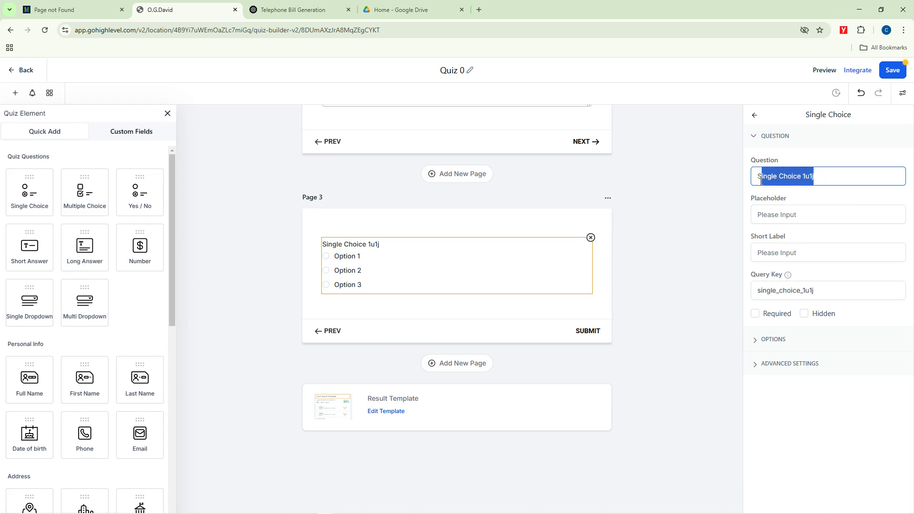
pyautogui.press('BackSpace')
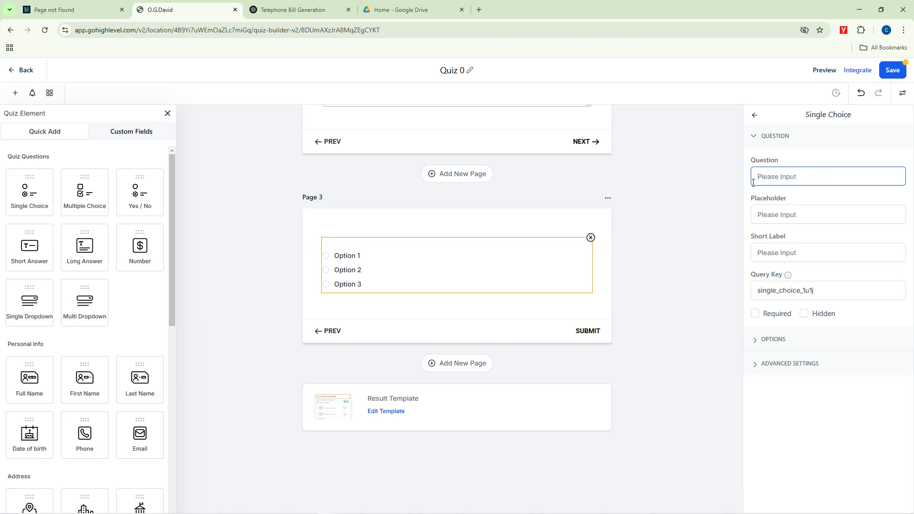
pyautogui.write('What is th')
pyautogui.hotkey('ctrl', 'a')
pyautogui.press('BackSpace')
pyautogui.write('How ar')
pyautogui.press('BackSpace')
pyautogui.press('BackSpace')
pyautogui.press('BackSpace')
pyautogui.write('manyco')
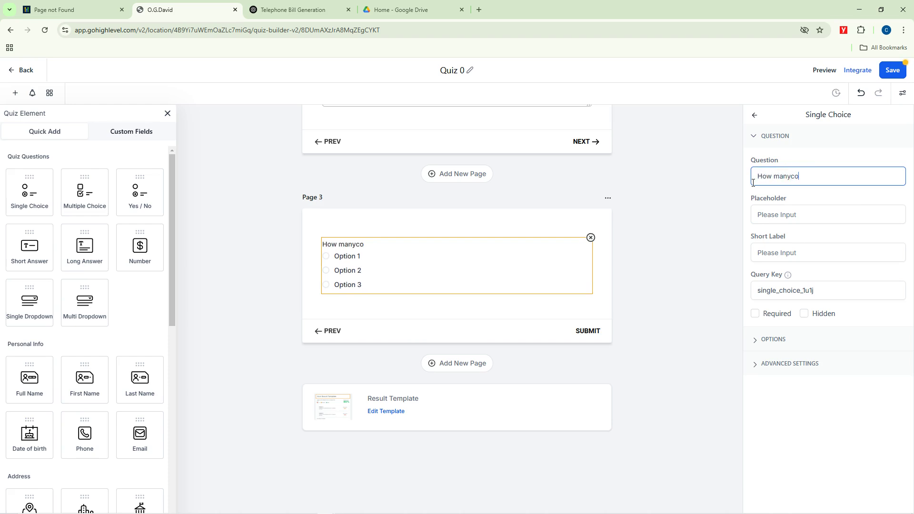
pyautogui.write('lor in the NIgerian ')
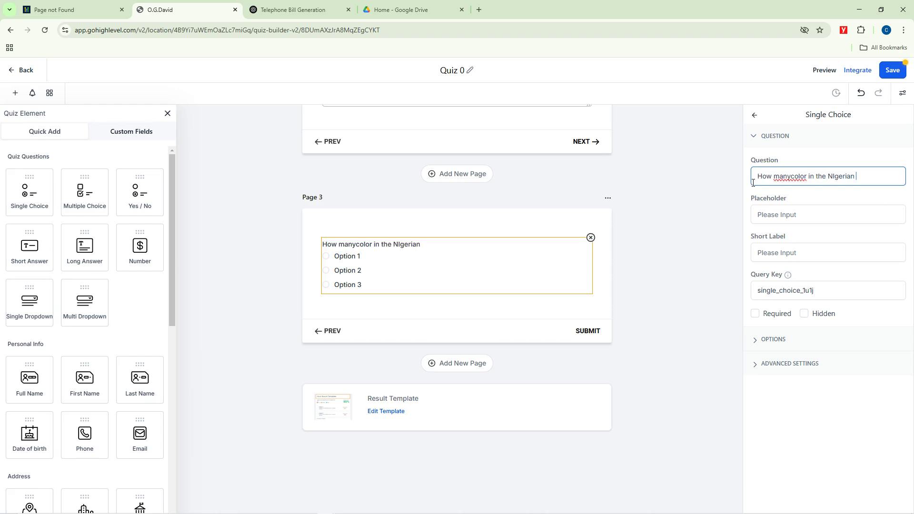
pyautogui.write('flag?')
pyautogui.rightClick(839, 177)
pyautogui.press('Escape')
pyautogui.write('Nigerian')
pyautogui.click(791, 176)
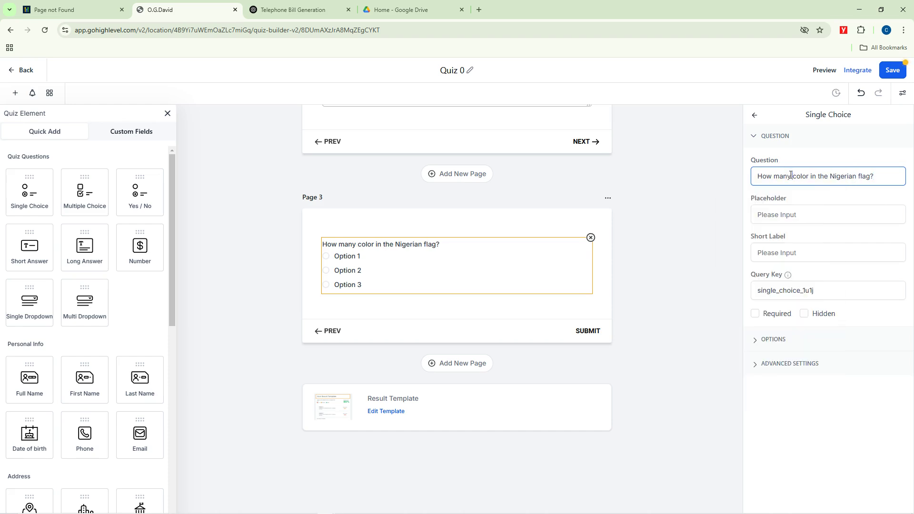
pyautogui.click(340, 257)
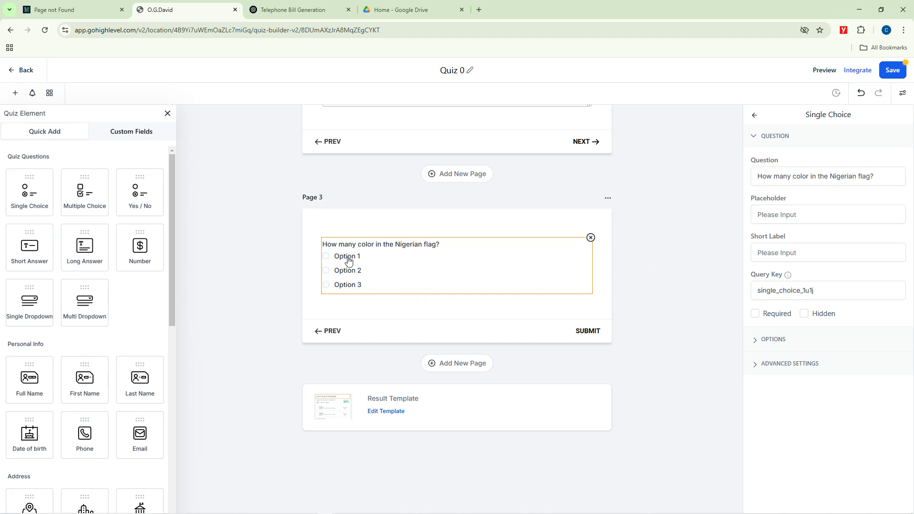
pyautogui.click(811, 220)
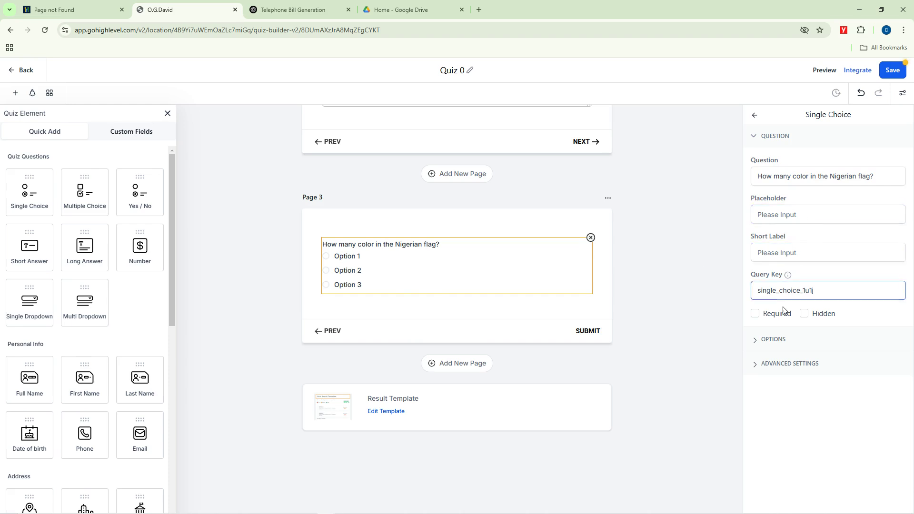
# Step: Replace Options 1–3 with the answers 3 Color, 2 Color and 4 Color
pyautogui.click(762, 339)
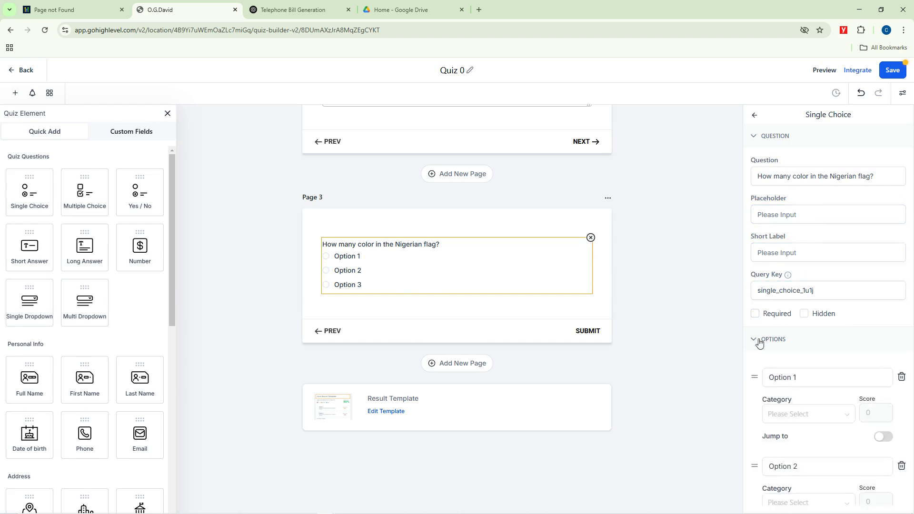
pyautogui.scroll(-3, 786, 334)
pyautogui.moveTo(815, 238); pyautogui.dragTo(754, 241)
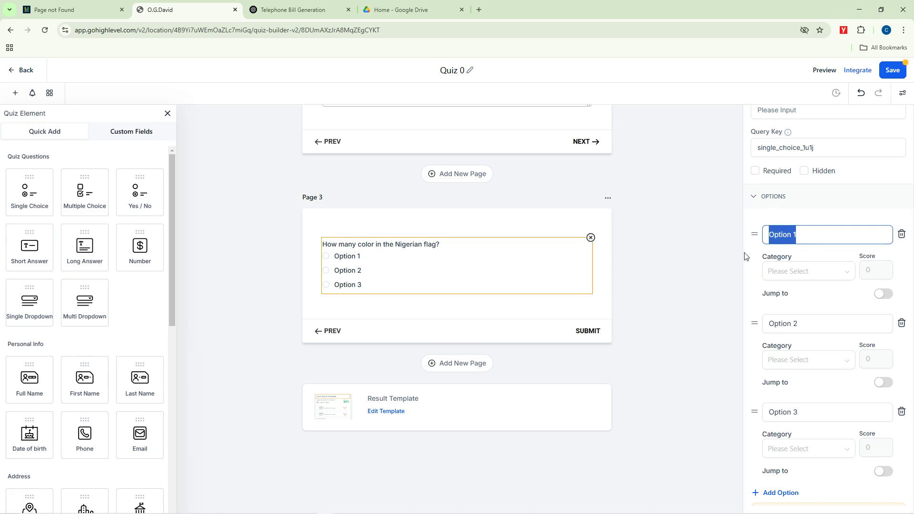
pyautogui.write('3')
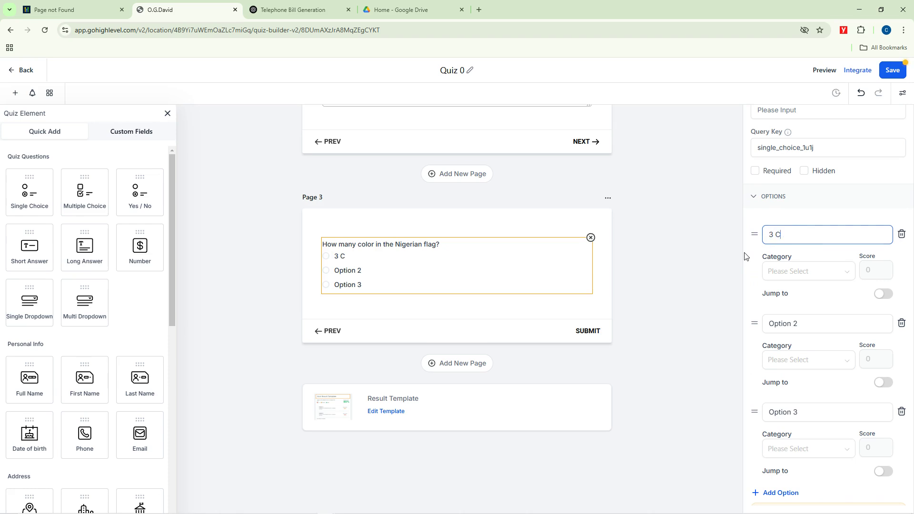
pyautogui.write('Color')
pyautogui.moveTo(808, 327); pyautogui.dragTo(756, 331)
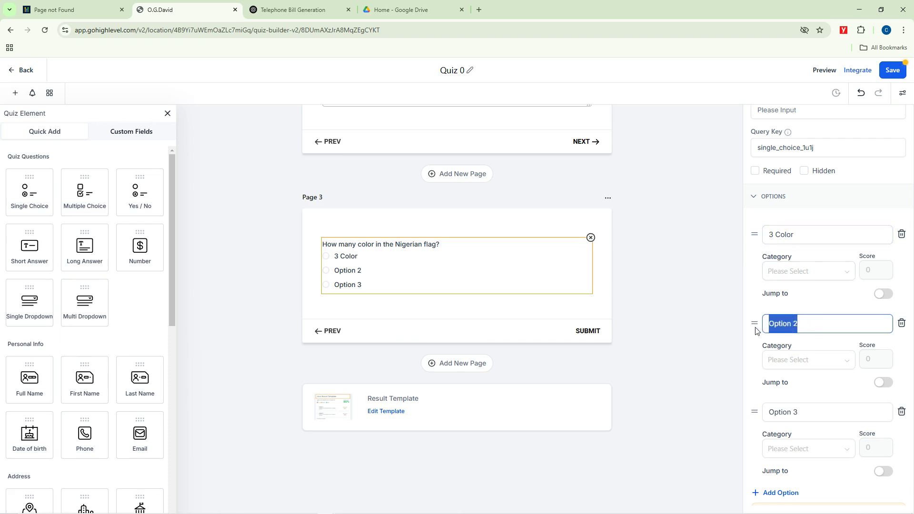
pyautogui.write('2 Color')
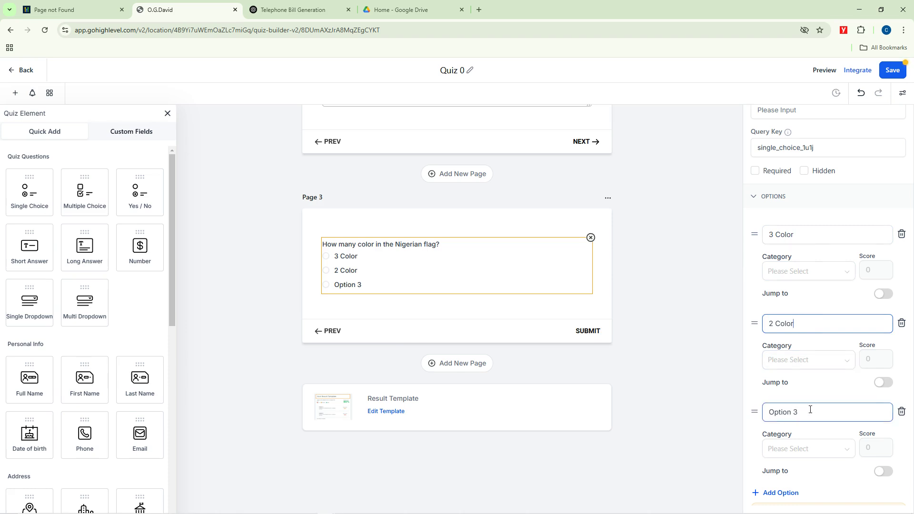
pyautogui.moveTo(810, 410); pyautogui.dragTo(761, 419)
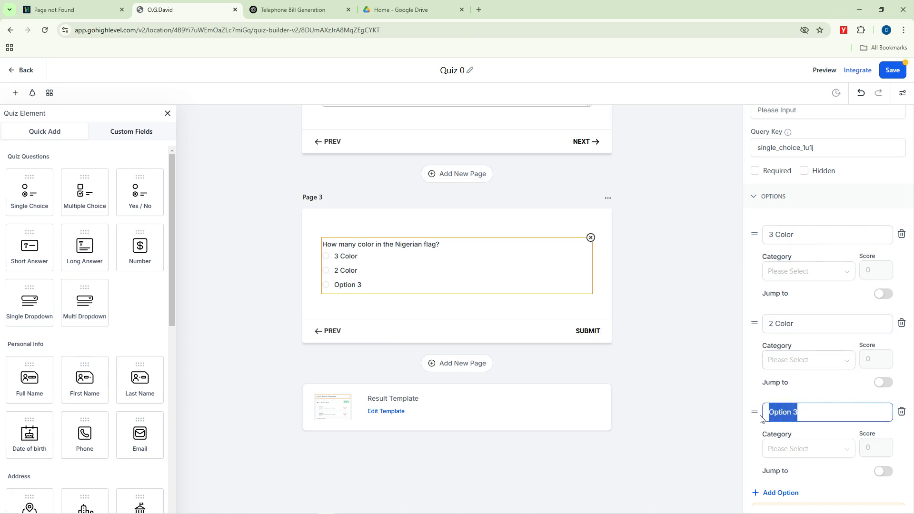
pyautogui.write('4 Color')
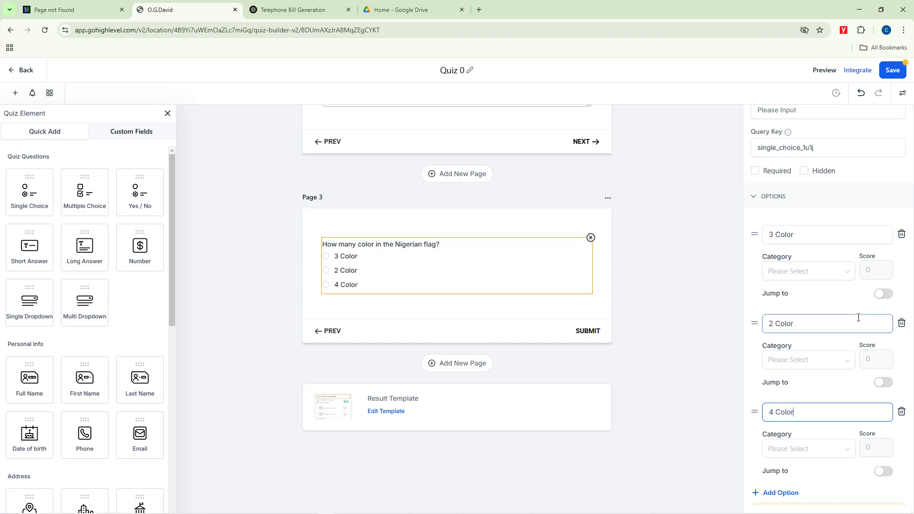
pyautogui.click(689, 263)
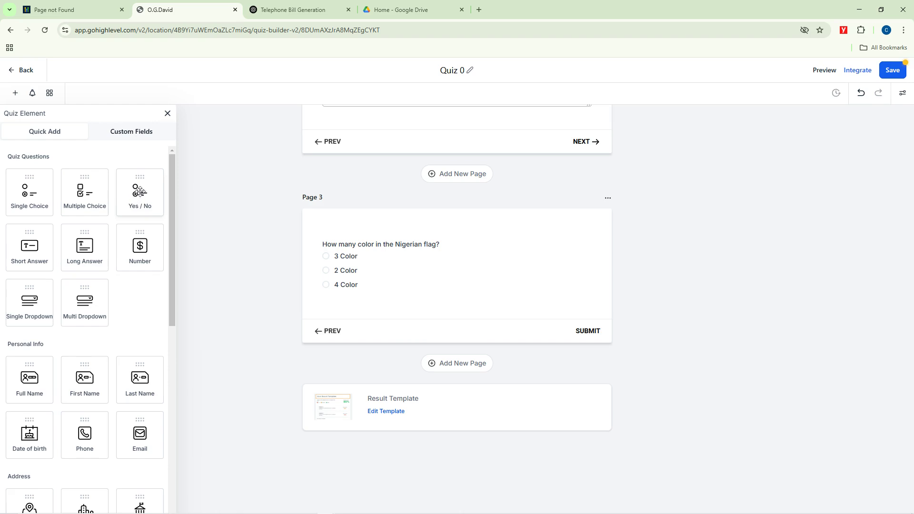
# Step: Add a Yes / No question on Page 4 reading 'Nigeria is Located in Asia'
pyautogui.moveTo(140, 192); pyautogui.dragTo(362, 305)
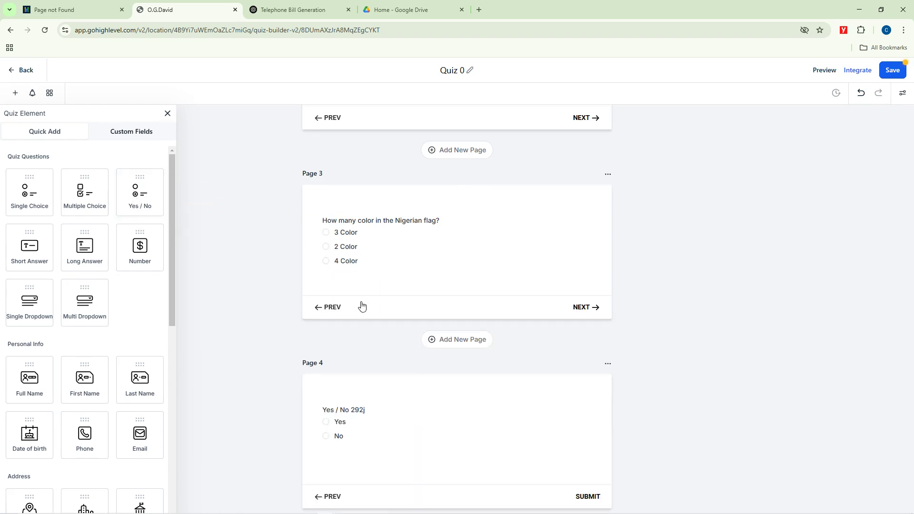
pyautogui.scroll(-2, 516, 343)
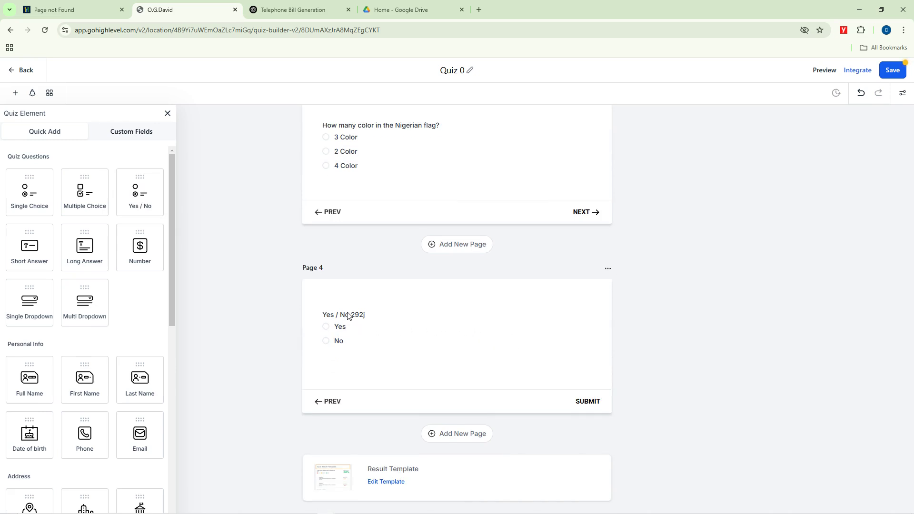
pyautogui.click(348, 316)
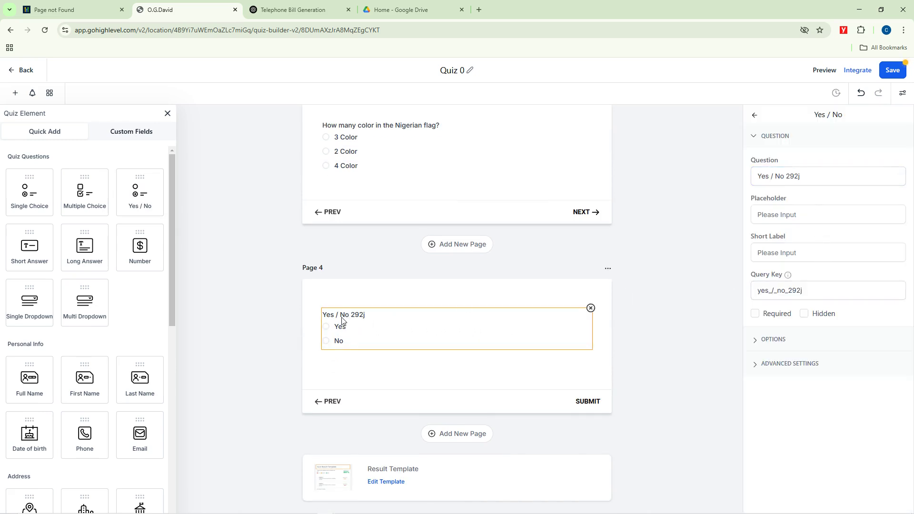
pyautogui.moveTo(806, 179); pyautogui.dragTo(744, 185)
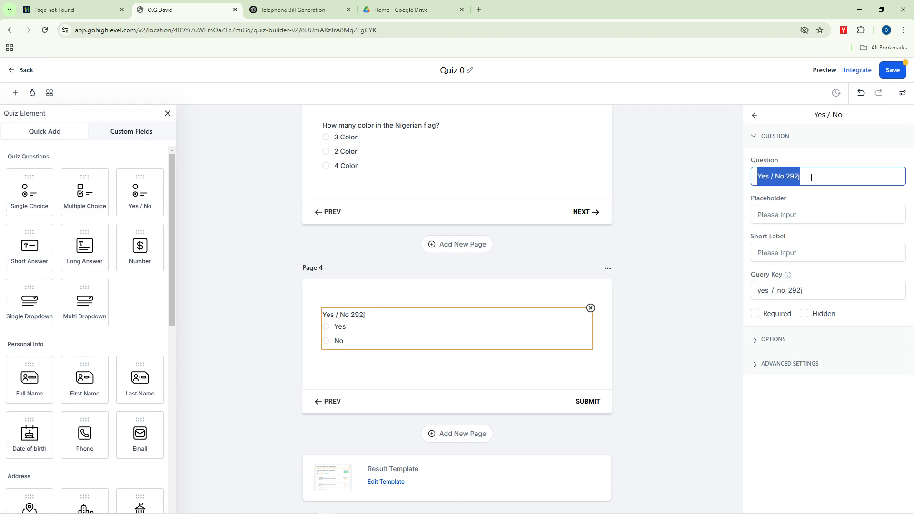
pyautogui.press('BackSpace')
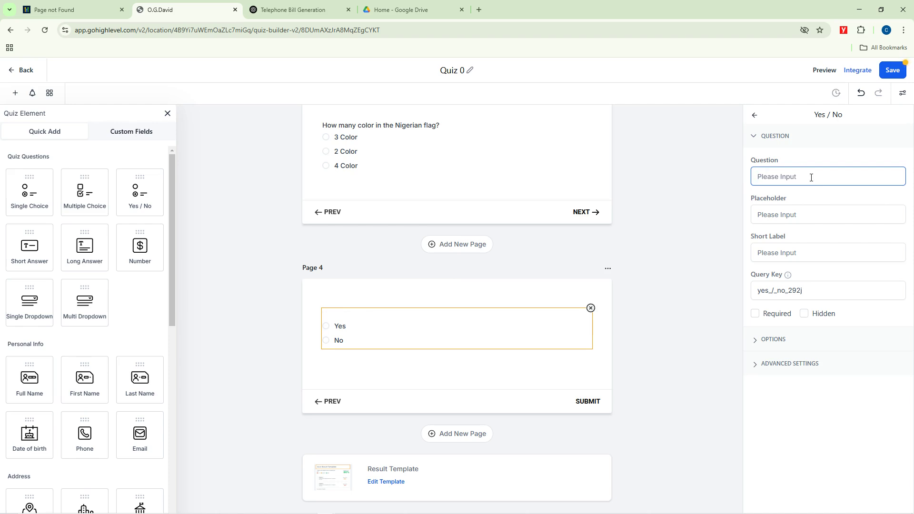
pyautogui.write('Nigeria is Located in ')
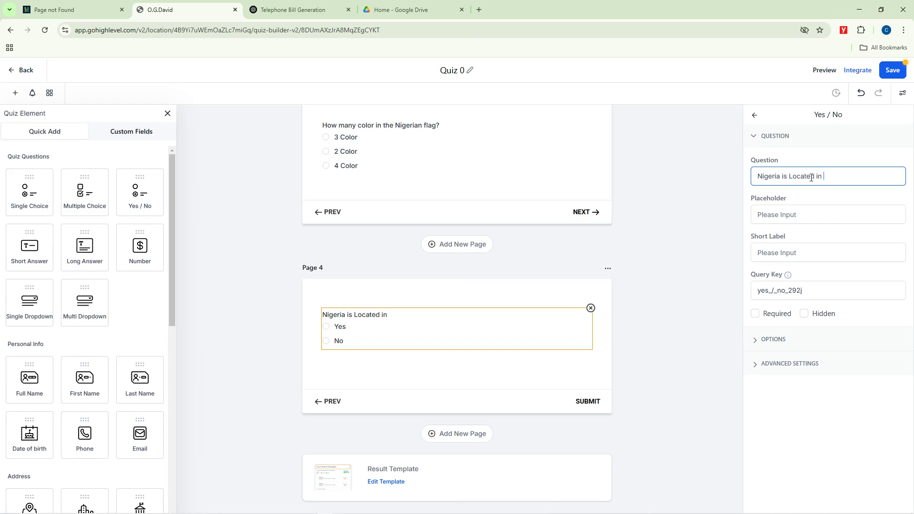
pyautogui.write('Asia')
# Step: Expand the Yes / No question's options and check the Yes and No answers
pyautogui.click(758, 340)
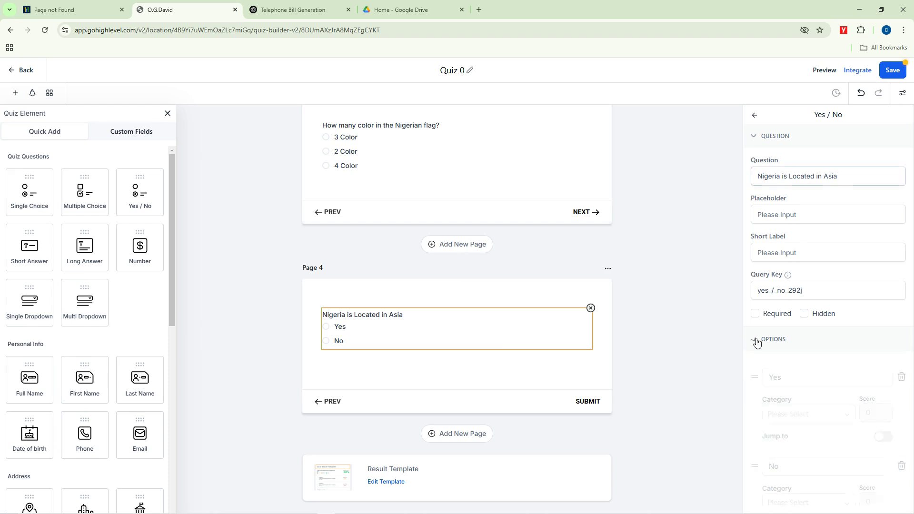
pyautogui.click(785, 377)
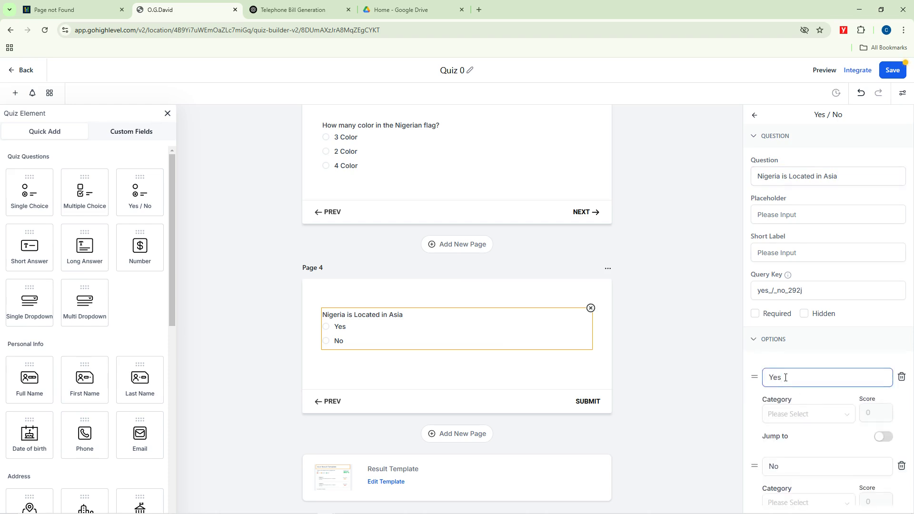
pyautogui.click(779, 460)
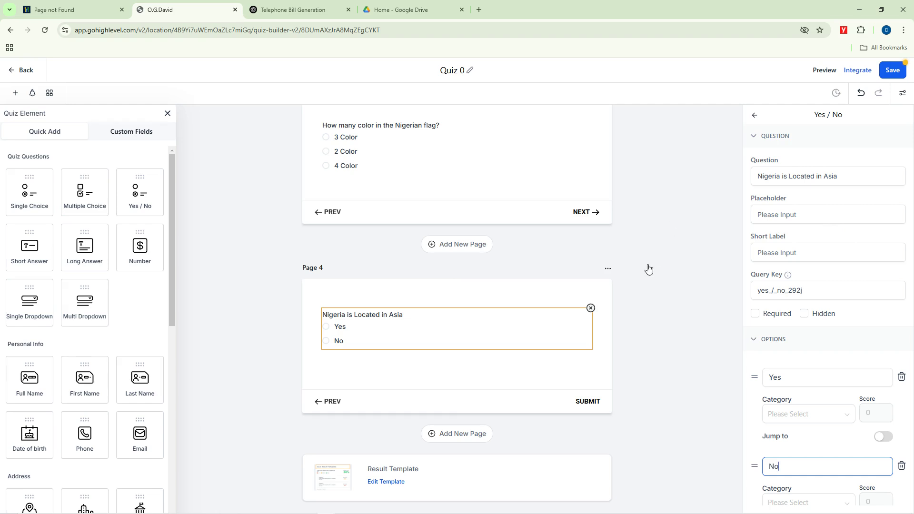
pyautogui.scroll(10, 649, 269)
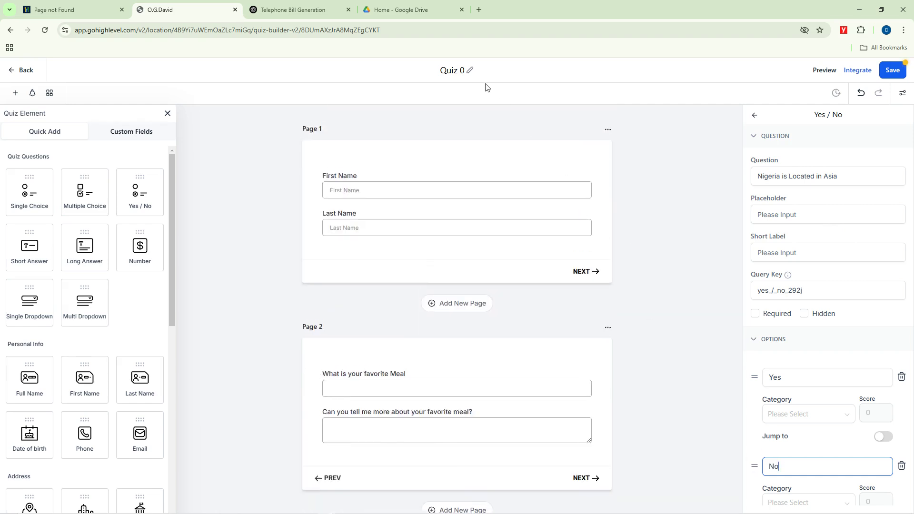
# Step: Retitle Quiz 0 as 'Quiz for Grade 3', save it, and return to the Quizzes list
pyautogui.click(458, 70)
pyautogui.hotkey('ctrl', 'a')
pyautogui.press('BackSpace')
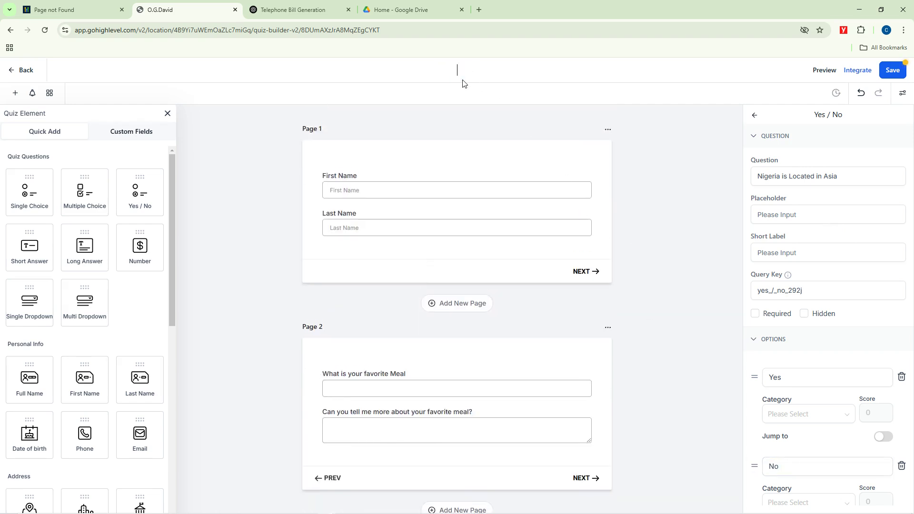
pyautogui.write('Quiz for Grade 3')
pyautogui.click(684, 209)
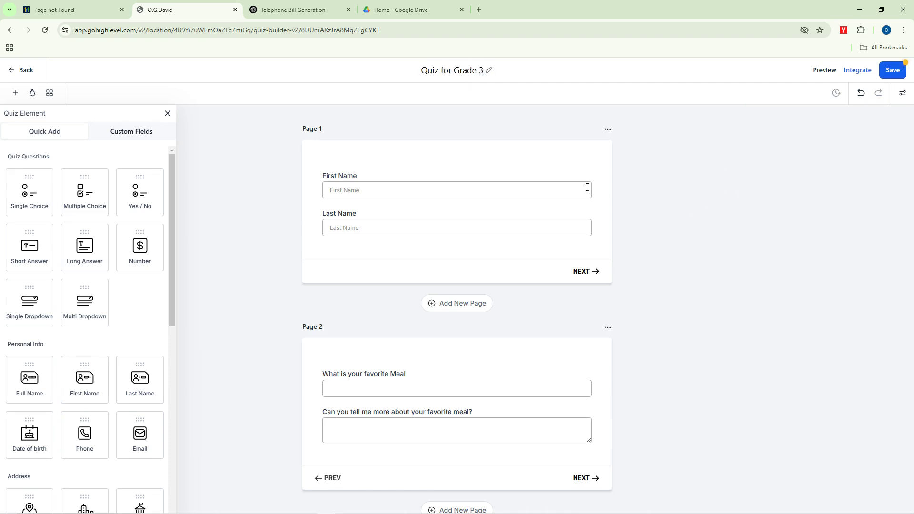
pyautogui.click(893, 71)
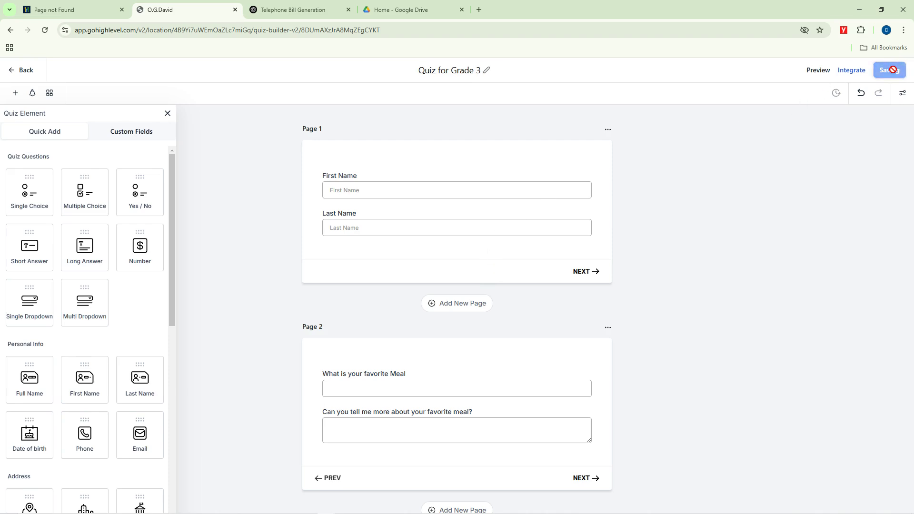
pyautogui.click(11, 73)
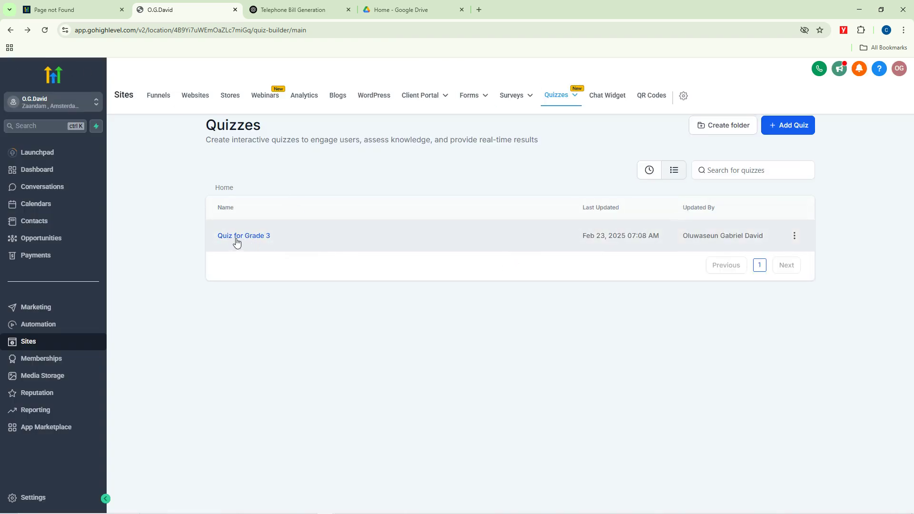
pyautogui.moveTo(573, 97)
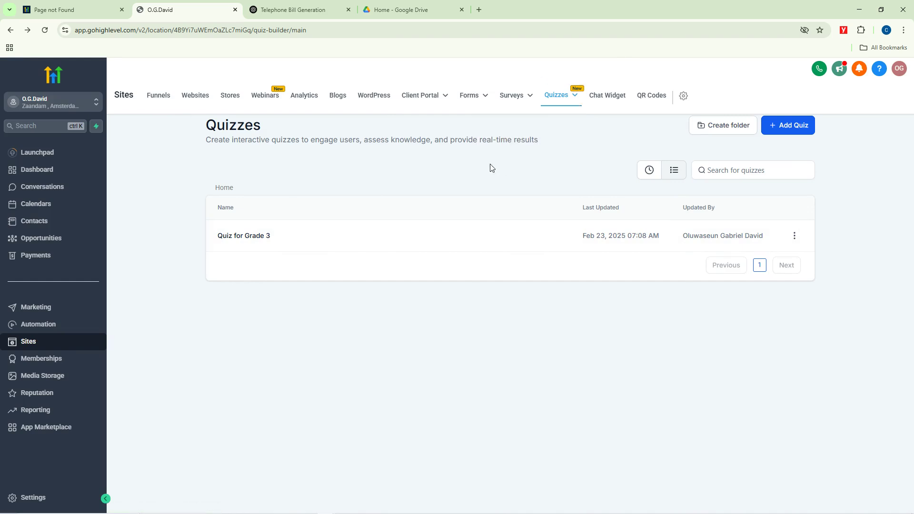
pyautogui.click(794, 236)
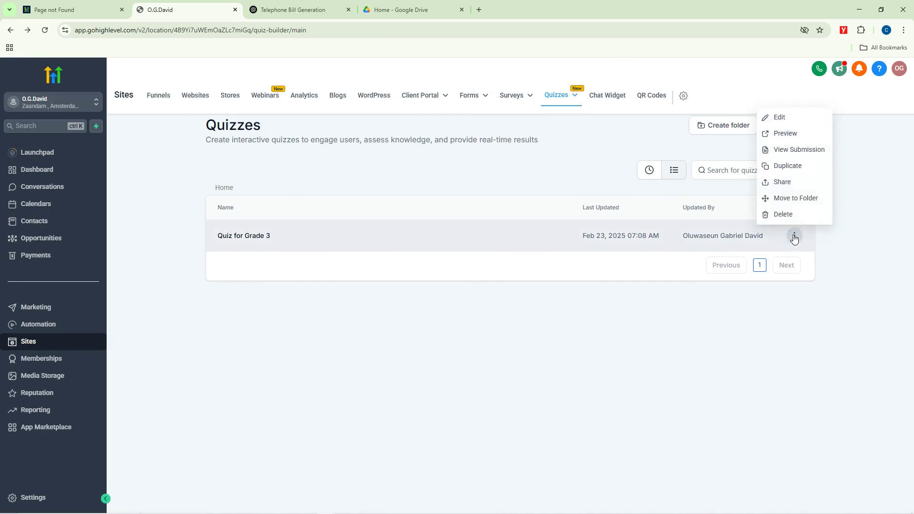
pyautogui.click(781, 182)
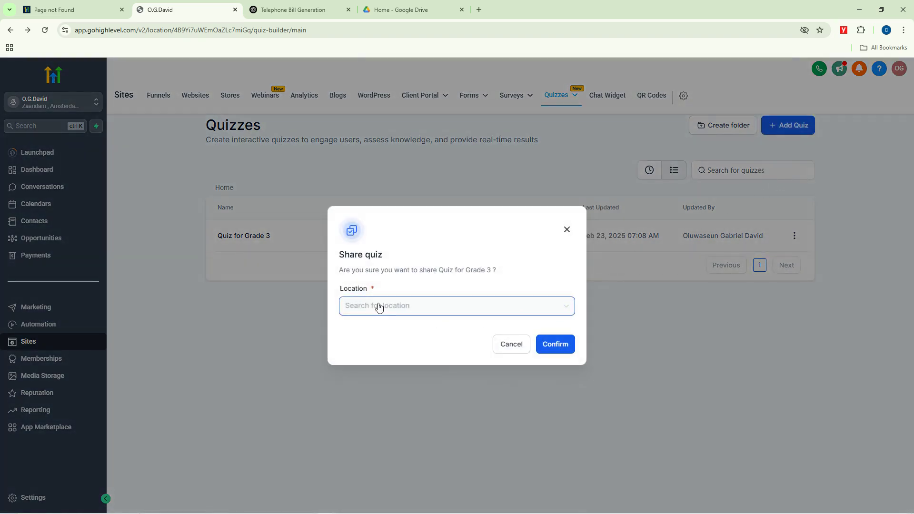
pyautogui.click(514, 308)
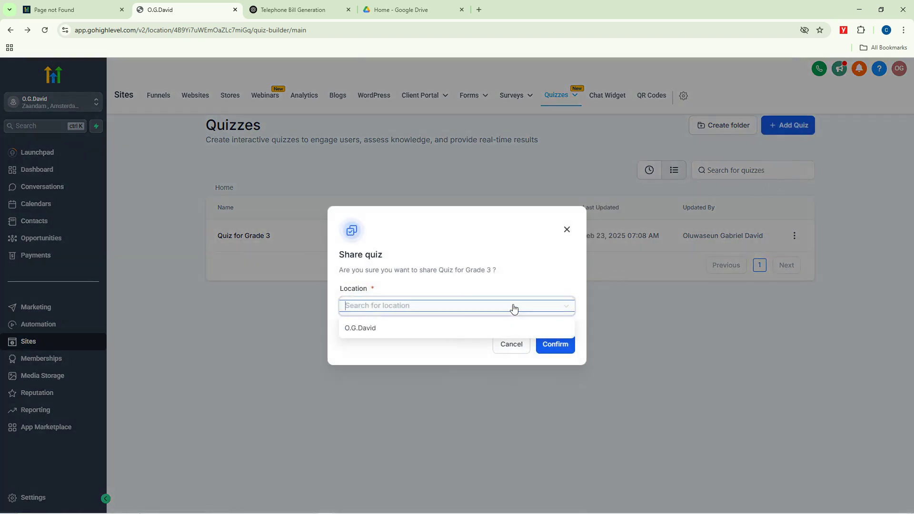
pyautogui.click(432, 257)
pyautogui.click(567, 229)
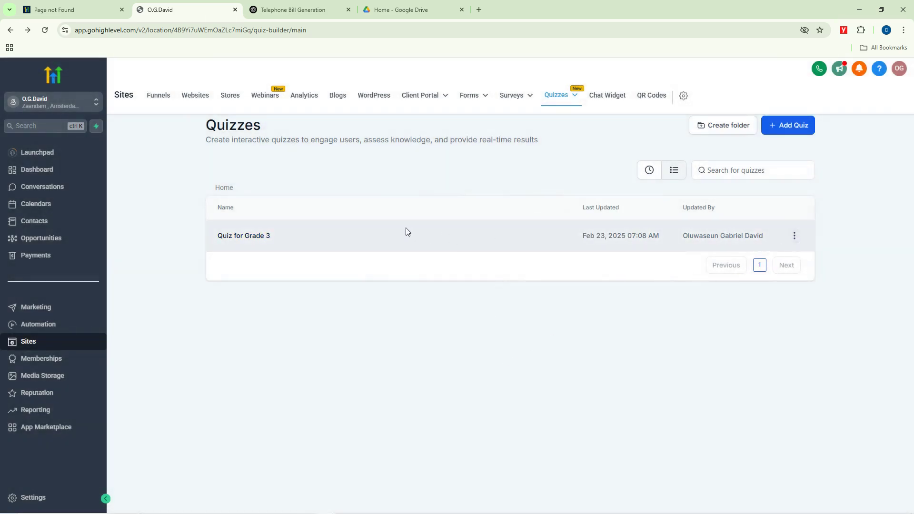
pyautogui.moveTo(560, 95)
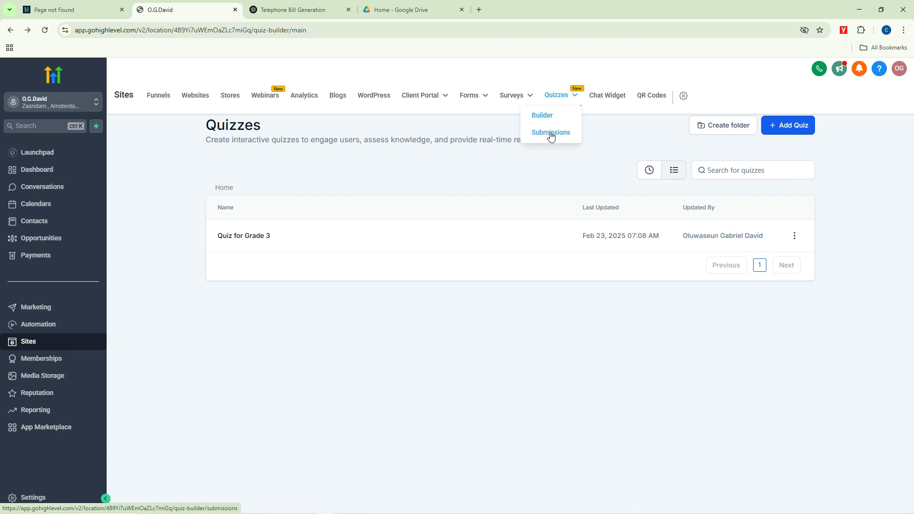
# Step: Open Chat Widget under Sites, review its webchat heading, and start a new widget
pyautogui.click(599, 96)
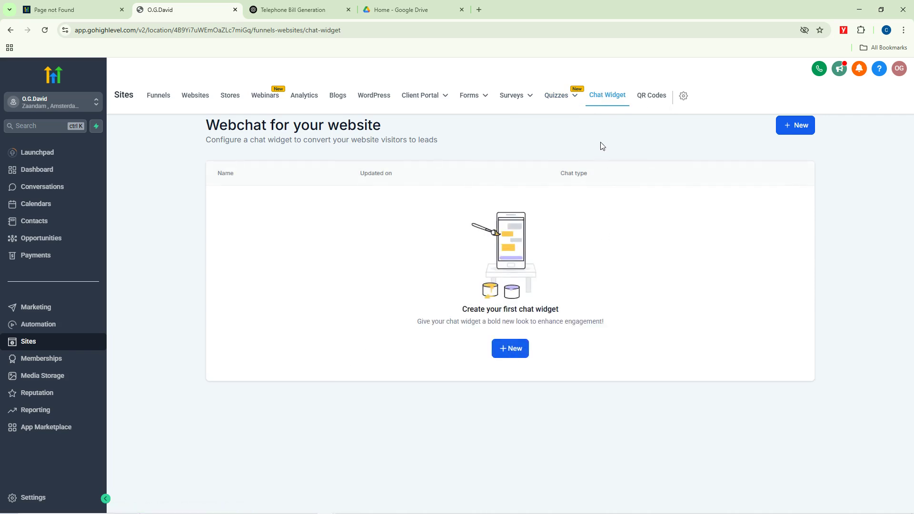
pyautogui.moveTo(207, 127); pyautogui.dragTo(395, 130)
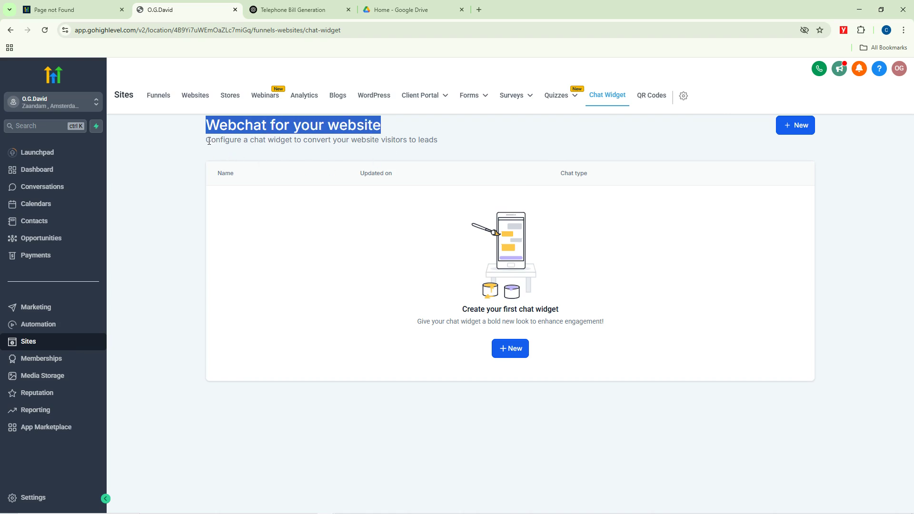
pyautogui.moveTo(209, 140); pyautogui.dragTo(453, 145)
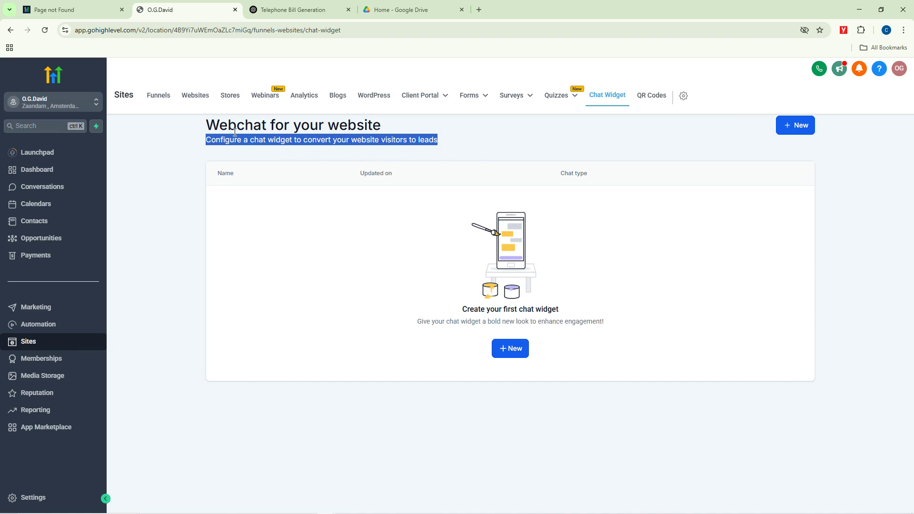
pyautogui.click(215, 132)
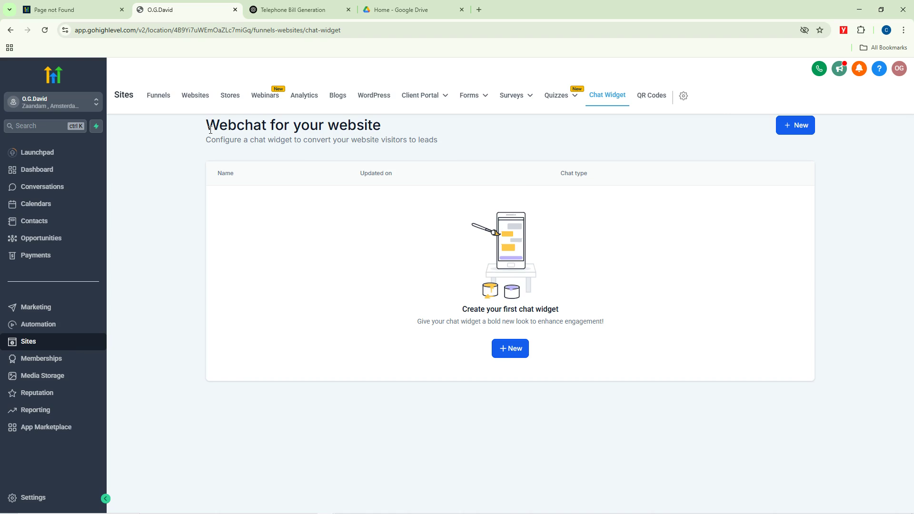
pyautogui.moveTo(211, 130); pyautogui.dragTo(446, 141)
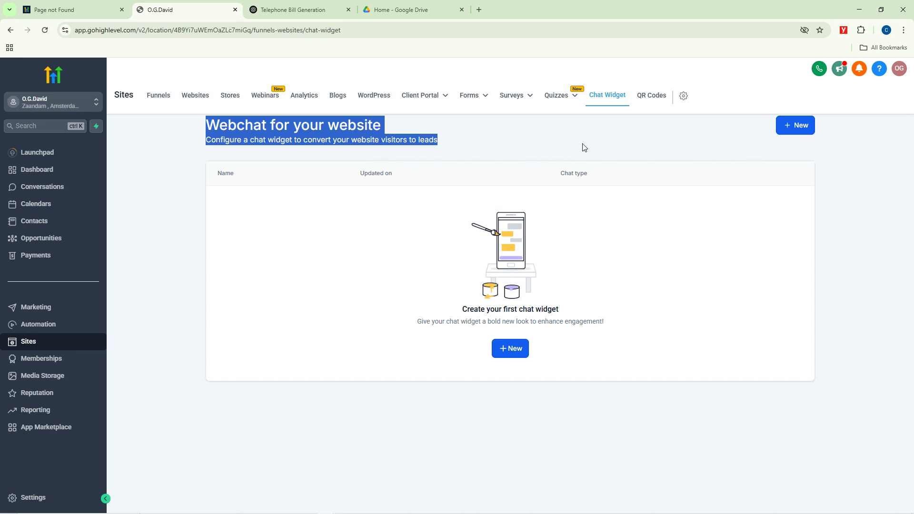
pyautogui.click(796, 127)
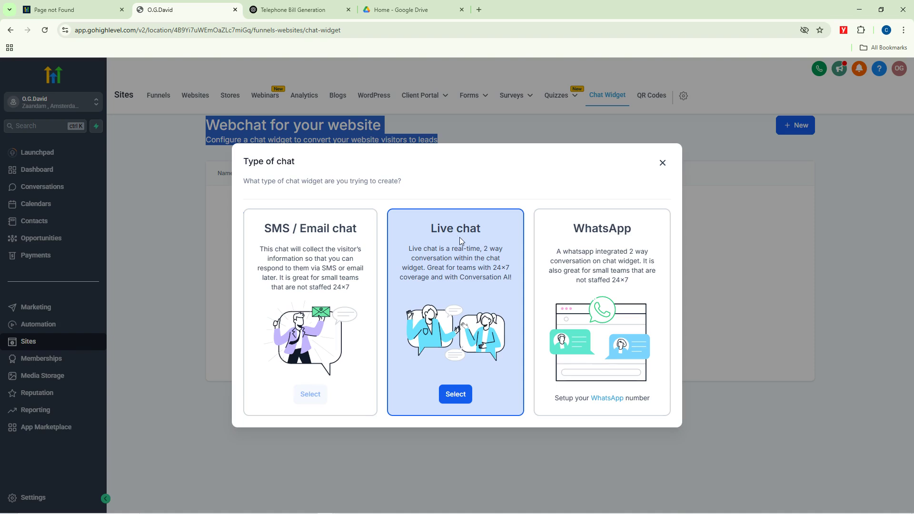
# Step: Create a new live chat widget and rename it 'Otanwa Inc Support'
pyautogui.click(454, 395)
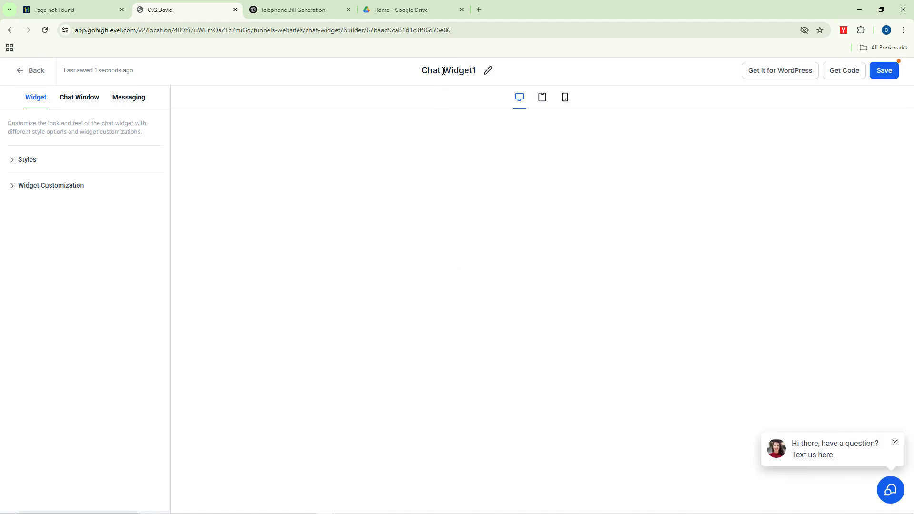
pyautogui.moveTo(425, 72); pyautogui.dragTo(512, 77)
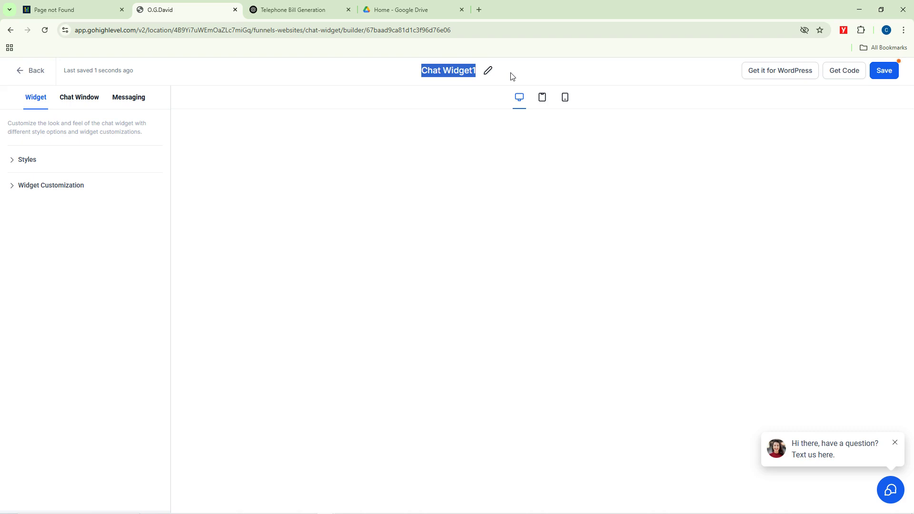
pyautogui.write('Otanwa ')
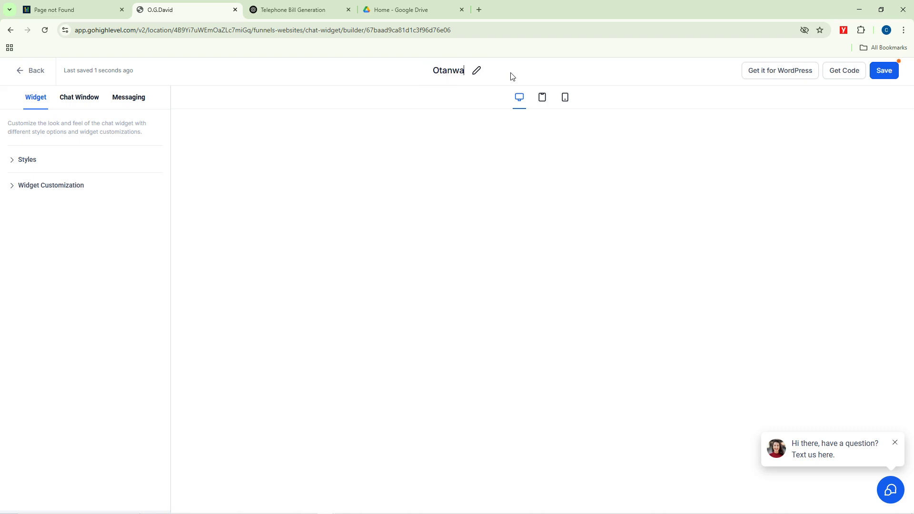
pyautogui.write('Inc')
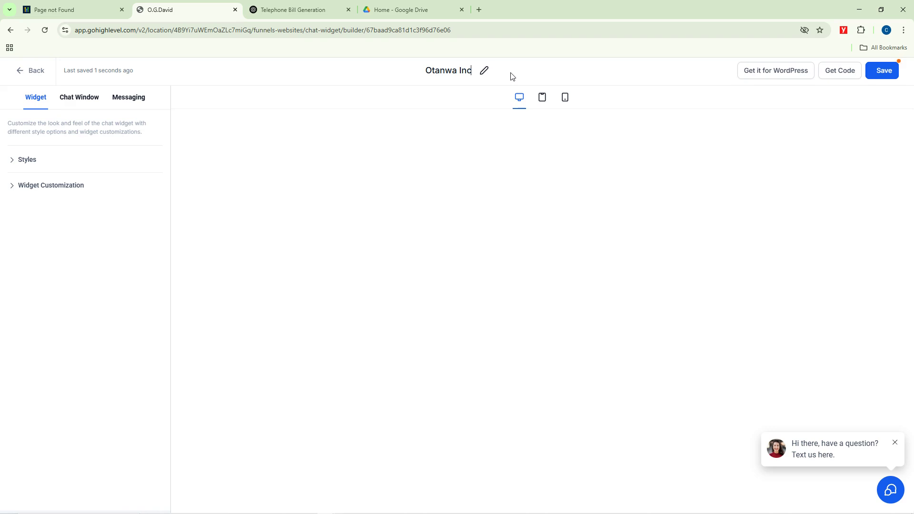
pyautogui.write(' Support')
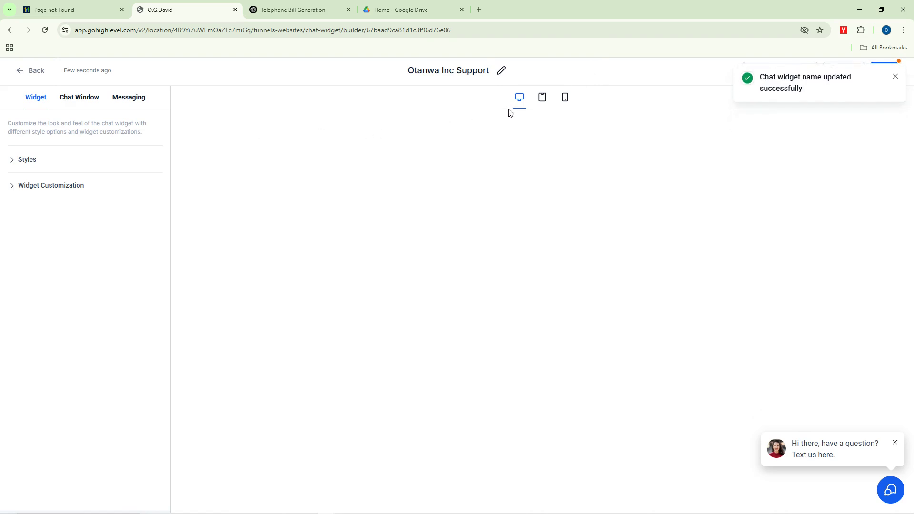
pyautogui.click(895, 77)
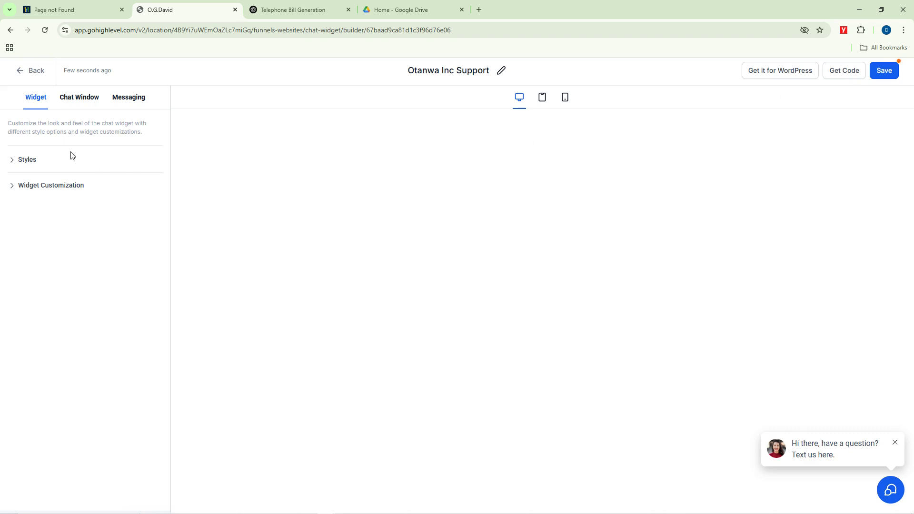
# Step: Try prompt styles, chat icons and colour themes, settling on the yellow theme
pyautogui.click(41, 161)
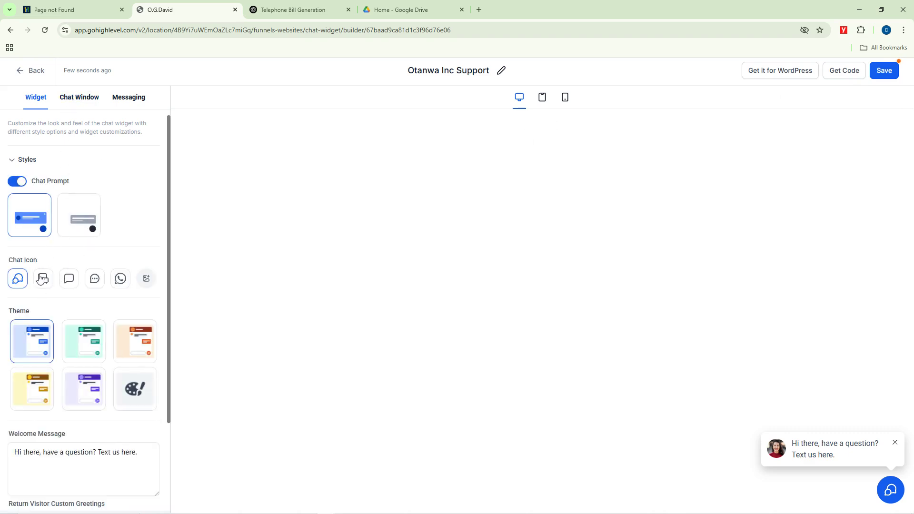
pyautogui.click(80, 216)
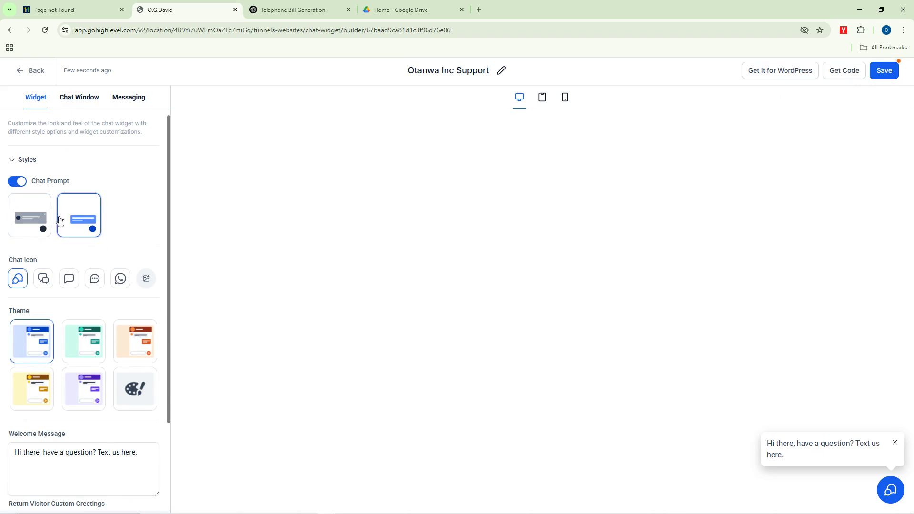
pyautogui.click(36, 219)
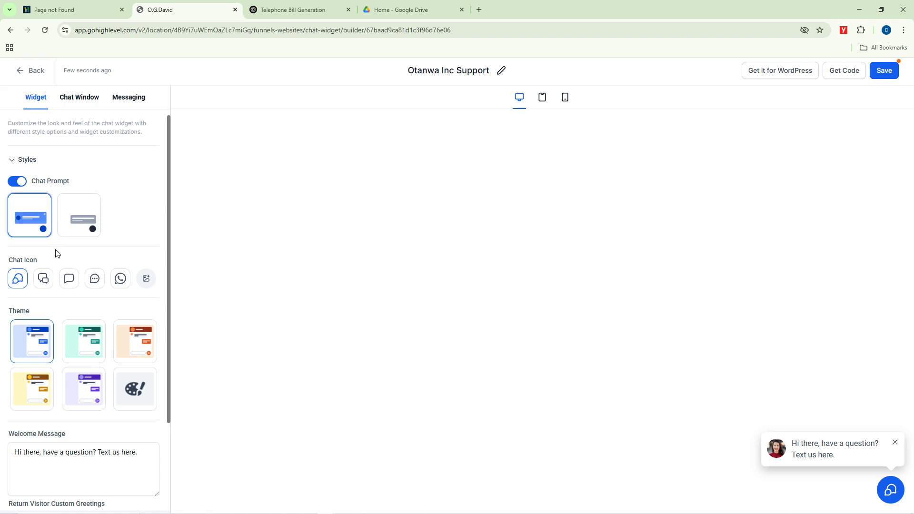
pyautogui.click(87, 340)
pyautogui.click(138, 342)
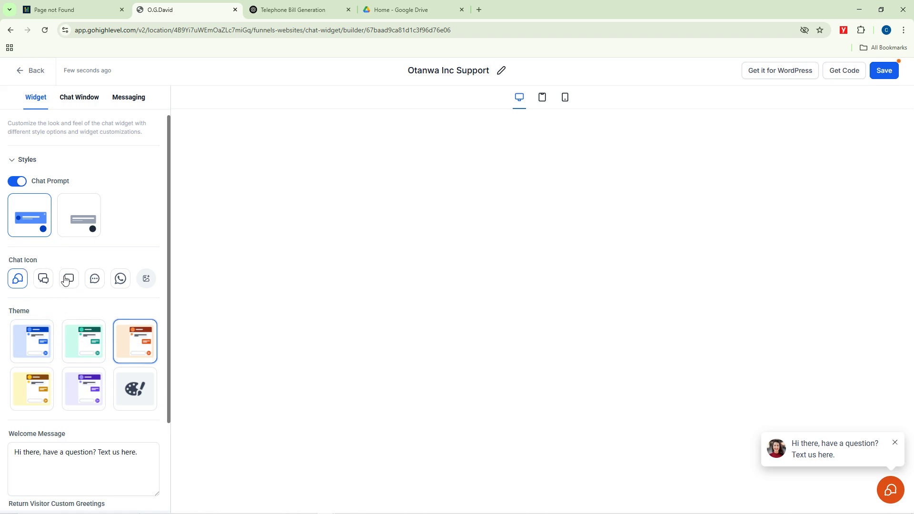
pyautogui.click(69, 279)
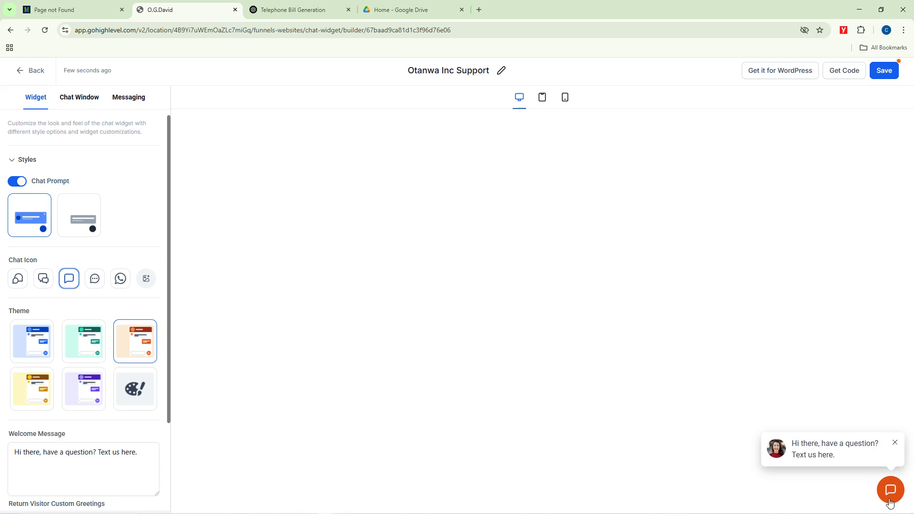
pyautogui.click(95, 280)
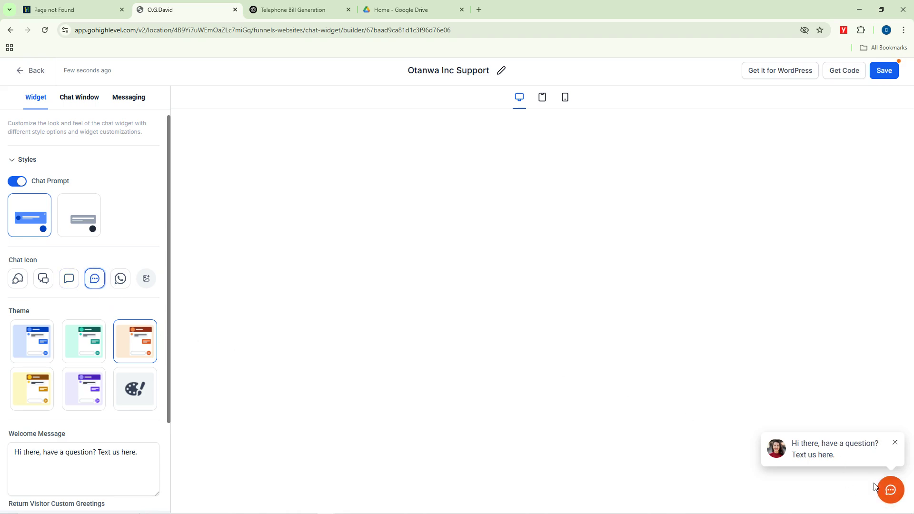
pyautogui.click(25, 341)
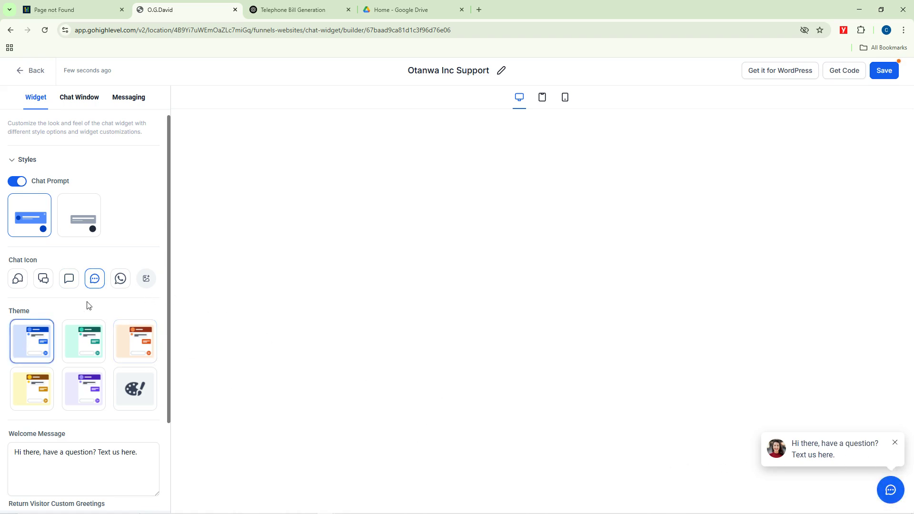
pyautogui.click(82, 390)
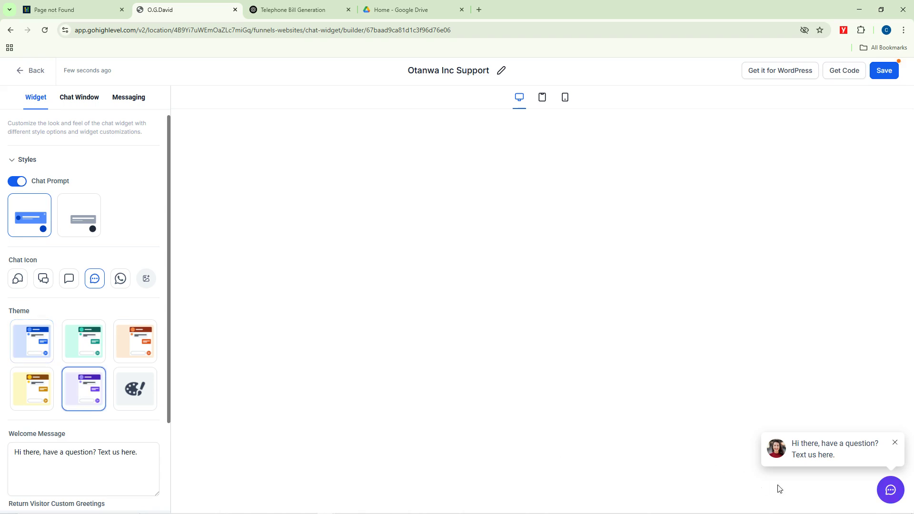
pyautogui.click(40, 391)
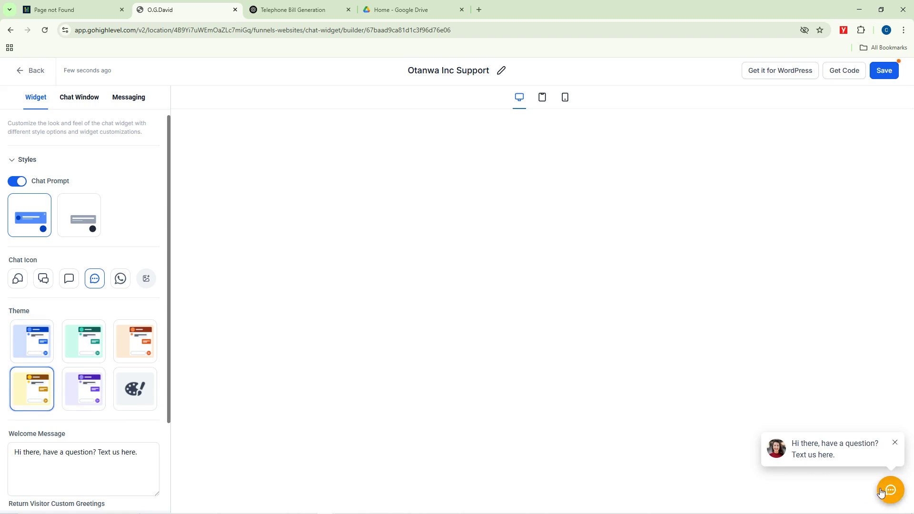
# Step: Choose the double speech-bubble chat icon and move to the Chat Window settings
pyautogui.click(120, 279)
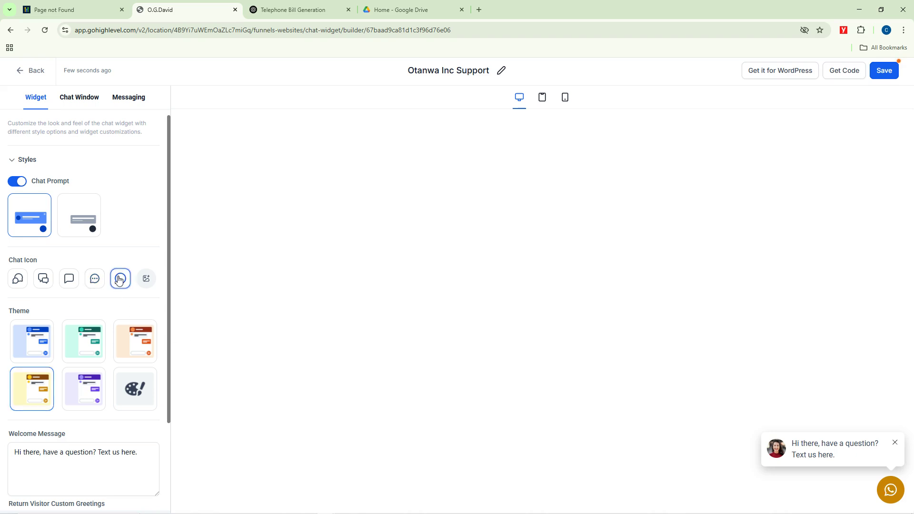
pyautogui.click(93, 280)
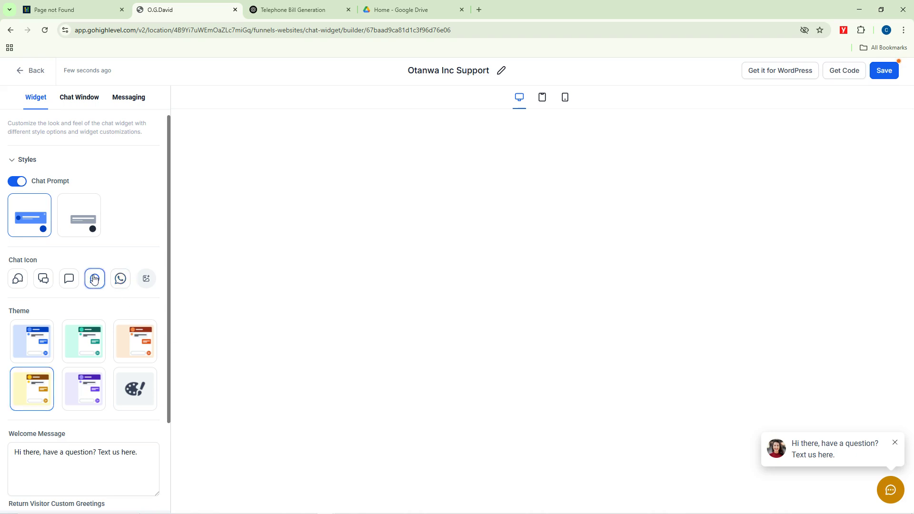
pyautogui.click(44, 281)
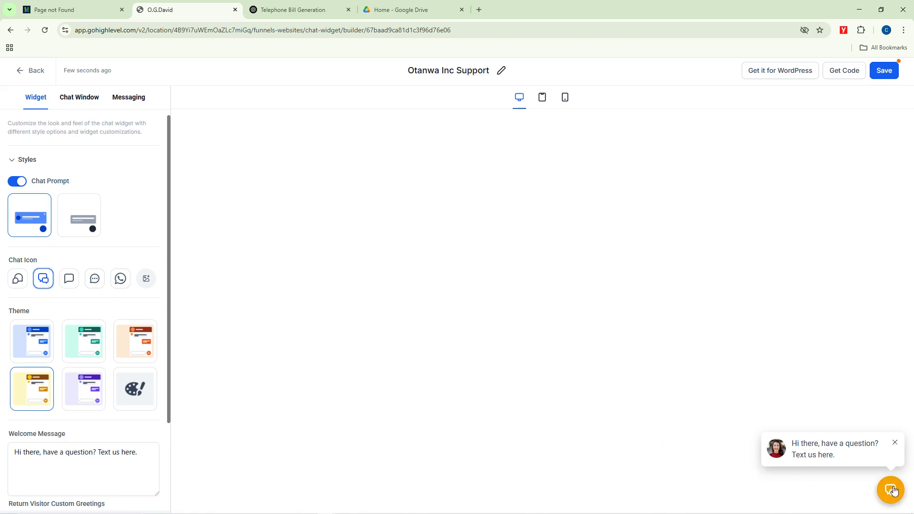
pyautogui.scroll(-3, 127, 374)
pyautogui.click(127, 374)
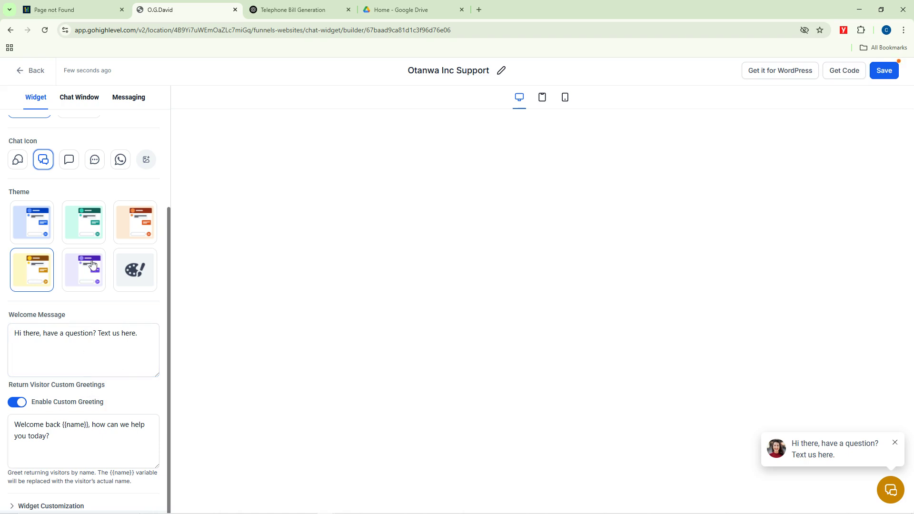
pyautogui.click(74, 101)
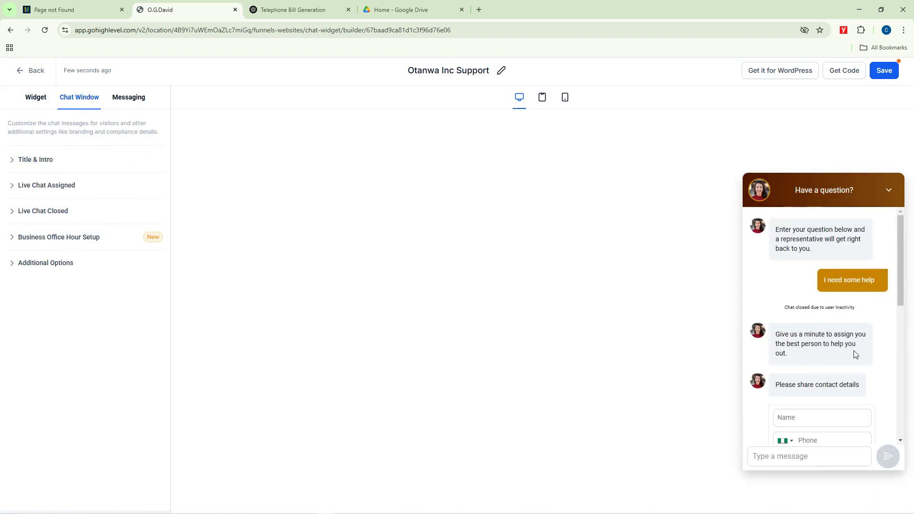
# Step: Change the chat window title from 'Have a question?' to 'Drop us a Ping Today!'
pyautogui.click(134, 100)
pyautogui.click(76, 105)
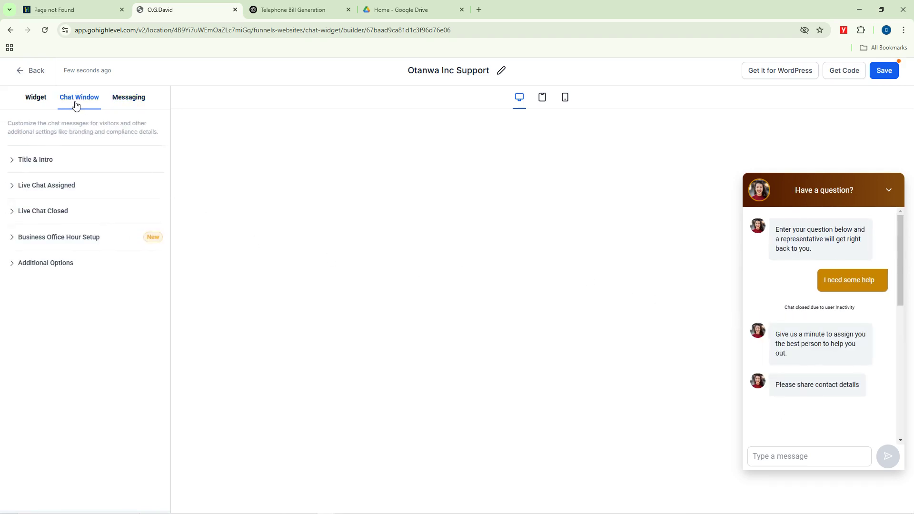
pyautogui.click(46, 160)
pyautogui.click(53, 213)
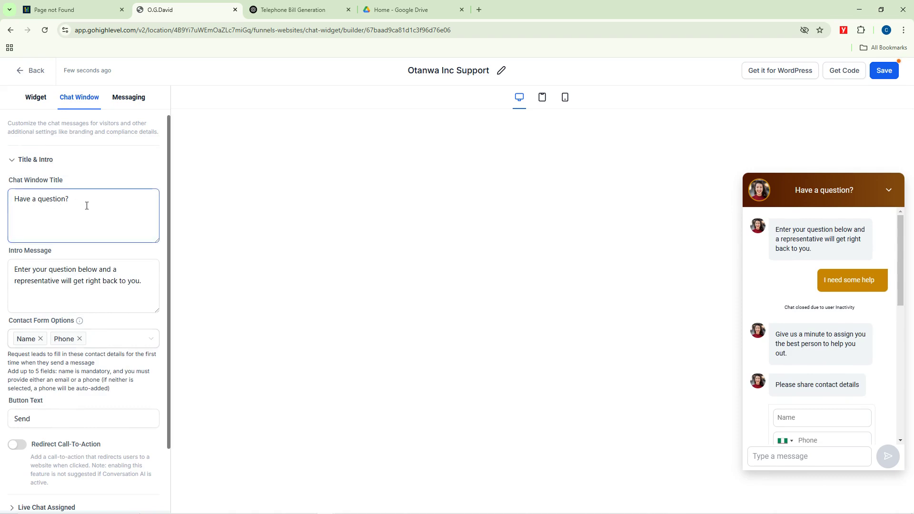
pyautogui.moveTo(72, 199); pyautogui.dragTo(15, 196)
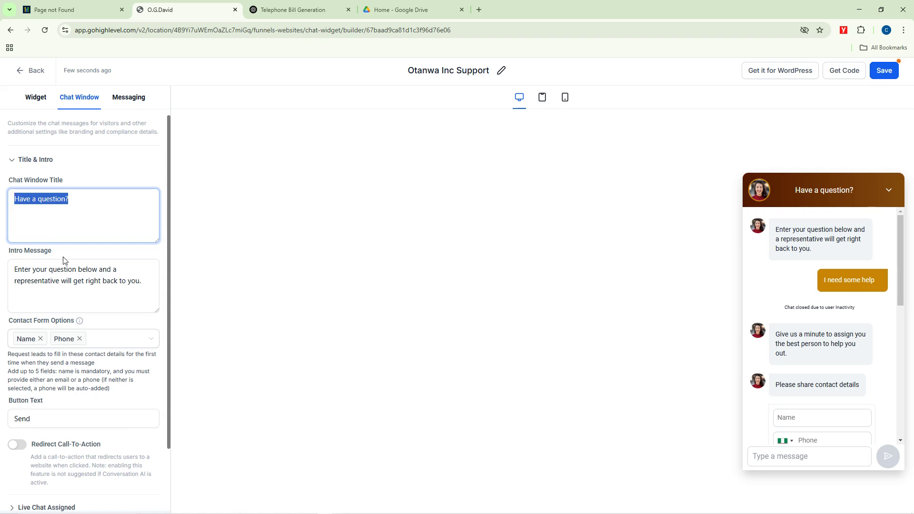
pyautogui.press('BackSpace')
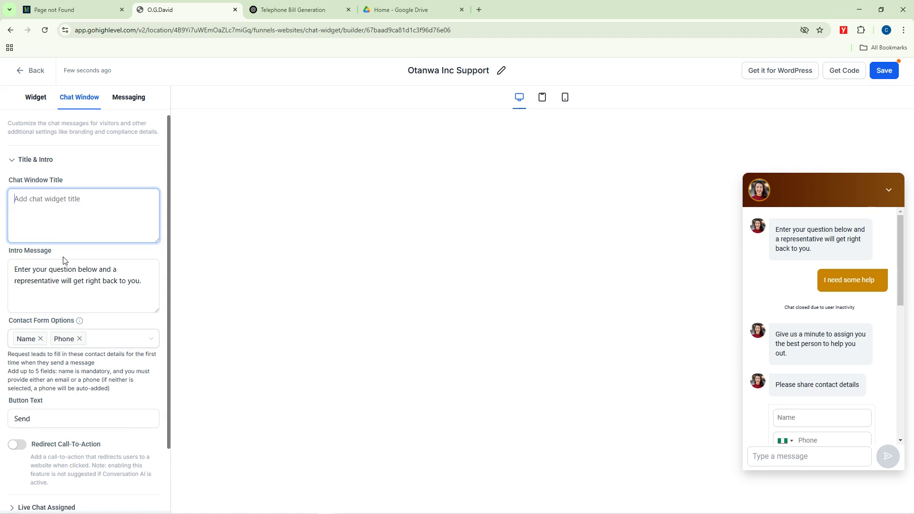
pyautogui.write('Drop us a Pin')
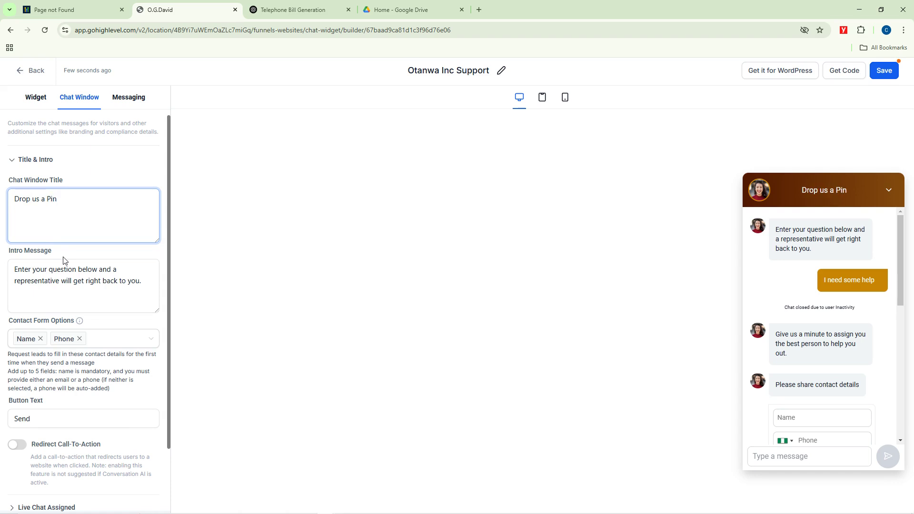
pyautogui.write('g Today!')
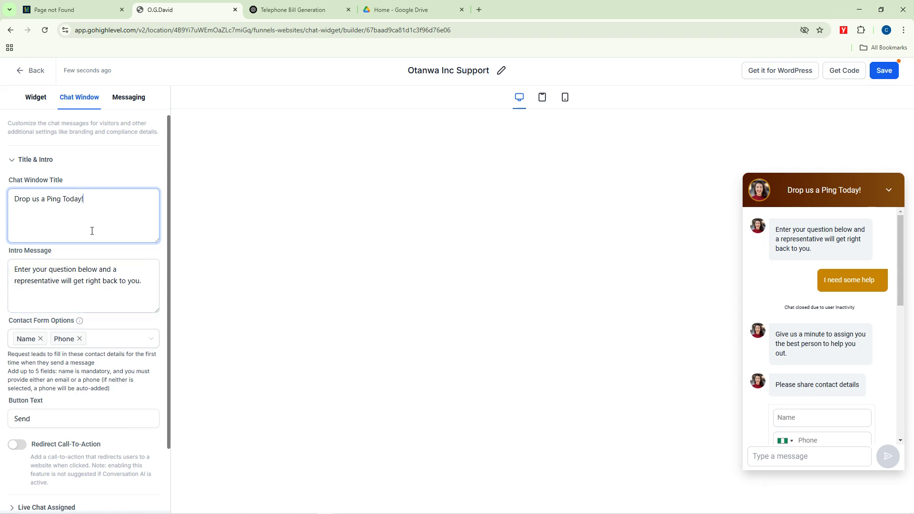
# Step: Add the 'What is your favorite Meal' field to the contact form options
pyautogui.click(37, 280)
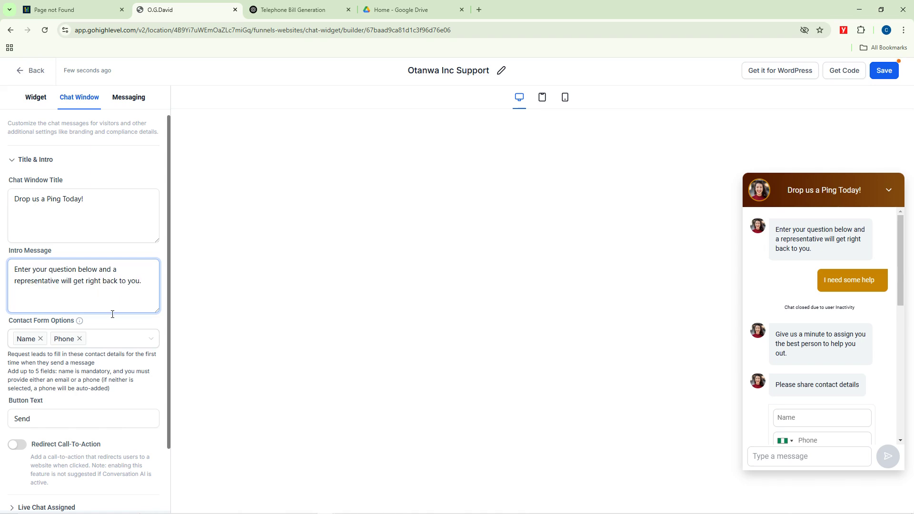
pyautogui.scroll(-2, 113, 314)
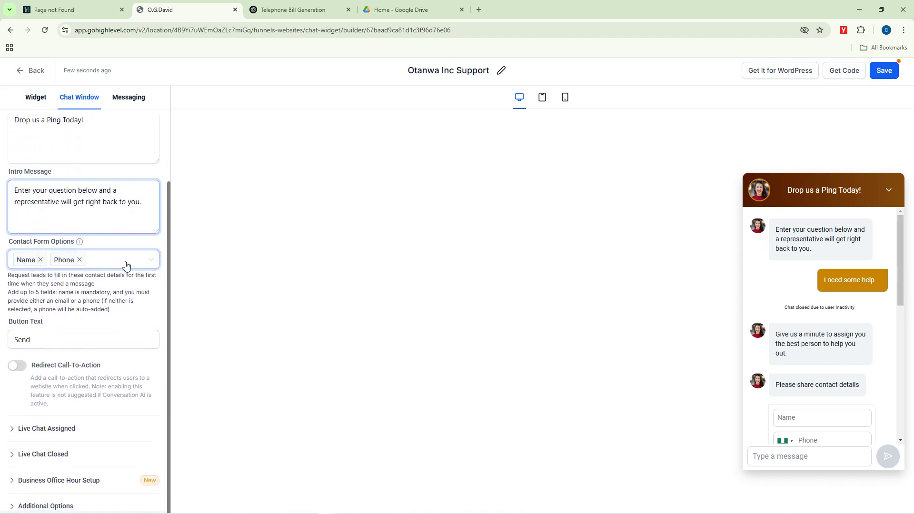
pyautogui.click(93, 264)
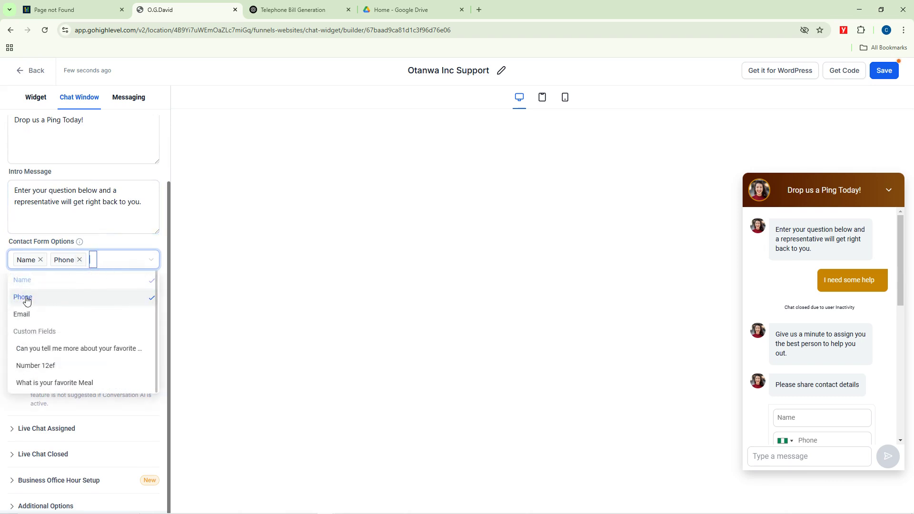
pyautogui.click(55, 384)
pyautogui.click(141, 218)
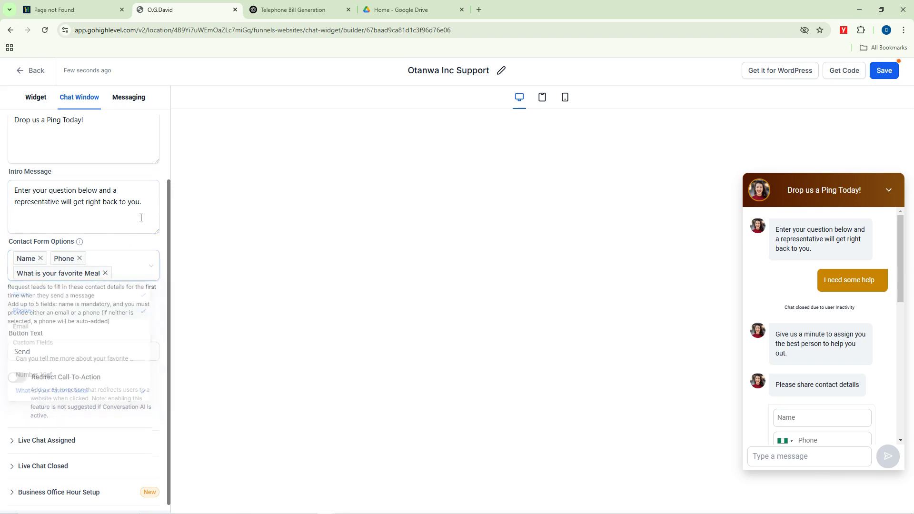
pyautogui.scroll(-1, 78, 357)
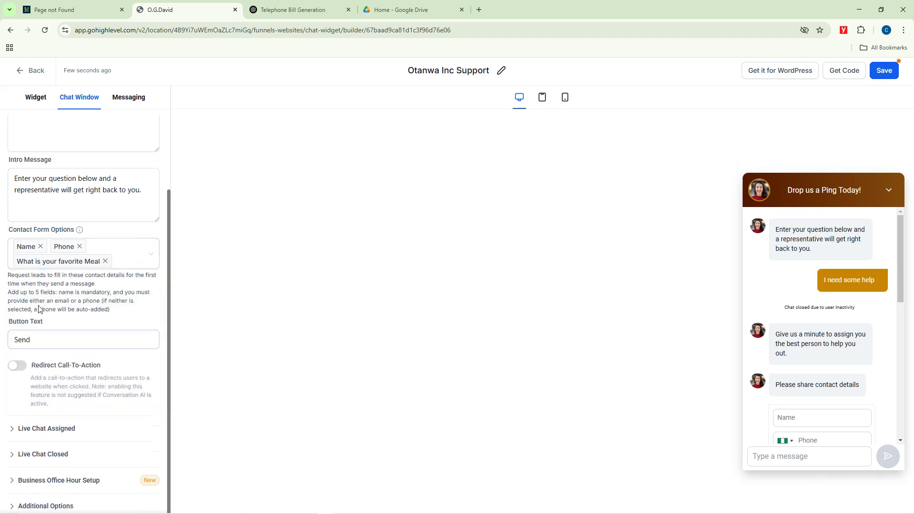
pyautogui.click(30, 346)
pyautogui.scroll(-5, 874, 388)
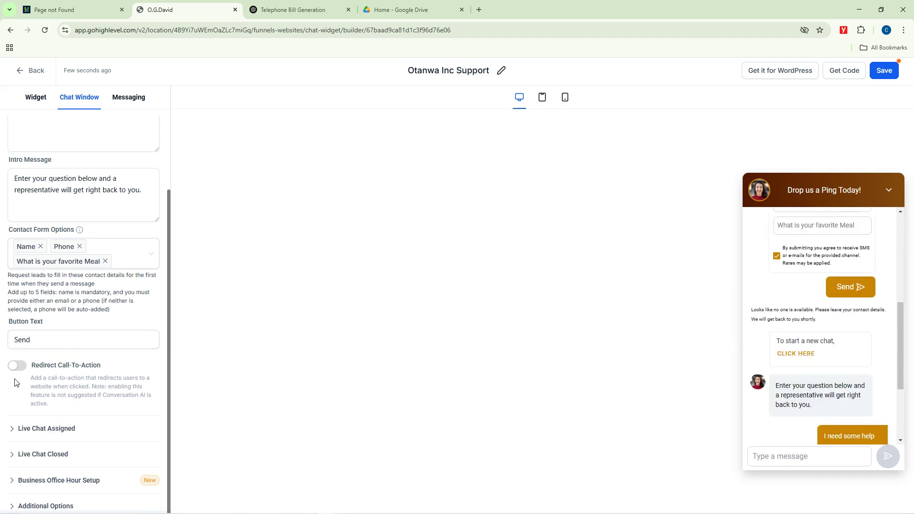
# Step: Enable the contact form for assigned chats and set the user inactivity timeout to 2 mins
pyautogui.click(17, 430)
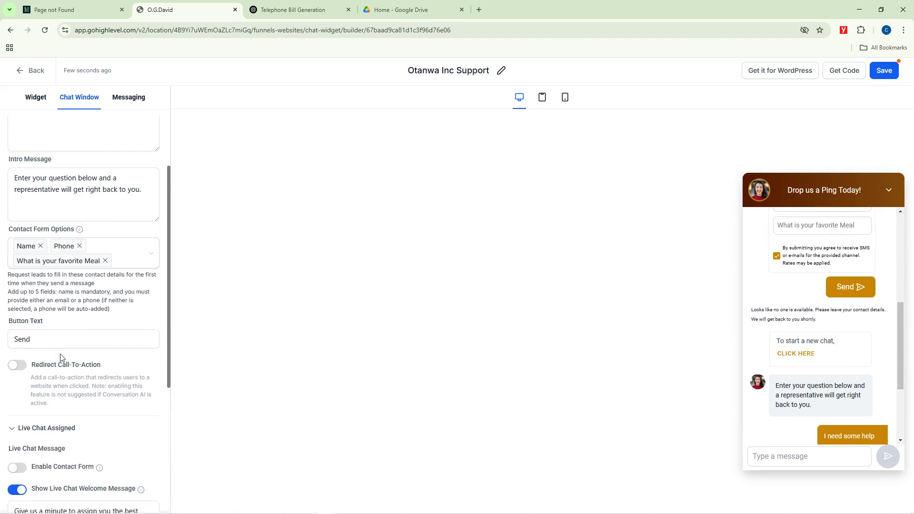
pyautogui.scroll(-4, 60, 358)
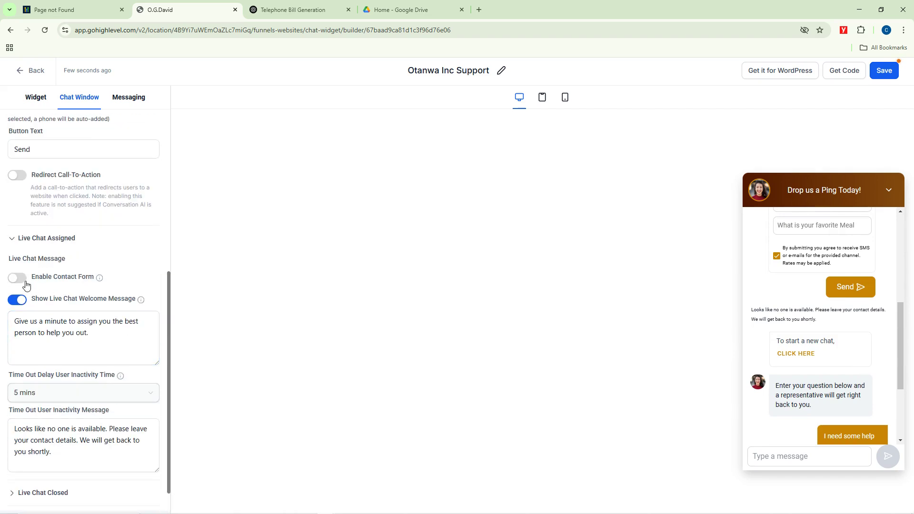
pyautogui.click(49, 349)
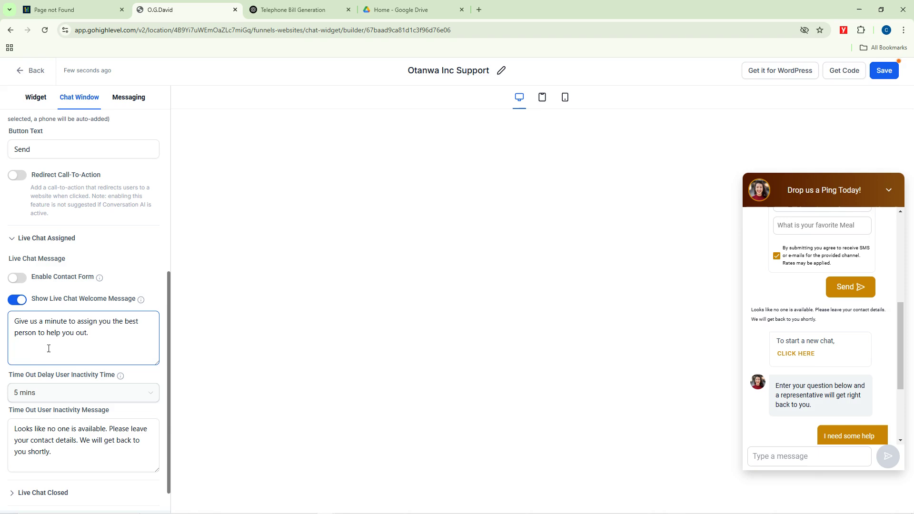
pyautogui.click(53, 305)
pyautogui.click(23, 278)
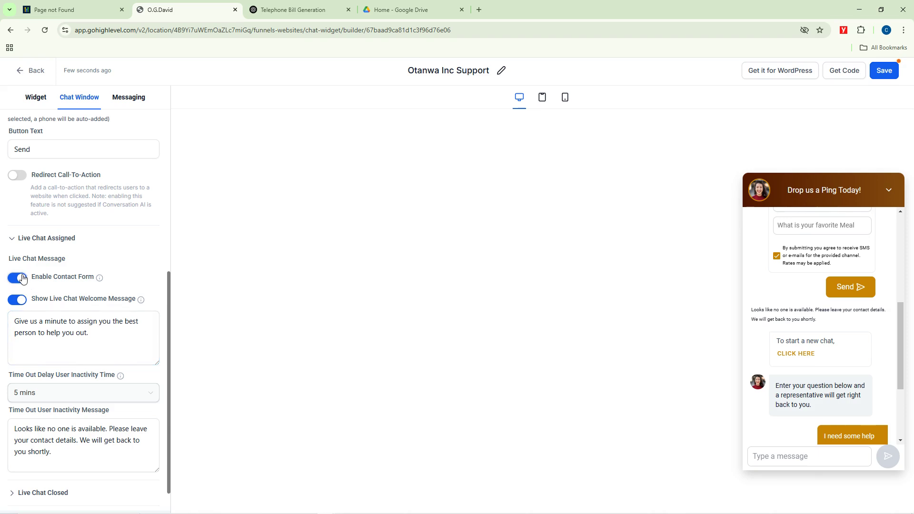
pyautogui.scroll(-1, 74, 336)
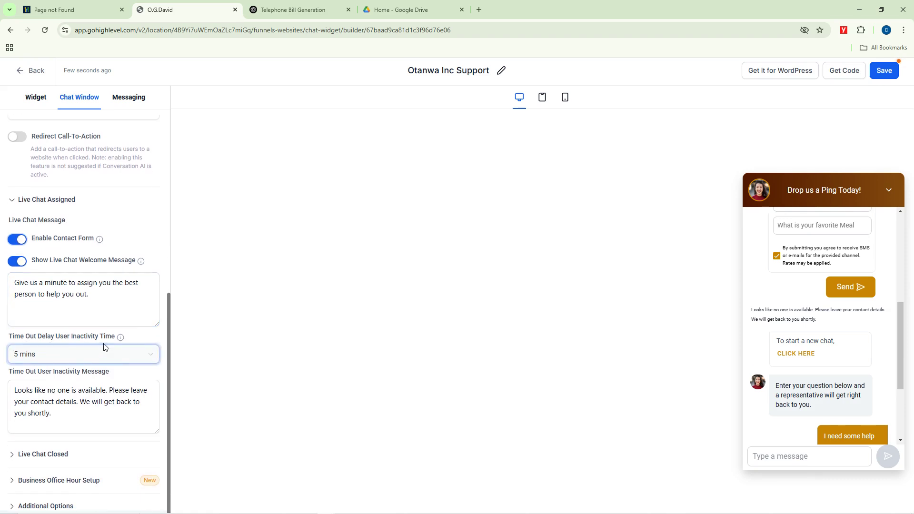
pyautogui.click(126, 360)
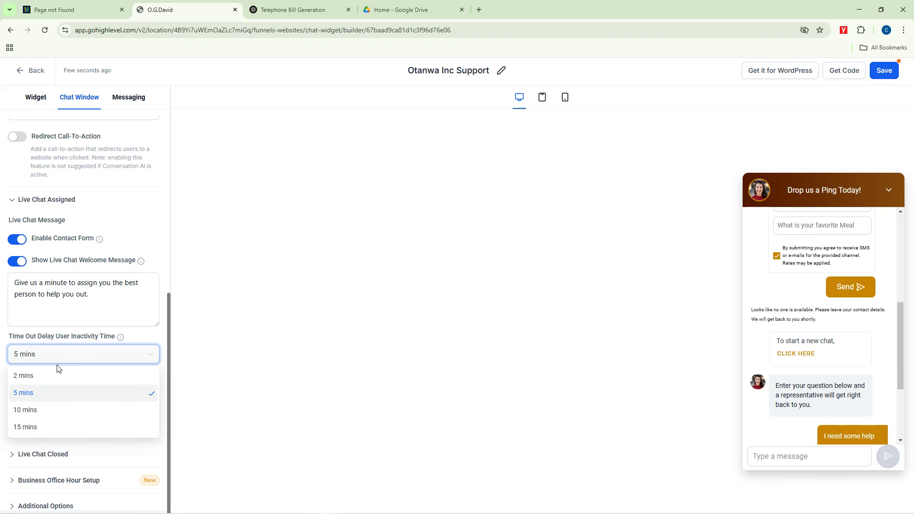
pyautogui.click(30, 377)
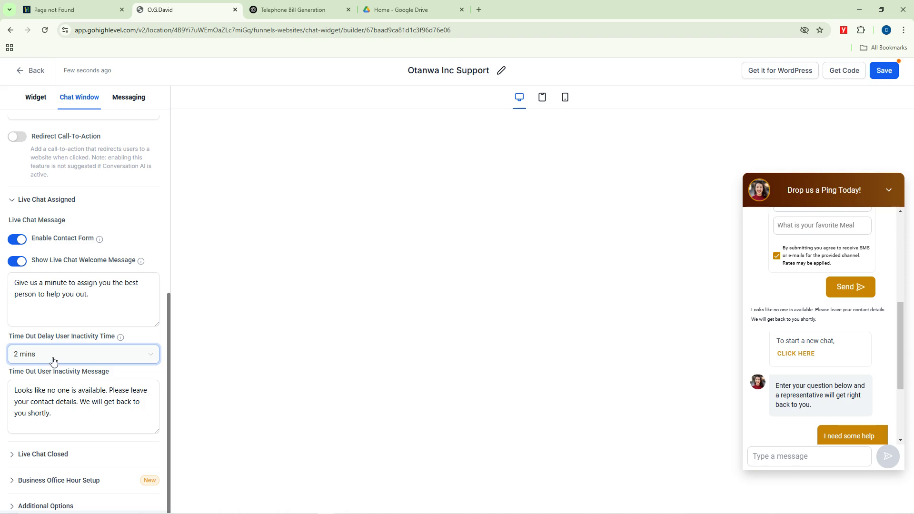
pyautogui.click(55, 386)
# Step: Under Live Chat Closed, set the contact inactivity time to 2 mins
pyautogui.click(22, 455)
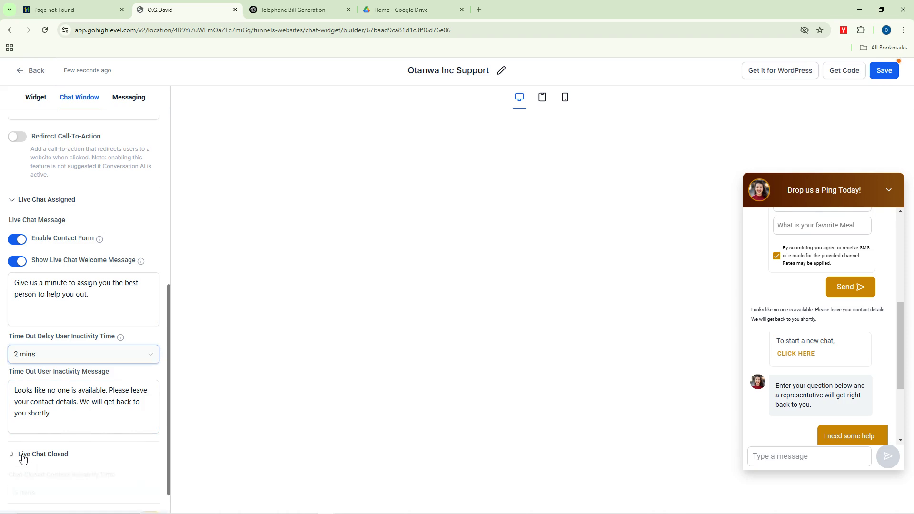
pyautogui.scroll(-3, 86, 423)
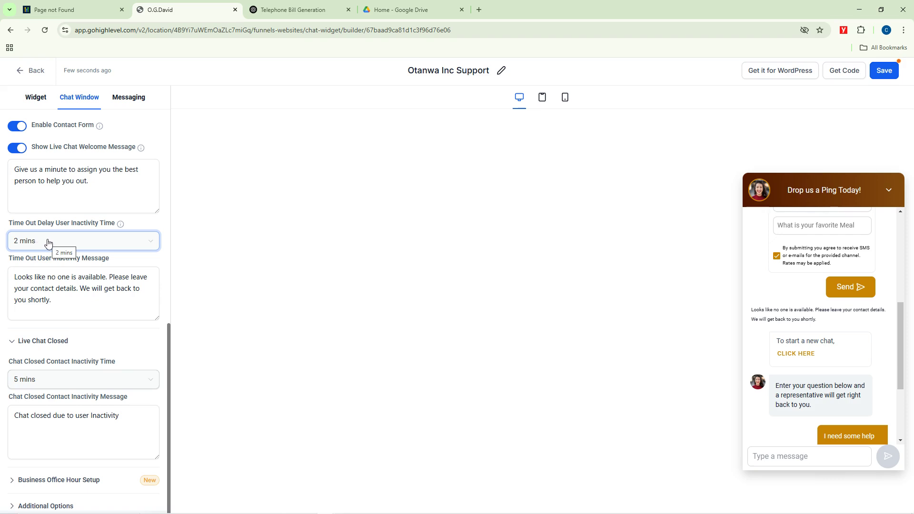
pyautogui.click(43, 381)
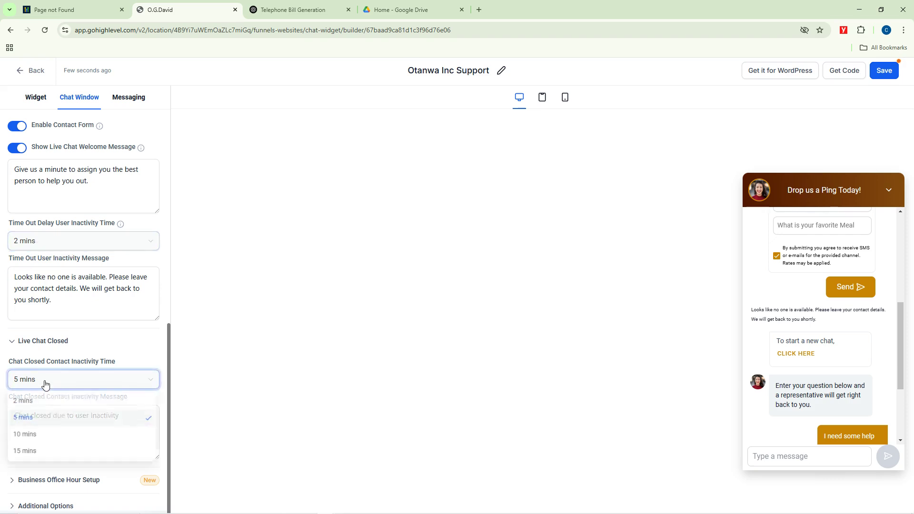
pyautogui.click(27, 400)
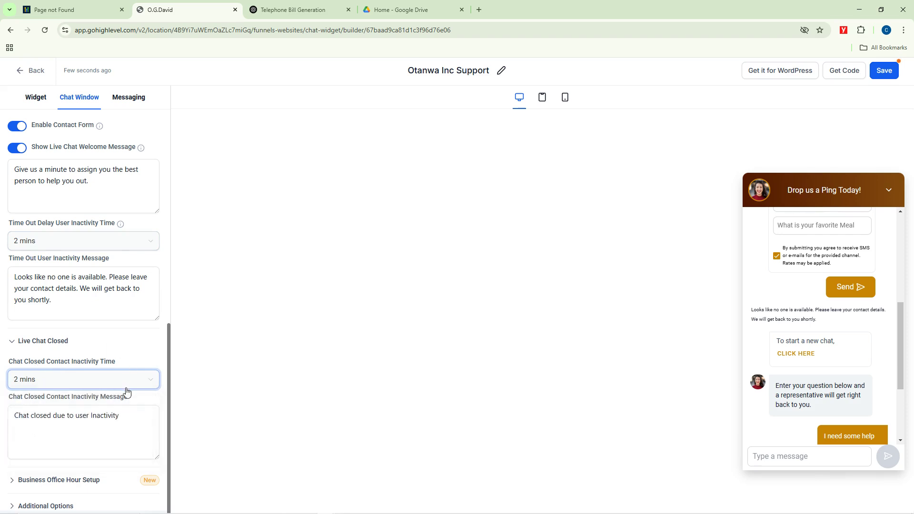
pyautogui.scroll(-1, 62, 476)
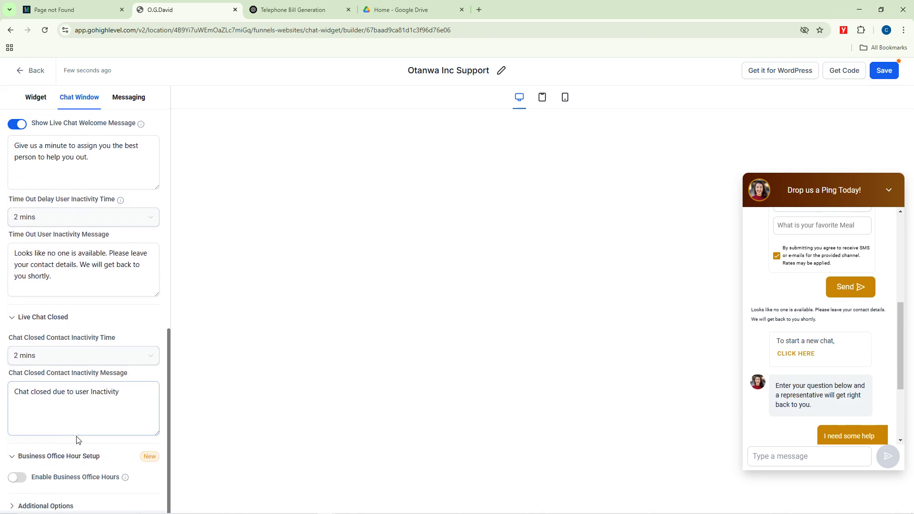
# Step: Turn on business office hours and set Monday's opening time to 12:00 AM
pyautogui.click(23, 477)
pyautogui.scroll(-6, 79, 441)
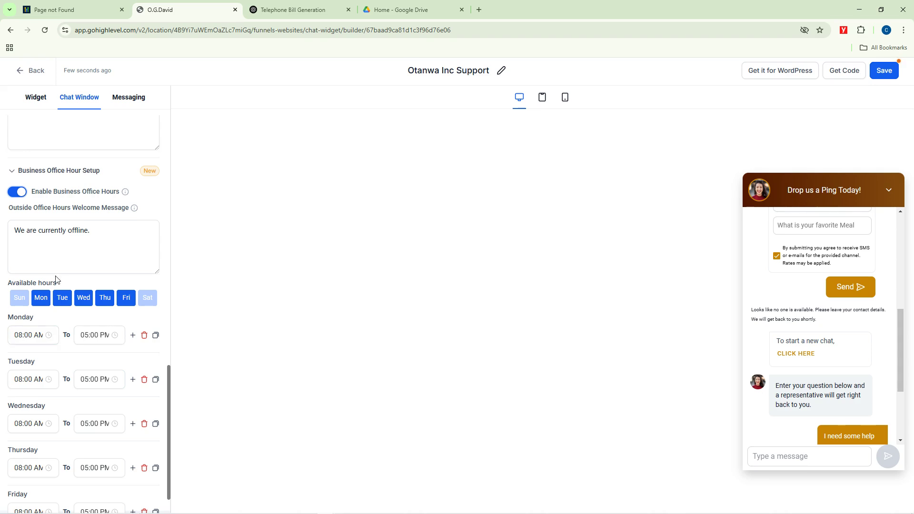
pyautogui.click(33, 335)
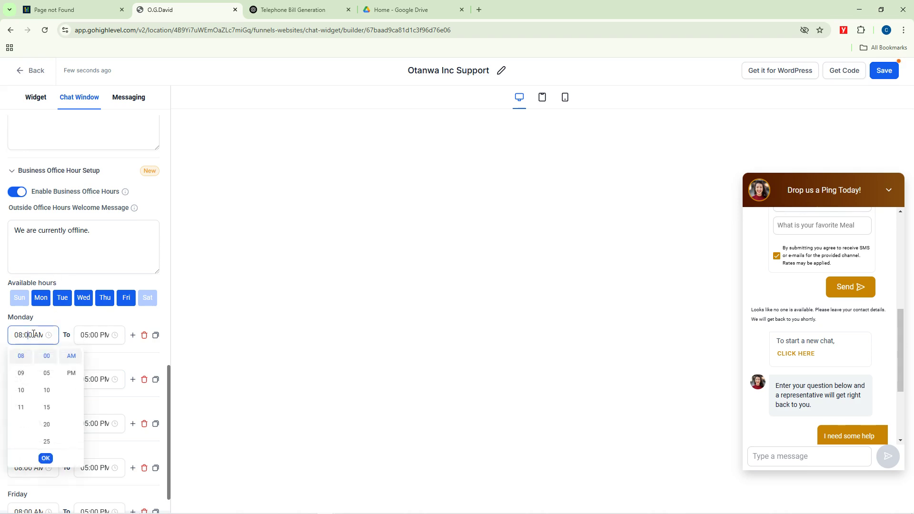
pyautogui.click(106, 319)
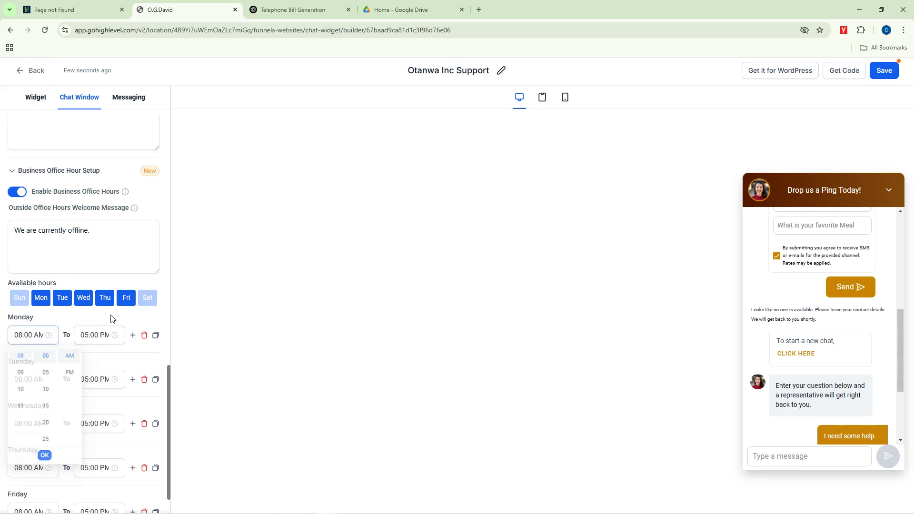
pyautogui.click(52, 331)
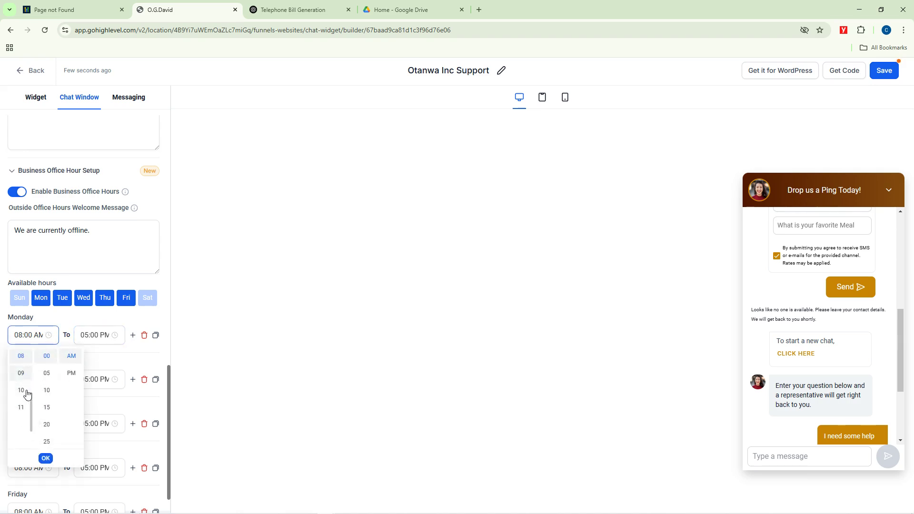
pyautogui.scroll(3, 27, 388)
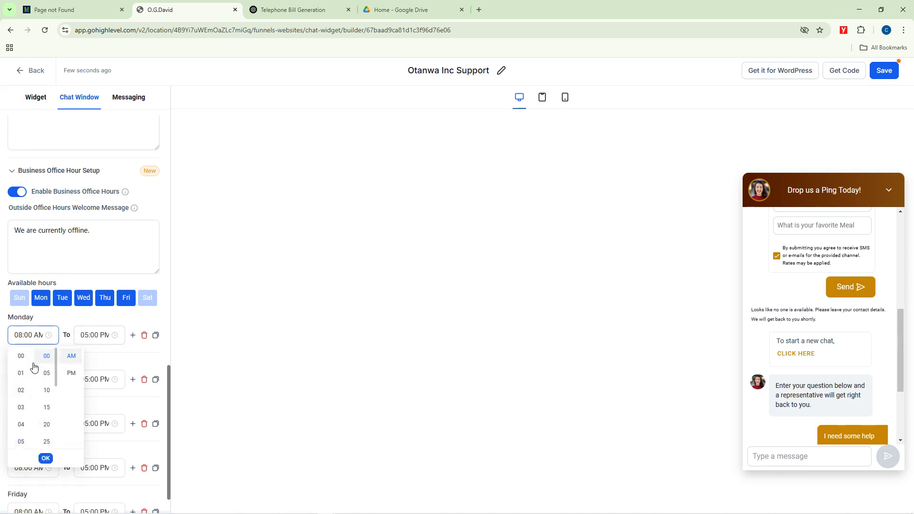
pyautogui.click(25, 361)
pyautogui.click(108, 341)
# Step: Set Monday's closing time to 11:55 PM and confirm it
pyautogui.click(115, 336)
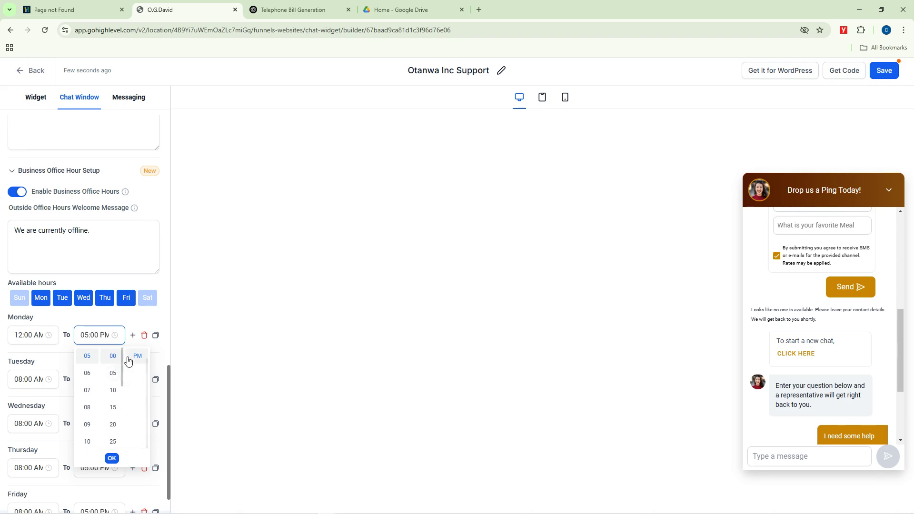
pyautogui.scroll(-3, 107, 394)
pyautogui.scroll(-2, 106, 395)
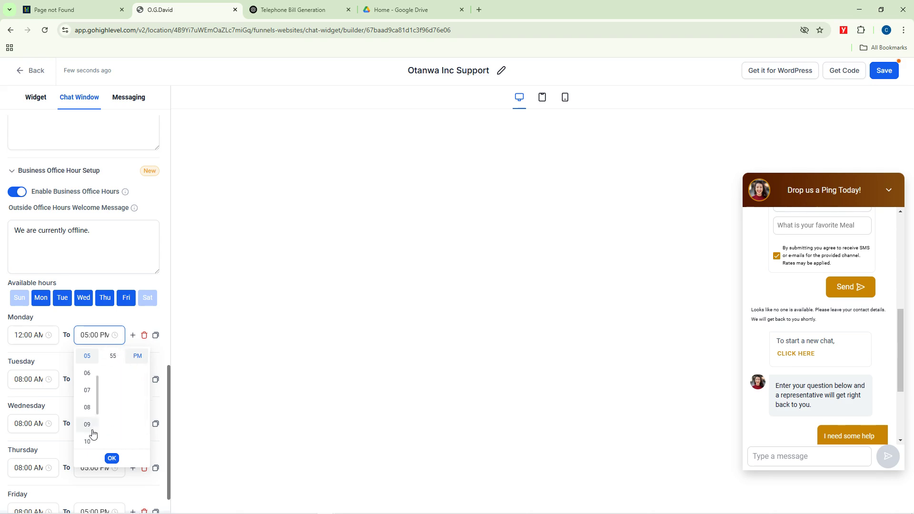
pyautogui.scroll(-3, 91, 438)
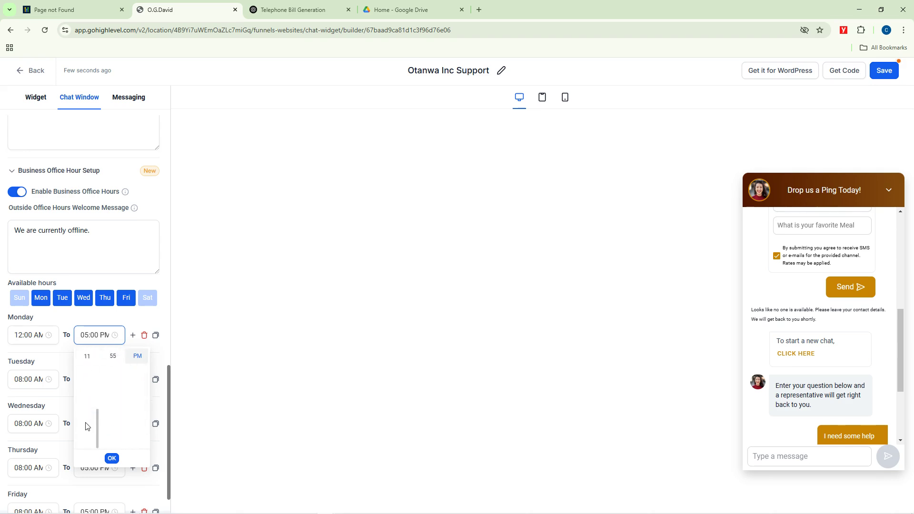
pyautogui.scroll(2, 88, 428)
pyautogui.scroll(-2, 90, 434)
pyautogui.click(87, 357)
pyautogui.scroll(-4, 108, 374)
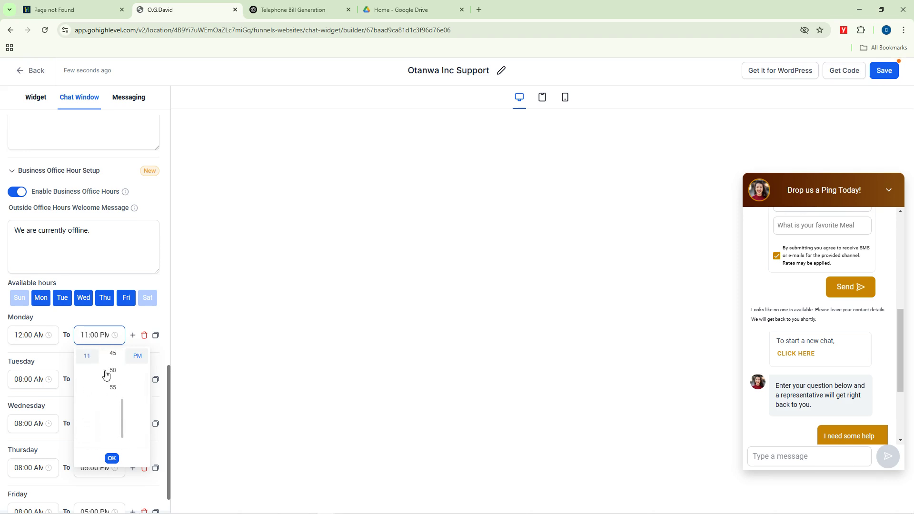
pyautogui.click(113, 388)
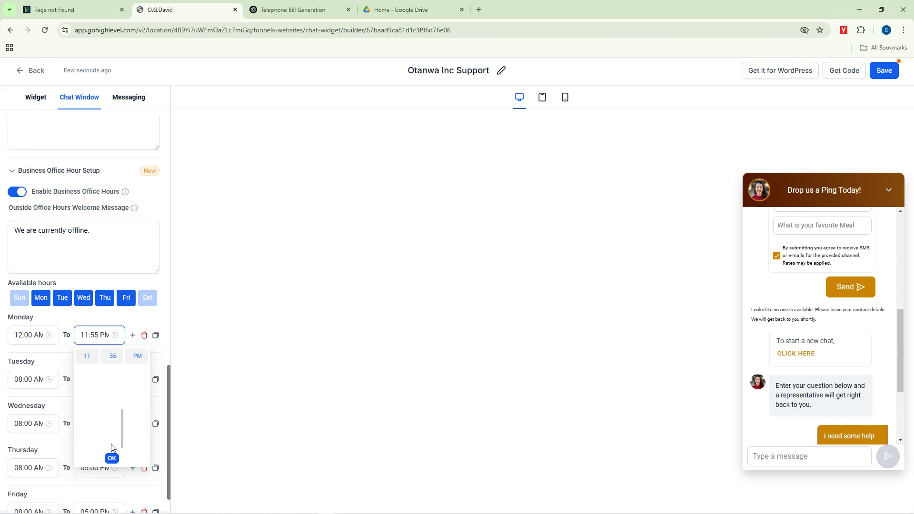
pyautogui.click(112, 458)
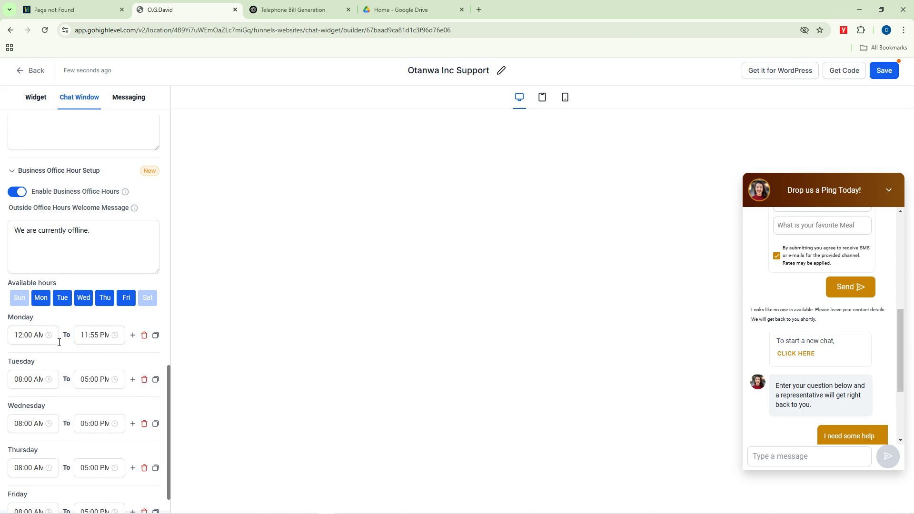
pyautogui.scroll(-1, 53, 357)
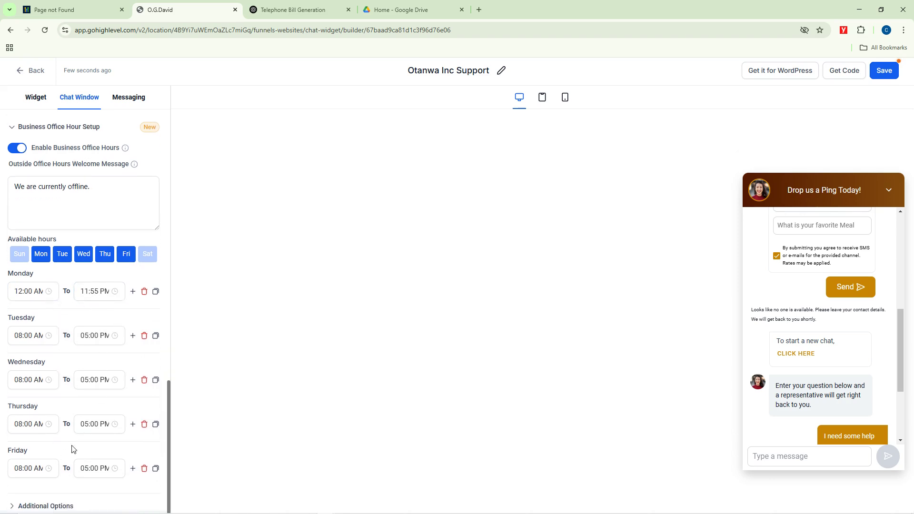
# Step: In Additional Options, replace the footer Display Name with 'Otanwa Inc.'
pyautogui.click(13, 506)
pyautogui.scroll(-7, 126, 357)
pyautogui.click(58, 253)
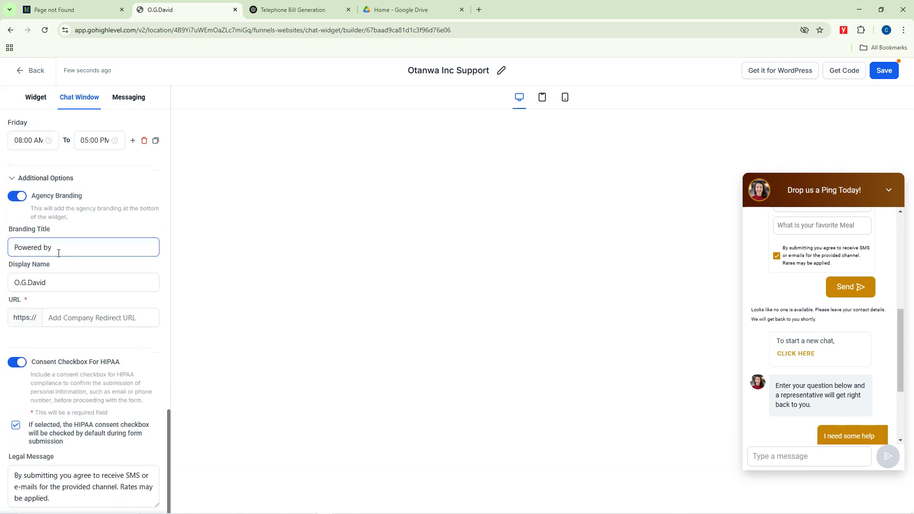
pyautogui.click(127, 279)
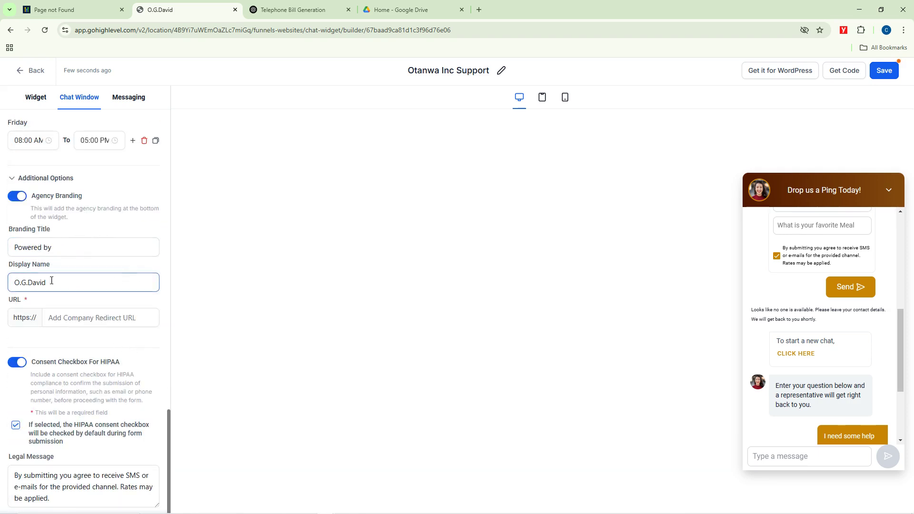
pyautogui.click(58, 247)
pyautogui.scroll(-3, 880, 391)
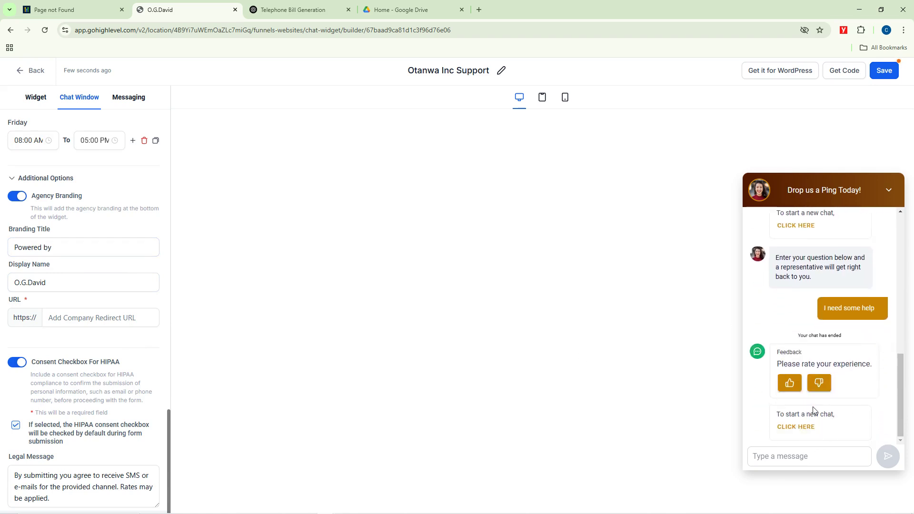
pyautogui.click(804, 426)
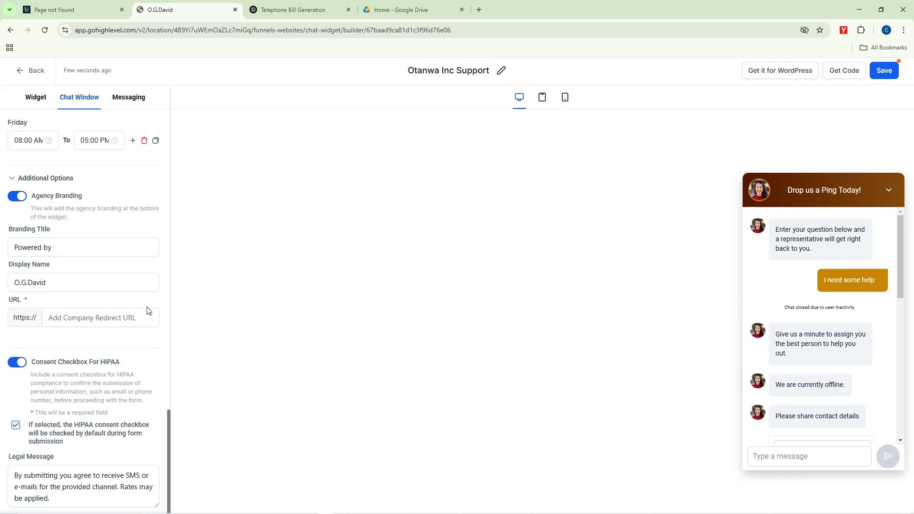
pyautogui.click(51, 284)
pyautogui.moveTo(51, 284); pyautogui.dragTo(12, 285)
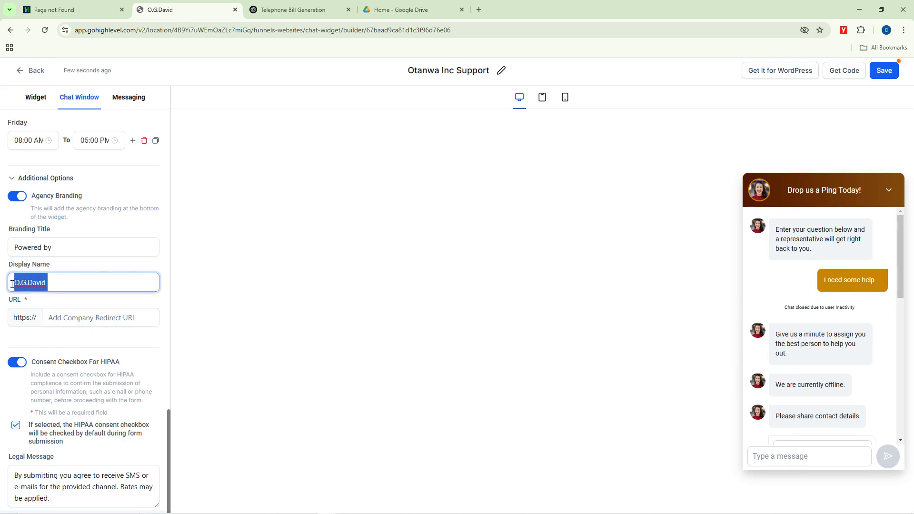
pyautogui.press('BackSpace')
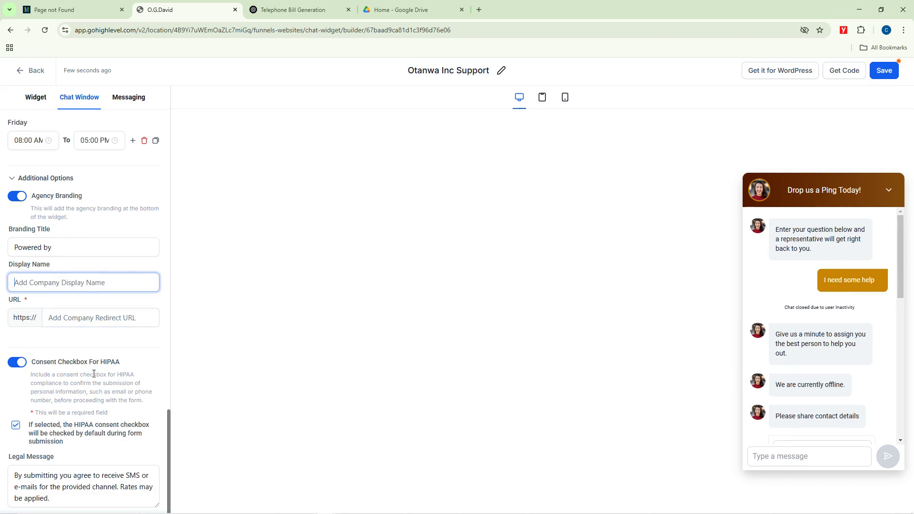
pyautogui.write('Otanwa Inc.')
pyautogui.click(82, 343)
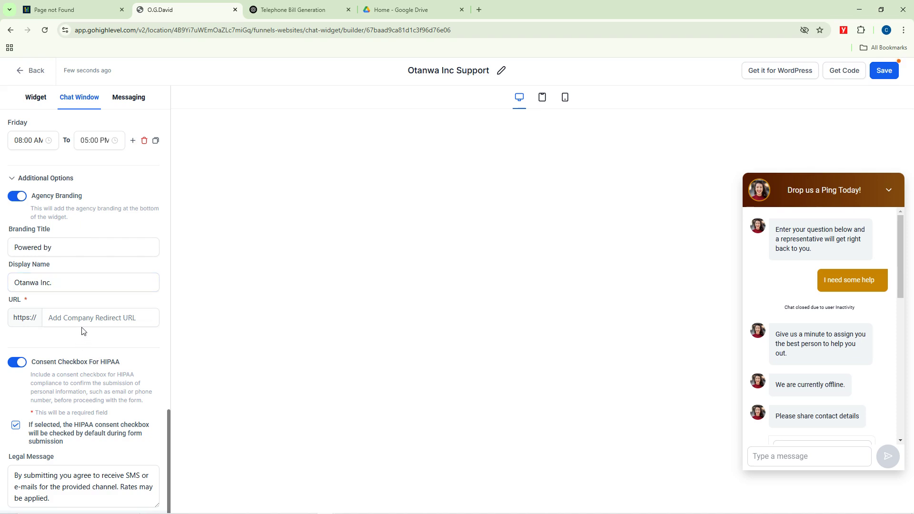
pyautogui.click(83, 322)
pyautogui.write('ww')
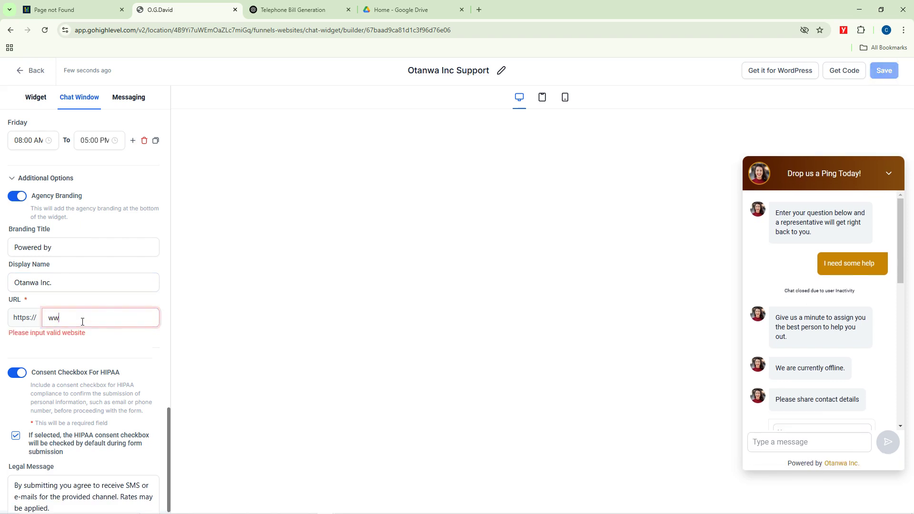
pyautogui.write('w.pulse')
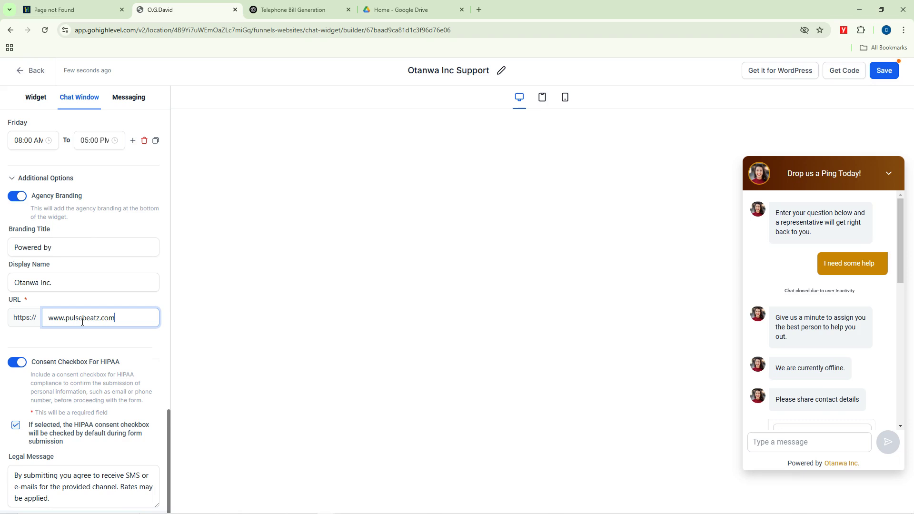
pyautogui.write('beatz.com')
pyautogui.click(165, 294)
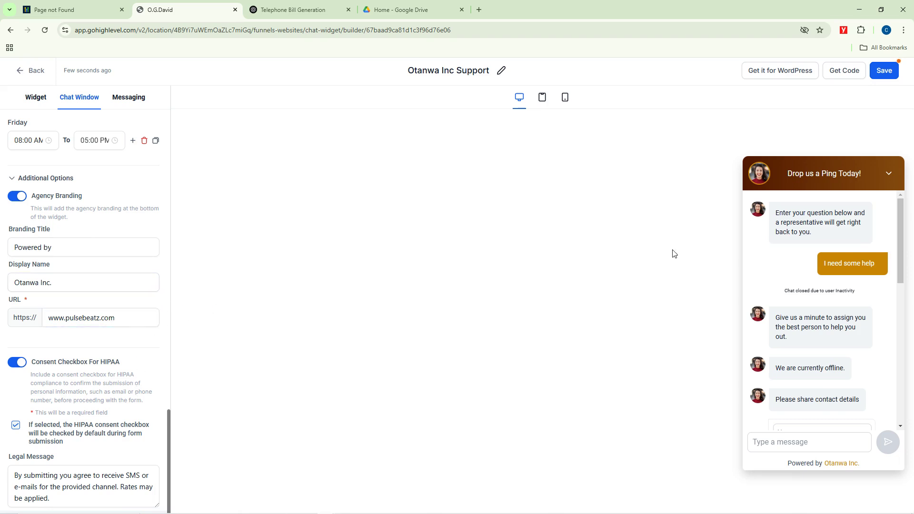
pyautogui.scroll(15, 128, 191)
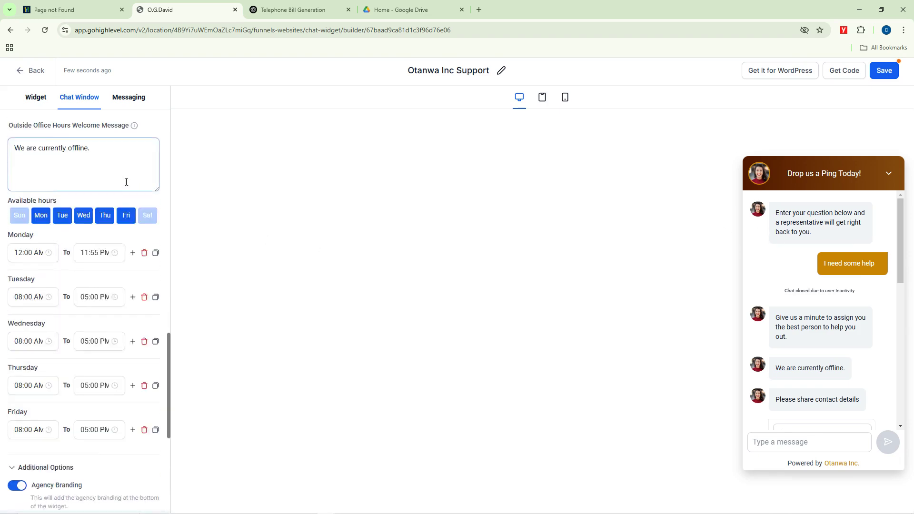
pyautogui.click(884, 71)
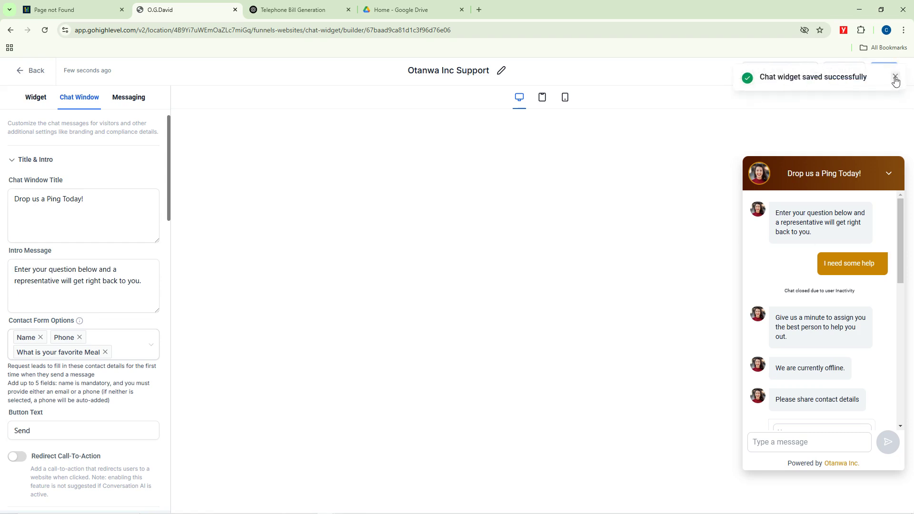
pyautogui.click(891, 80)
pyautogui.click(846, 70)
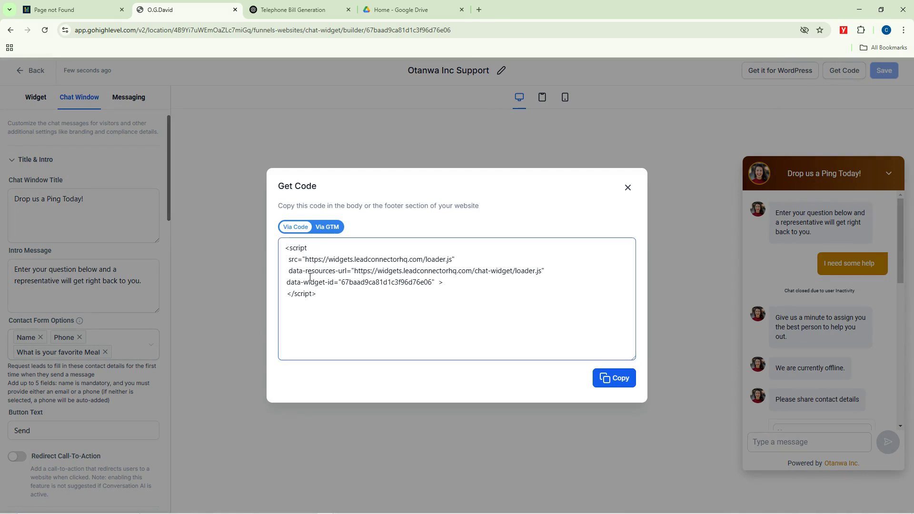
# Step: Copy the widget's embed script from the Get Code dialog
pyautogui.click(340, 298)
pyautogui.click(608, 379)
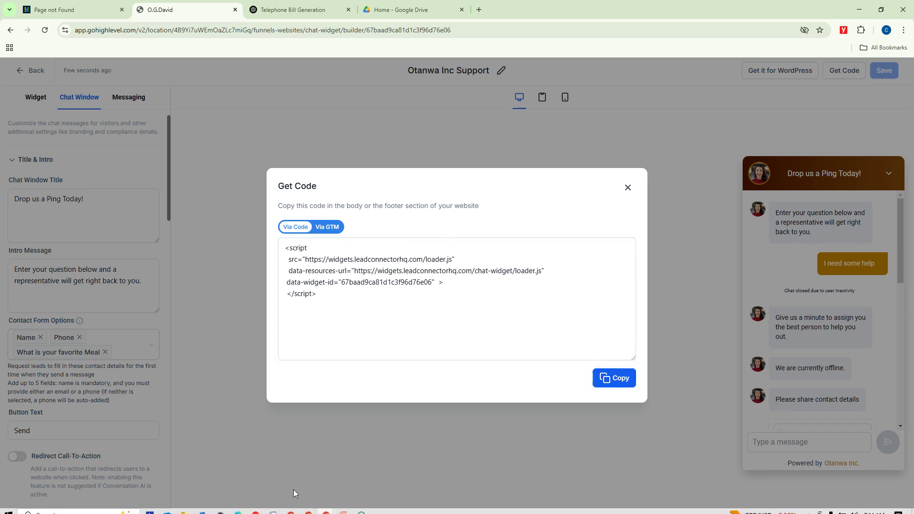
# Step: In the other Chrome window, load pulsebeatz.com/wp-admin to reach the WordPress dashboard
pyautogui.moveTo(292, 507)
pyautogui.click(231, 474)
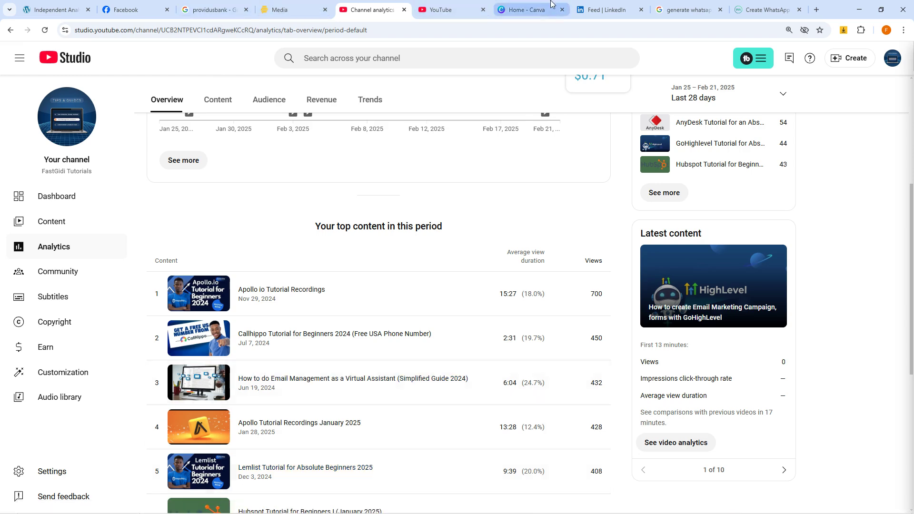
pyautogui.click(685, 9)
pyautogui.click(606, 10)
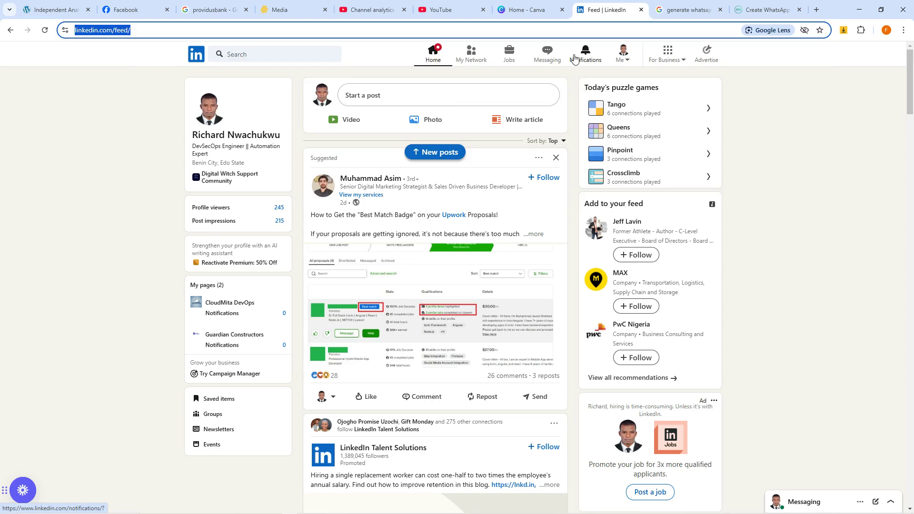
pyautogui.write('pulse')
pyautogui.press('Return')
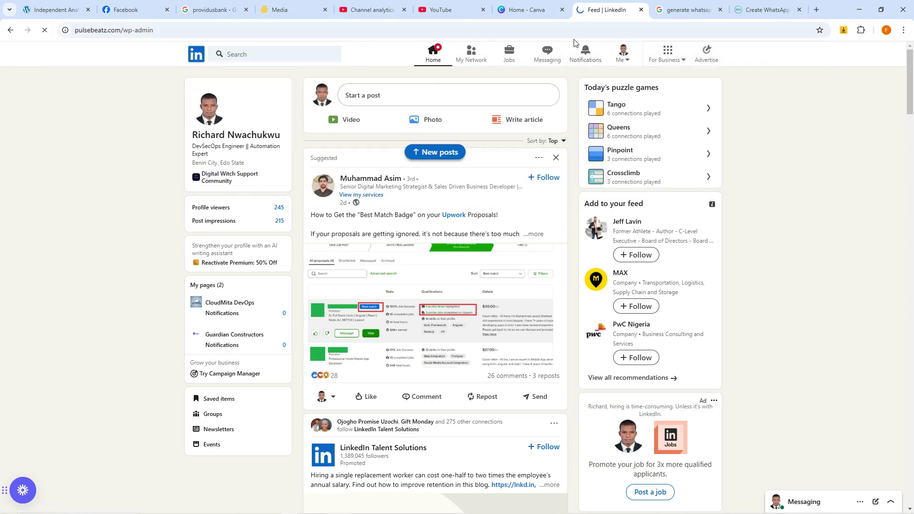
pyautogui.click(529, 10)
pyautogui.click(595, 7)
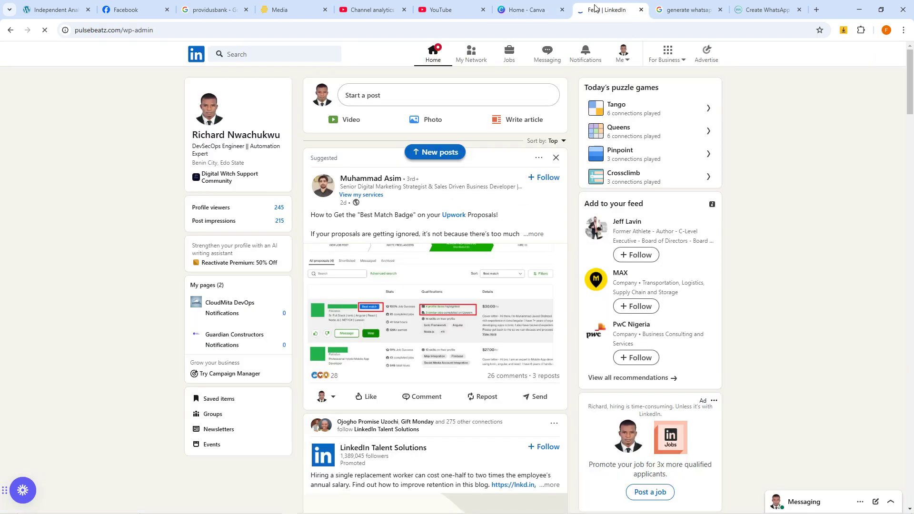
pyautogui.click(654, 4)
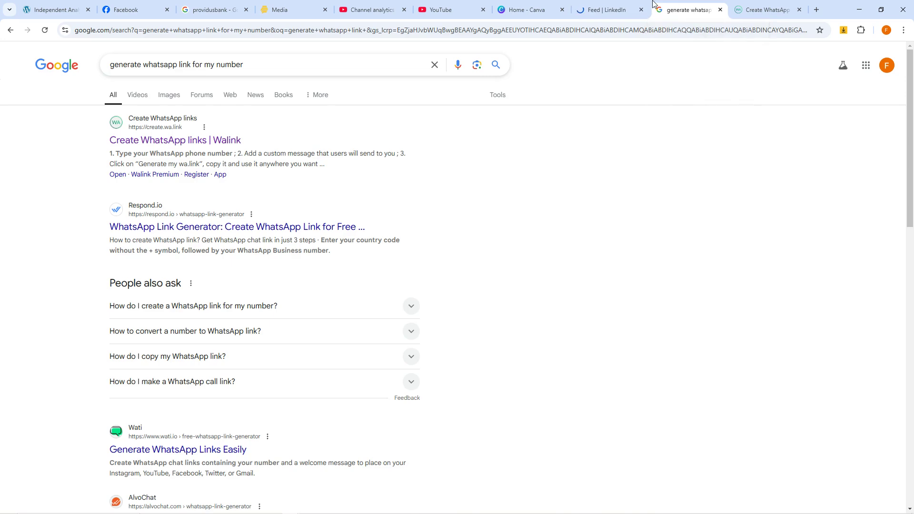
pyautogui.click(608, 4)
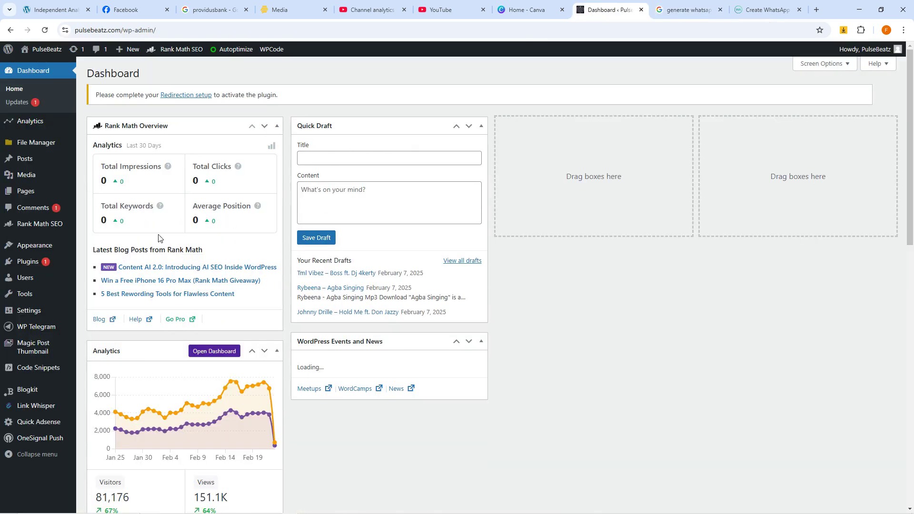
pyautogui.moveTo(32, 267)
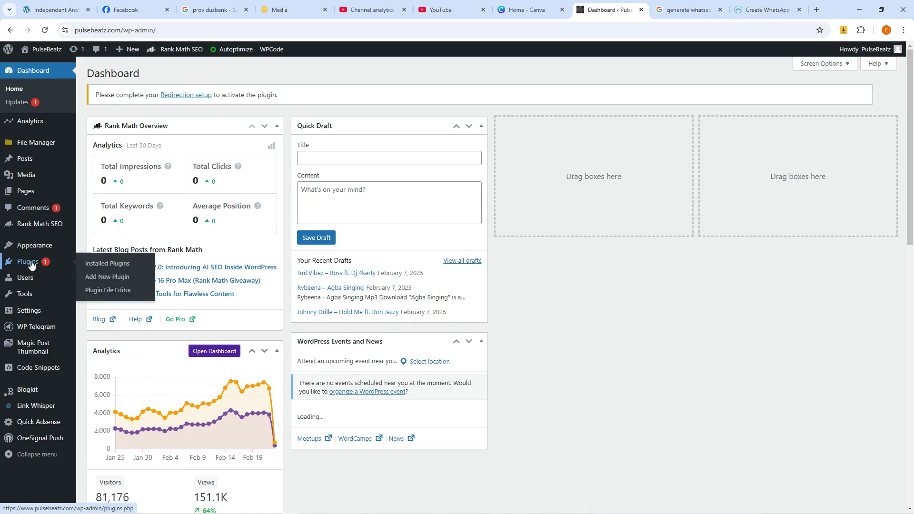
pyautogui.moveTo(43, 247)
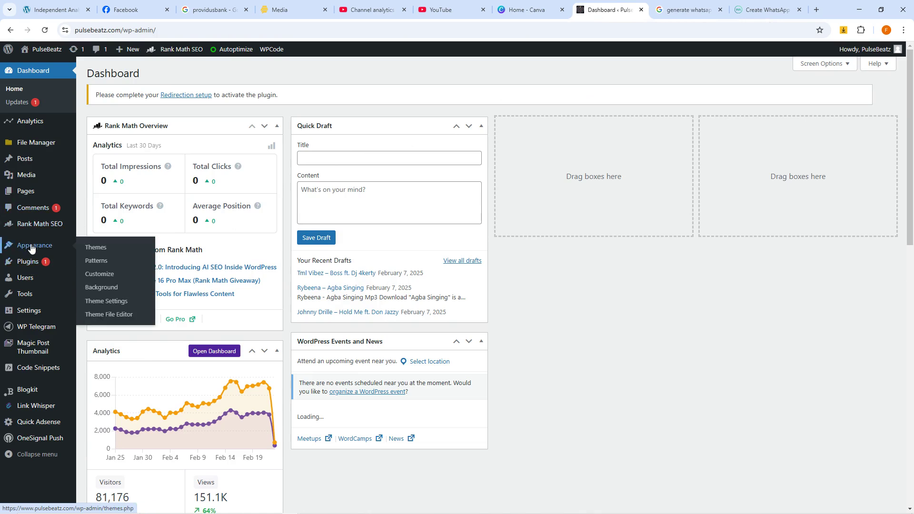
pyautogui.click(103, 278)
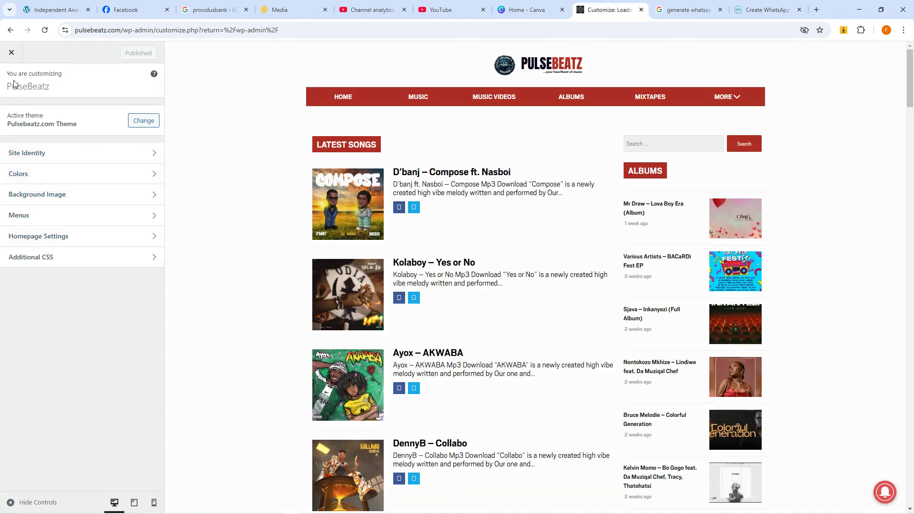
pyautogui.click(10, 56)
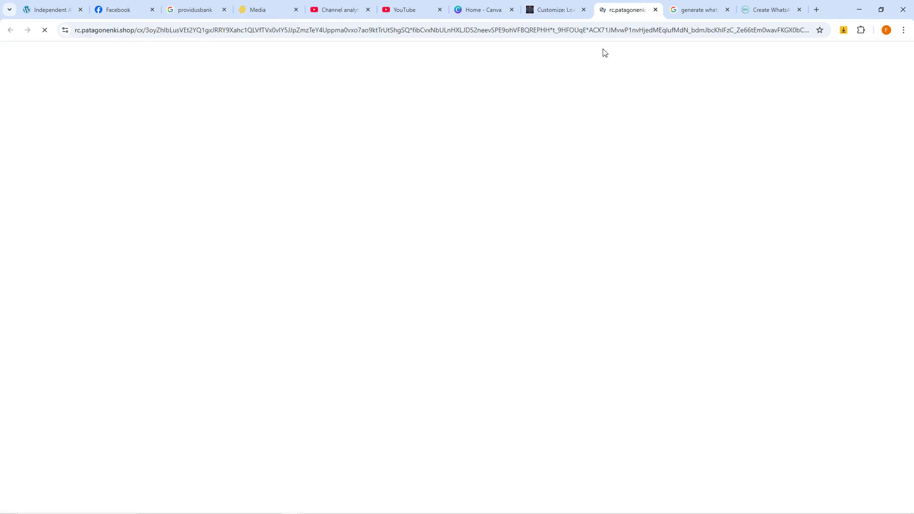
pyautogui.click(567, 10)
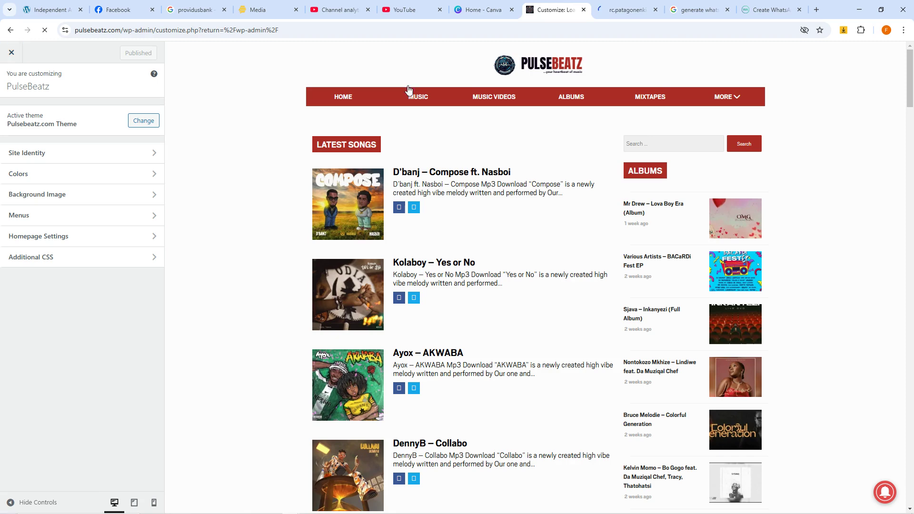
pyautogui.click(11, 30)
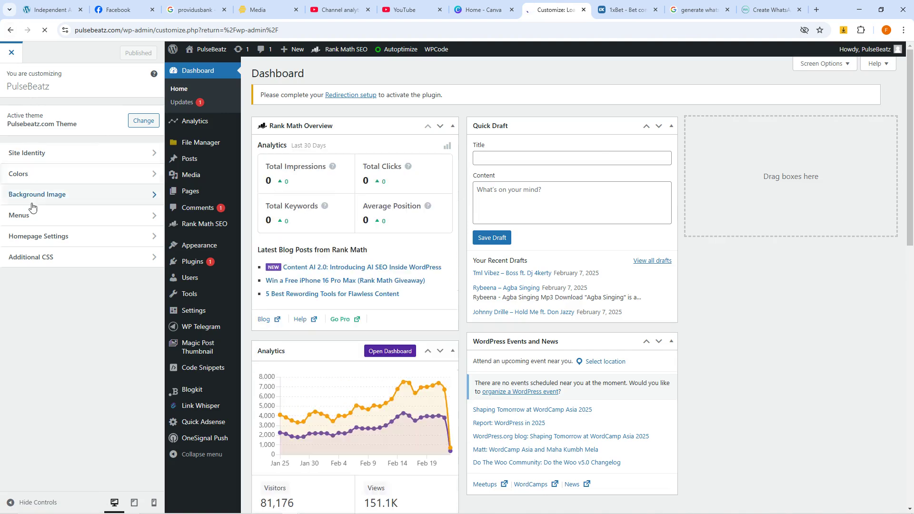
pyautogui.click(11, 31)
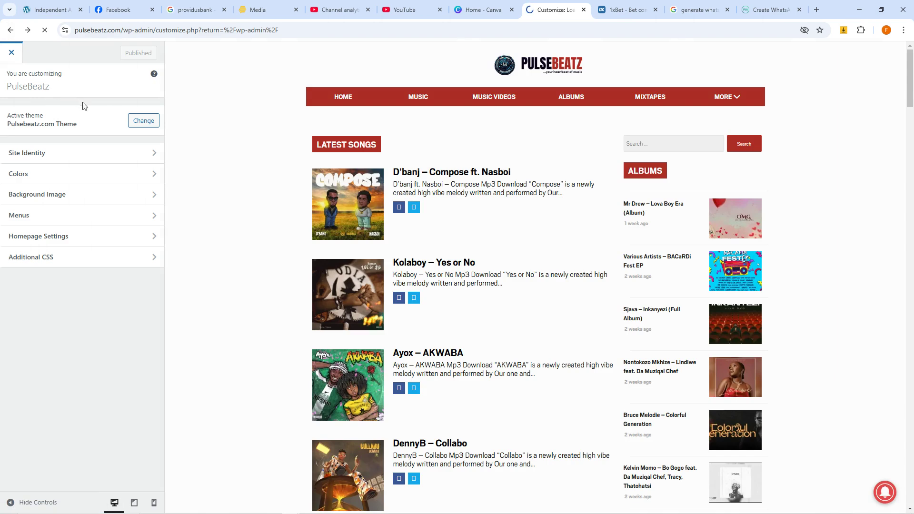
pyautogui.click(11, 31)
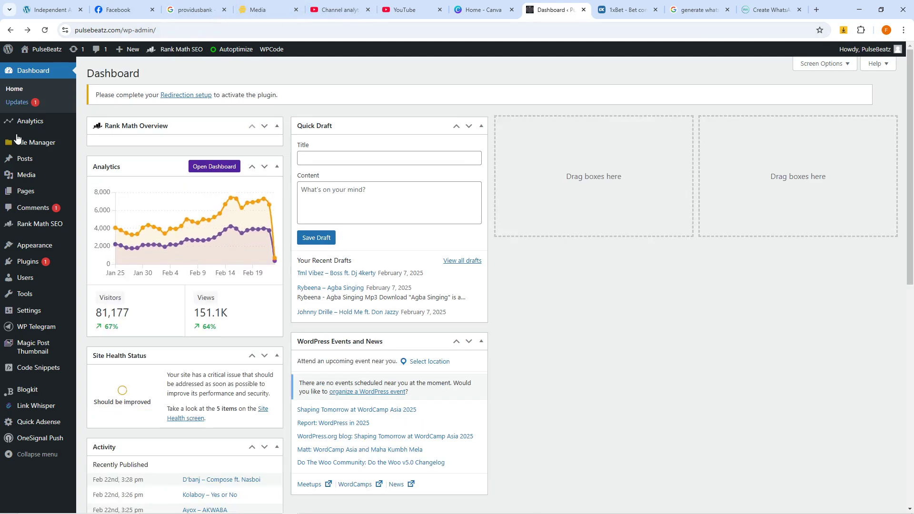
pyautogui.moveTo(34, 250)
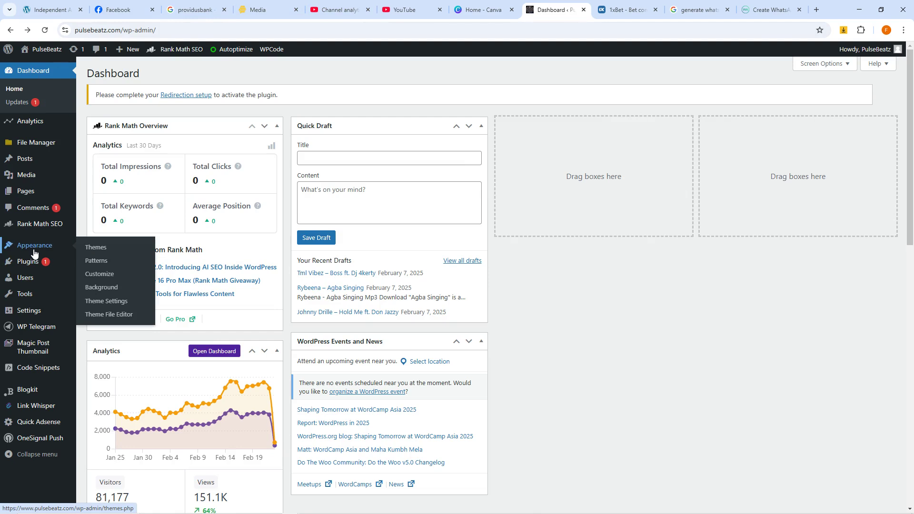
pyautogui.moveTo(26, 318)
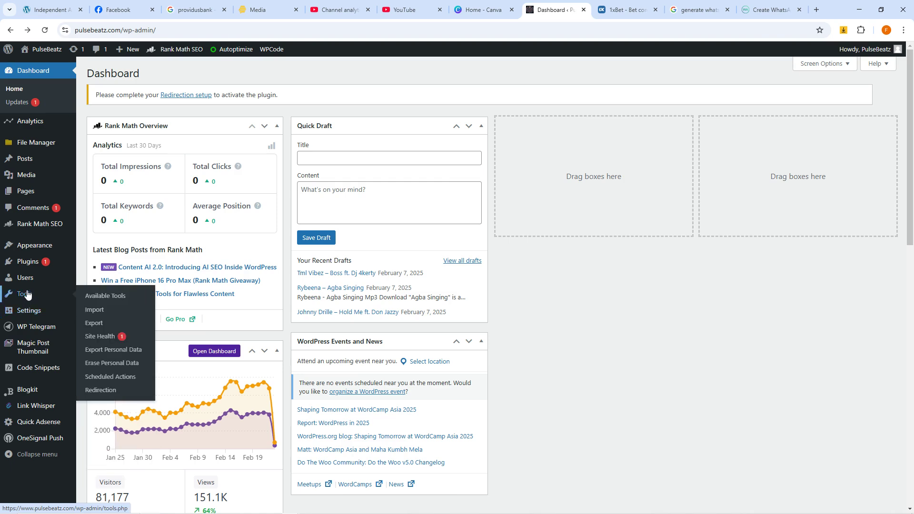
pyautogui.moveTo(28, 282)
pyautogui.moveTo(29, 265)
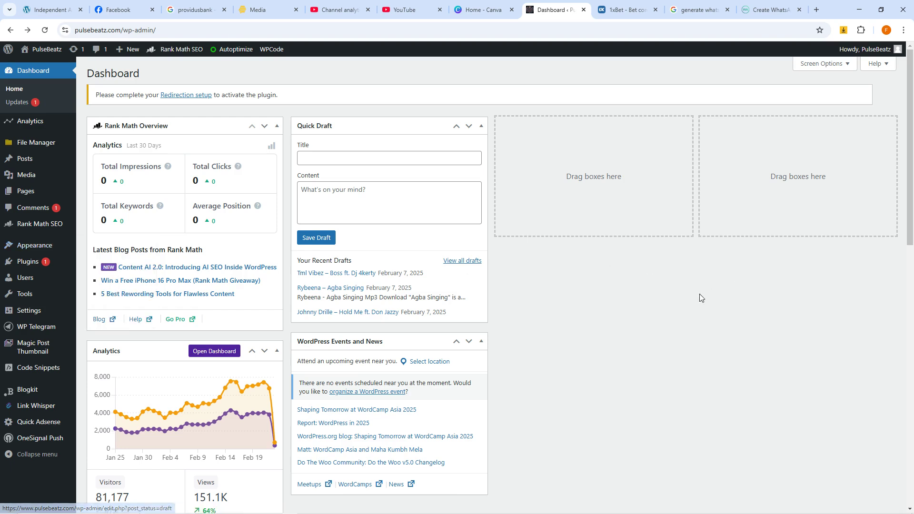
# Step: Load blogger.com in the spare 1xBet tab
pyautogui.click(632, 3)
pyautogui.click(600, 30)
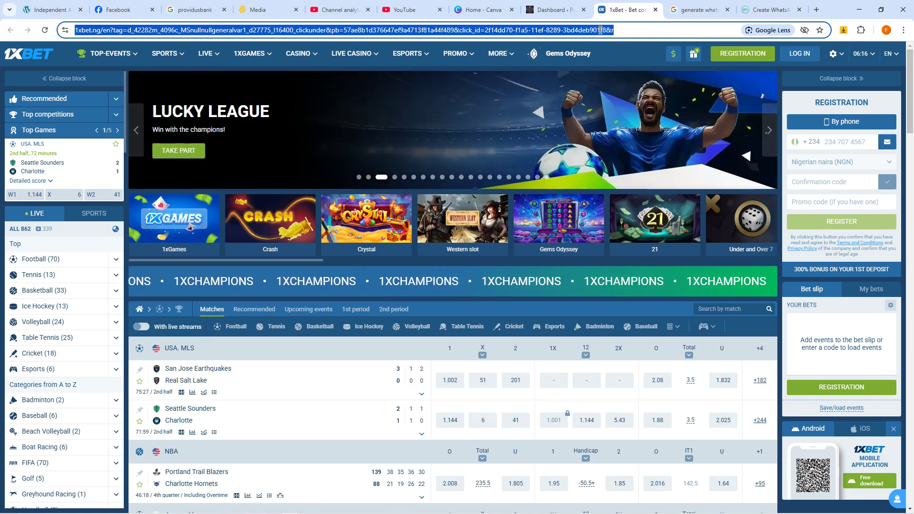
pyautogui.write('go')
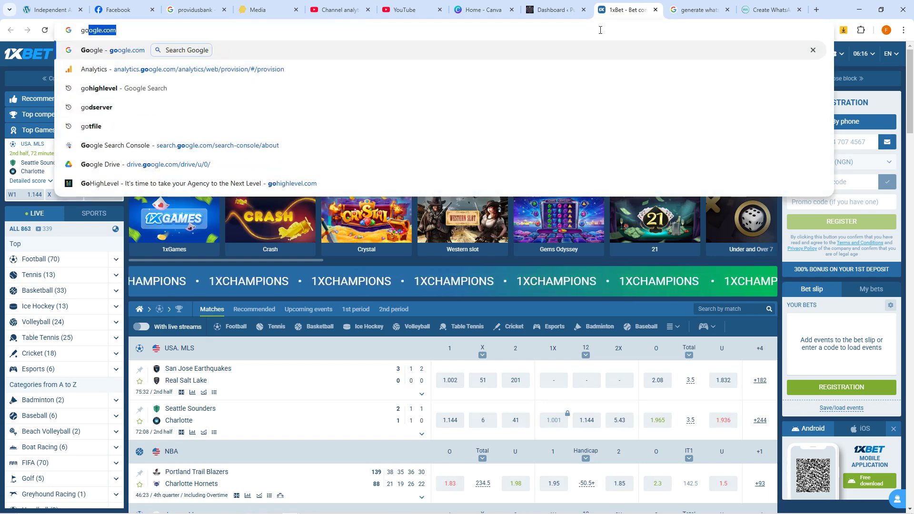
pyautogui.press('BackSpace')
pyautogui.press('BackSpace')
pyautogui.press('BackSpace')
pyautogui.write('blogg')
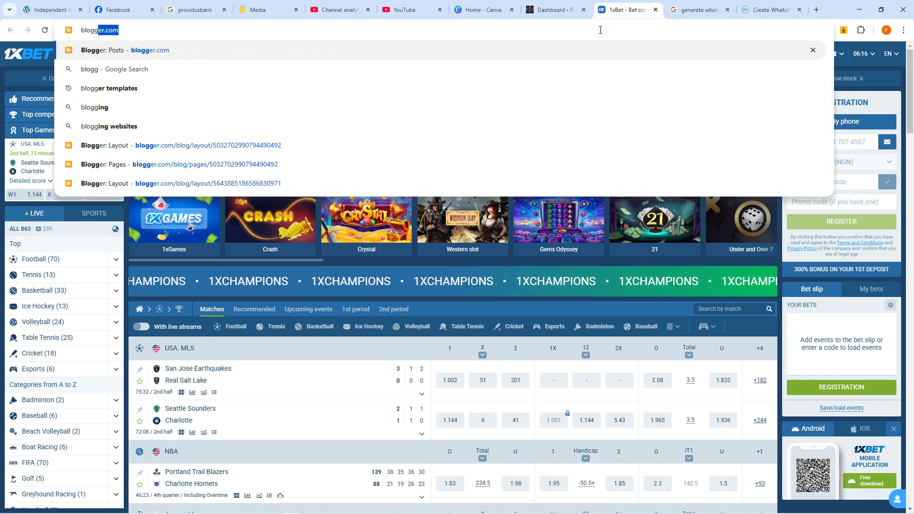
pyautogui.press('Return')
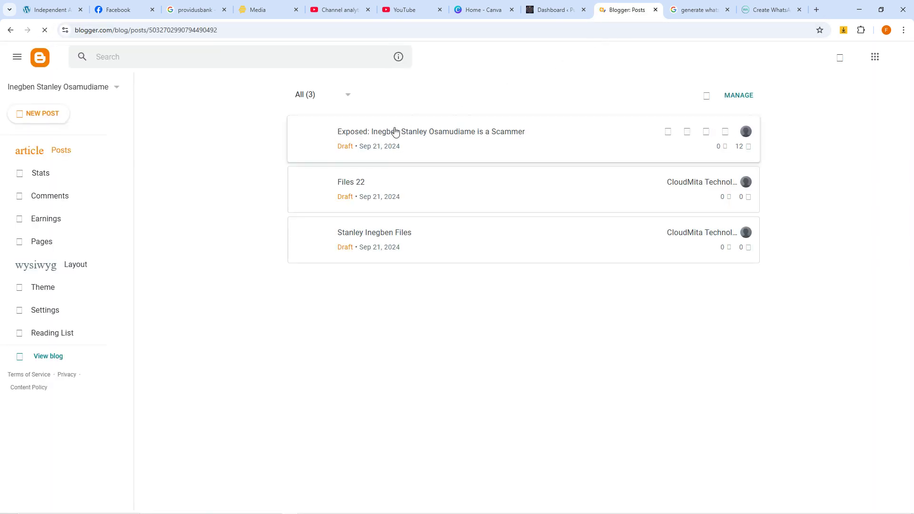
# Step: Open the current blog's public page in a new tab, then switch to the Remy Media blog
pyautogui.rightClick(54, 357)
pyautogui.click(78, 367)
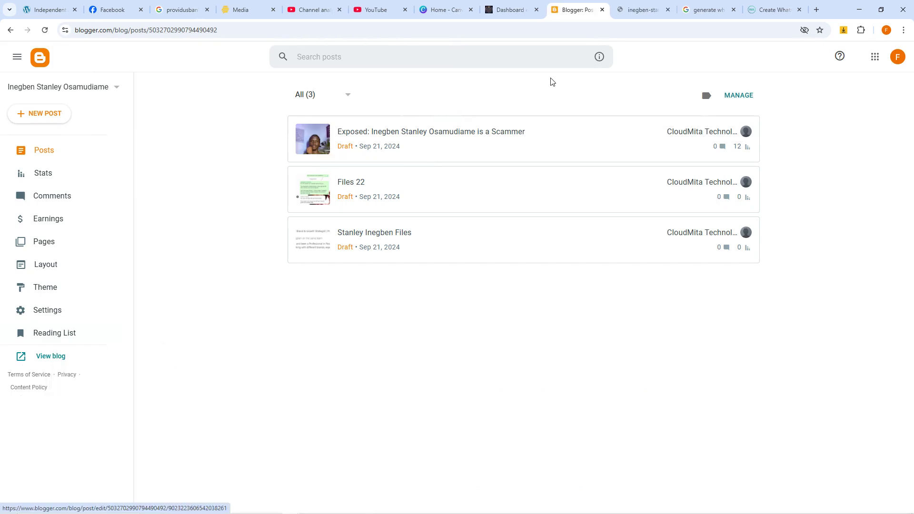
pyautogui.click(652, 9)
pyautogui.click(580, 6)
pyautogui.click(90, 92)
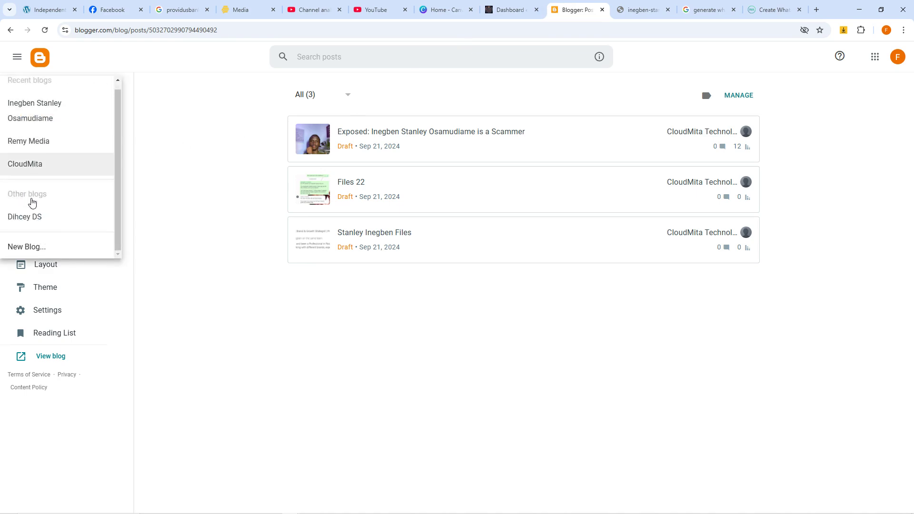
pyautogui.click(34, 143)
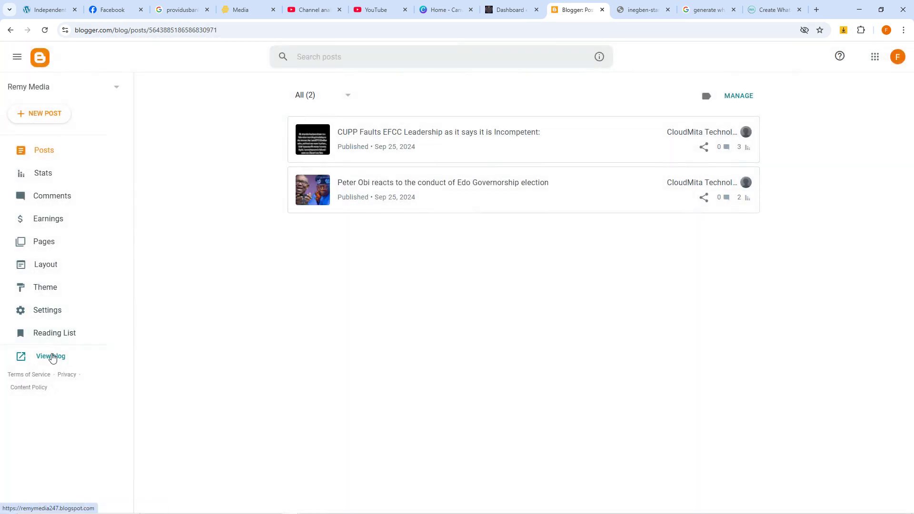
# Step: Open the Remy Media public blog in a new tab, then move to wapreel's analytics tab
pyautogui.rightClick(51, 355)
pyautogui.click(76, 366)
pyautogui.click(656, 10)
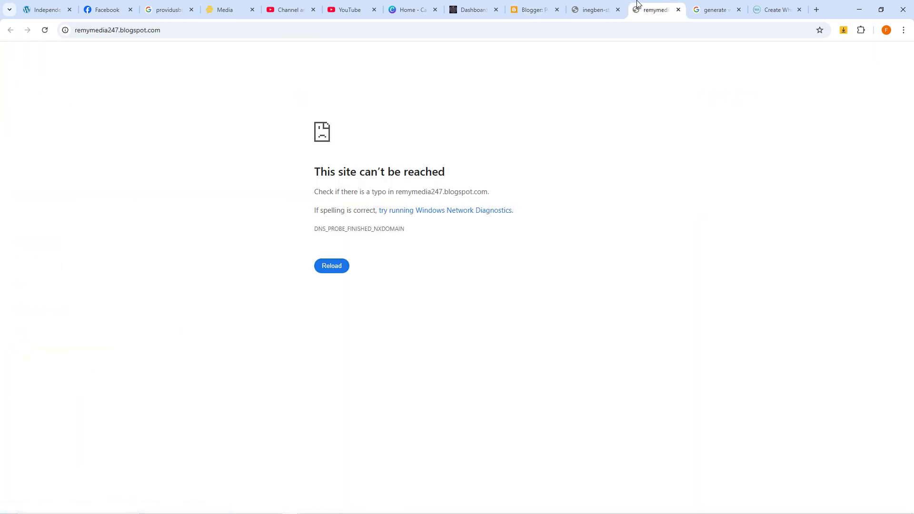
pyautogui.click(576, 4)
pyautogui.click(534, 5)
pyautogui.click(650, 6)
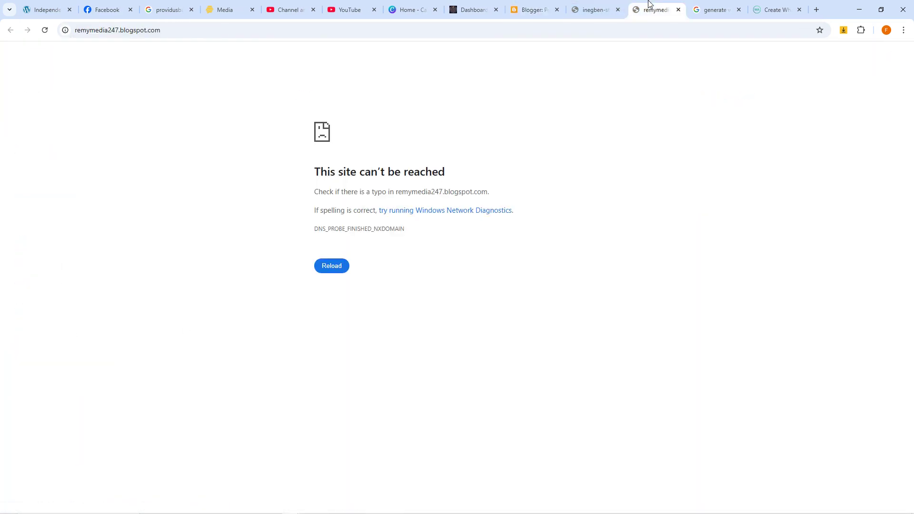
pyautogui.click(460, 5)
pyautogui.click(532, 7)
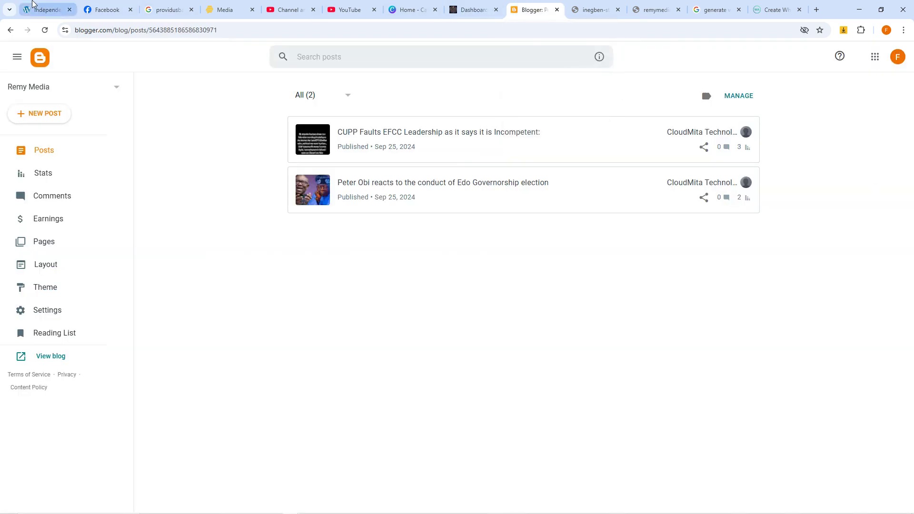
pyautogui.click(45, 10)
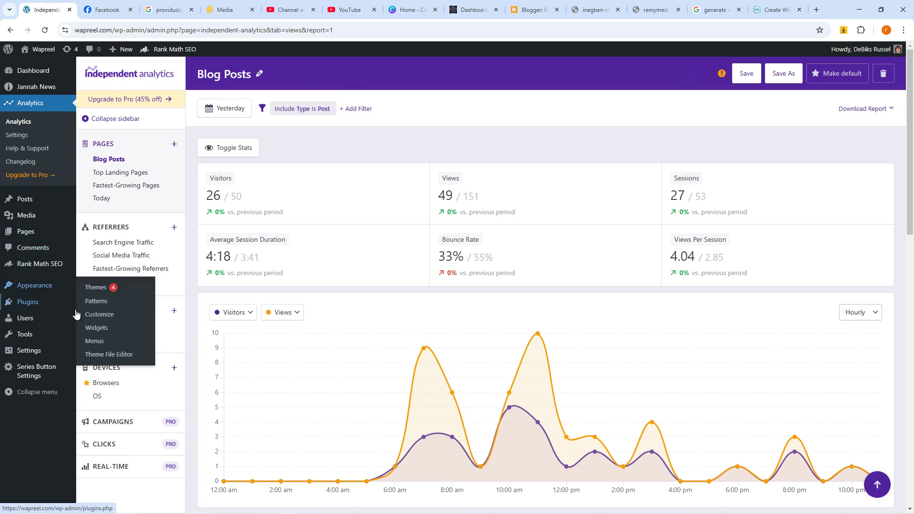
# Step: Add a Custom HTML block to the Primary Widget Area in the widget editor
pyautogui.click(97, 328)
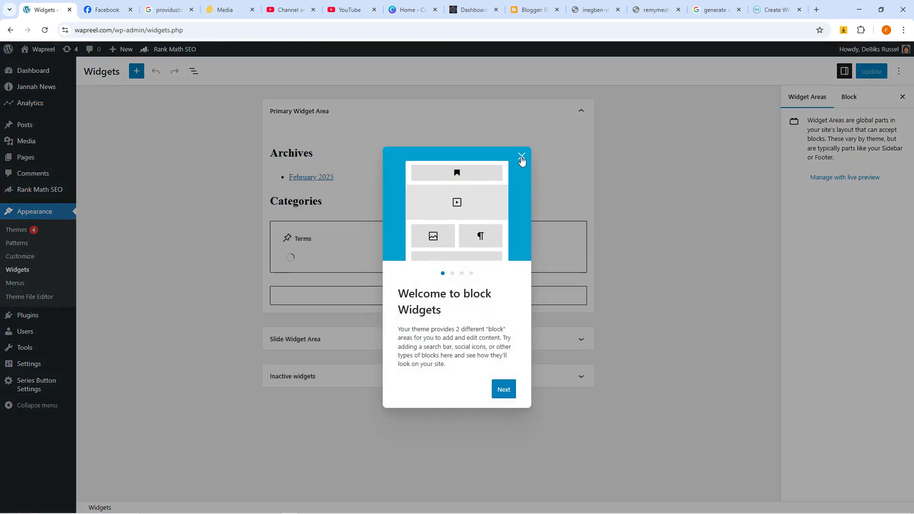
pyautogui.click(522, 157)
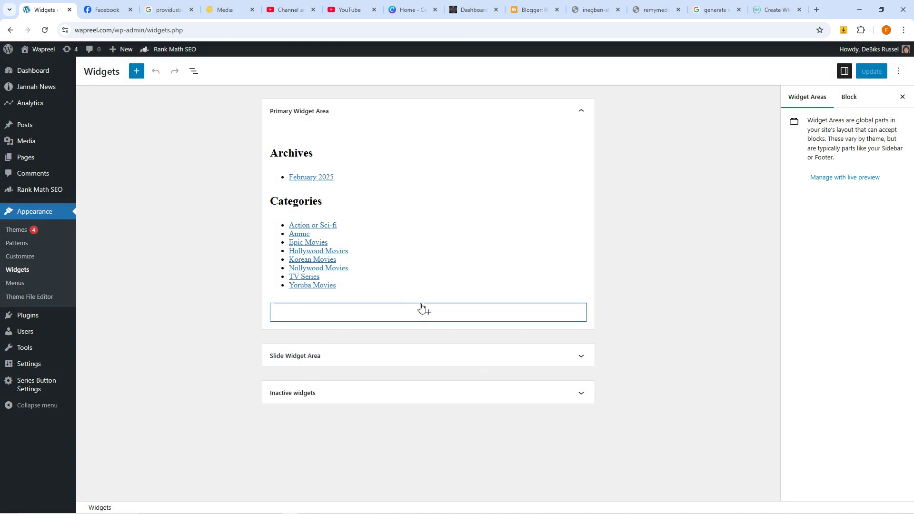
pyautogui.click(136, 71)
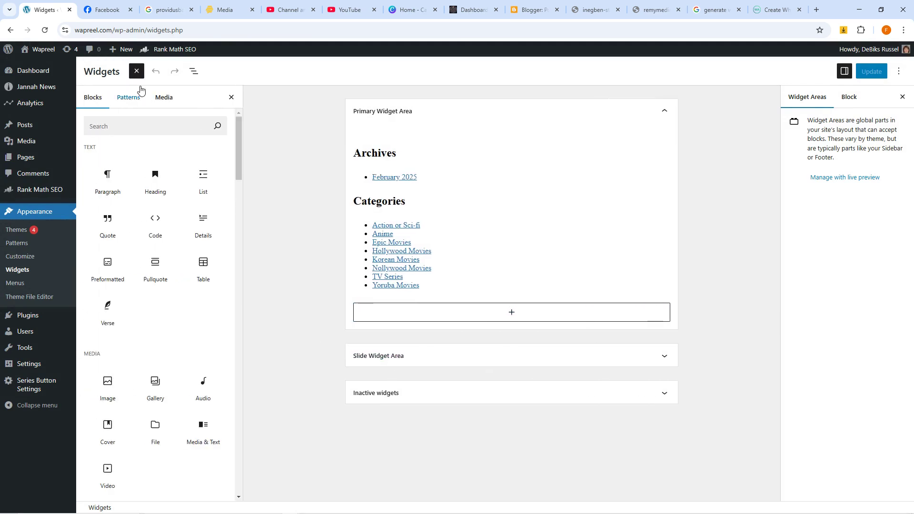
pyautogui.click(119, 126)
pyautogui.moveTo(141, 179)
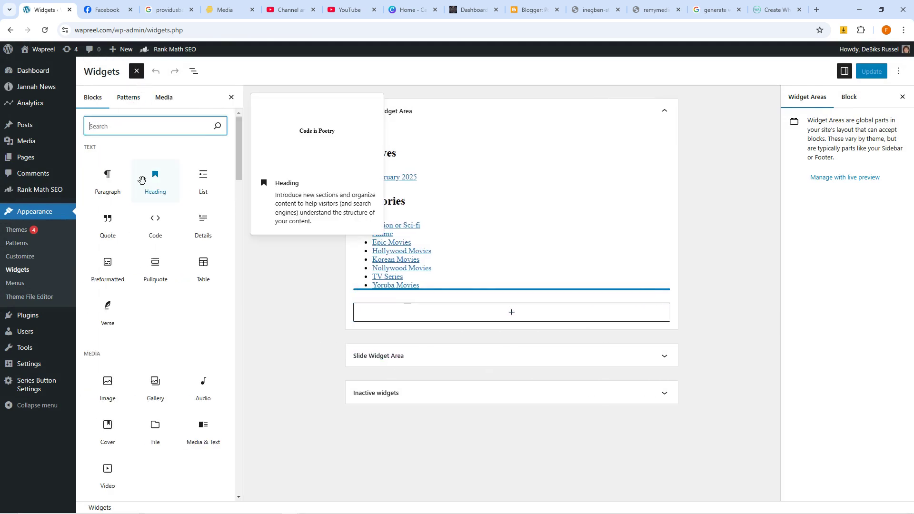
pyautogui.write('hmt')
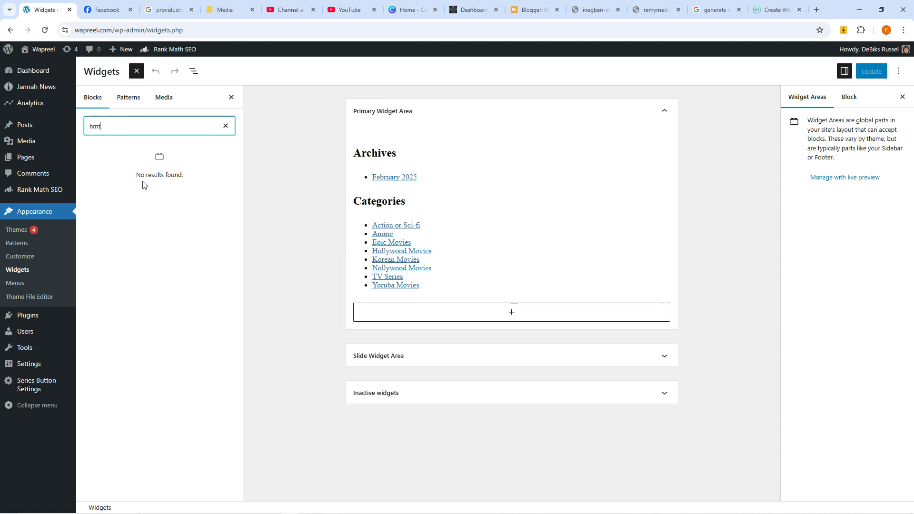
pyautogui.write('tml')
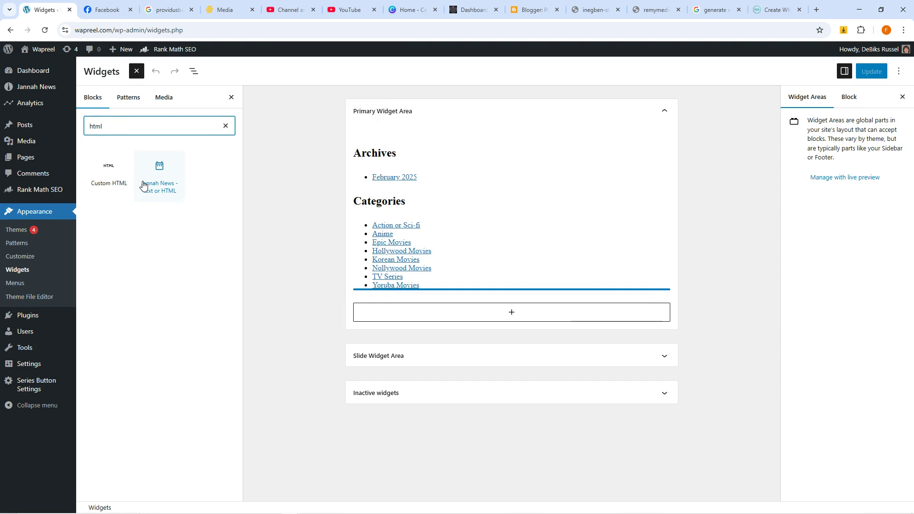
pyautogui.click(111, 174)
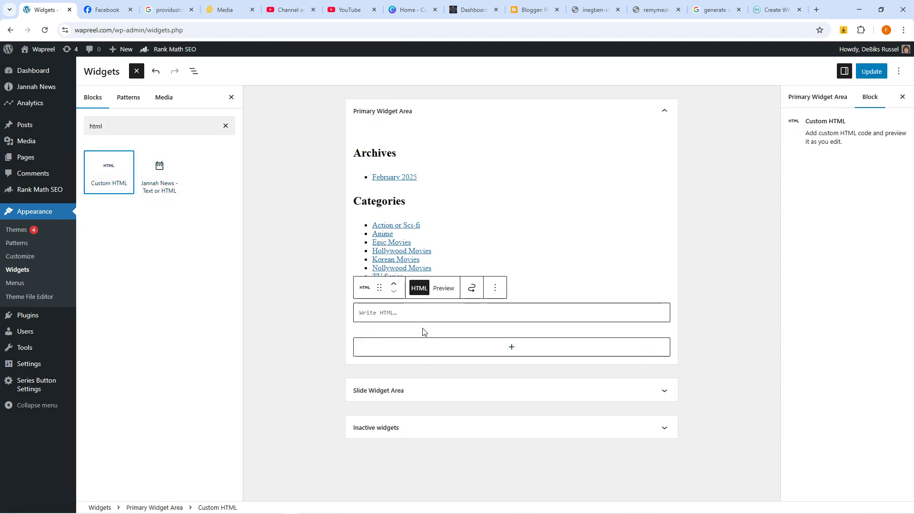
pyautogui.click(409, 315)
# Step: Paste the chat widget script, update the widgets, and open the live site in a new tab
pyautogui.write('<script   src="https://widgets.leadconnectorhq.com/loader.js"   data-resources-url="https://widgets.leadconnectorhq.com/chat-widget/loader.js"  data-widget-id="67baad9ca81d1c3f96d76e06"  >  </script>')
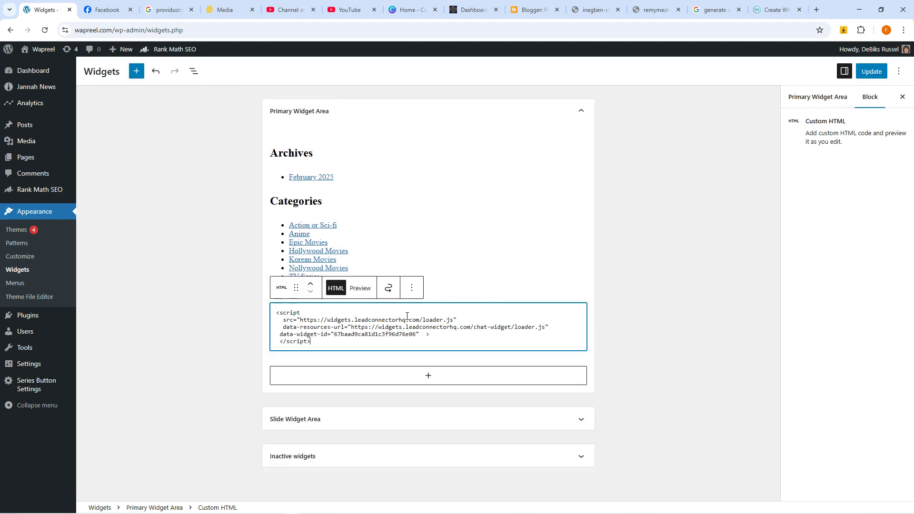
pyautogui.click(872, 71)
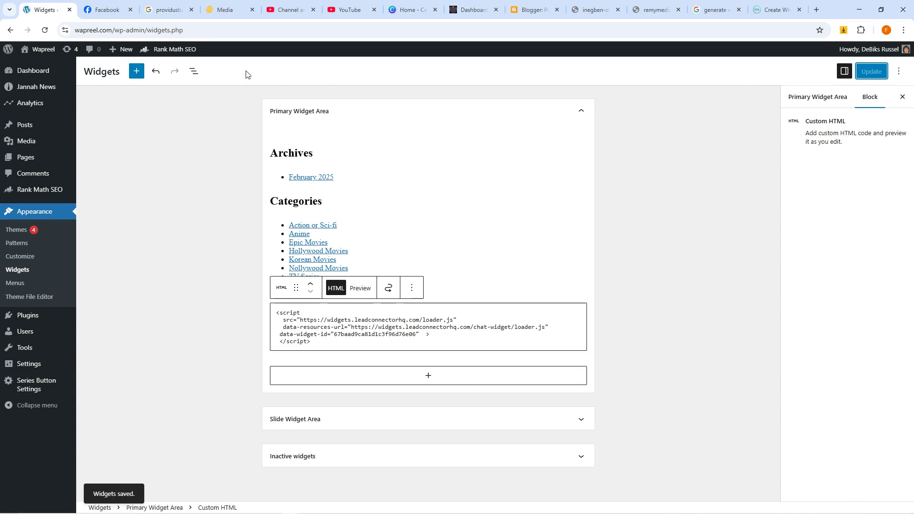
pyautogui.rightClick(34, 67)
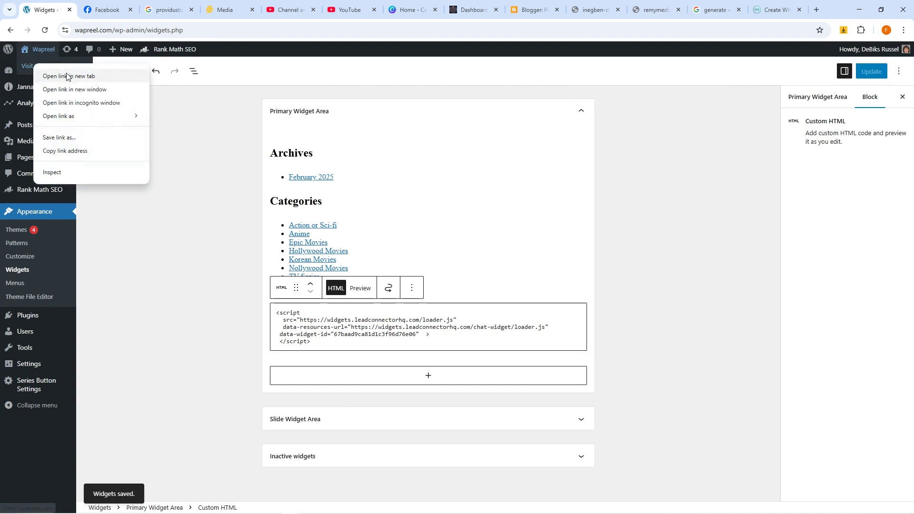
pyautogui.click(52, 75)
# Step: On the live wapreel.com site, open the 'Idris Elba: Our Knife Crime Crisis (2025)' post
pyautogui.click(107, 9)
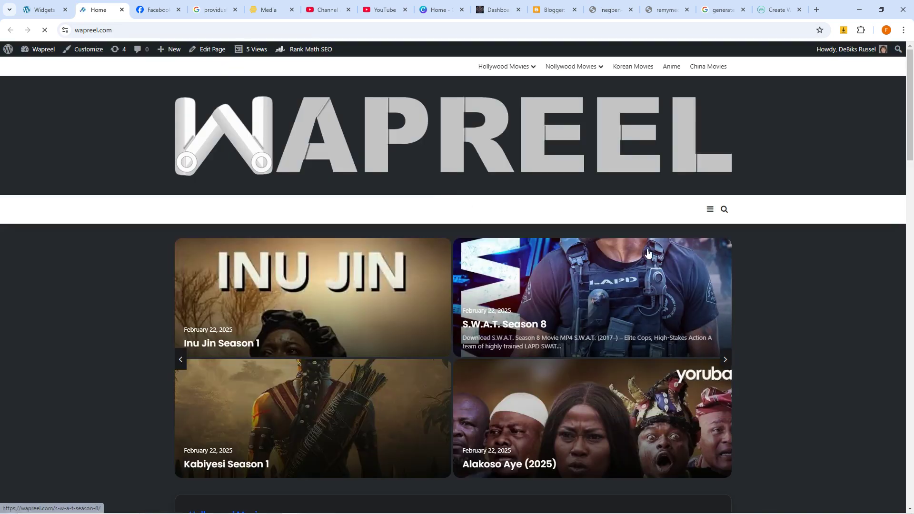
pyautogui.scroll(-20, 648, 253)
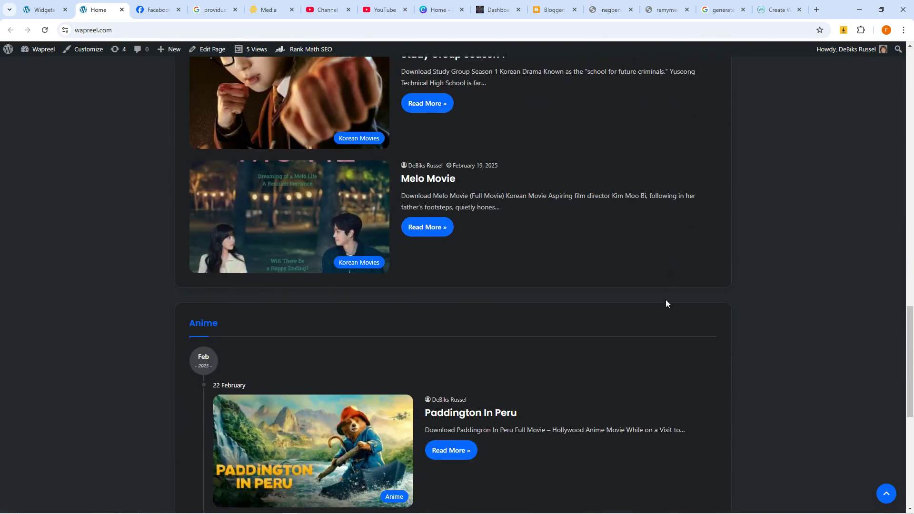
pyautogui.scroll(-8, 665, 300)
pyautogui.scroll(20, 635, 288)
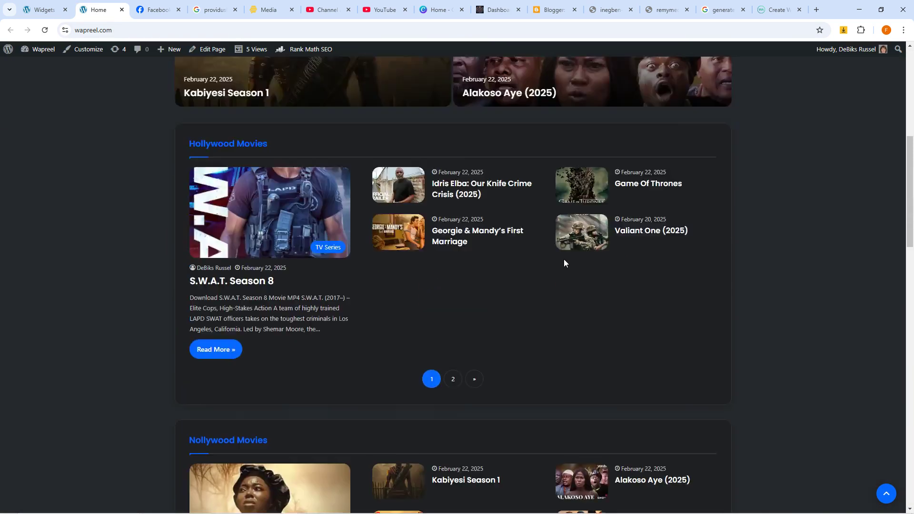
pyautogui.scroll(-5, 541, 250)
pyautogui.scroll(-1, 524, 245)
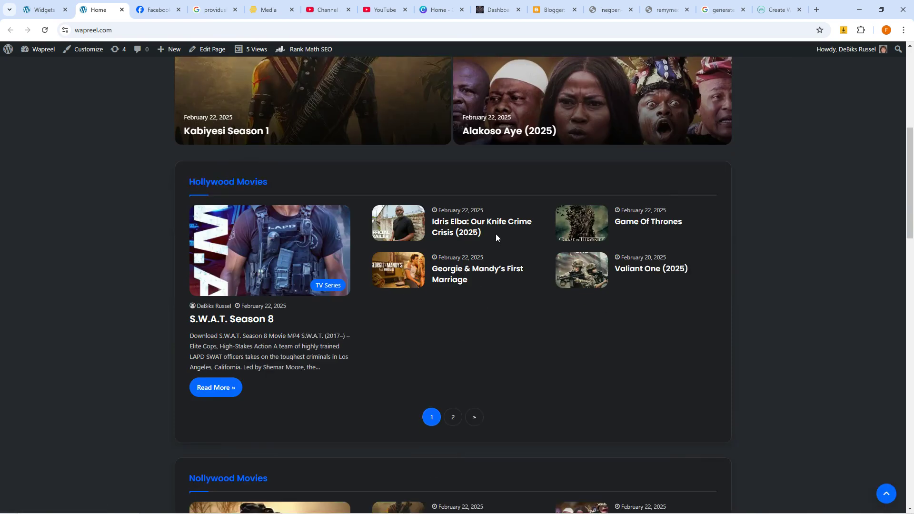
pyautogui.click(460, 224)
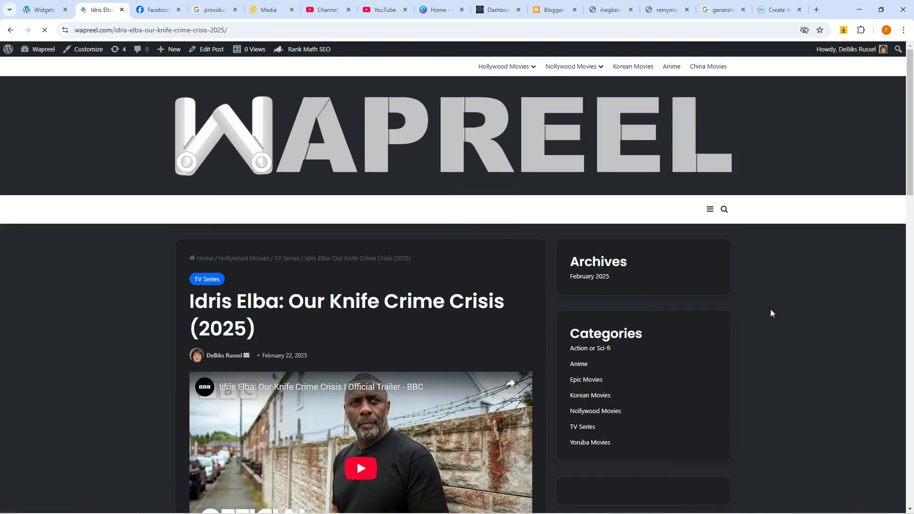
pyautogui.scroll(-4, 771, 312)
pyautogui.scroll(-5, 771, 313)
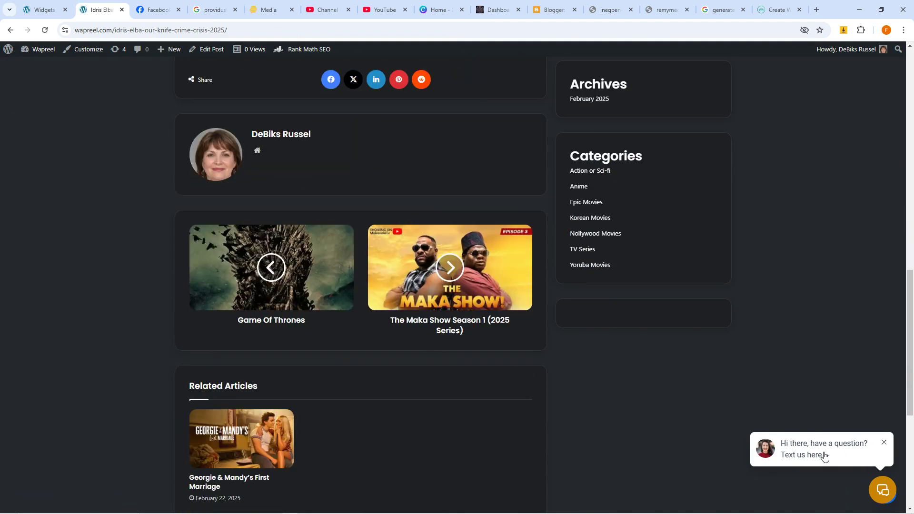
# Step: Open the chat window and test typing text such as 'HOHO' and the search overlay
pyautogui.click(868, 450)
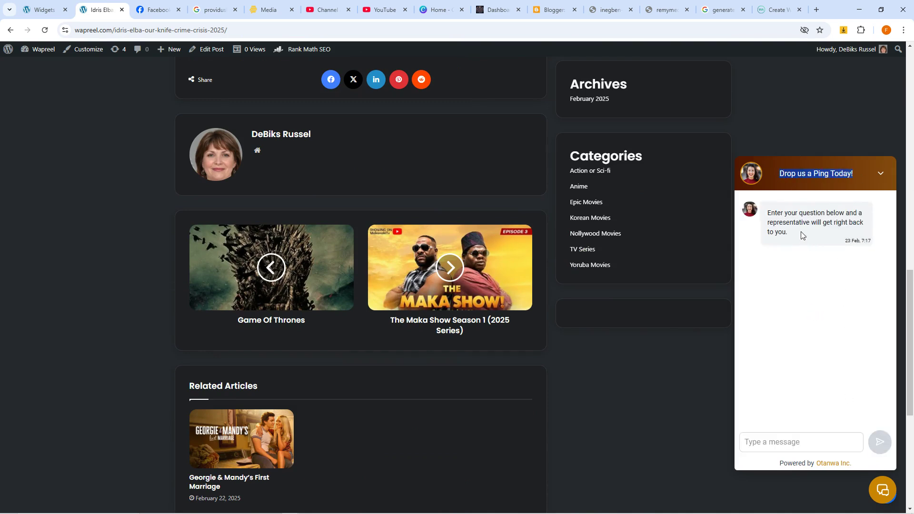
pyautogui.moveTo(772, 217); pyautogui.dragTo(854, 218)
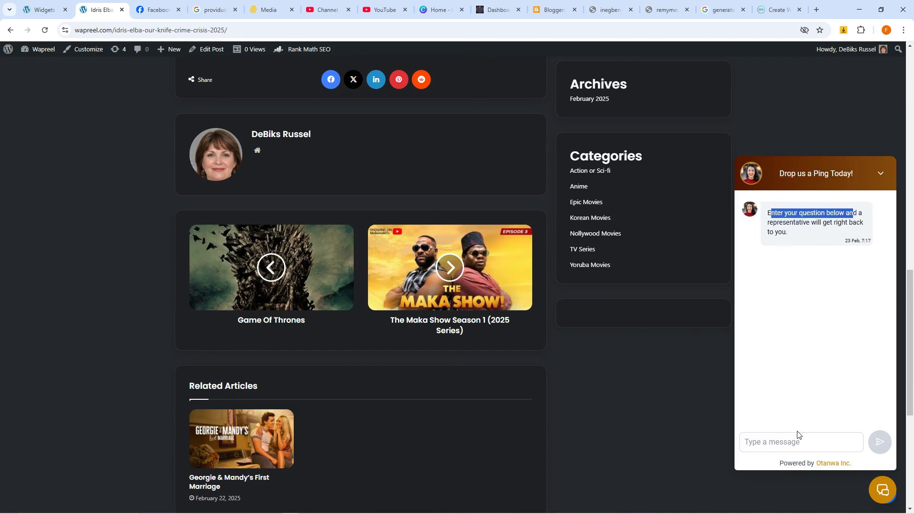
pyautogui.click(791, 443)
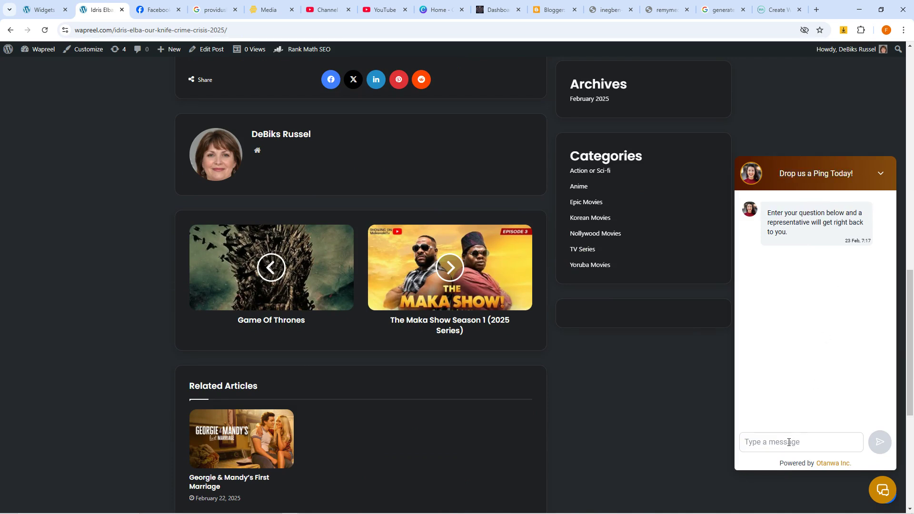
pyautogui.write('HO')
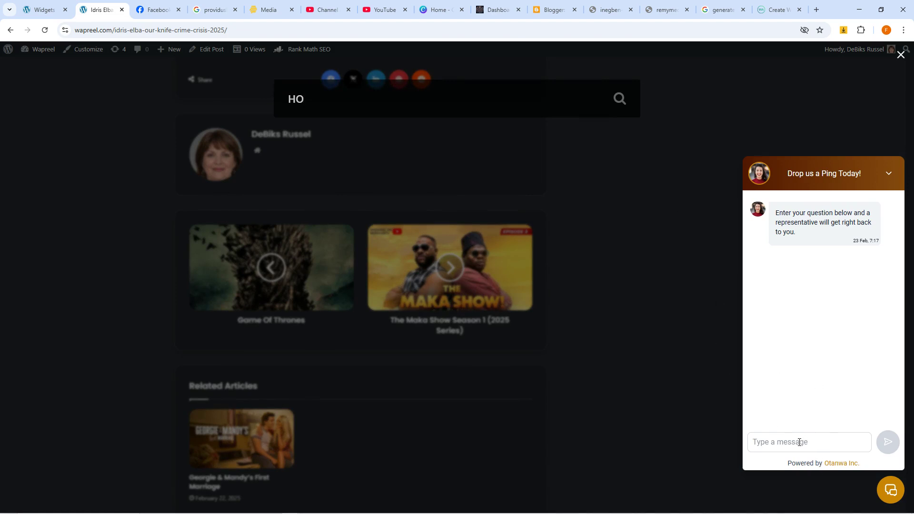
pyautogui.write('HO')
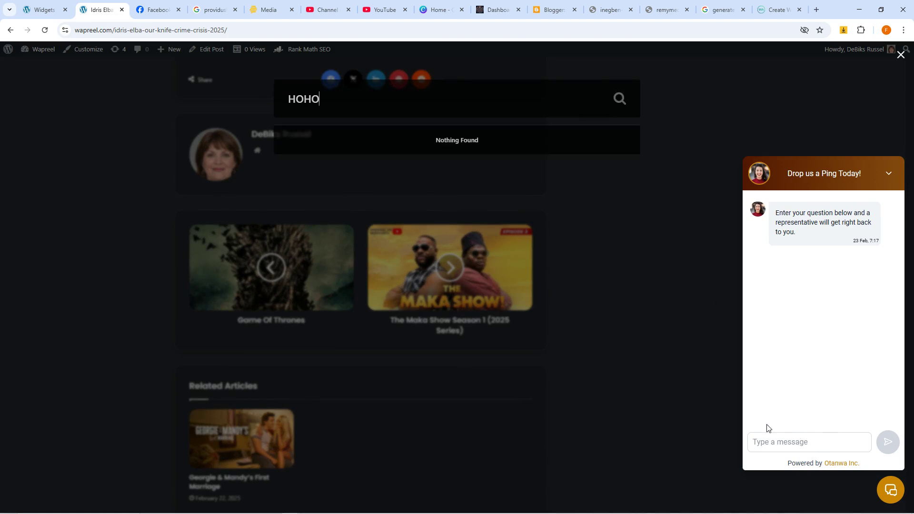
pyautogui.click(639, 219)
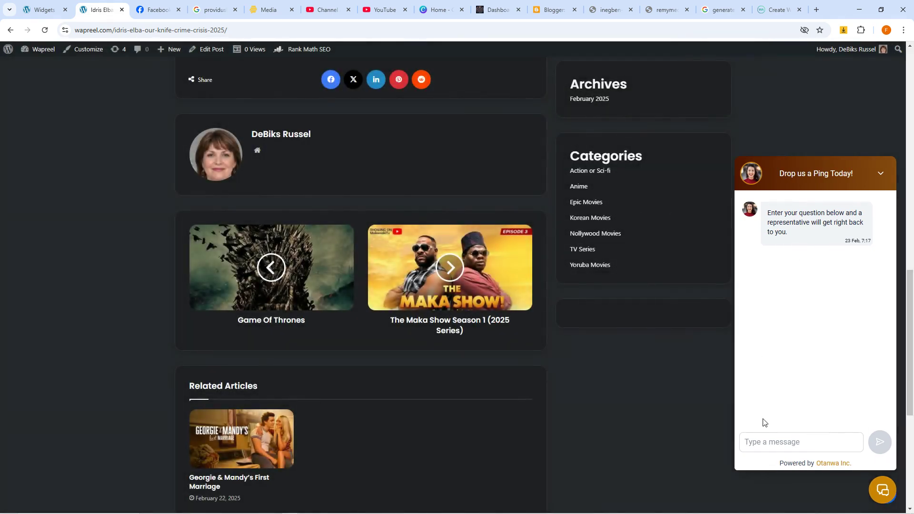
pyautogui.write('HOHOH')
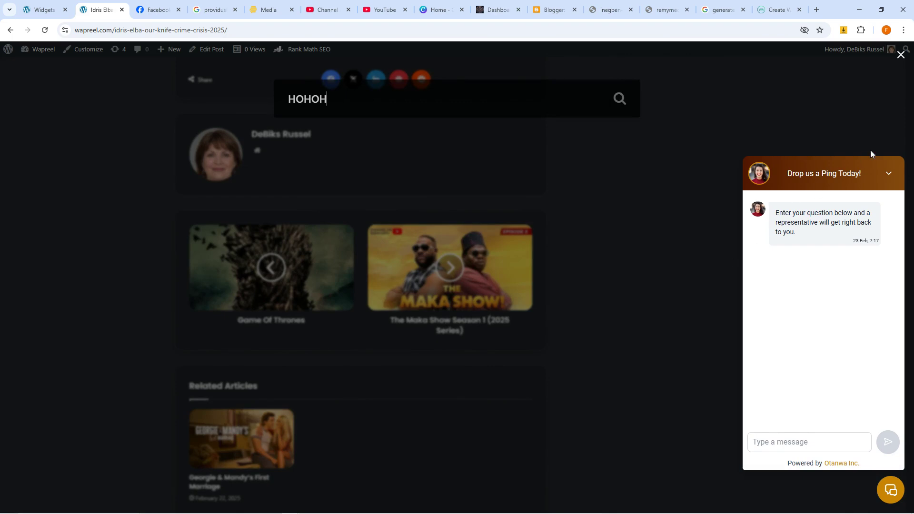
pyautogui.click(900, 56)
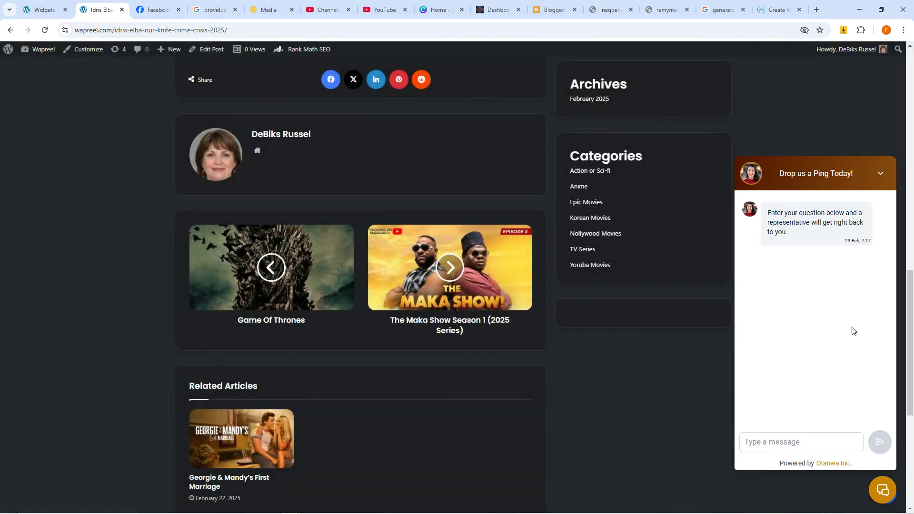
pyautogui.write('TT')
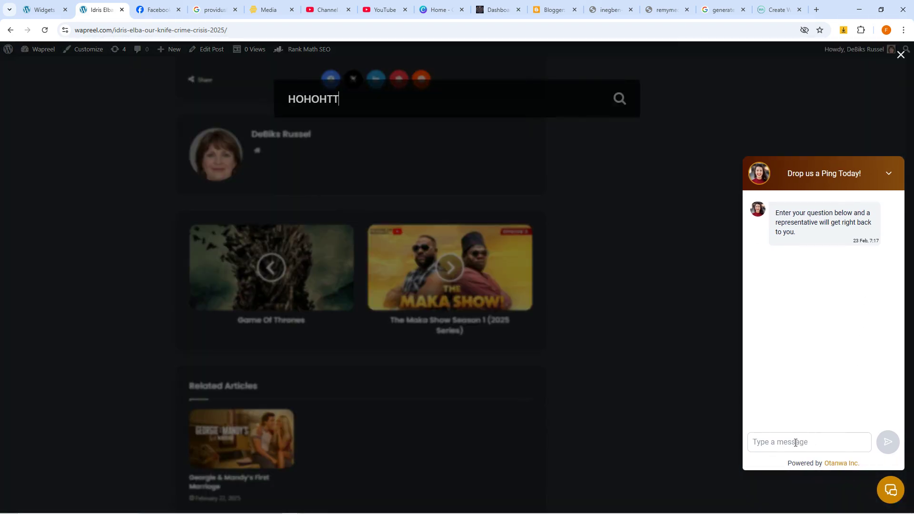
pyautogui.hotkey('ctrl', 'a')
pyautogui.press('BackSpace')
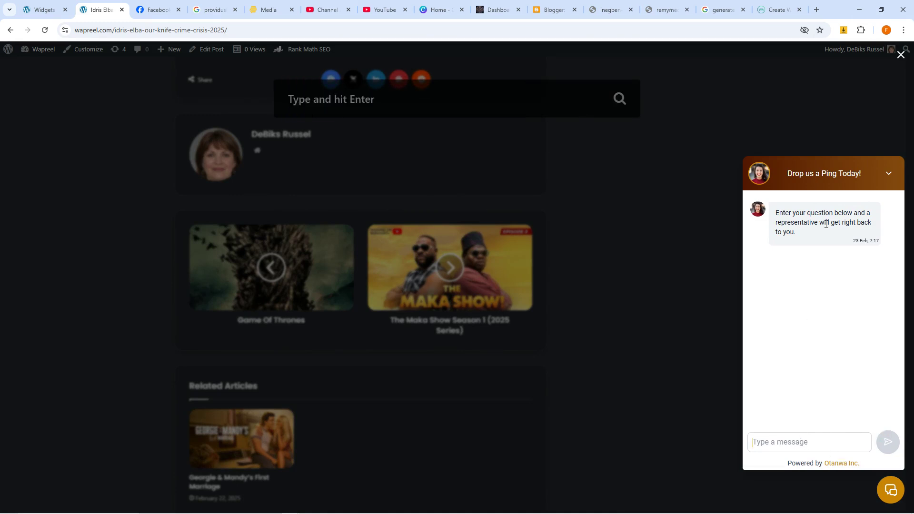
pyautogui.click(891, 490)
# Step: Reopen the chat, then run a site search for 'Who is you?'
pyautogui.click(890, 490)
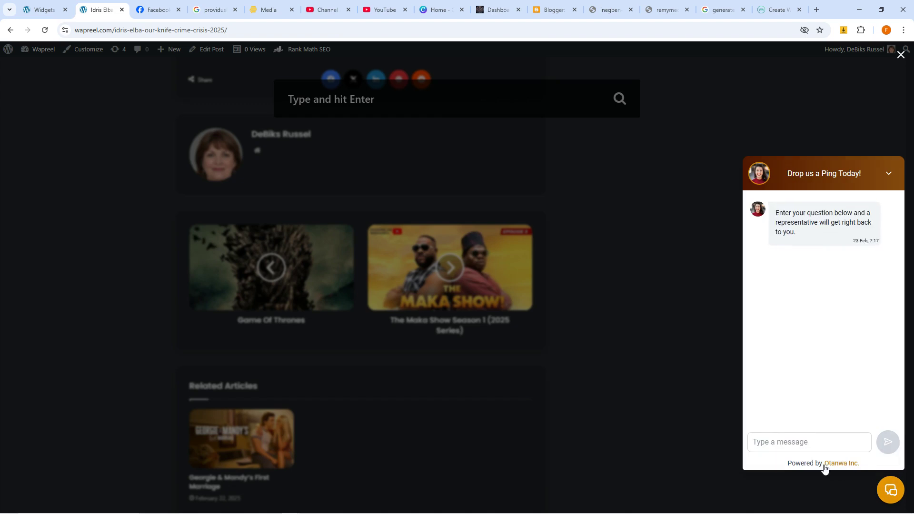
pyautogui.write('ERGER')
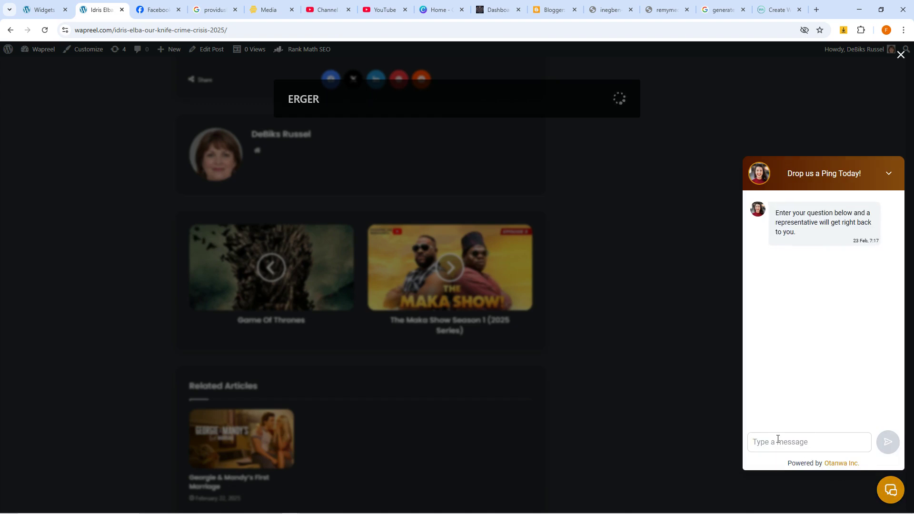
pyautogui.hotkey('ctrl', 'a')
pyautogui.press('BackSpace')
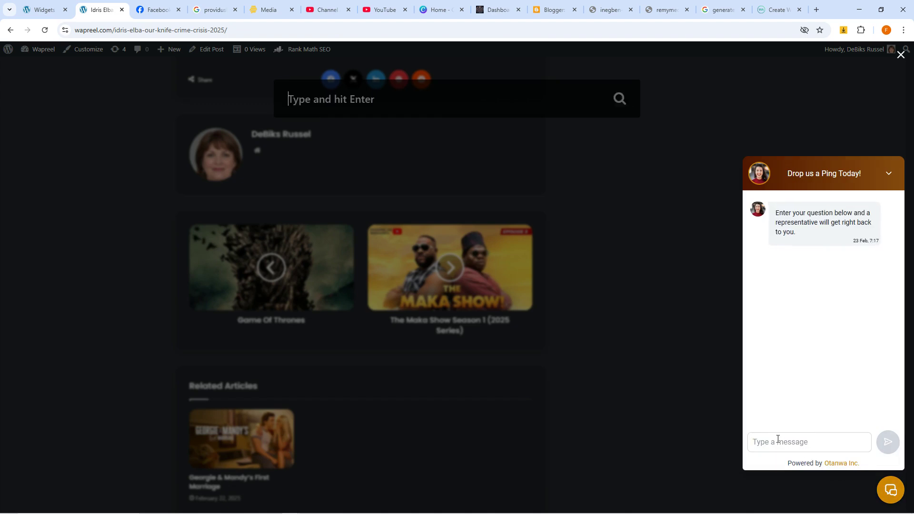
pyautogui.write('Who is you')
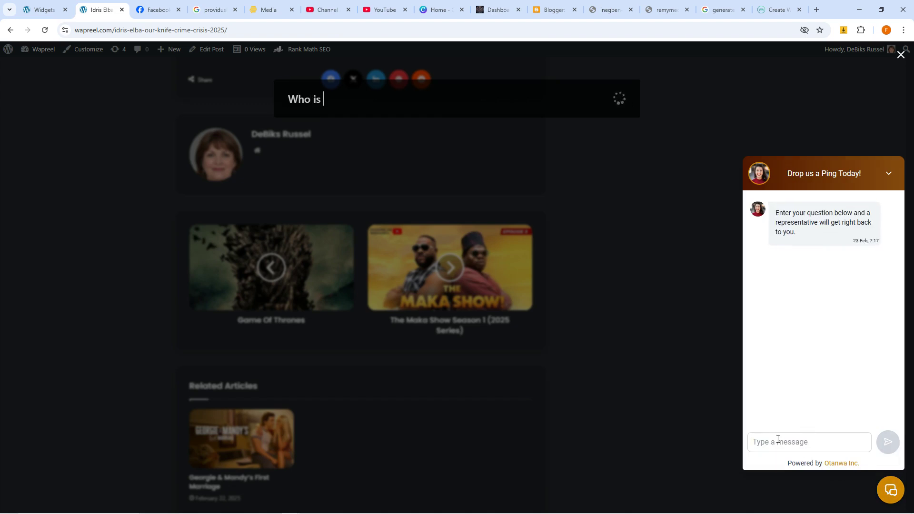
pyautogui.write('?')
pyautogui.press('Return')
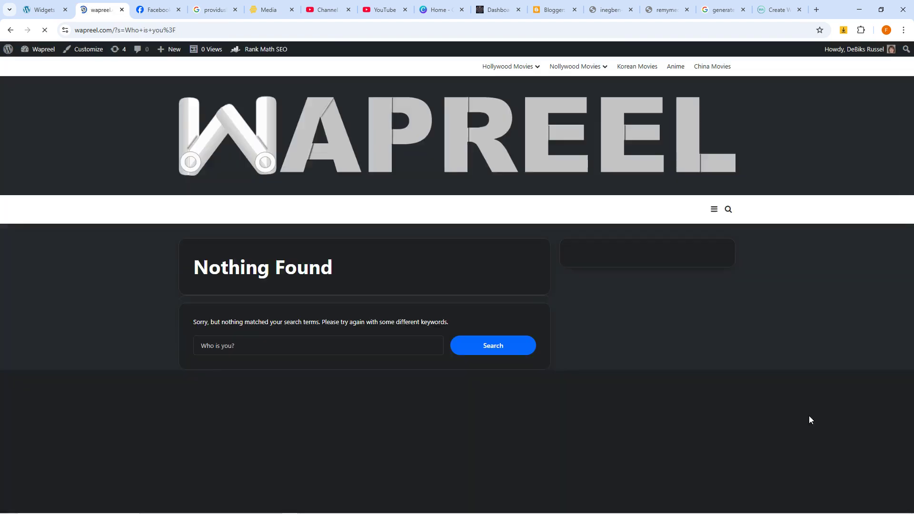
# Step: On the results page, test the chat with 'ghgrthth', then return to the homepage via the WAPREEL logo
pyautogui.click(882, 489)
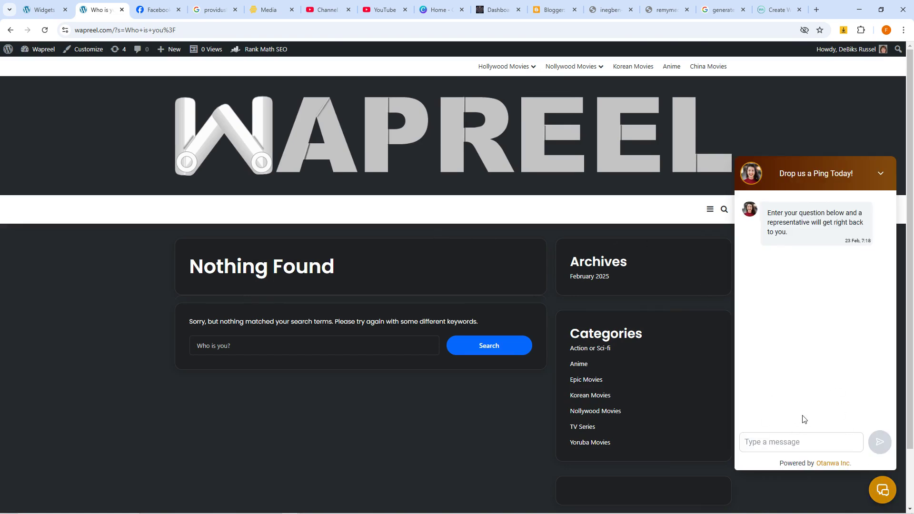
pyautogui.click(724, 209)
pyautogui.write('ghgrthth')
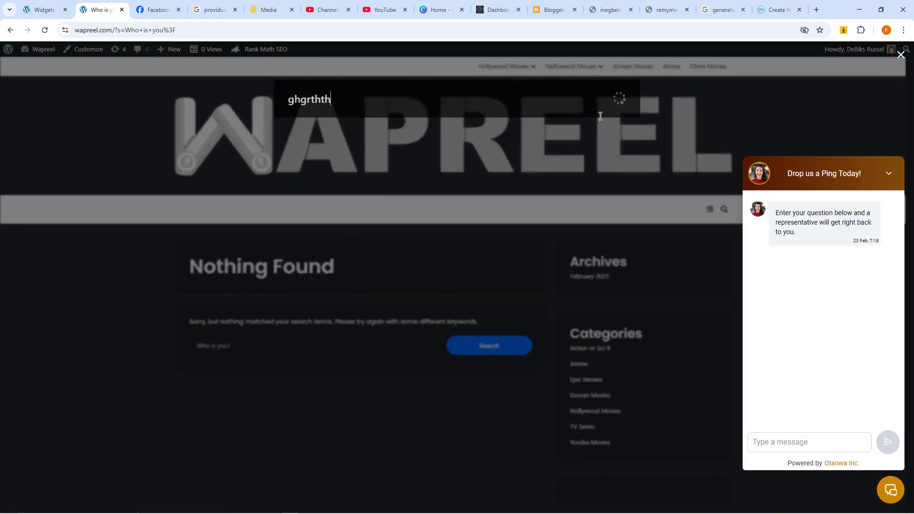
pyautogui.click(606, 120)
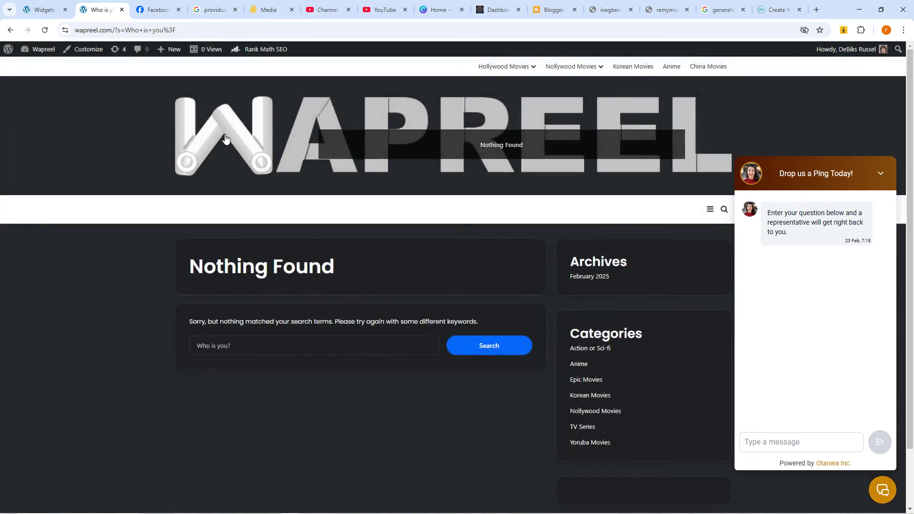
pyautogui.click(232, 135)
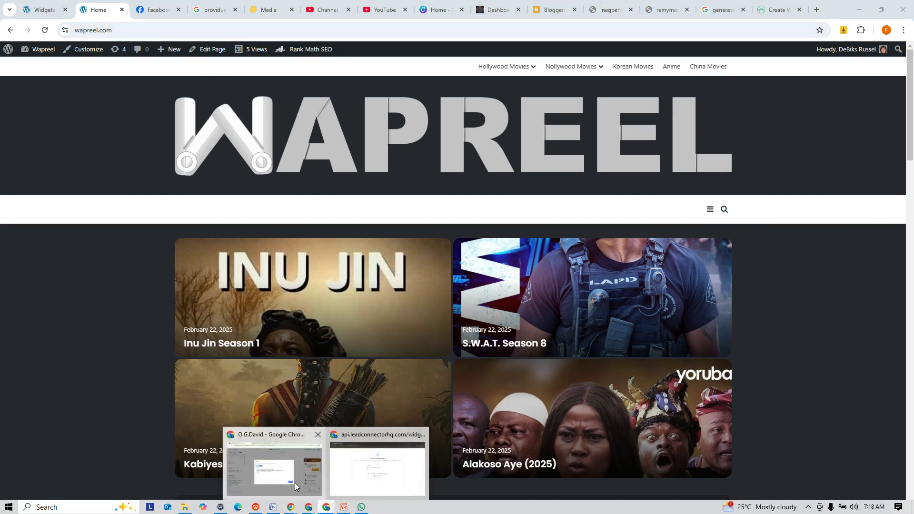
# Step: Close the code dialog, review the widget's Styles and Customization alt text, and go back to the Chat Widget list
pyautogui.click(271, 460)
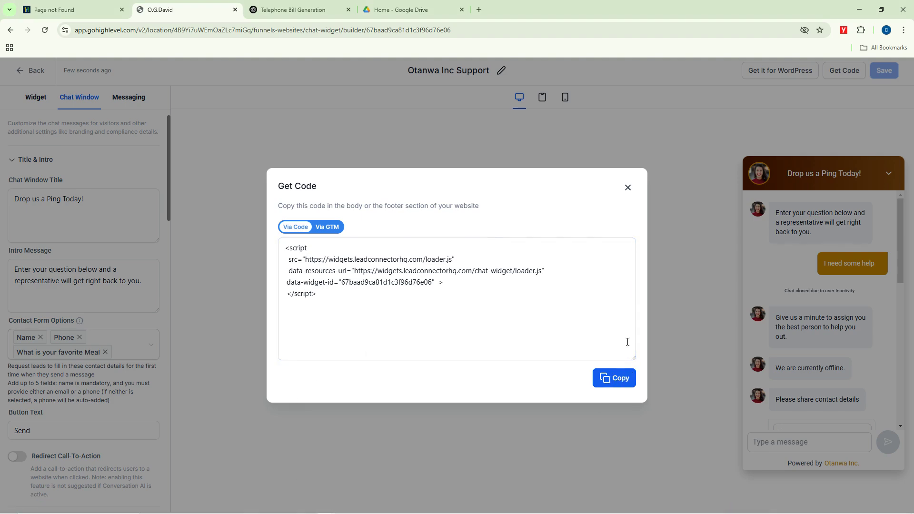
pyautogui.click(628, 189)
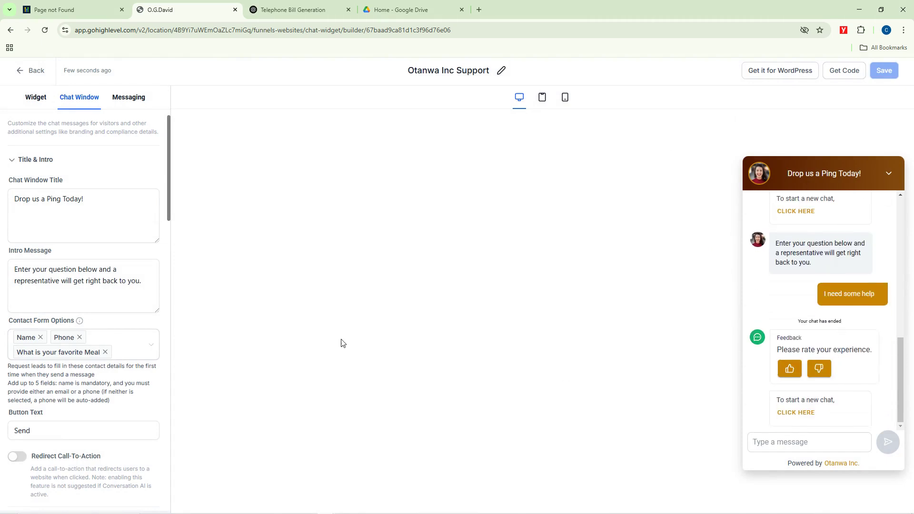
pyautogui.click(36, 98)
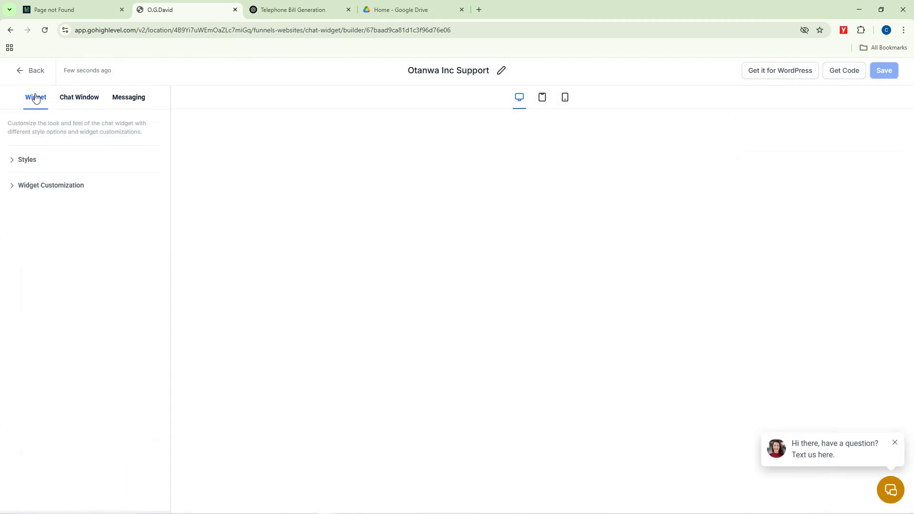
pyautogui.click(13, 161)
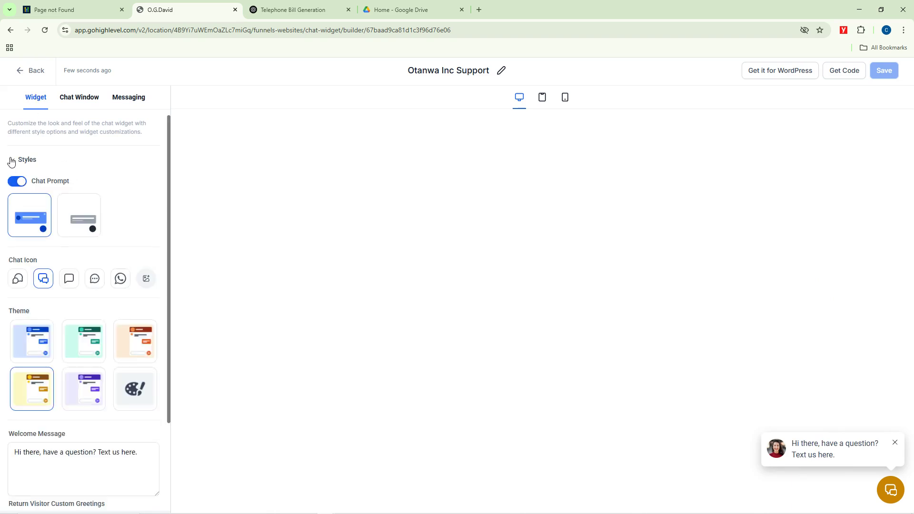
pyautogui.click(12, 163)
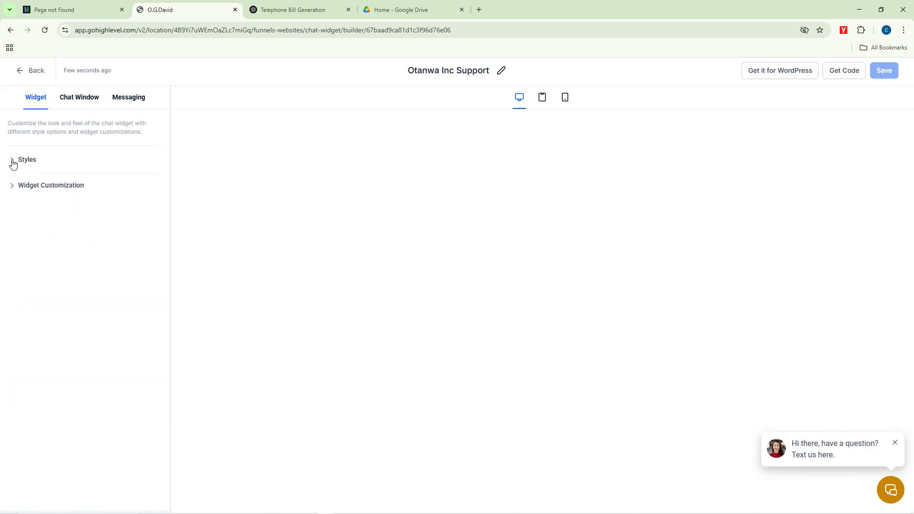
pyautogui.click(13, 187)
pyautogui.click(42, 286)
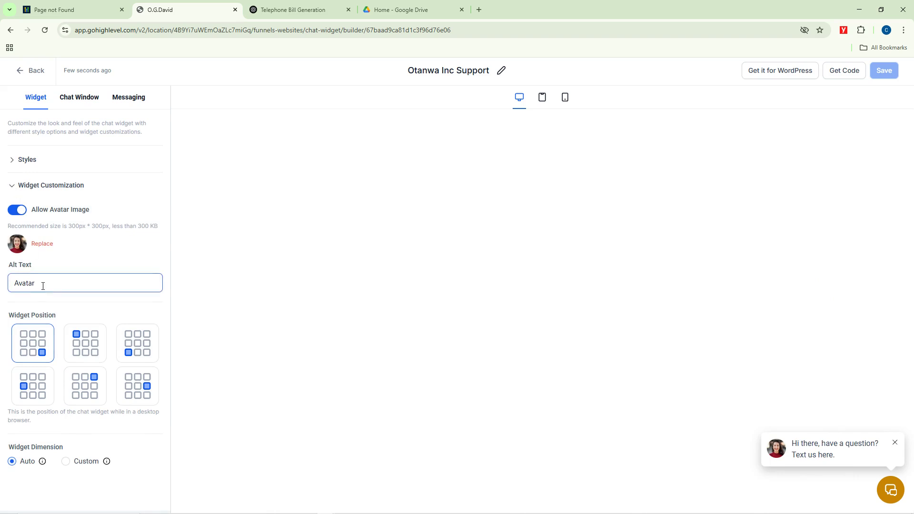
pyautogui.click(42, 299)
pyautogui.click(21, 70)
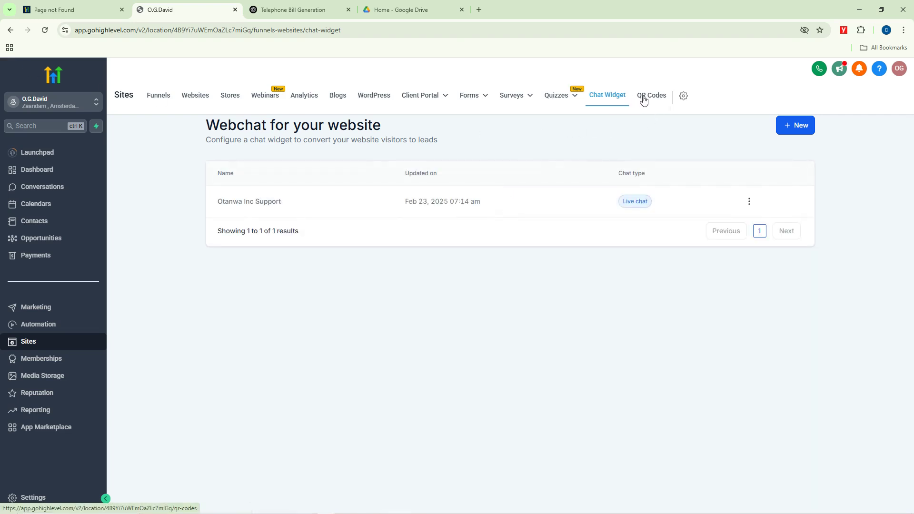
# Step: Look at the QR Codes page, then switch to the Blogs overview under Sites
pyautogui.click(643, 100)
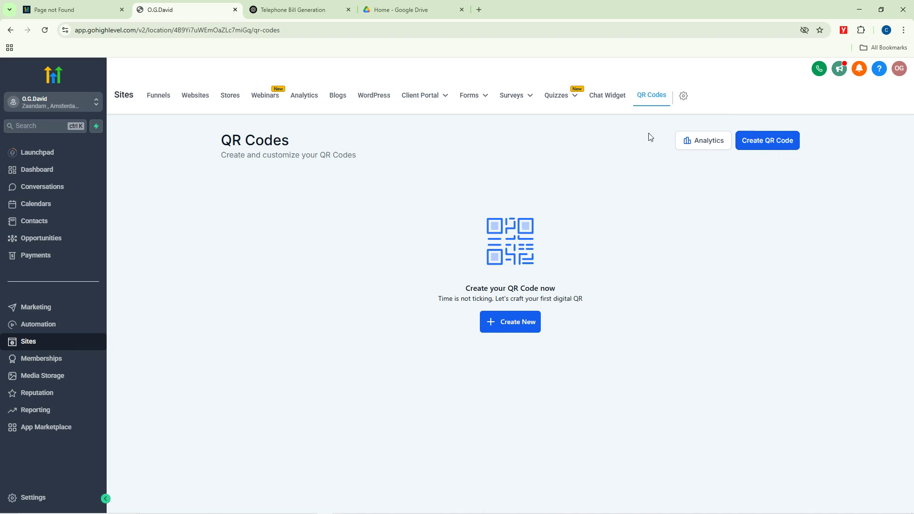
pyautogui.moveTo(473, 98)
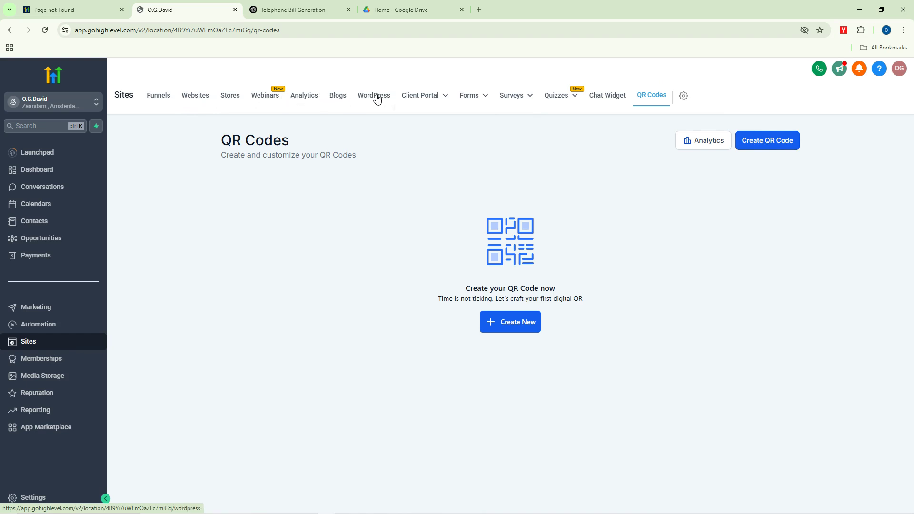
pyautogui.click(339, 96)
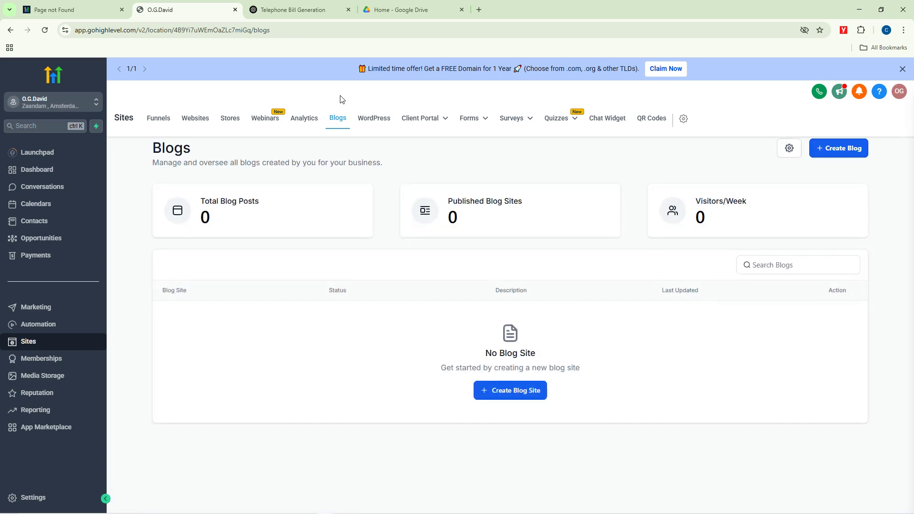
# Step: Start a new blog site titled 'Otanwa Incorporate PLC', finding the domain list empty
pyautogui.click(828, 151)
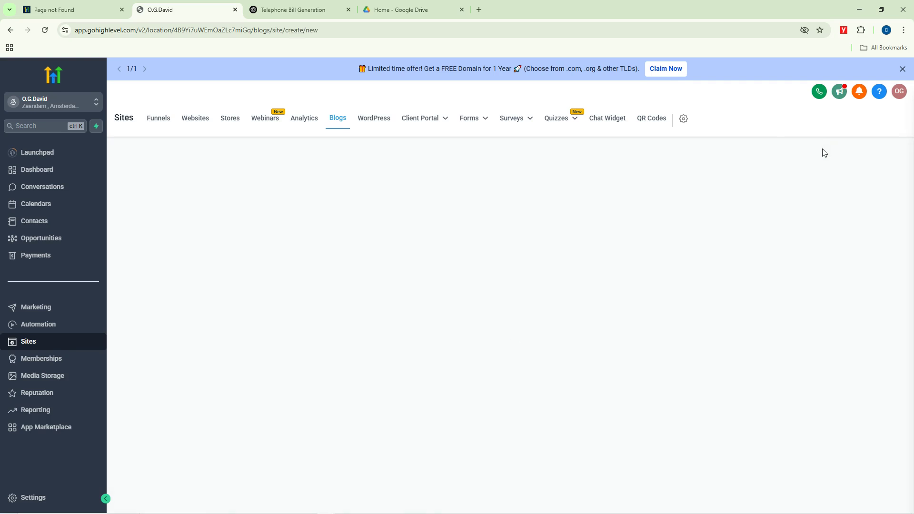
pyautogui.click(496, 202)
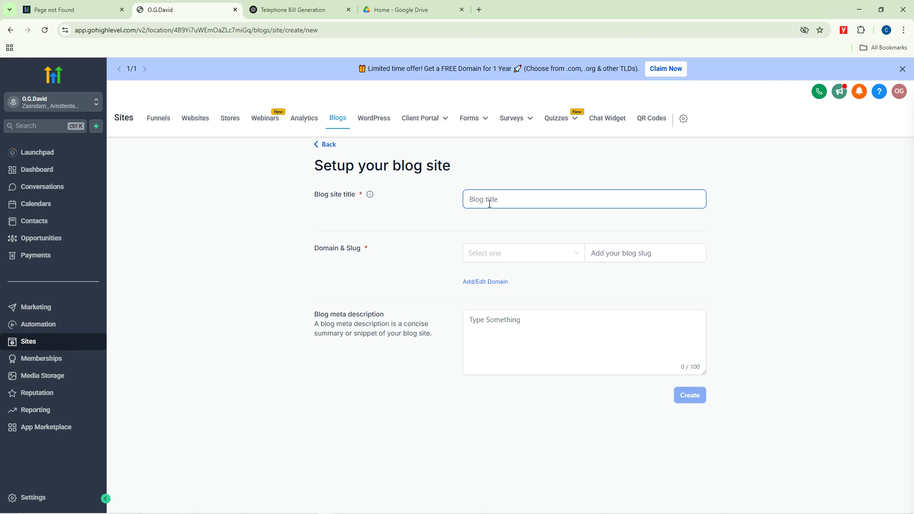
pyautogui.write('O')
pyautogui.write('tanwa Incorporate PLC')
pyautogui.click(485, 255)
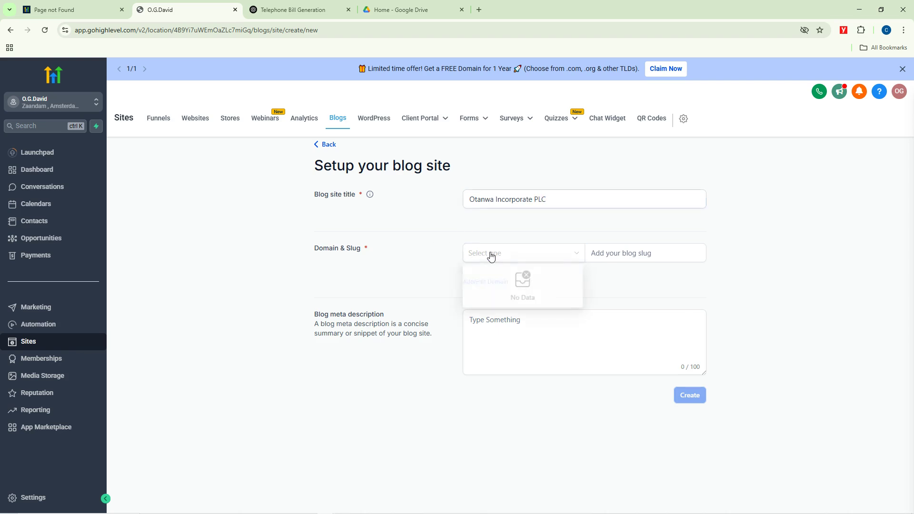
pyautogui.click(495, 255)
# Step: Set the blog slug to 'Otanwaplc' and recheck the still-empty domain dropdown
pyautogui.click(598, 254)
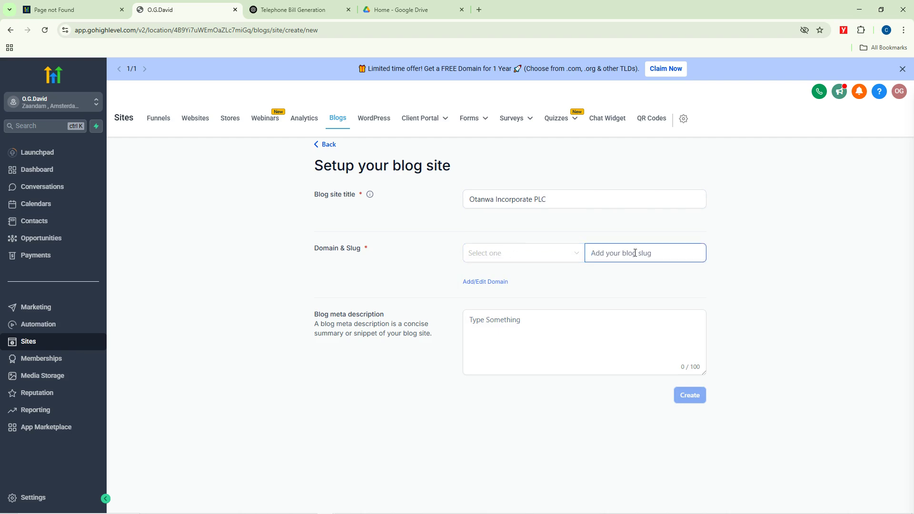
pyautogui.write('Otan')
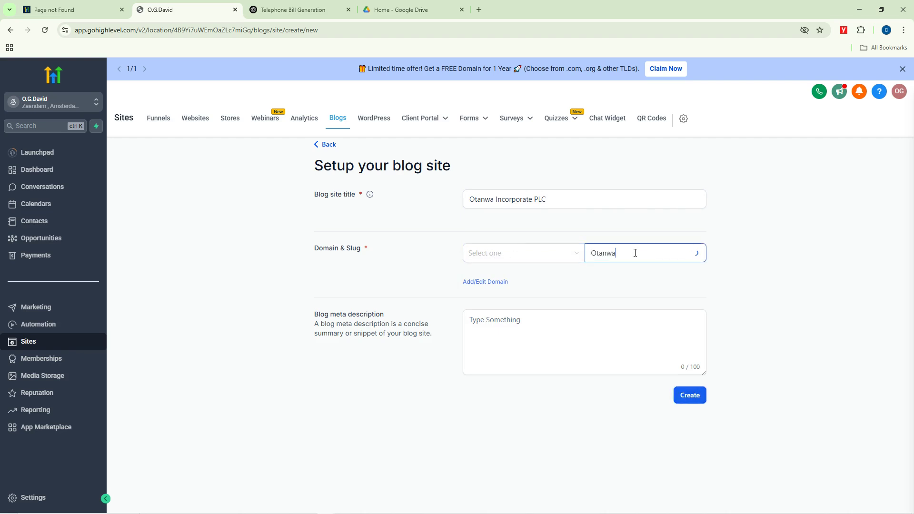
pyautogui.write('waplc')
pyautogui.click(548, 257)
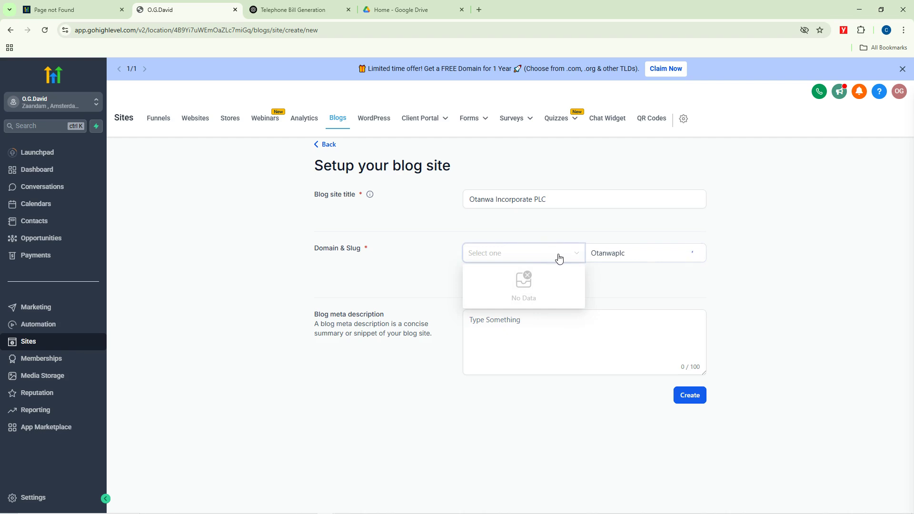
pyautogui.click(446, 234)
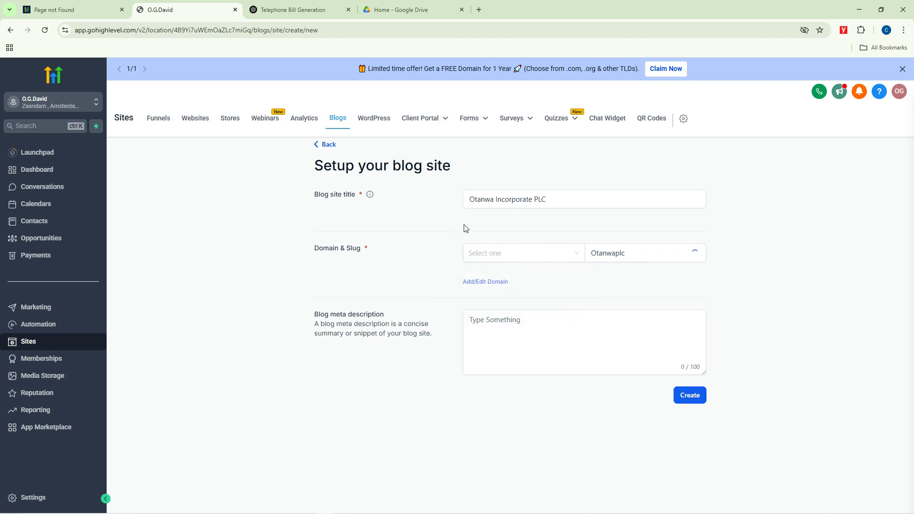
pyautogui.click(569, 259)
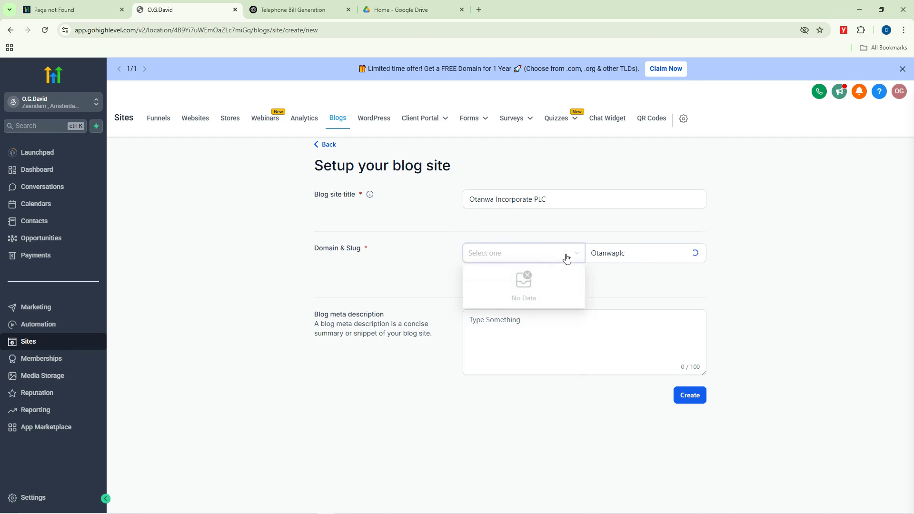
pyautogui.click(430, 235)
# Step: Go to domain management, view the free-domain offer, then return to the empty domains list
pyautogui.click(485, 283)
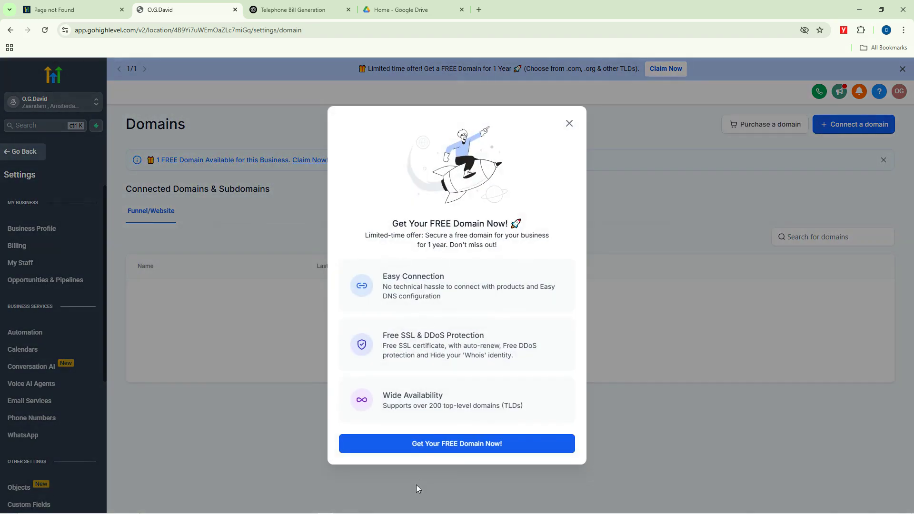
pyautogui.click(464, 448)
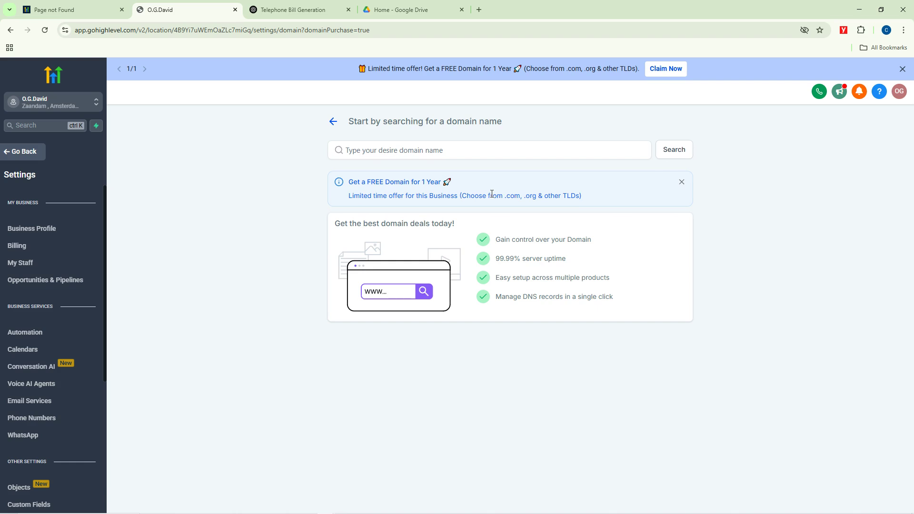
pyautogui.click(682, 182)
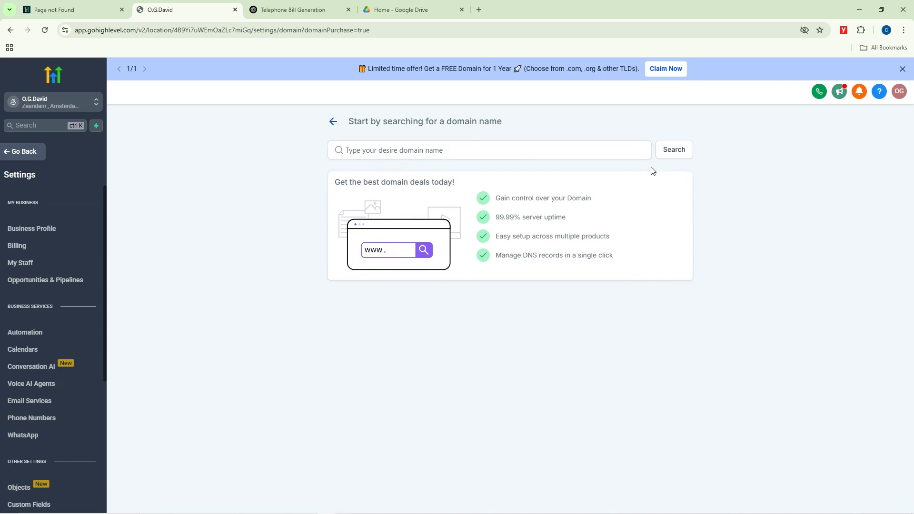
pyautogui.click(332, 122)
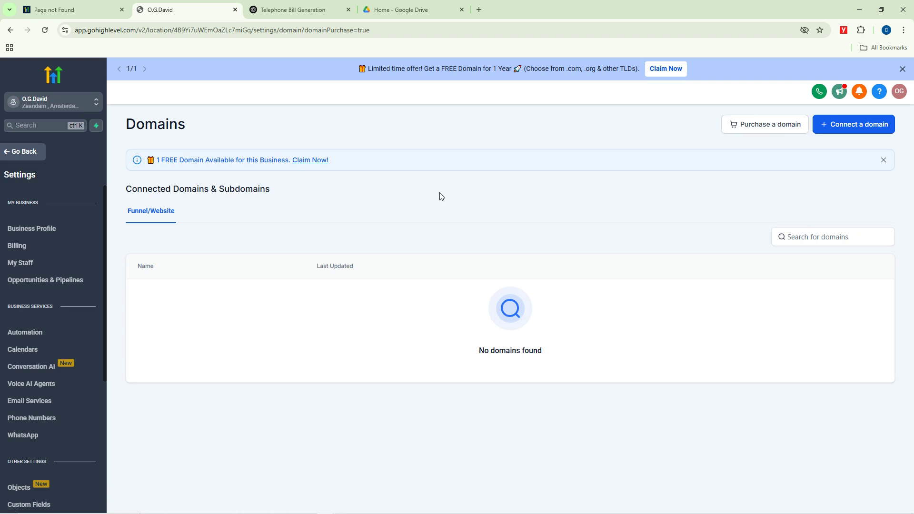
# Step: Connect the custom .com domain with its www version, then open a new browser tab
pyautogui.click(848, 128)
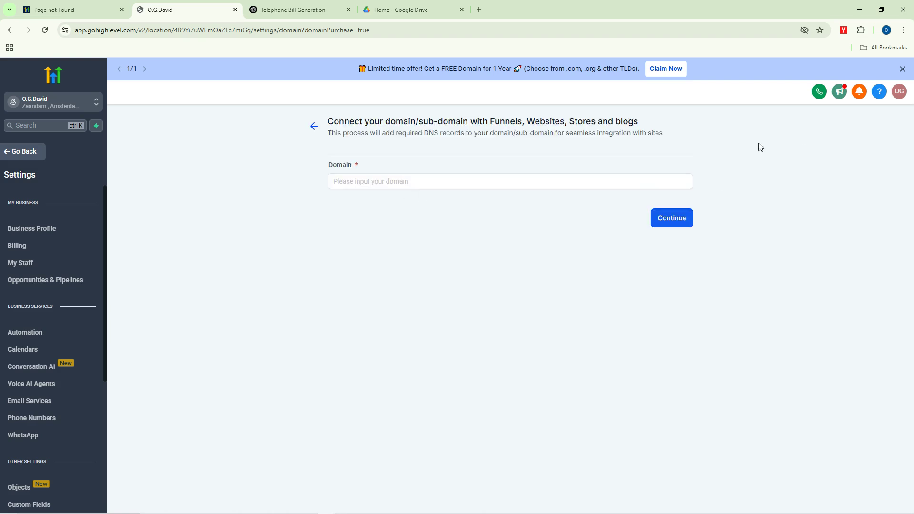
pyautogui.click(371, 182)
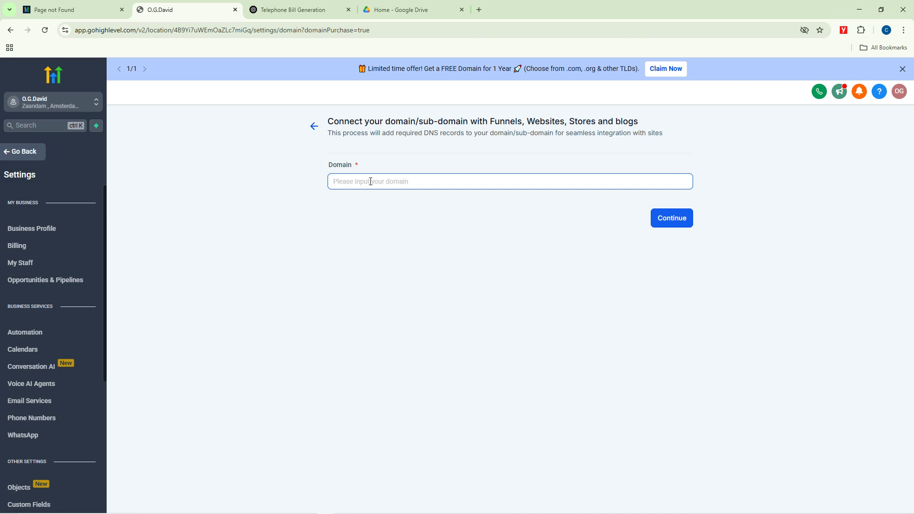
pyautogui.click(676, 221)
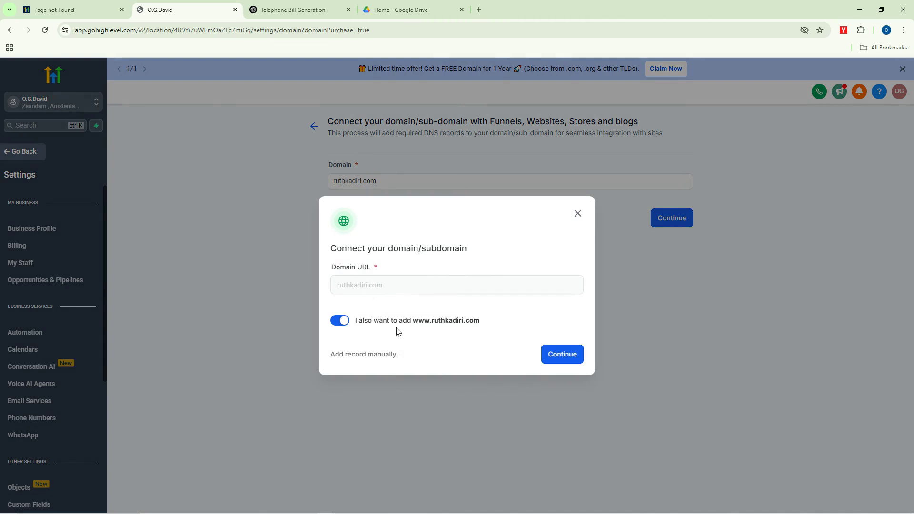
pyautogui.click(559, 356)
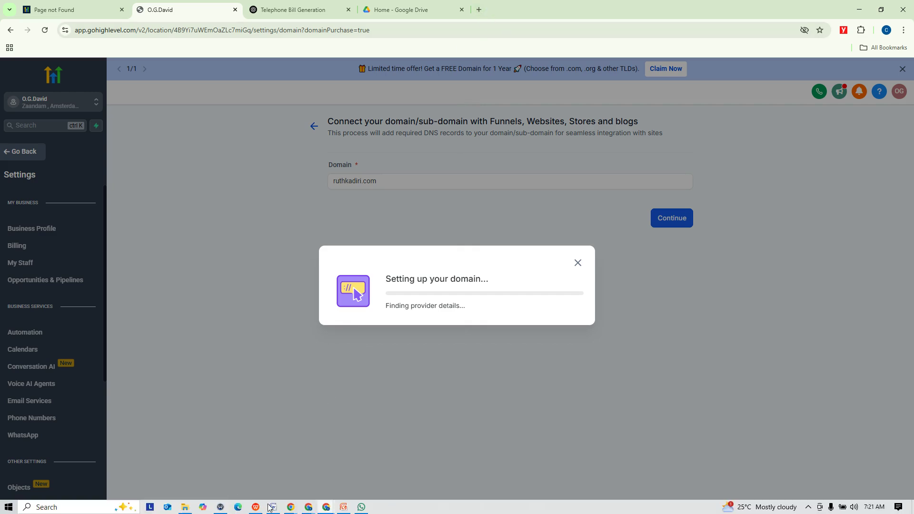
pyautogui.moveTo(315, 509)
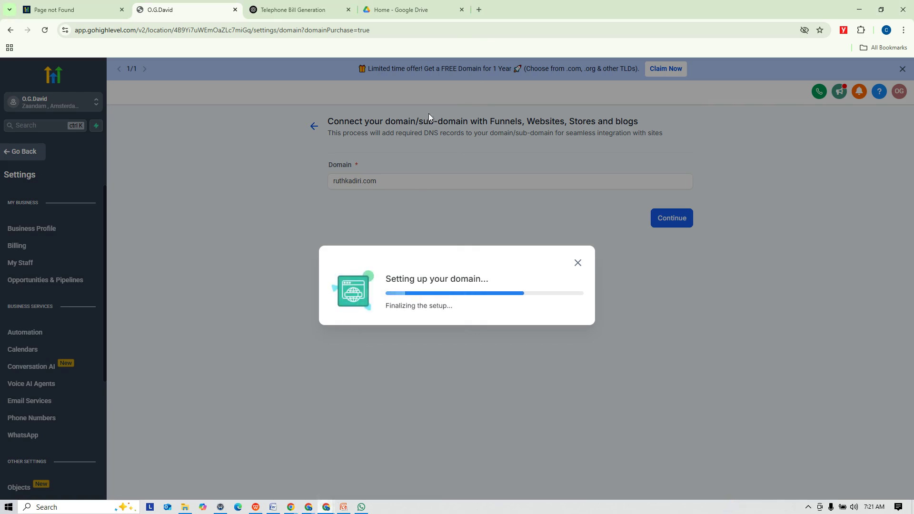
pyautogui.click(479, 11)
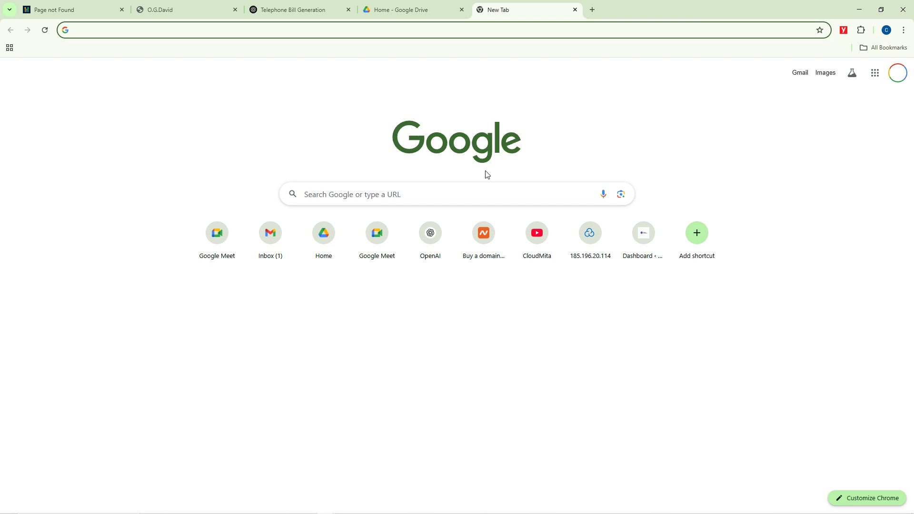
# Step: Load Namecheap and open the Blogkit Acquisition notes in Notepad, selecting the saved password
pyautogui.write('namec')
pyautogui.press('Return')
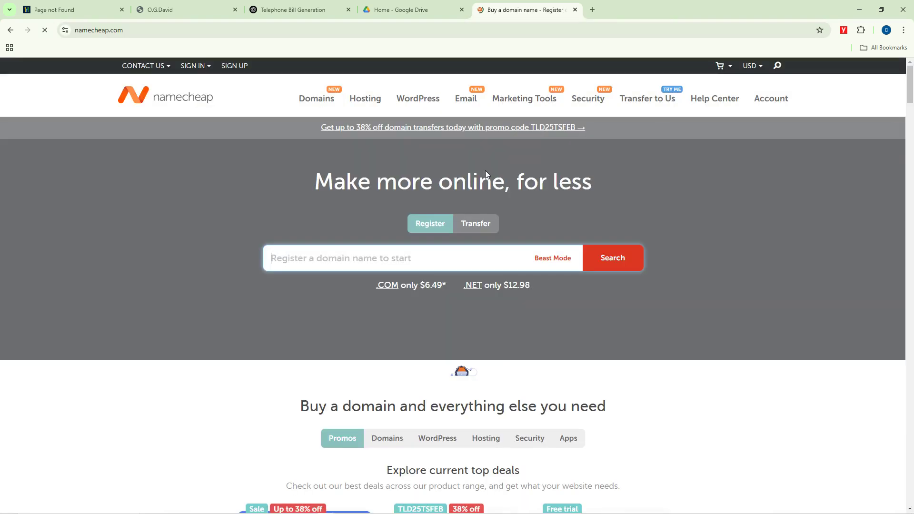
pyautogui.press('super')
pyautogui.write('blogki')
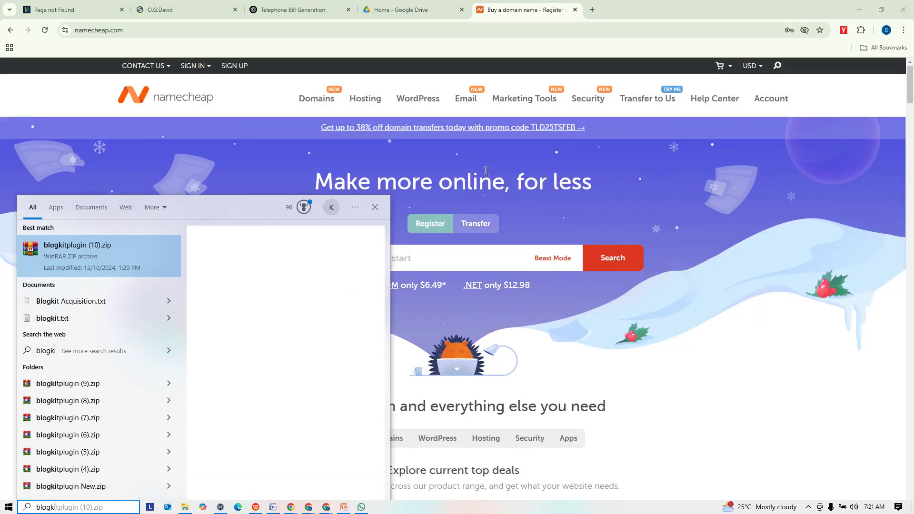
pyautogui.click(96, 300)
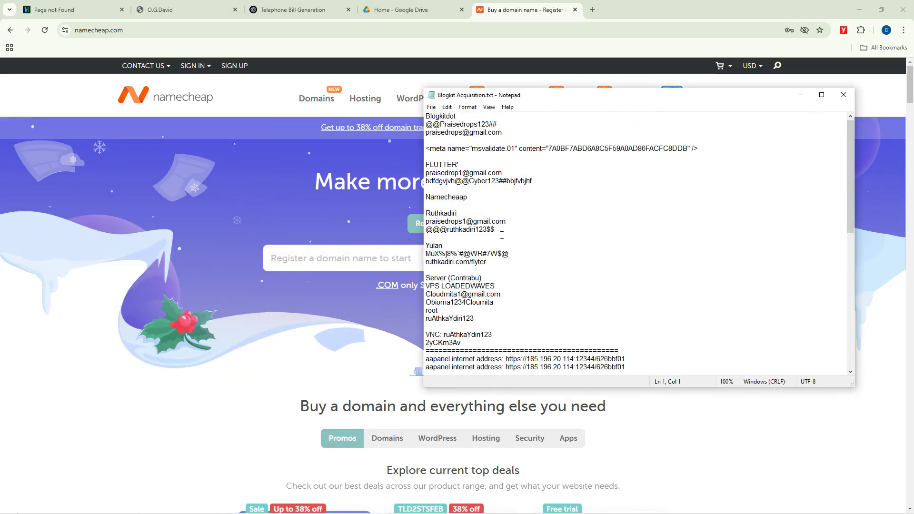
pyautogui.moveTo(502, 233); pyautogui.dragTo(417, 231)
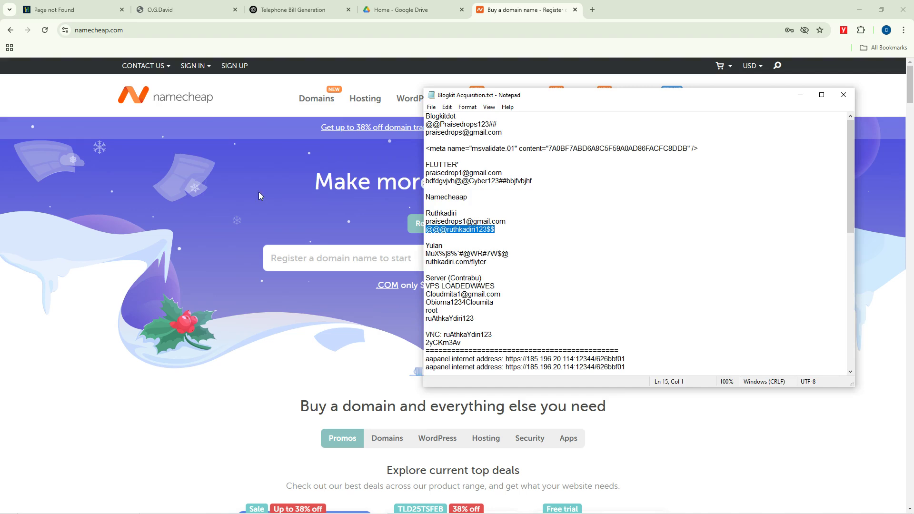
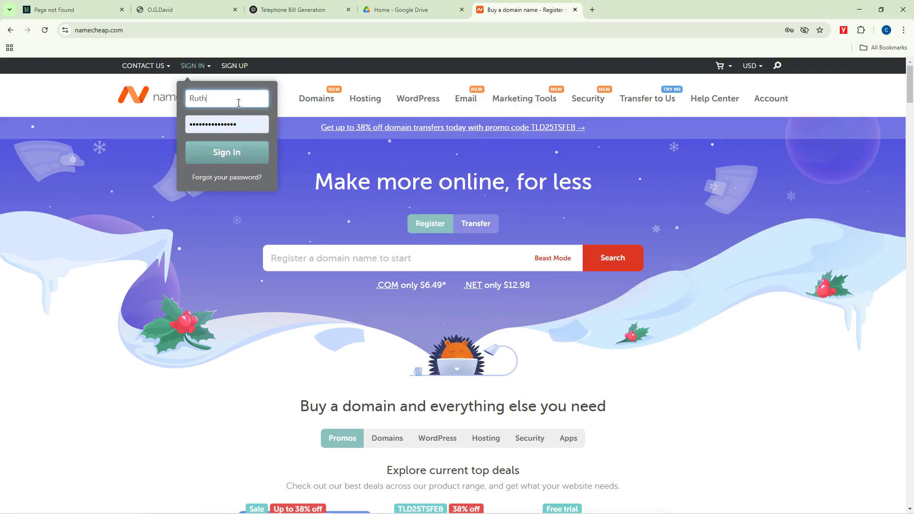
# Step: Sign in to Namecheap with the saved password, confirm the domain's Cloudflare nameservers, then return to GoHighLevel
pyautogui.press('Tab')
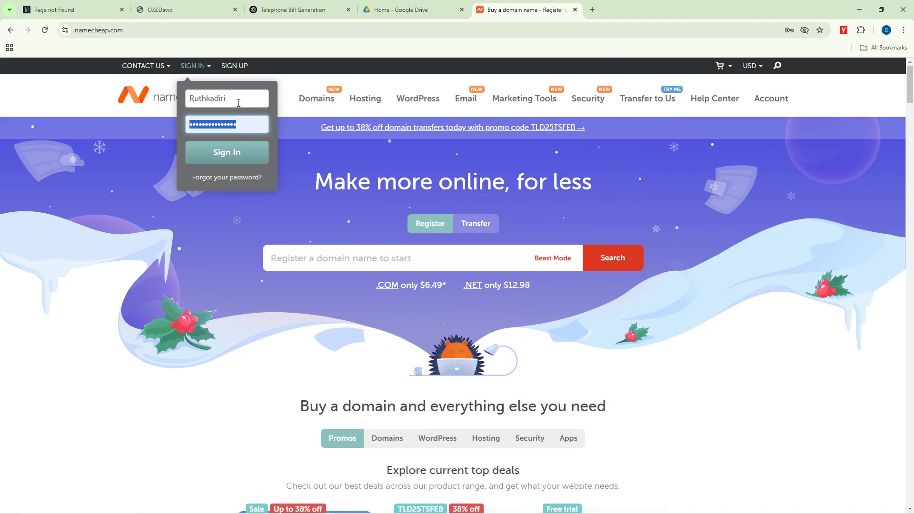
pyautogui.hotkey('ctrl', 'v')
pyautogui.press('Return')
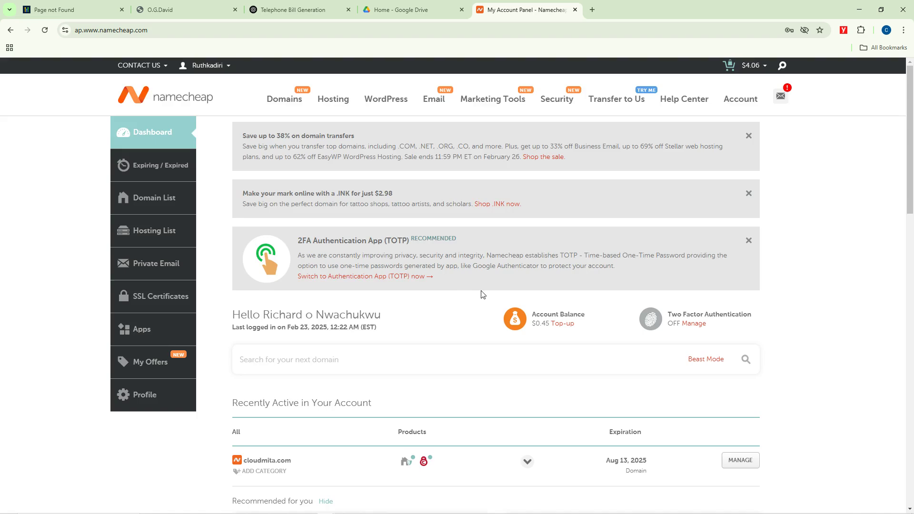
pyautogui.scroll(-10, 478, 291)
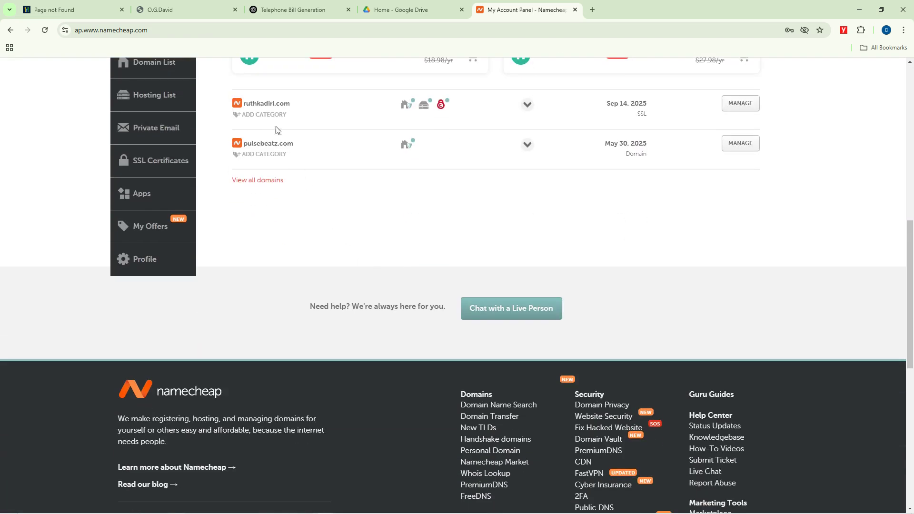
pyautogui.click(736, 110)
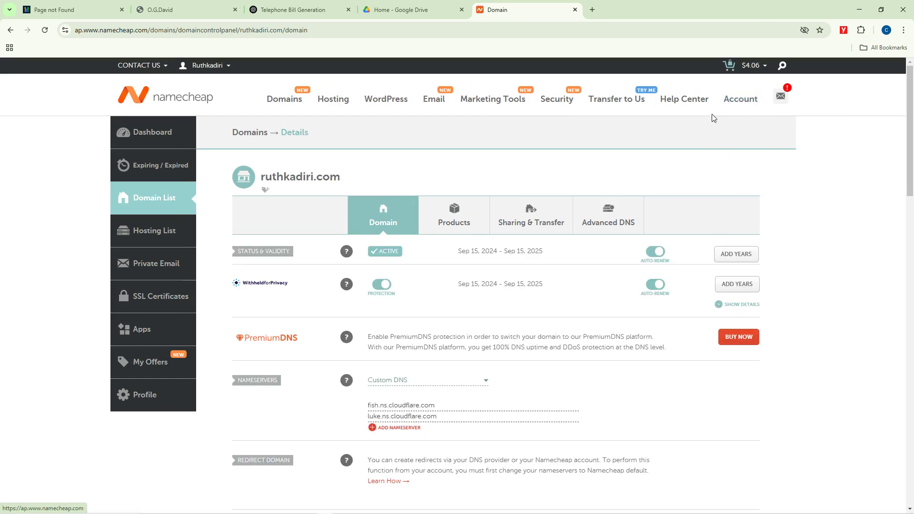
pyautogui.click(194, 4)
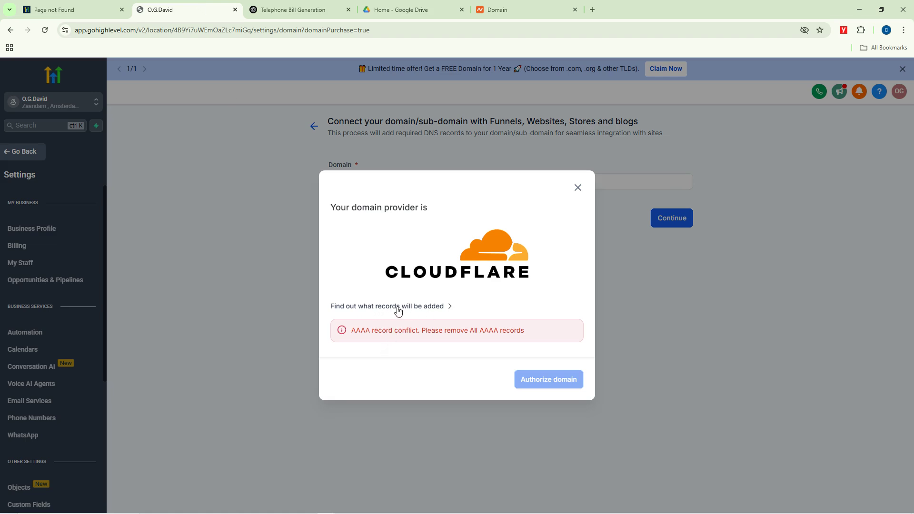
# Step: Reveal the @ A record and www CNAME that GoHighLevel will add, then start a Namecheap tab
pyautogui.click(441, 307)
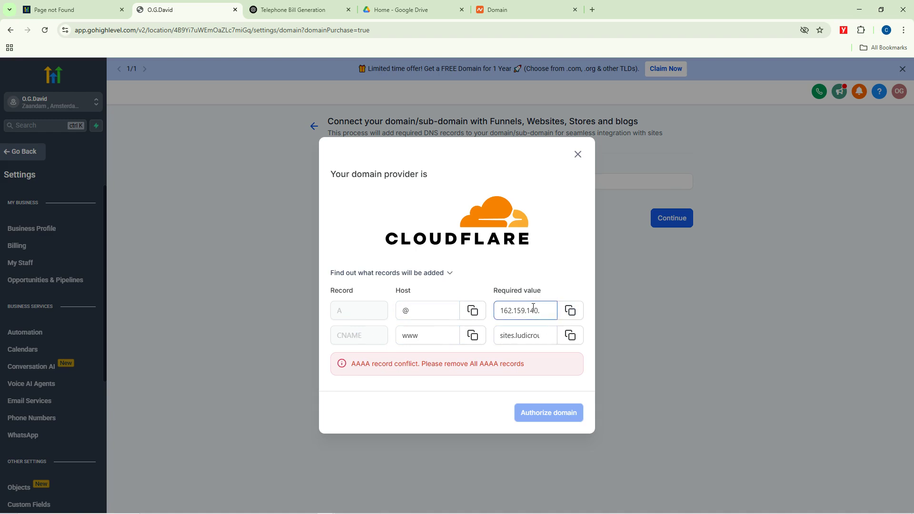
pyautogui.click(592, 10)
pyautogui.write('name')
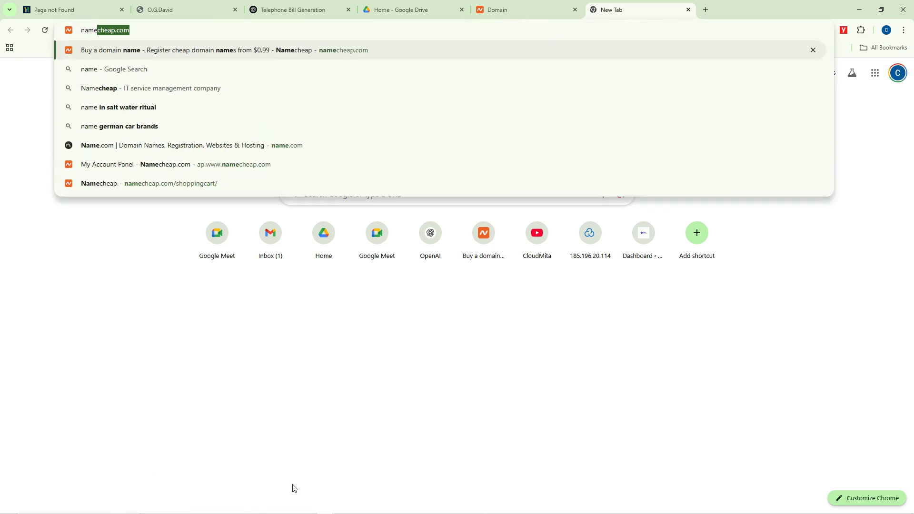
# Step: In the other Chrome window, load cloudflare.com and go to its login page
pyautogui.click(293, 506)
pyautogui.click(180, 464)
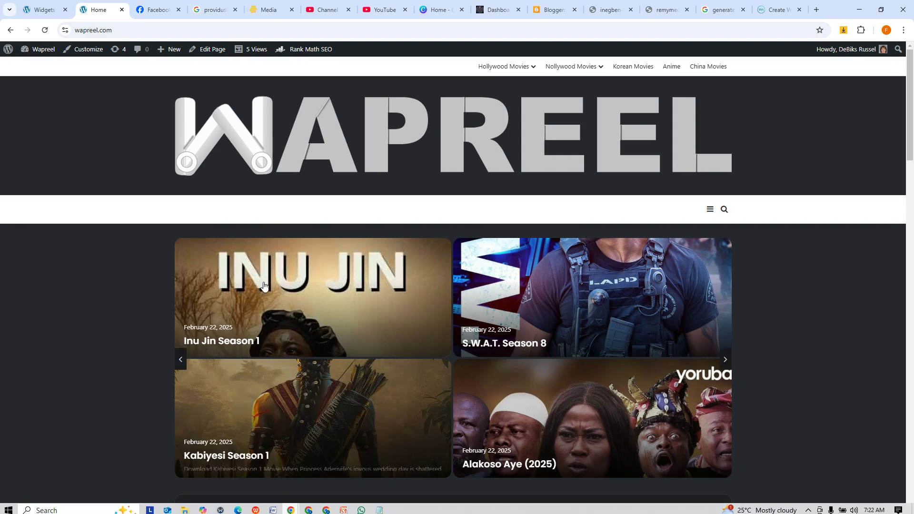
pyautogui.click(105, 29)
pyautogui.write('cl')
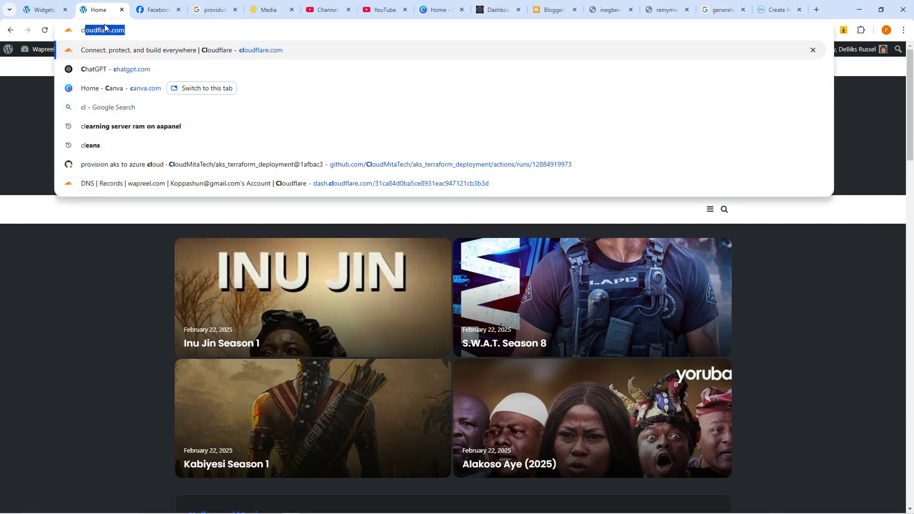
pyautogui.write('oudfla')
pyautogui.press('Return')
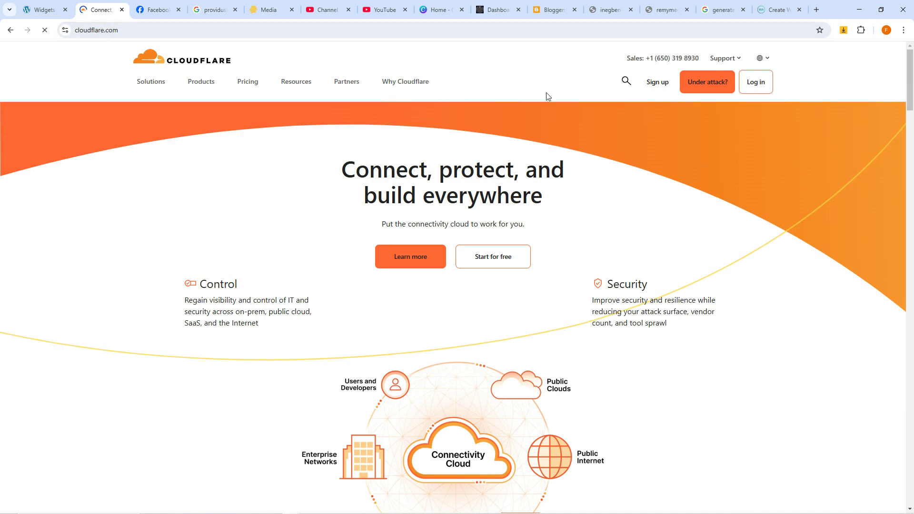
pyautogui.click(754, 86)
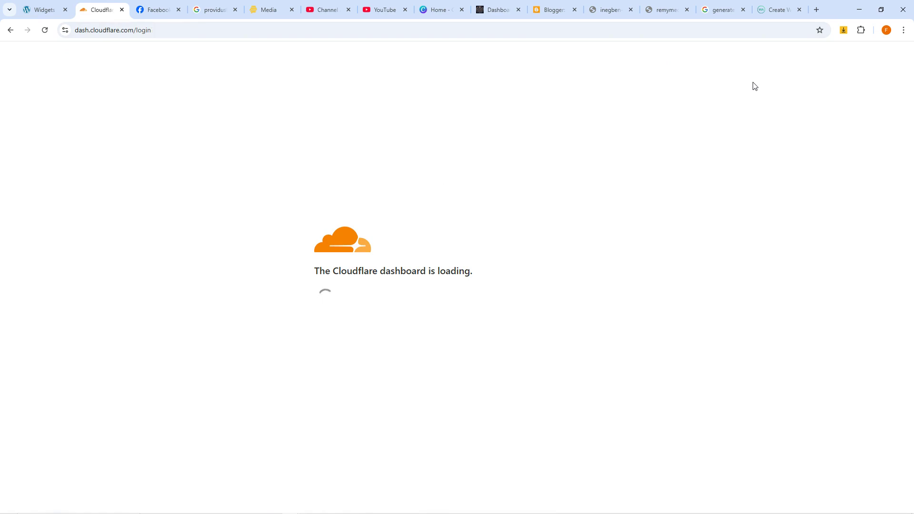
# Step: Log in to Cloudflare with the account e-mail and password, passing the human verification
pyautogui.click(414, 231)
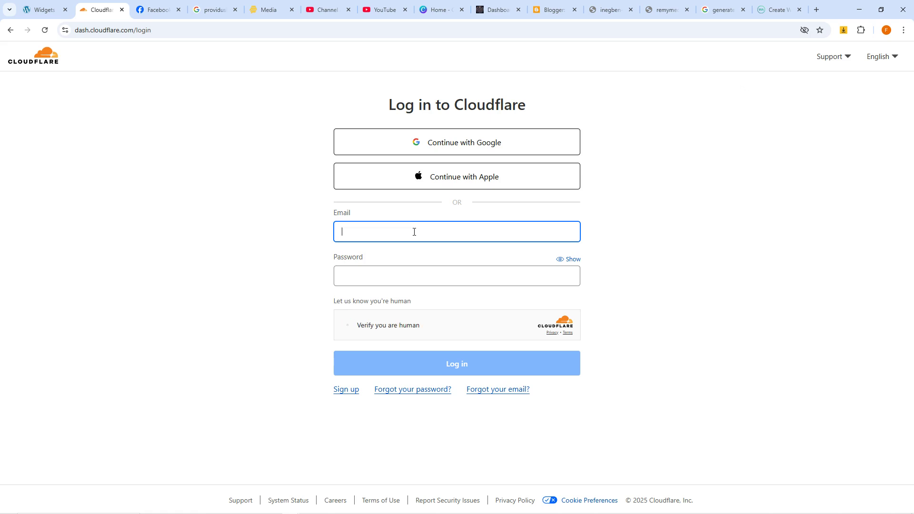
pyautogui.press('Tab')
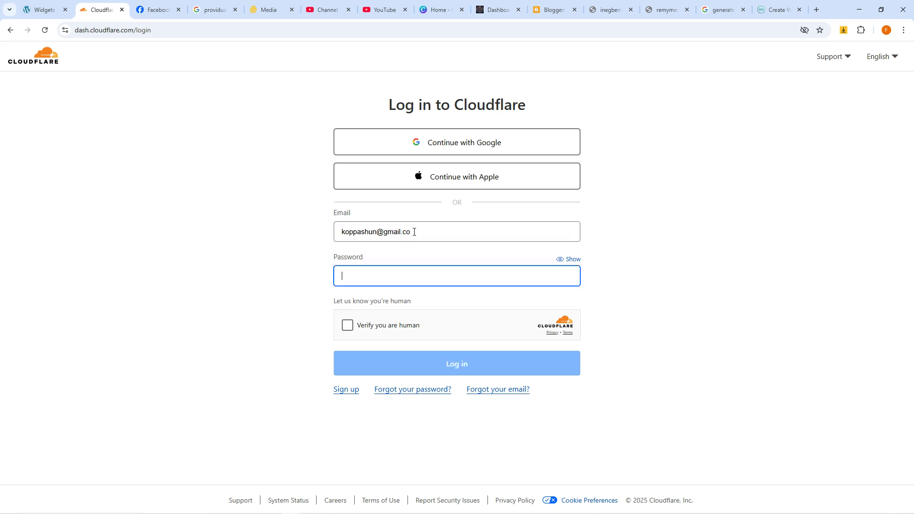
pyautogui.hotkey('shift', 'Tab')
pyautogui.click(414, 232)
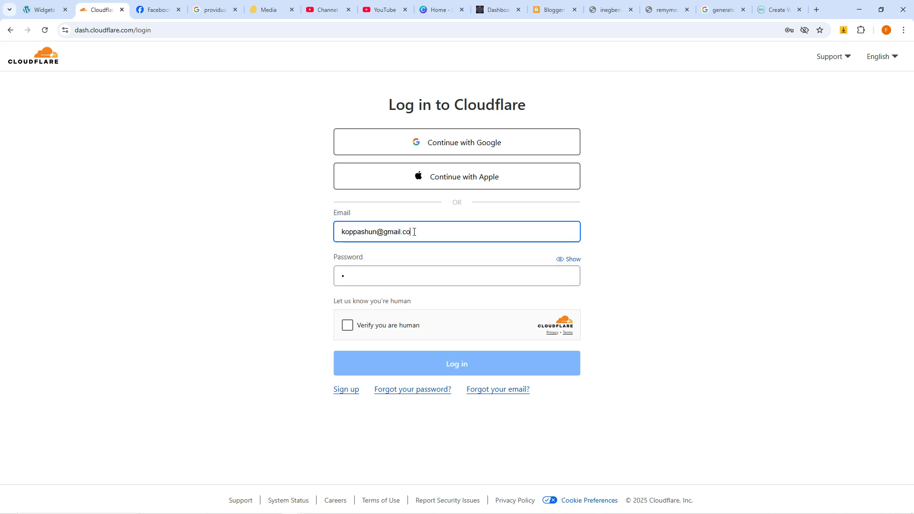
pyautogui.write('m')
pyautogui.press('Tab')
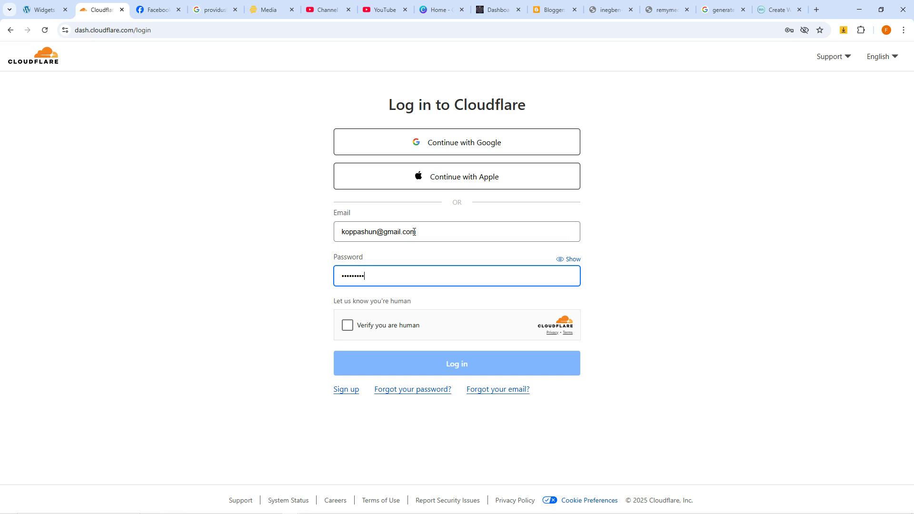
pyautogui.click(347, 326)
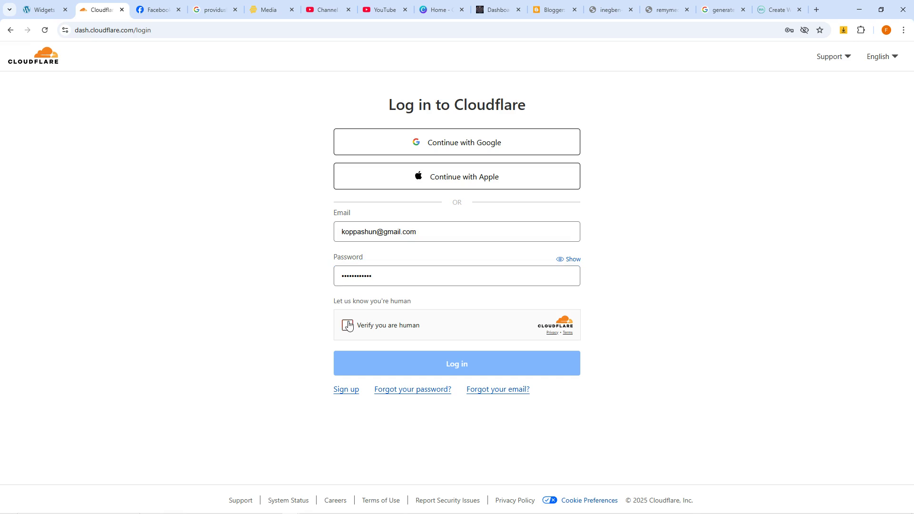
pyautogui.click(469, 369)
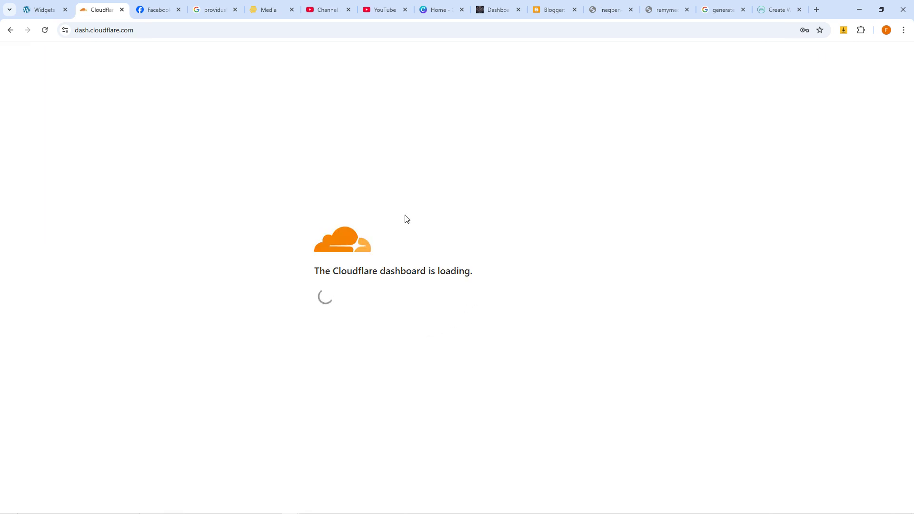
pyautogui.click(631, 10)
pyautogui.click(631, 9)
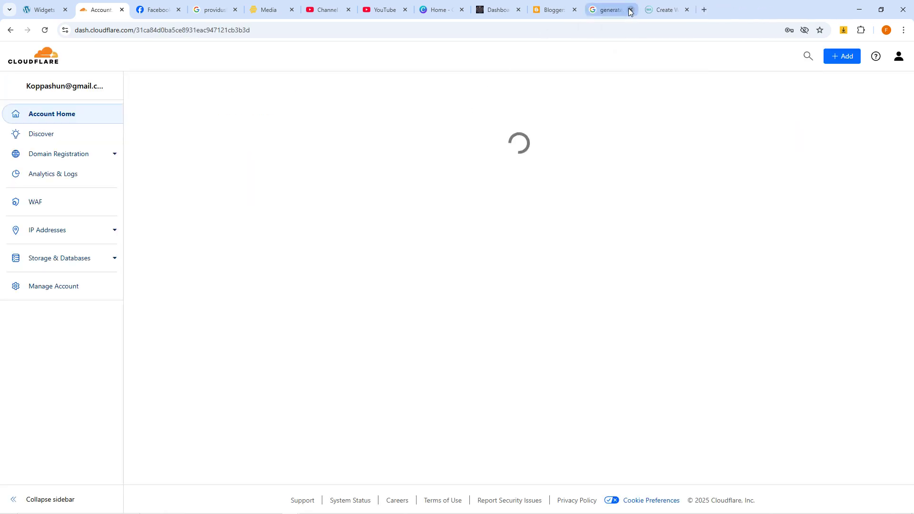
pyautogui.click(630, 9)
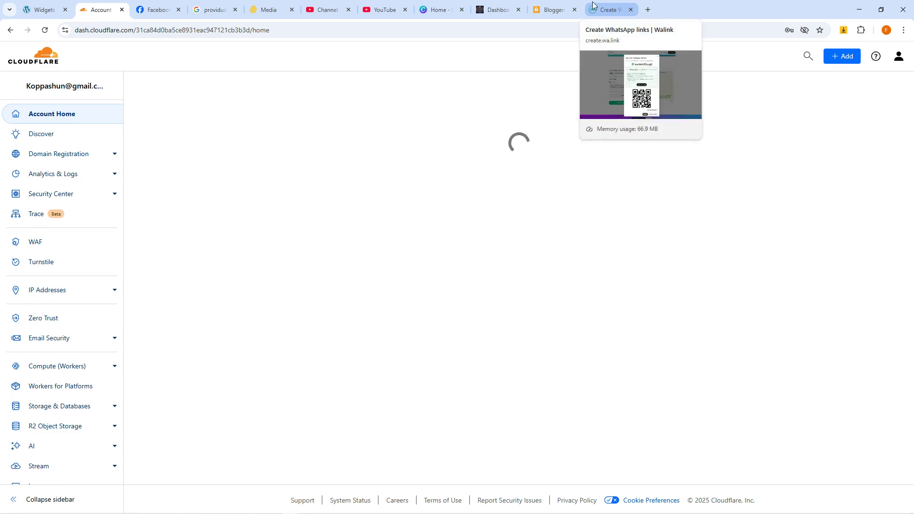
pyautogui.click(575, 10)
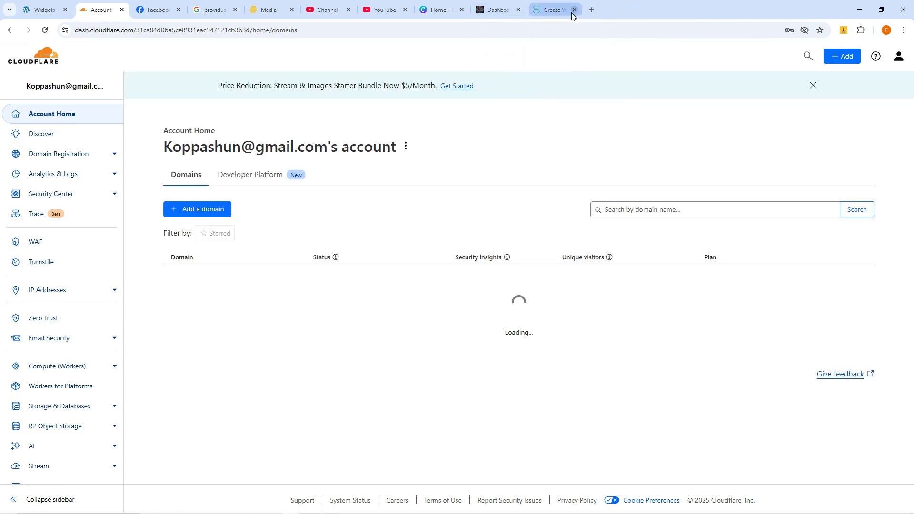
pyautogui.click(574, 9)
pyautogui.scroll(-9, 251, 292)
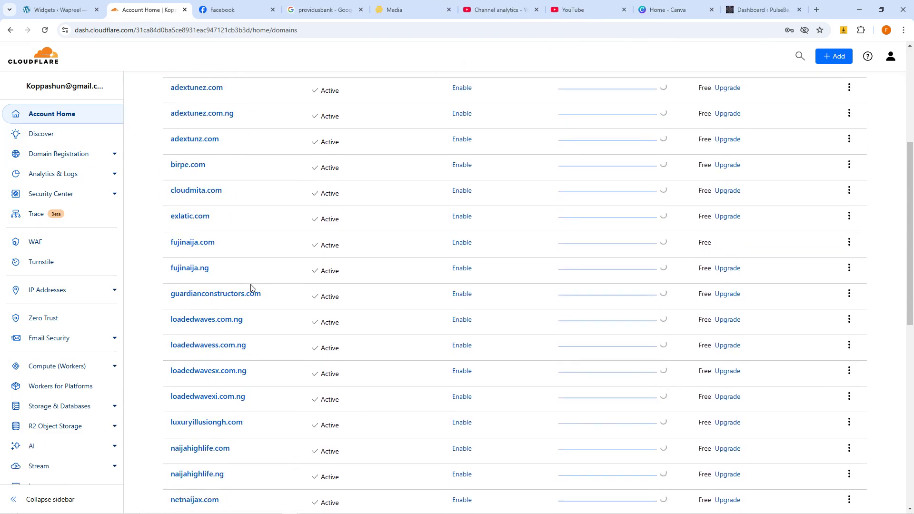
pyautogui.scroll(-6, 233, 280)
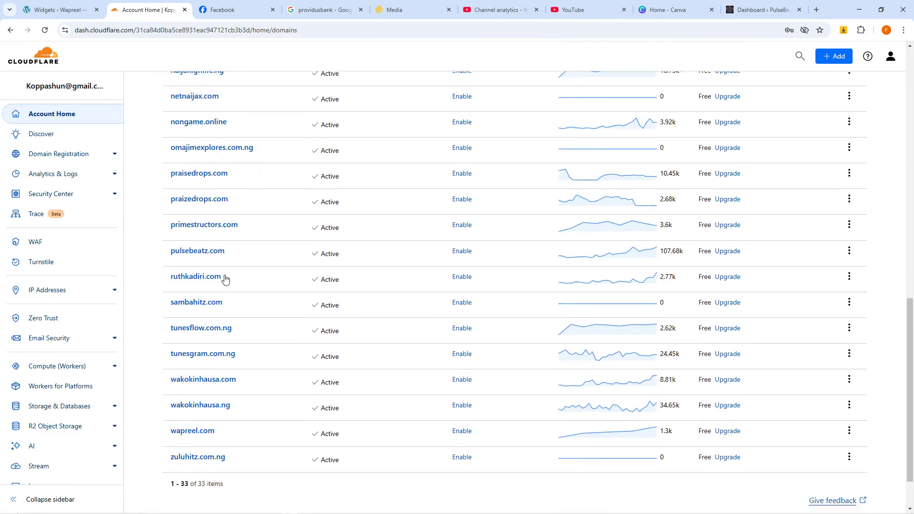
pyautogui.click(198, 221)
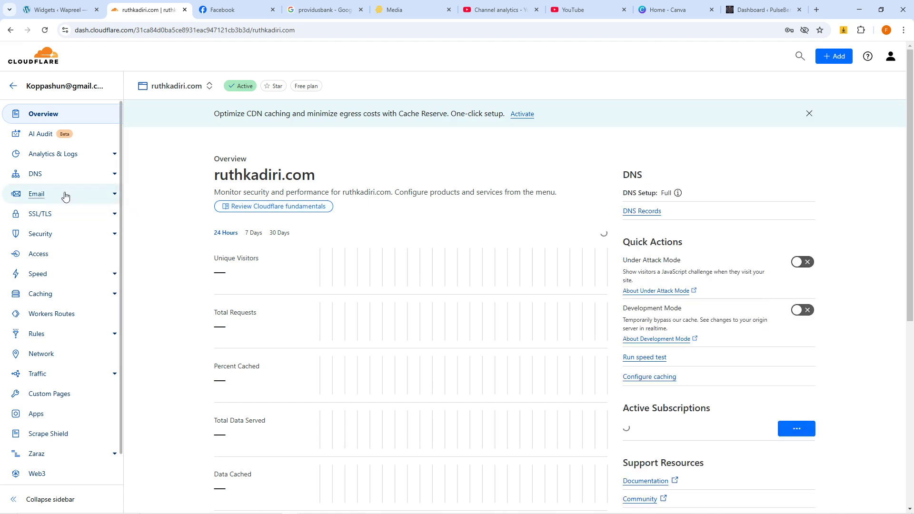
pyautogui.click(37, 175)
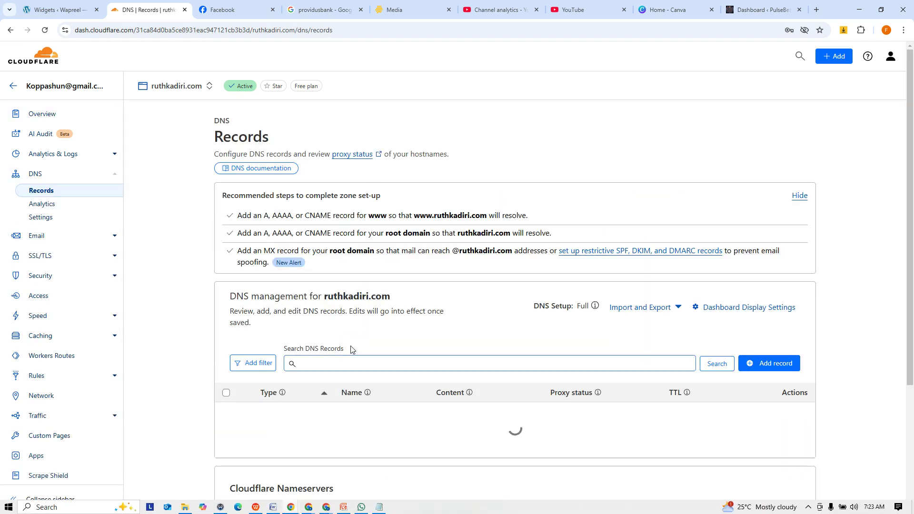
pyautogui.moveTo(341, 499)
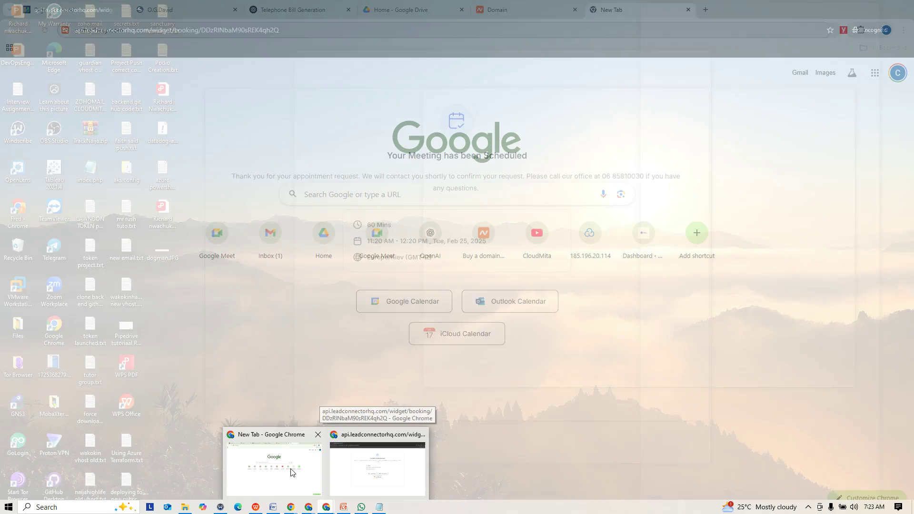
pyautogui.click(288, 465)
pyautogui.write('name')
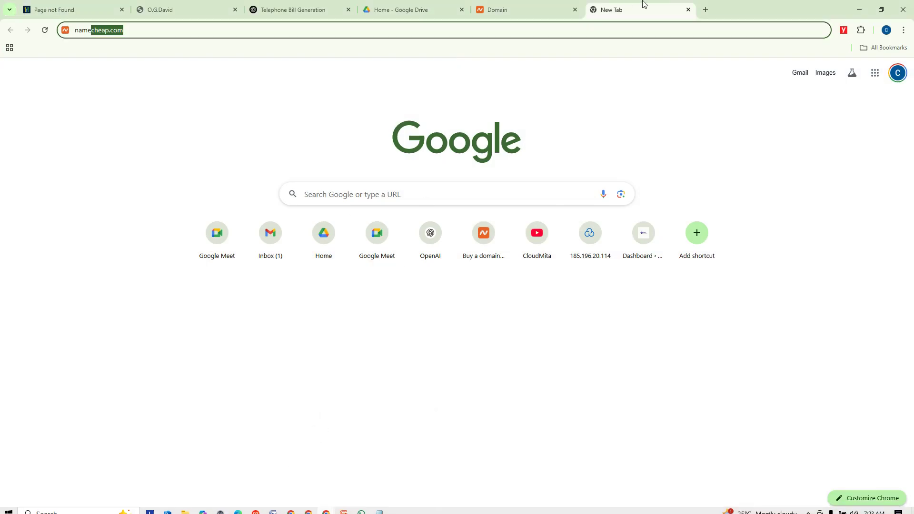
pyautogui.click(509, 10)
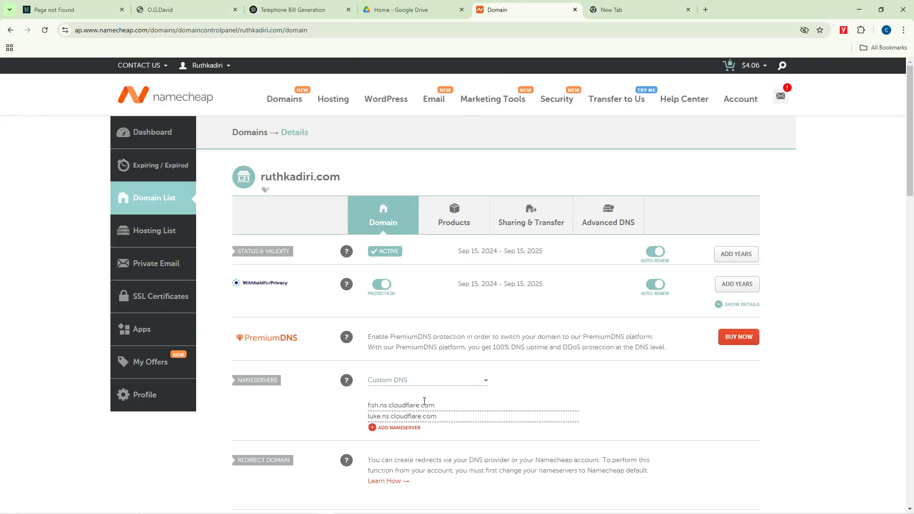
pyautogui.click(185, 9)
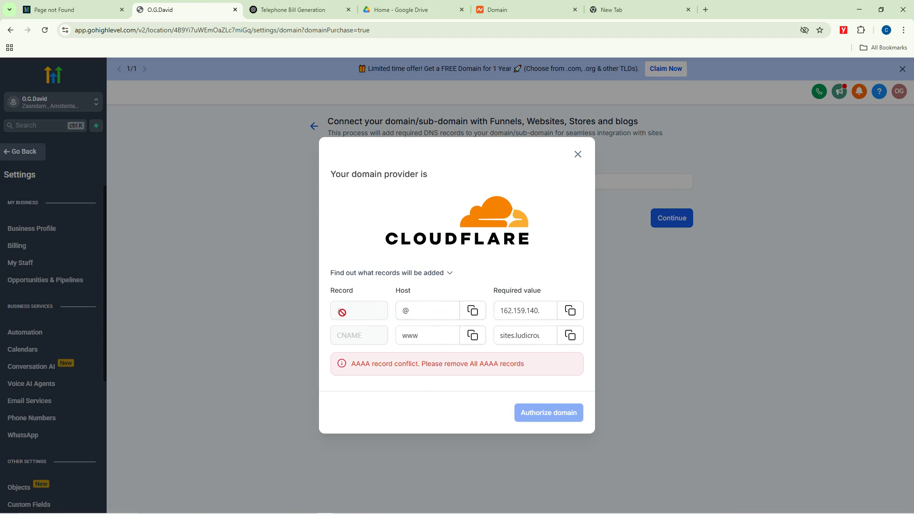
# Step: Copy the @ host value from GoHighLevel and return to Cloudflare's DNS records list
pyautogui.click(436, 310)
pyautogui.click(473, 310)
pyautogui.moveTo(284, 497)
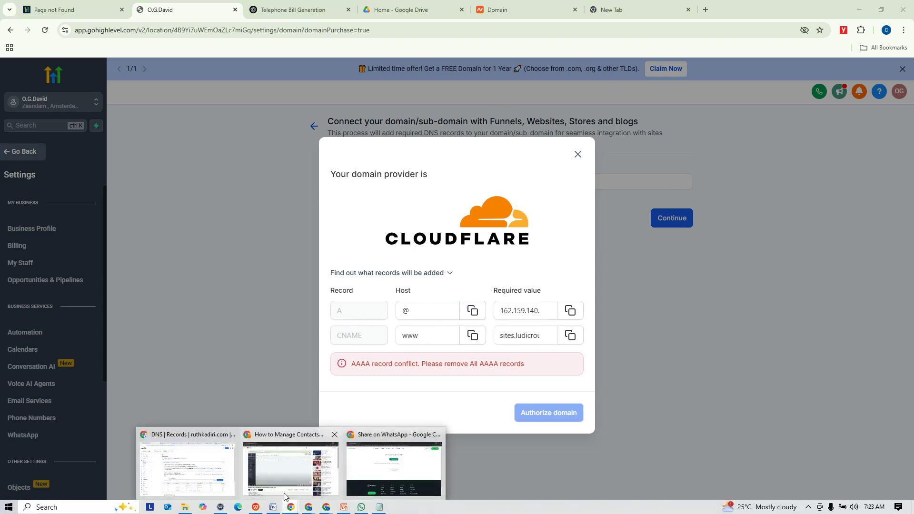
pyautogui.click(210, 461)
pyautogui.scroll(-4, 458, 375)
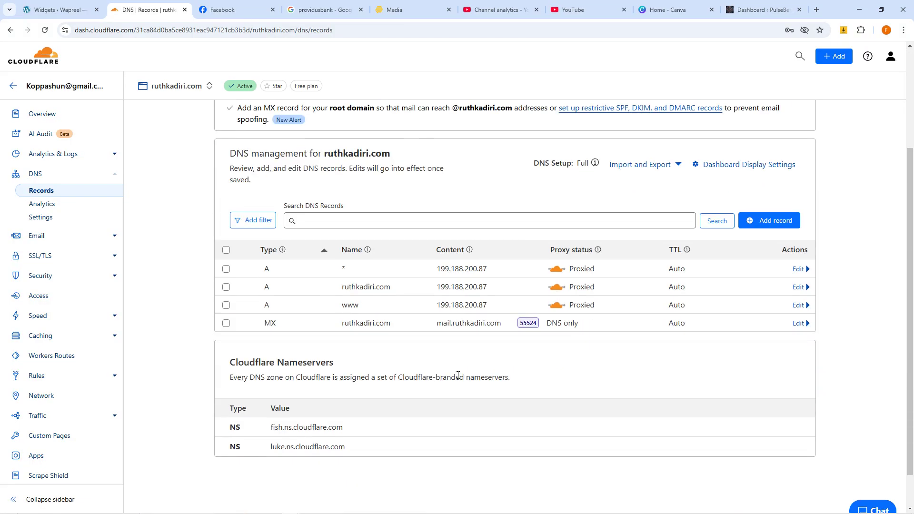
# Step: Open the wildcard A record for editing and enter @ as its name
pyautogui.click(798, 270)
pyautogui.click(334, 313)
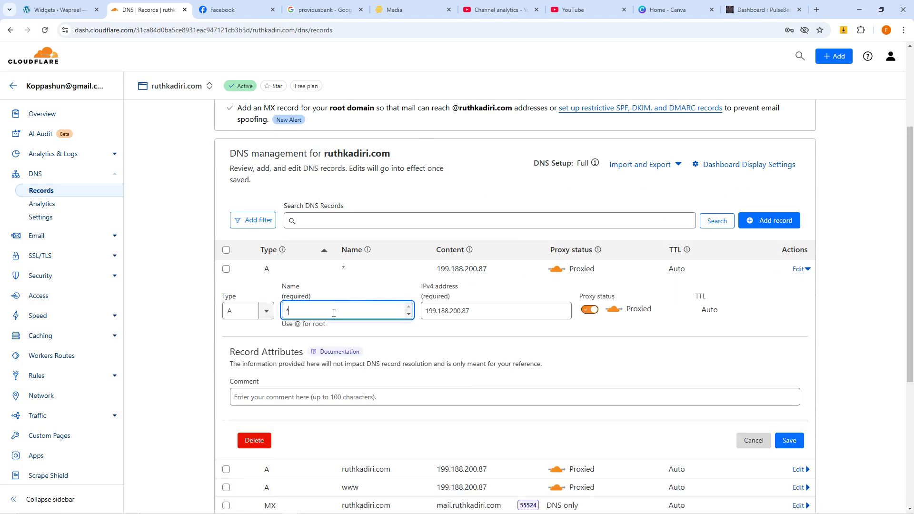
pyautogui.click(467, 305)
pyautogui.moveTo(485, 312); pyautogui.dragTo(421, 318)
pyautogui.write('@')
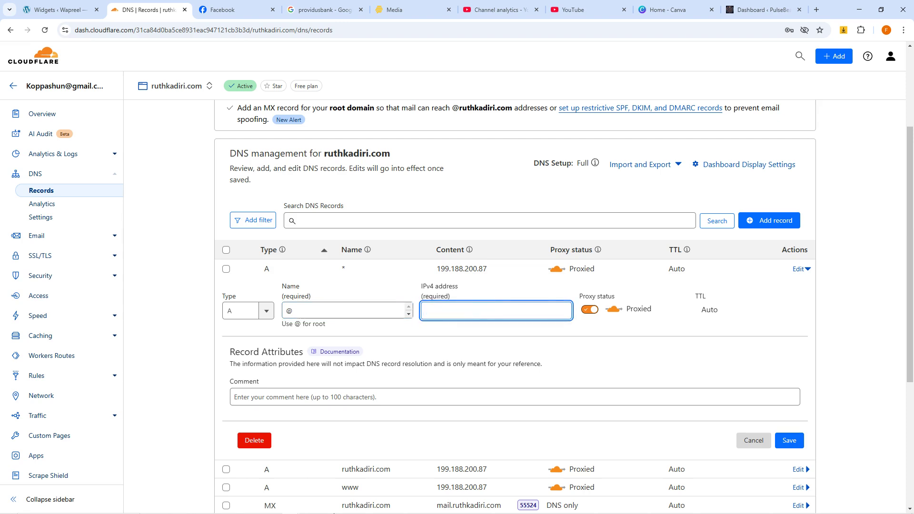
# Step: Copy GoHighLevel's required IP 162.159.140.166 into the root A record and save it
pyautogui.click(309, 509)
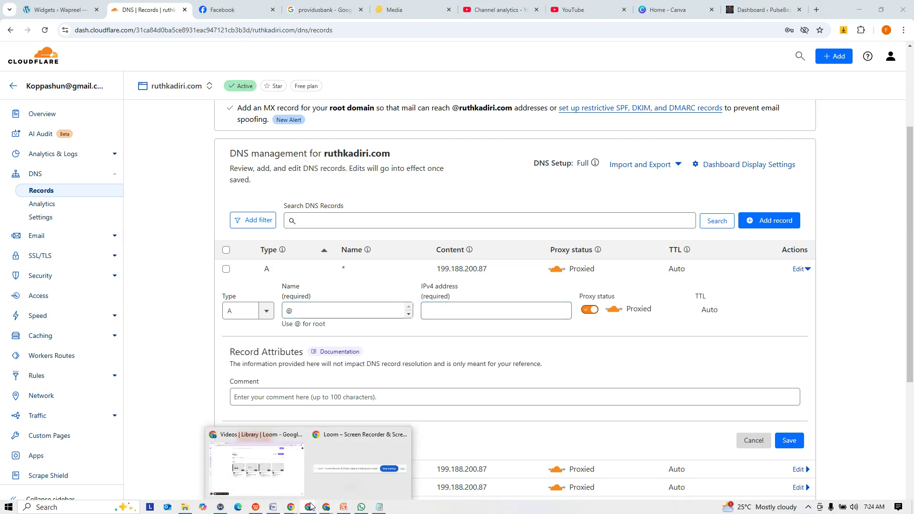
pyautogui.moveTo(327, 508)
pyautogui.click(305, 472)
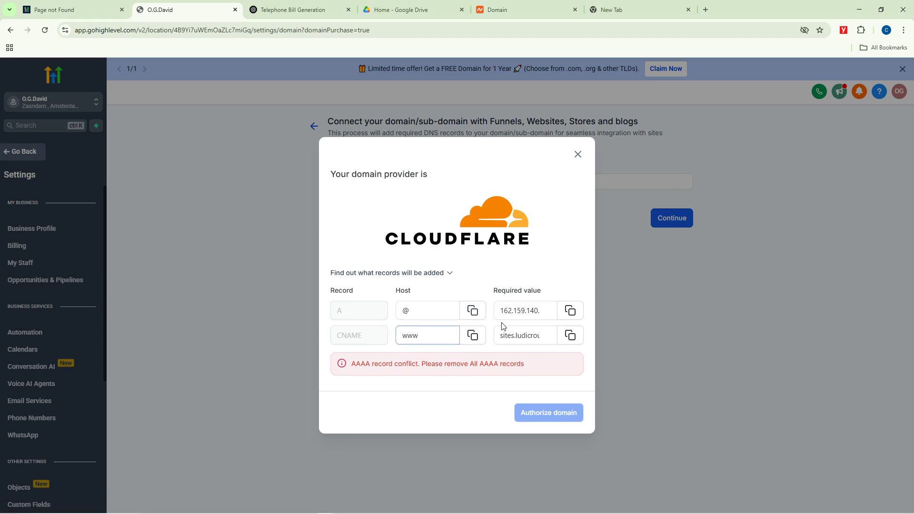
pyautogui.click(549, 311)
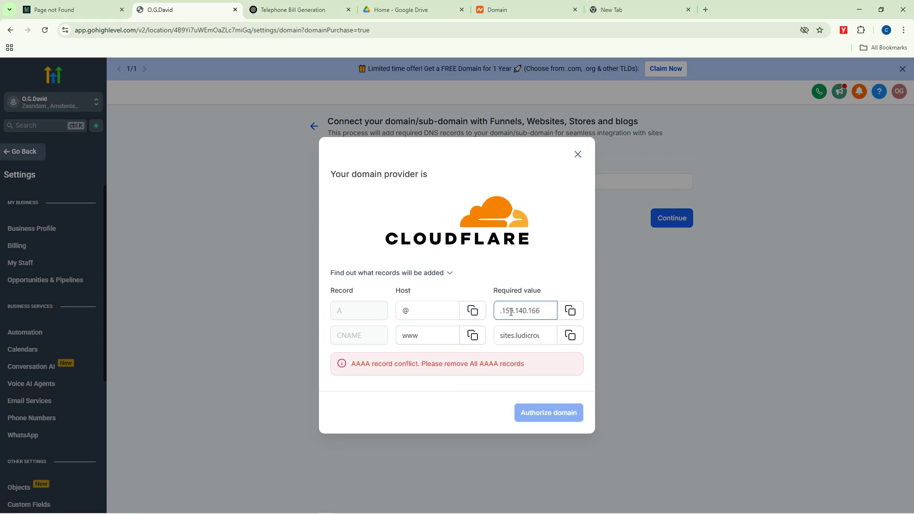
pyautogui.click(570, 310)
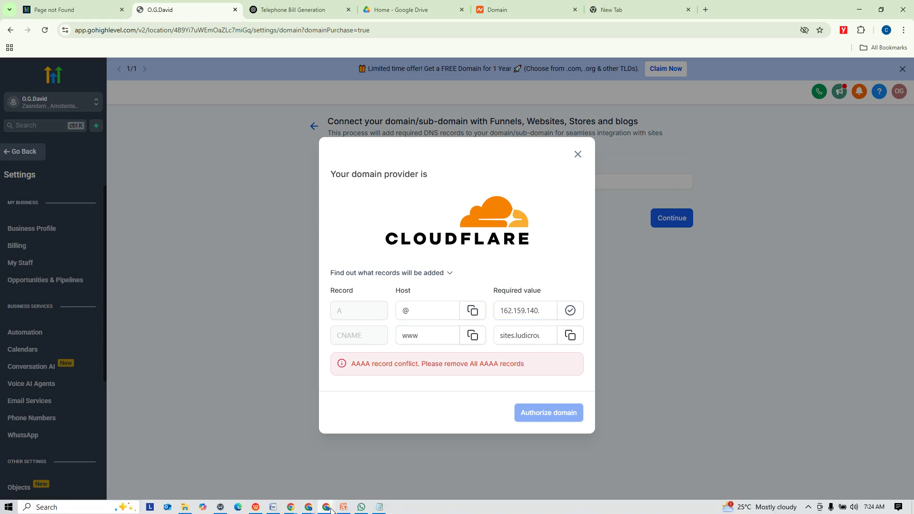
pyautogui.moveTo(326, 509)
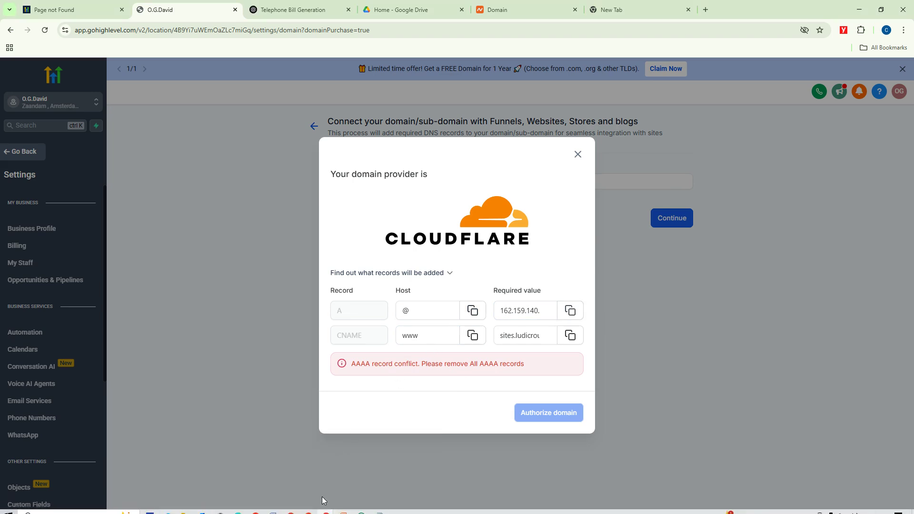
pyautogui.moveTo(298, 508)
pyautogui.click(191, 459)
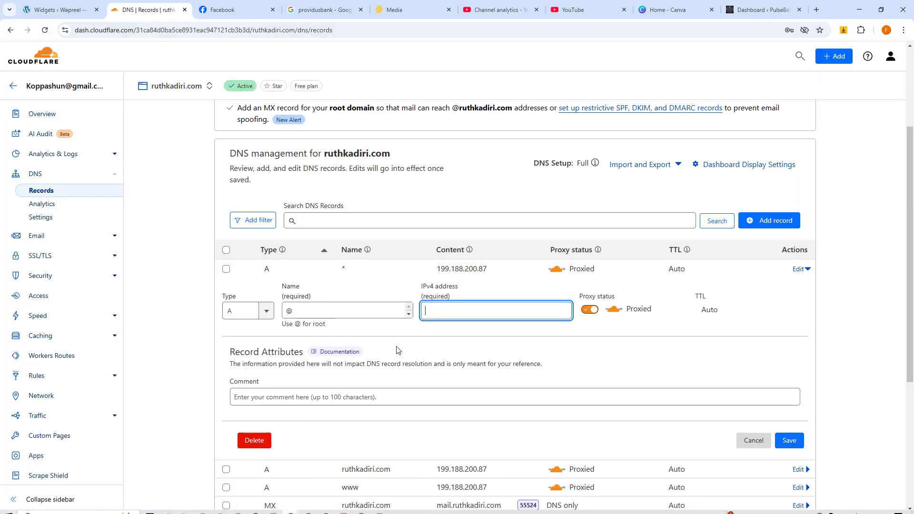
pyautogui.hotkey('ctrl', 'v')
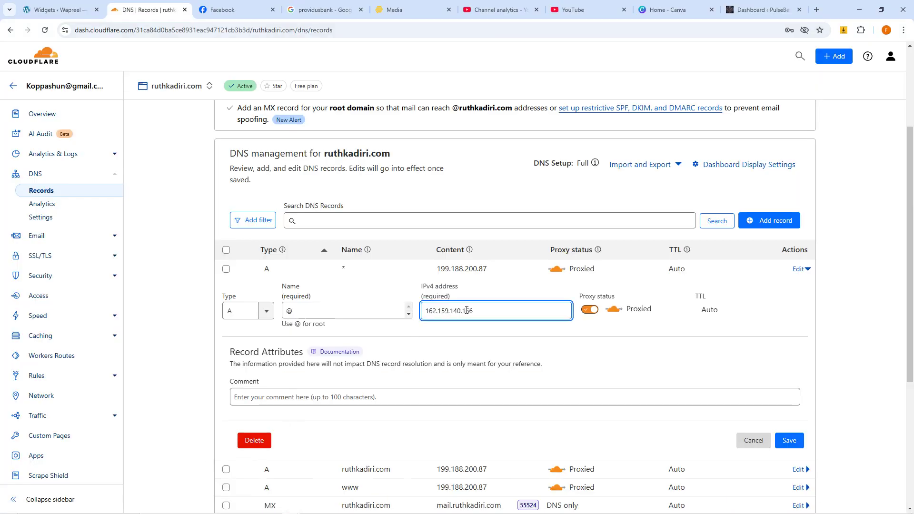
pyautogui.click(789, 441)
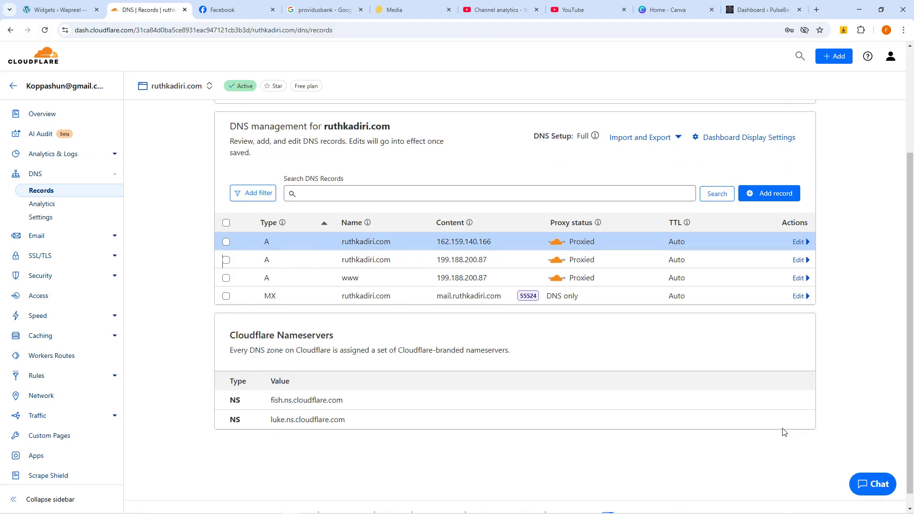
# Step: Open the 199.188.200.87 root A record for editing and return to GoHighLevel
pyautogui.click(798, 261)
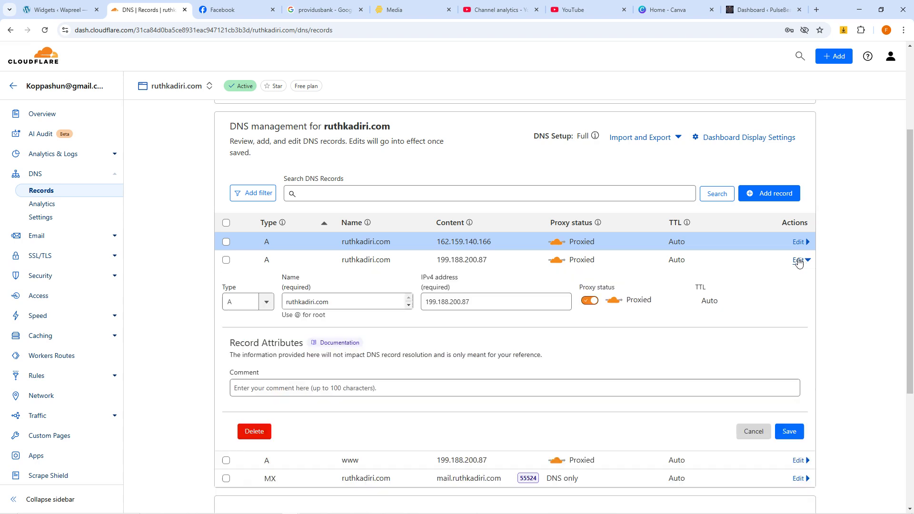
pyautogui.click(346, 296)
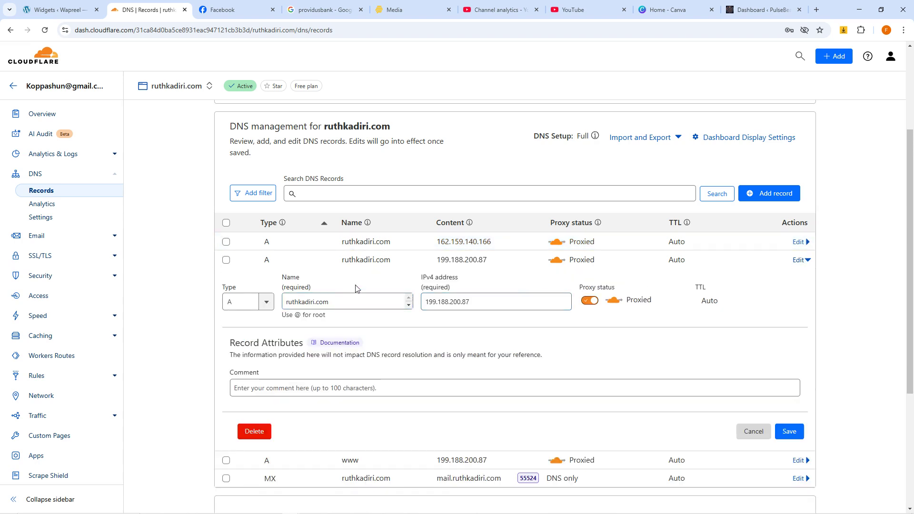
pyautogui.moveTo(285, 512)
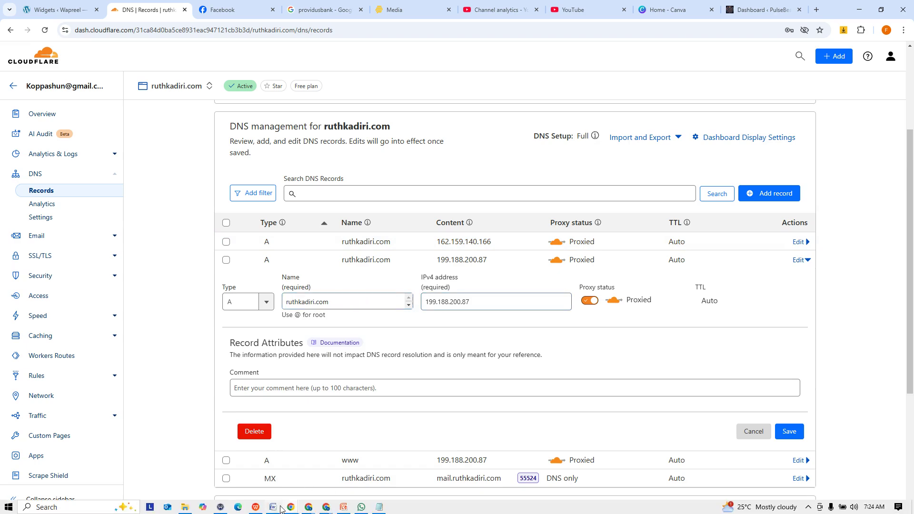
pyautogui.moveTo(327, 508)
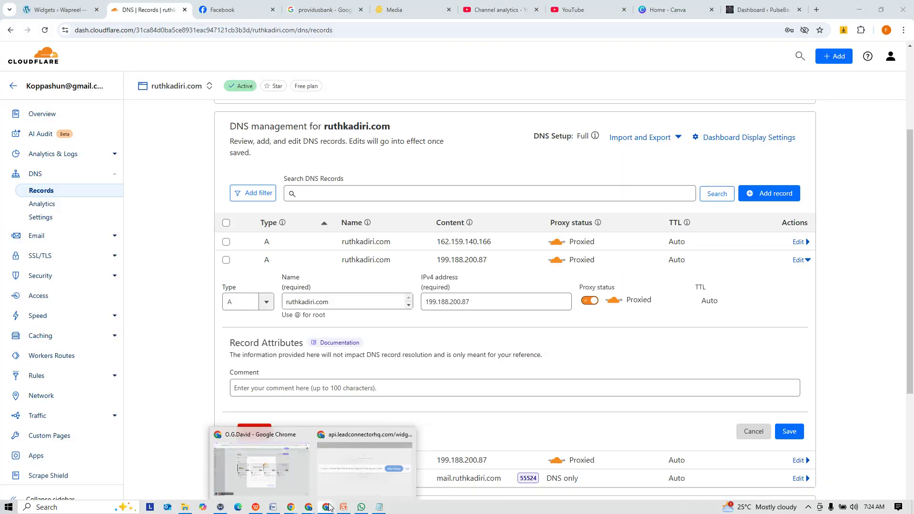
pyautogui.click(293, 459)
# Step: Copy the required www CNAME target from GoHighLevel's record list
pyautogui.click(419, 332)
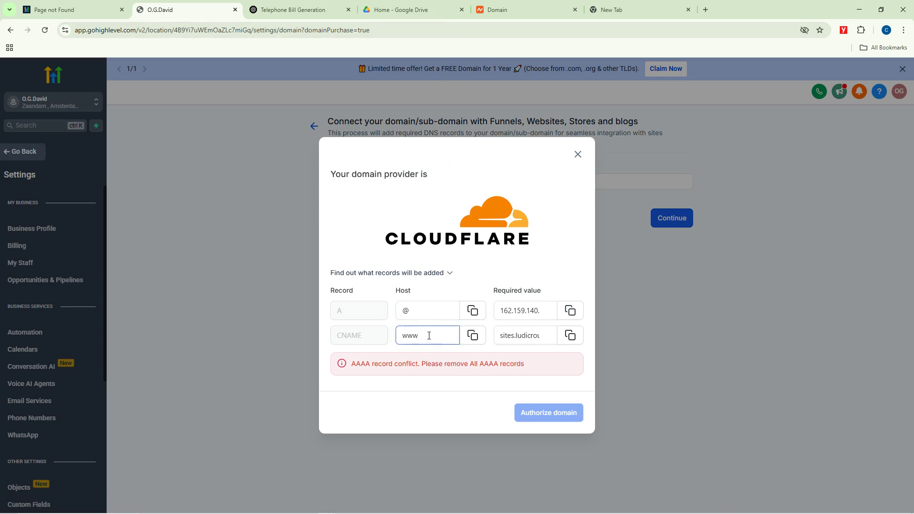
pyautogui.click(528, 336)
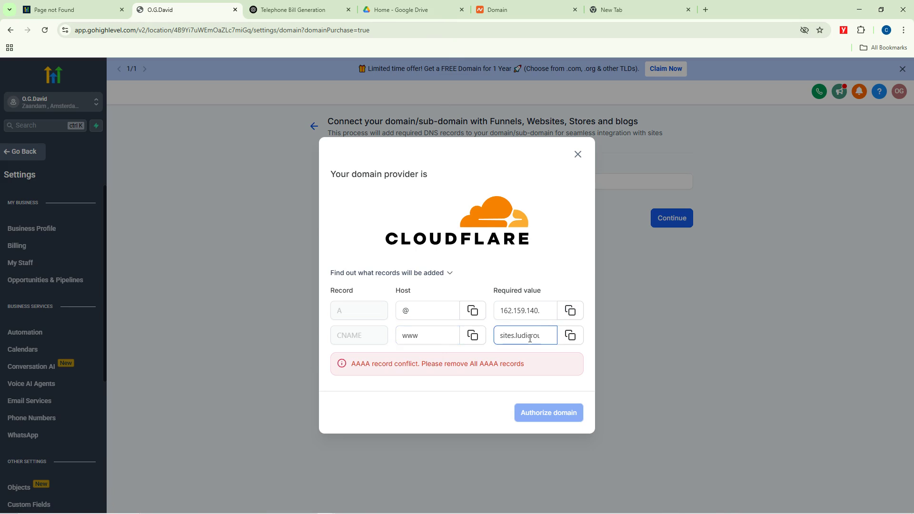
pyautogui.click(570, 335)
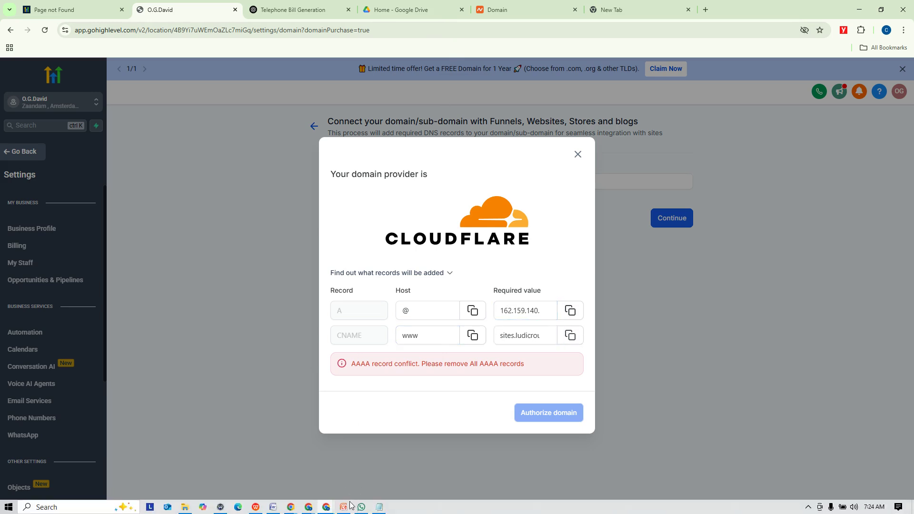
pyautogui.moveTo(295, 511)
pyautogui.click(195, 471)
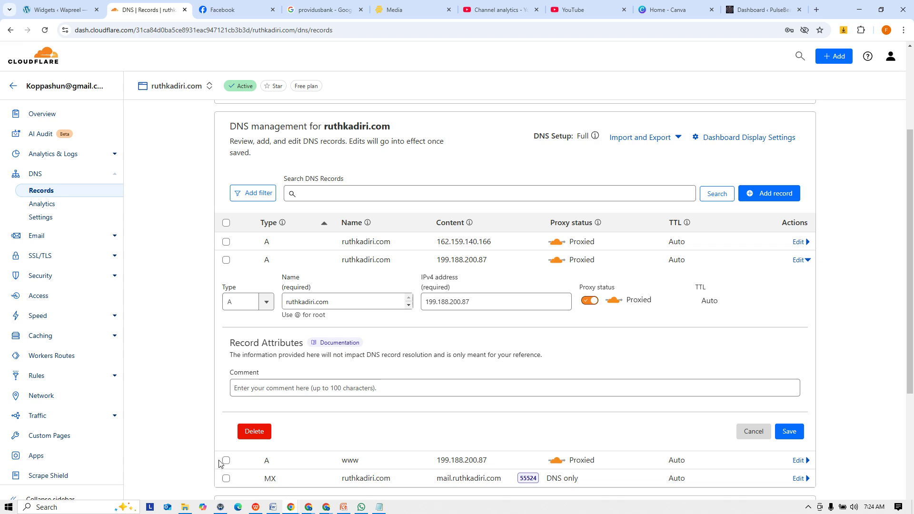
# Step: Change the open Cloudflare record's type to CNAME, checking GoHighLevel's required www host
pyautogui.click(266, 302)
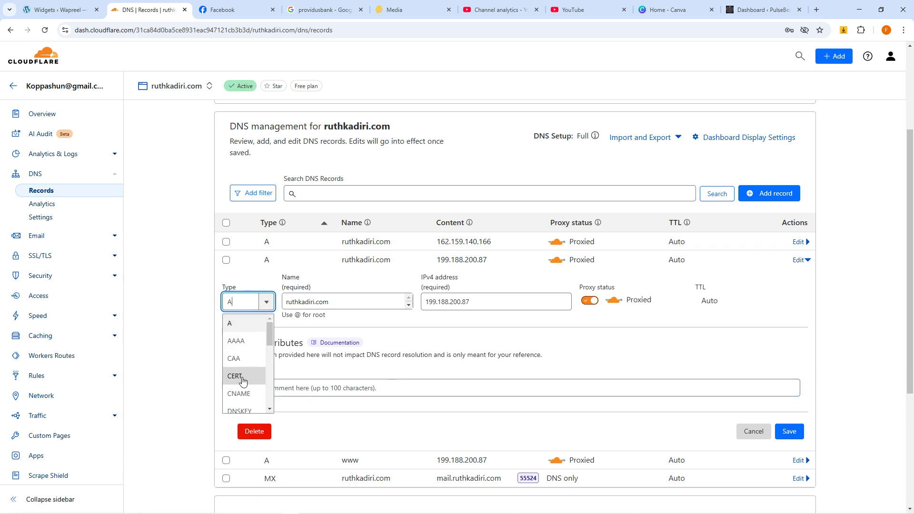
pyautogui.click(241, 393)
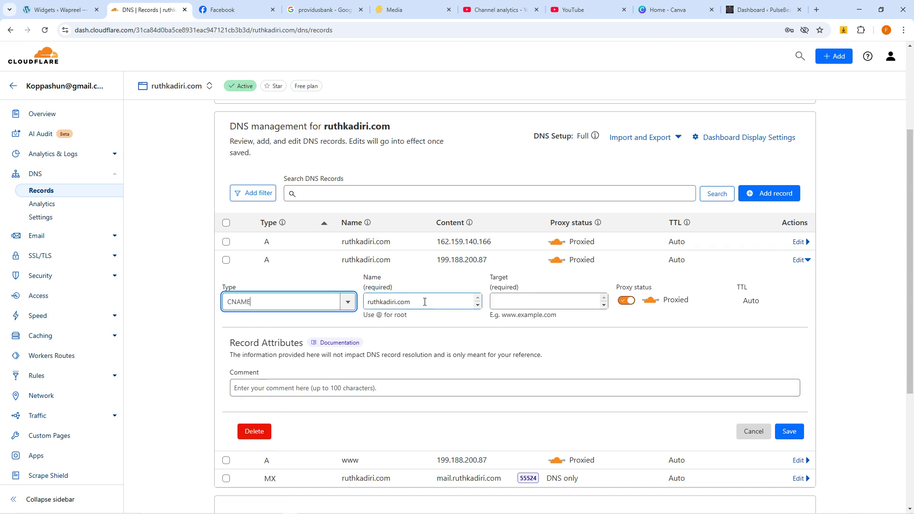
pyautogui.click(512, 302)
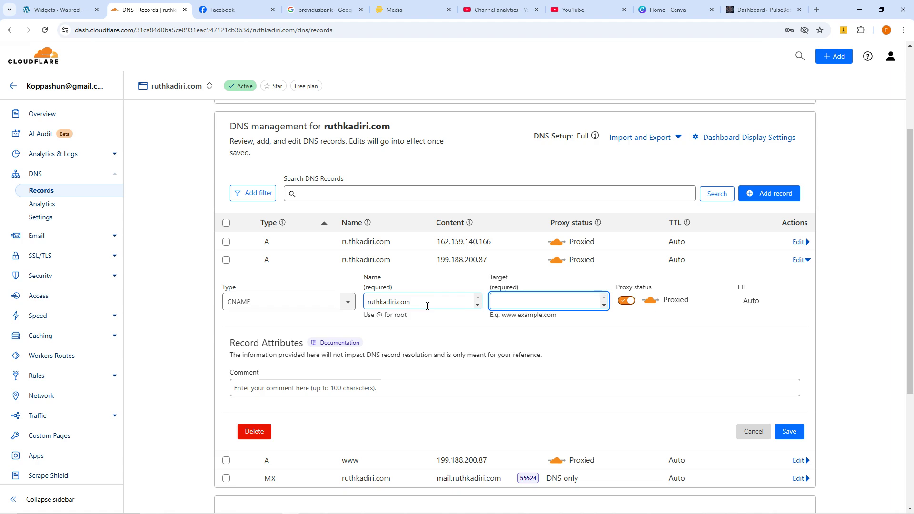
pyautogui.moveTo(338, 508)
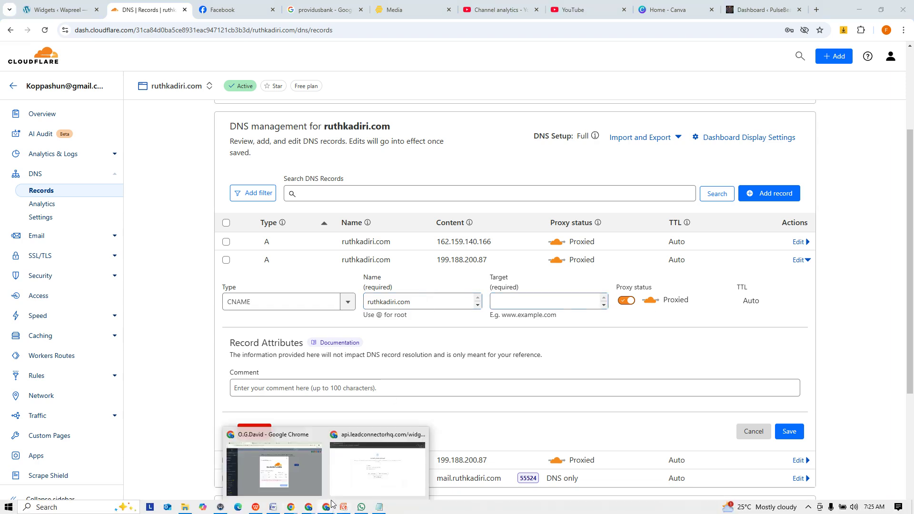
pyautogui.click(302, 482)
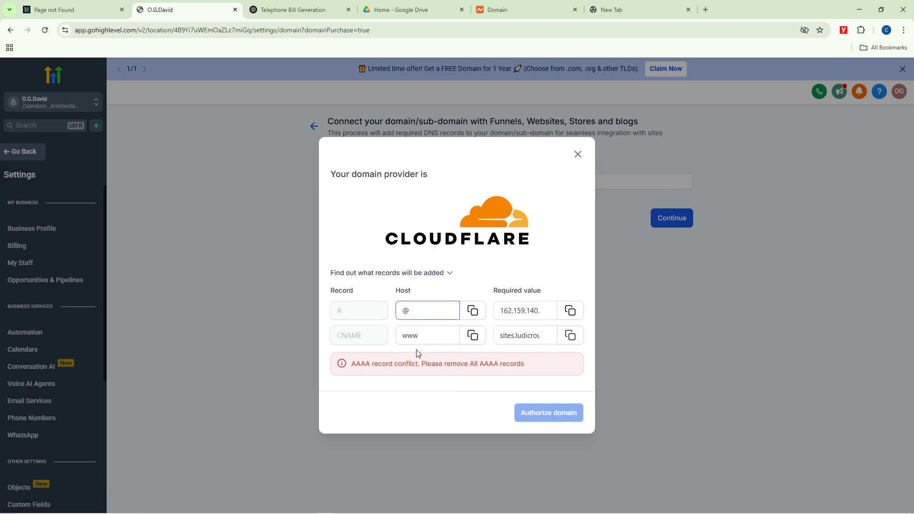
pyautogui.click(419, 335)
pyautogui.moveTo(191, 511)
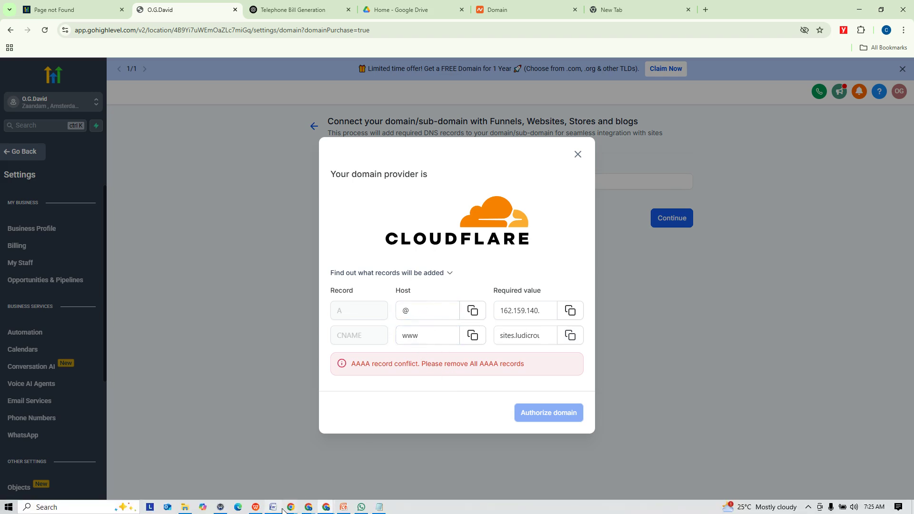
pyautogui.moveTo(290, 507)
pyautogui.click(189, 467)
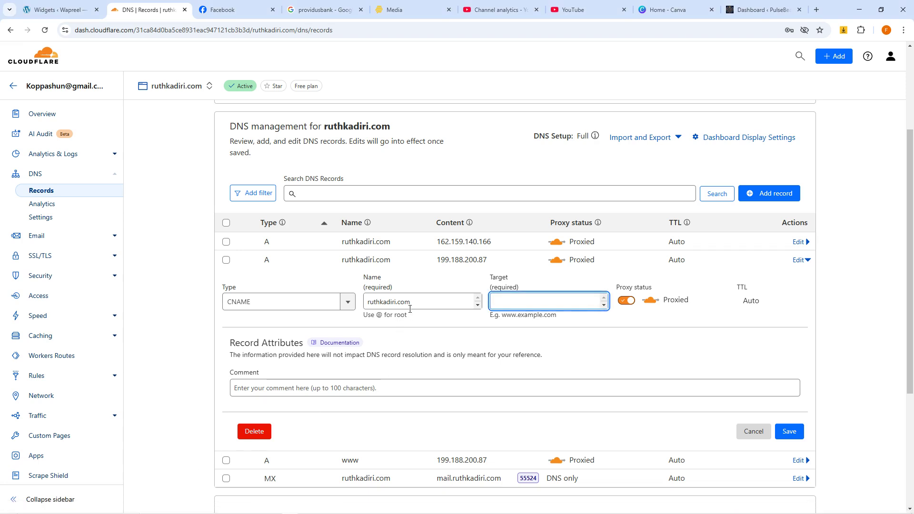
# Step: Rename the record to www and paste sites.ludicrous.cloud as its target
pyautogui.moveTo(415, 304); pyautogui.dragTo(361, 308)
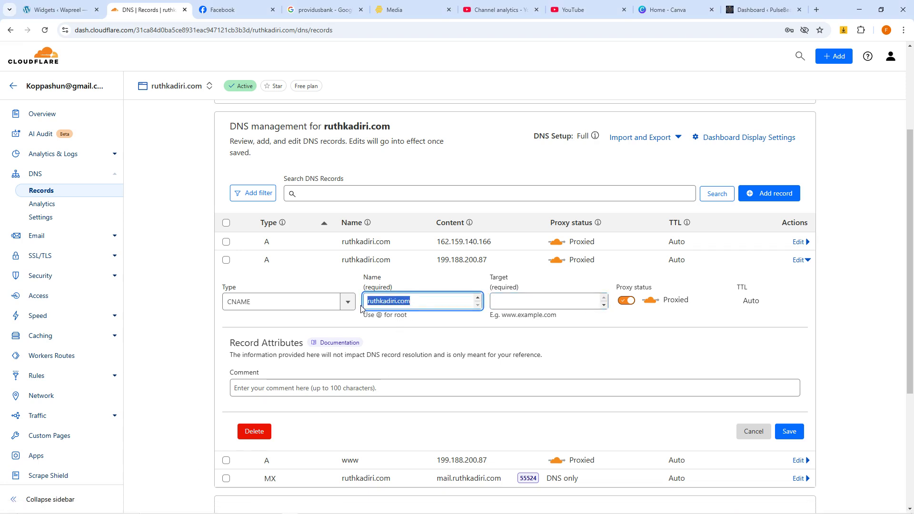
pyautogui.write('w')
pyautogui.moveTo(301, 509)
pyautogui.write('ww')
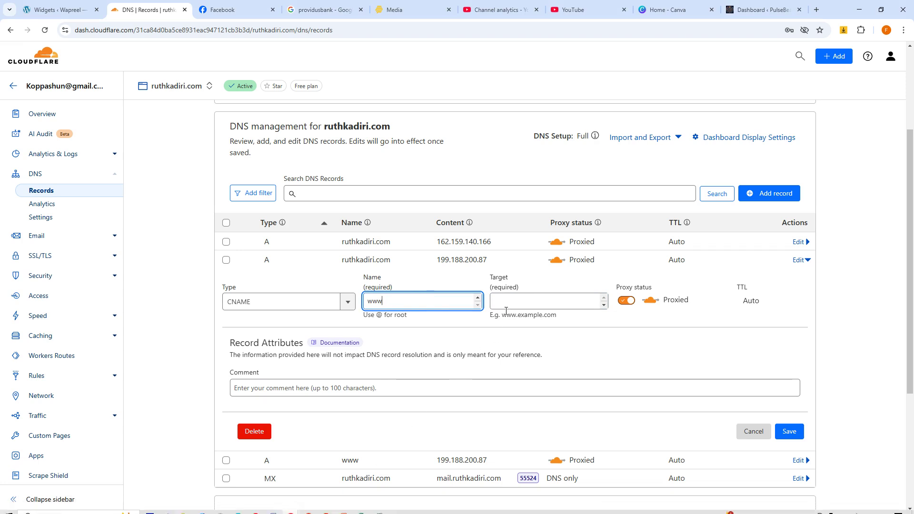
pyautogui.click(508, 301)
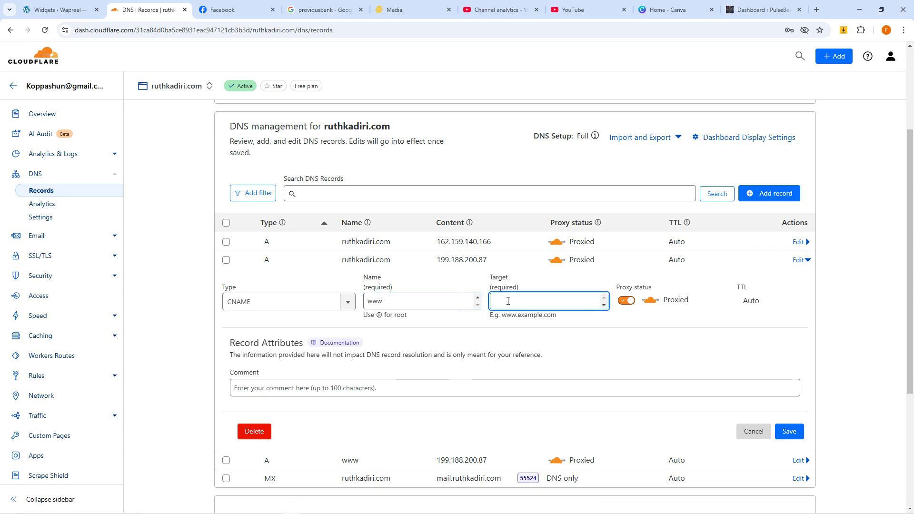
pyautogui.hotkey('ctrl', 'v')
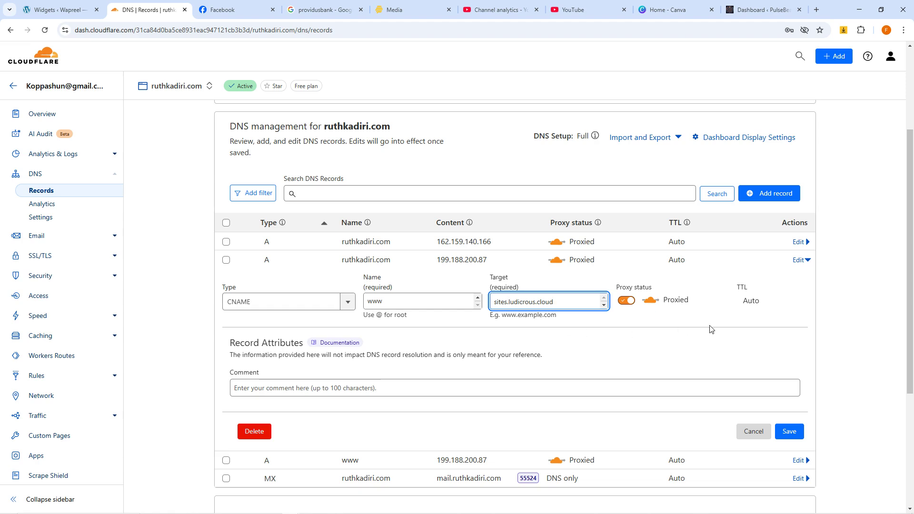
# Step: Try saving the www CNAME repeatedly, then cancel after the duplicate-record error
pyautogui.click(785, 430)
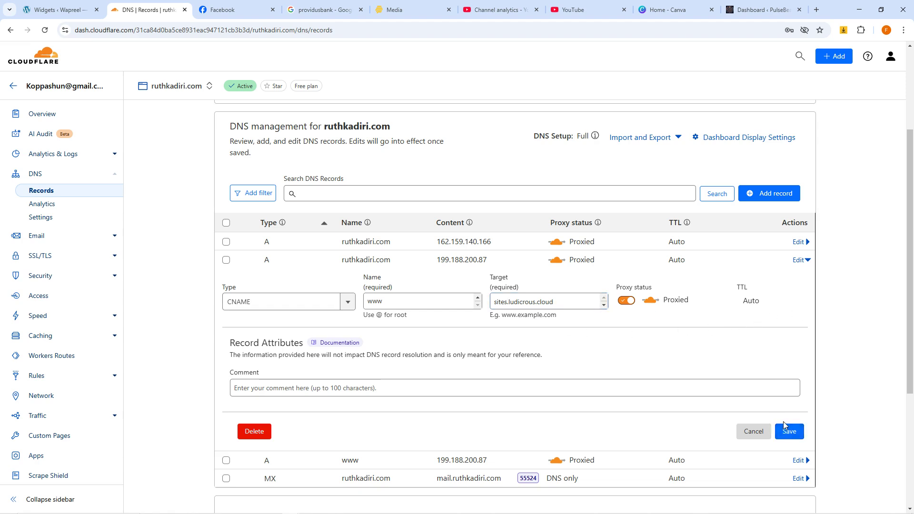
pyautogui.click(787, 429)
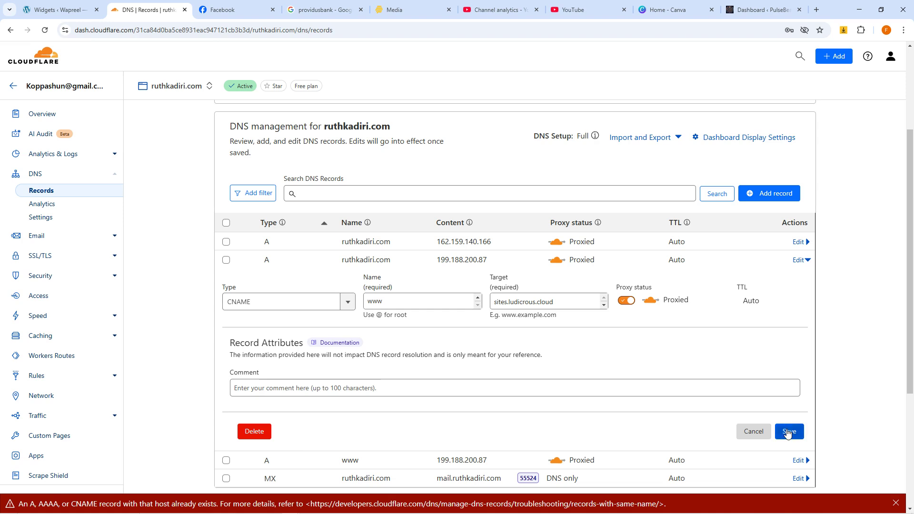
pyautogui.click(788, 431)
pyautogui.click(753, 432)
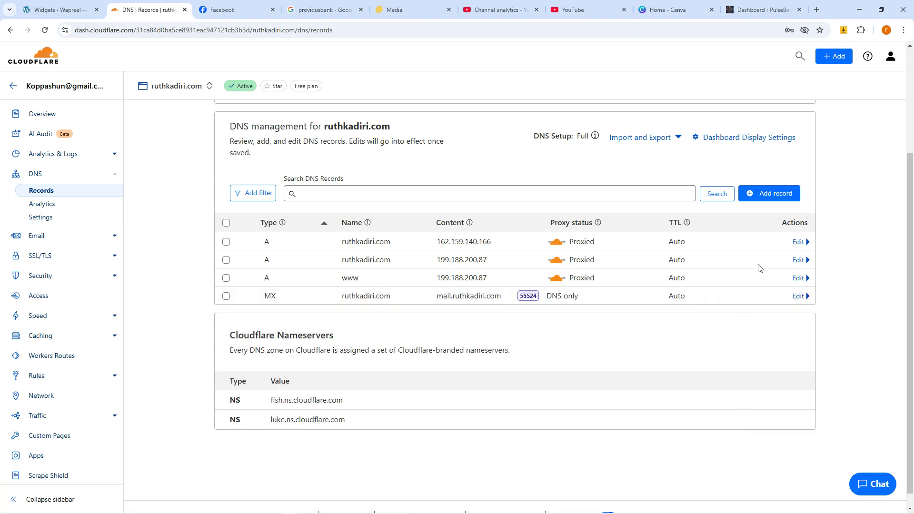
# Step: Add a new CNAME record named www targeting sites.ludicrous.cloud and attempt to save it
pyautogui.click(770, 194)
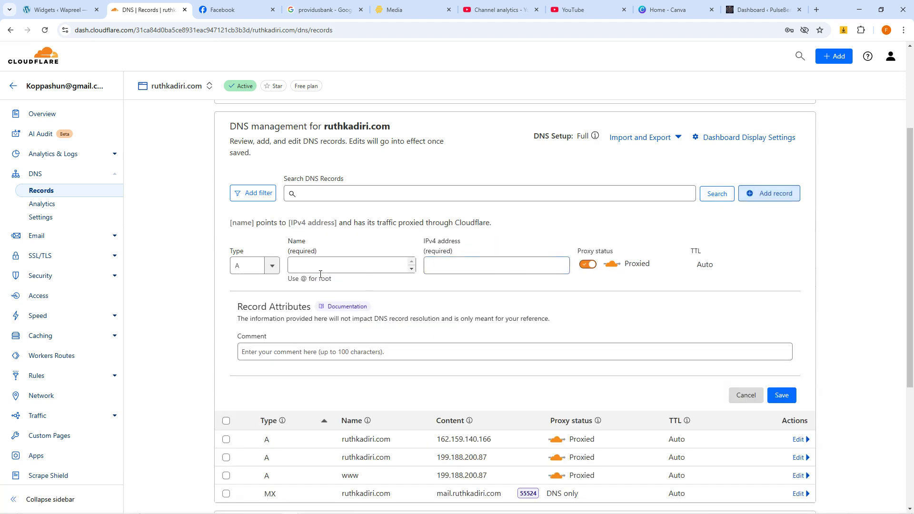
pyautogui.click(271, 268)
pyautogui.scroll(-1, 246, 328)
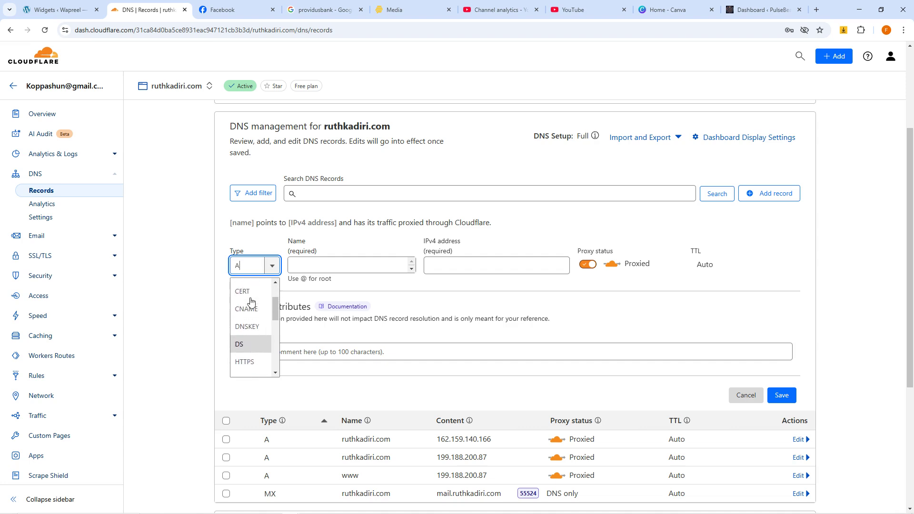
pyautogui.click(247, 310)
pyautogui.click(391, 264)
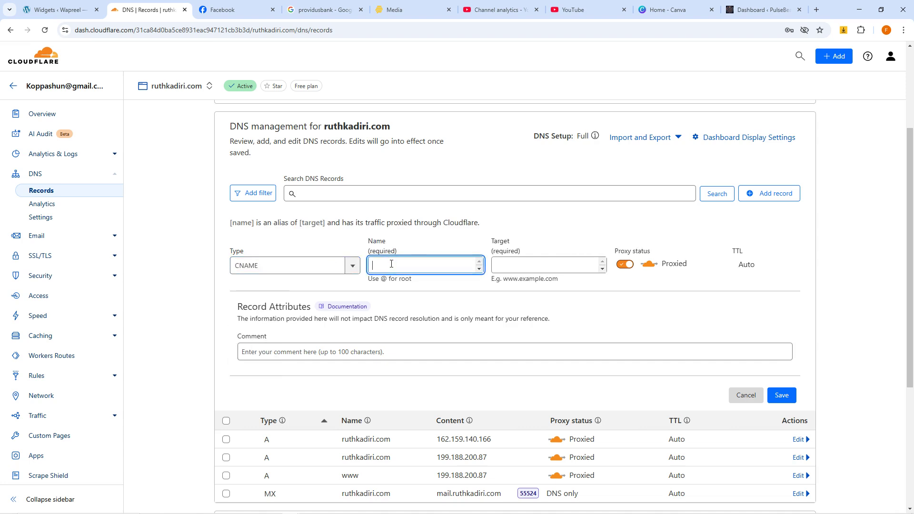
pyautogui.write('www')
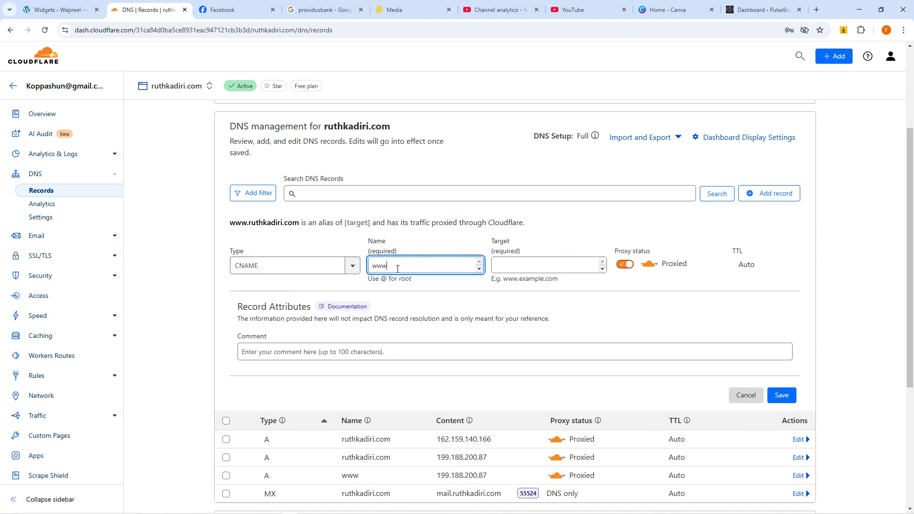
pyautogui.click(532, 268)
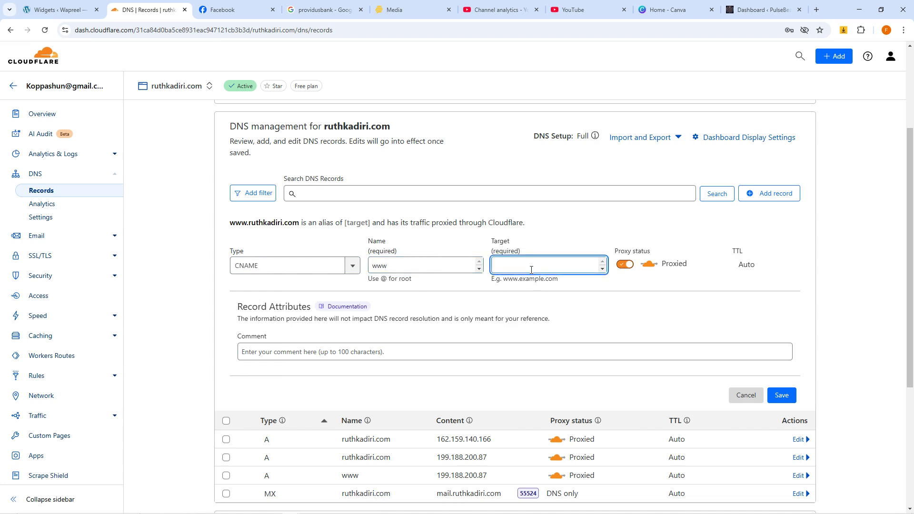
pyautogui.write('sites.ludicrous.cloud')
pyautogui.click(783, 396)
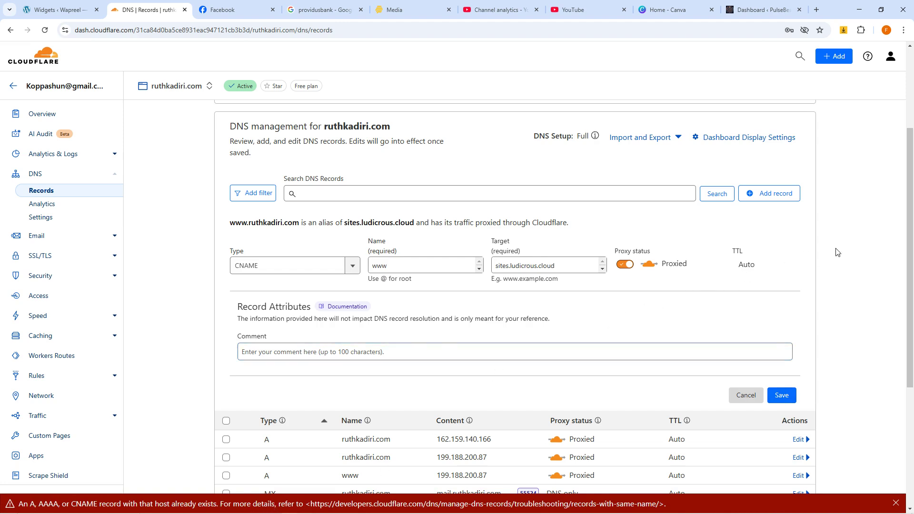
pyautogui.scroll(-2, 381, 386)
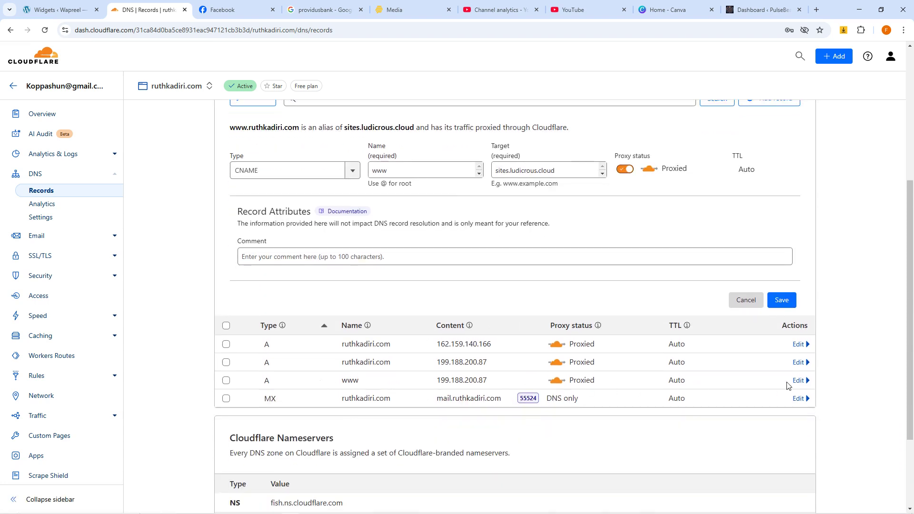
# Step: Convert the existing www A record into a CNAME pointing to sites.ludicrous.cloud and save
pyautogui.click(799, 380)
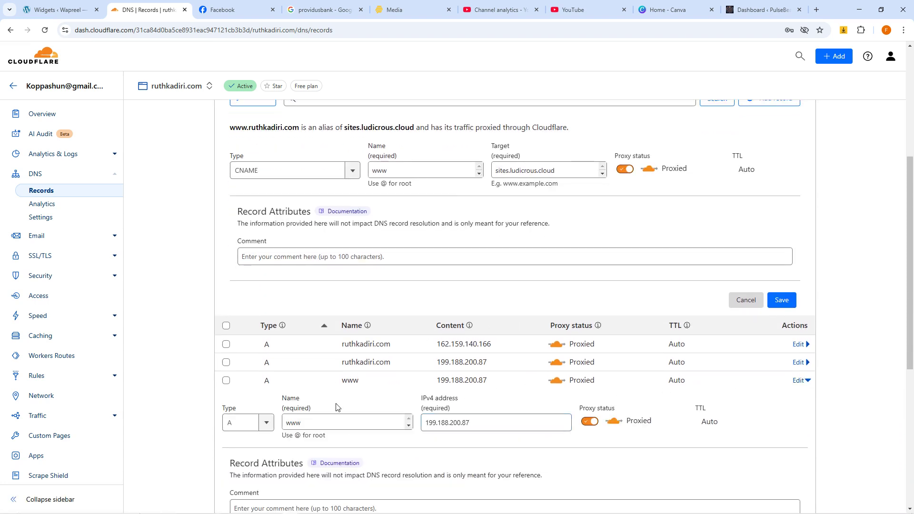
pyautogui.click(260, 425)
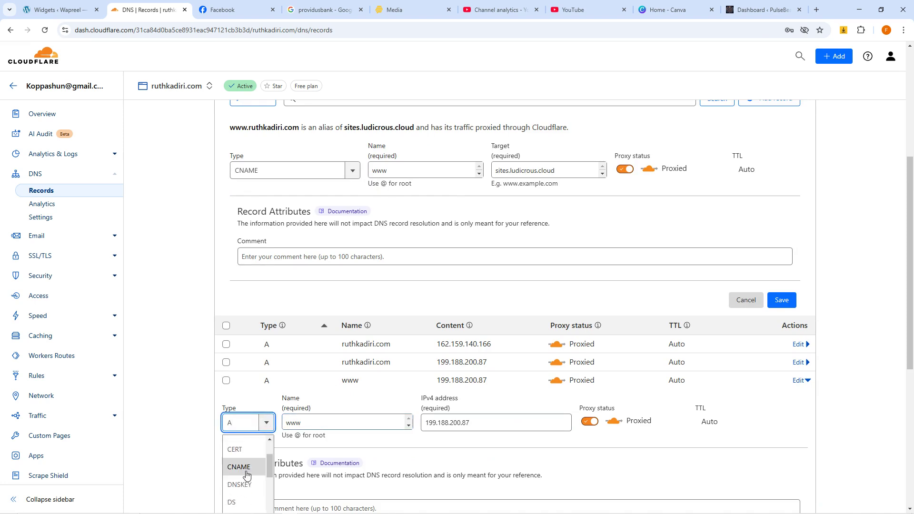
pyautogui.click(243, 468)
pyautogui.click(522, 423)
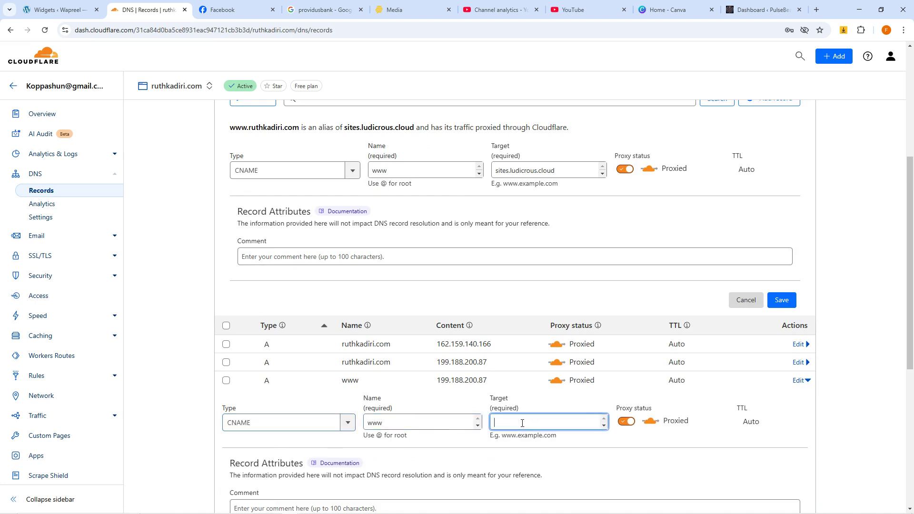
pyautogui.write('sites.ludicrous.cloud')
pyautogui.scroll(-3, 806, 418)
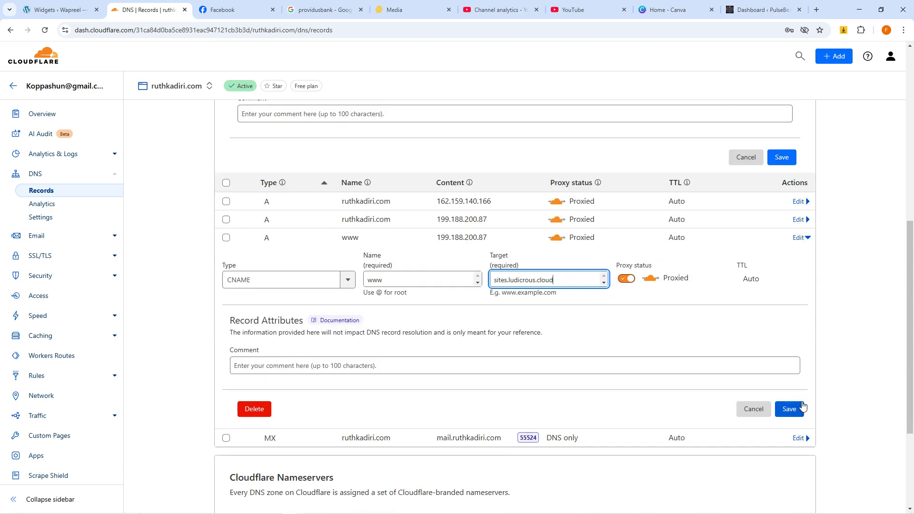
pyautogui.click(789, 409)
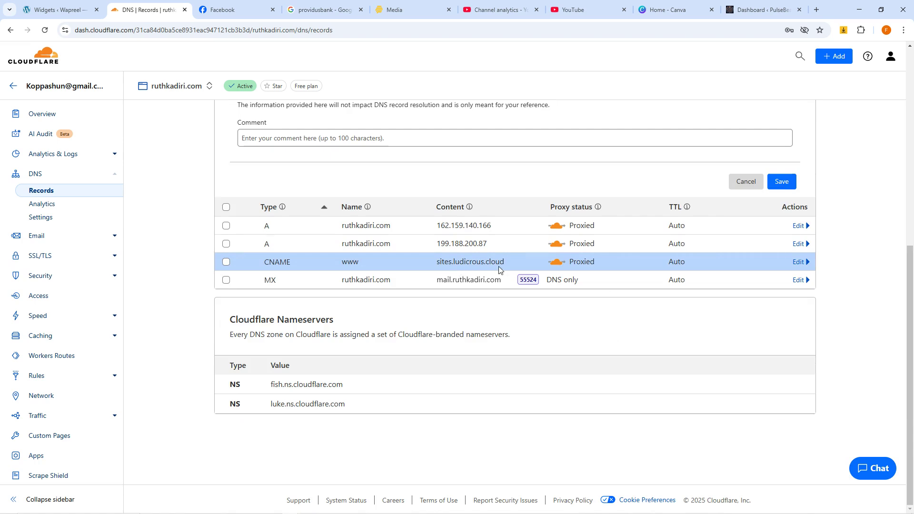
pyautogui.moveTo(300, 506)
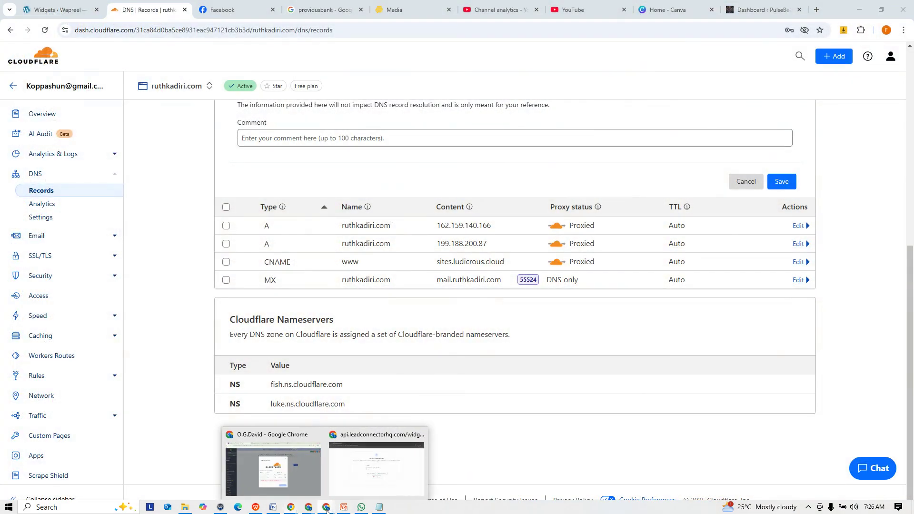
pyautogui.click(292, 473)
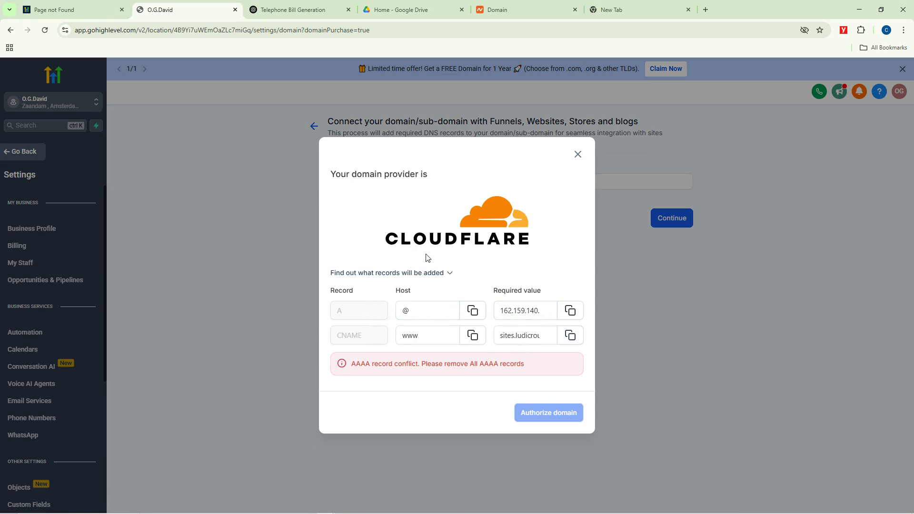
pyautogui.click(449, 274)
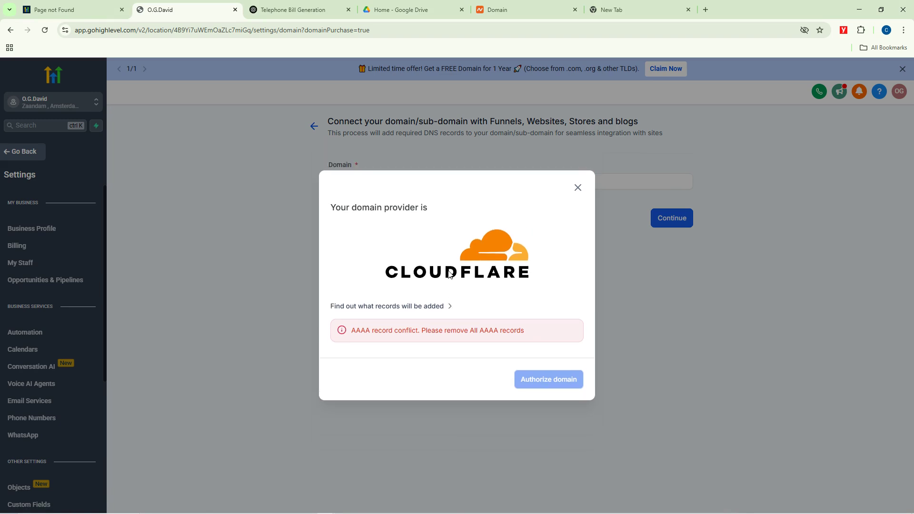
pyautogui.click(443, 305)
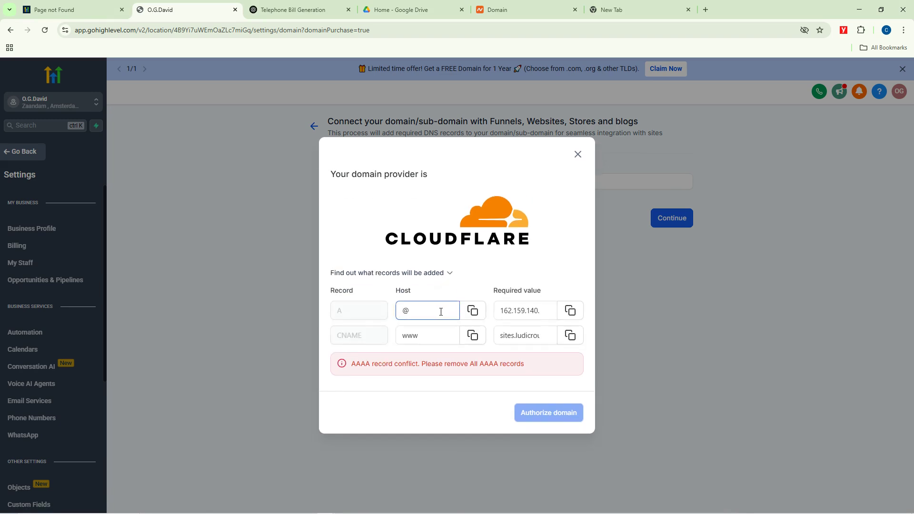
pyautogui.click(472, 311)
pyautogui.click(578, 155)
pyautogui.click(659, 220)
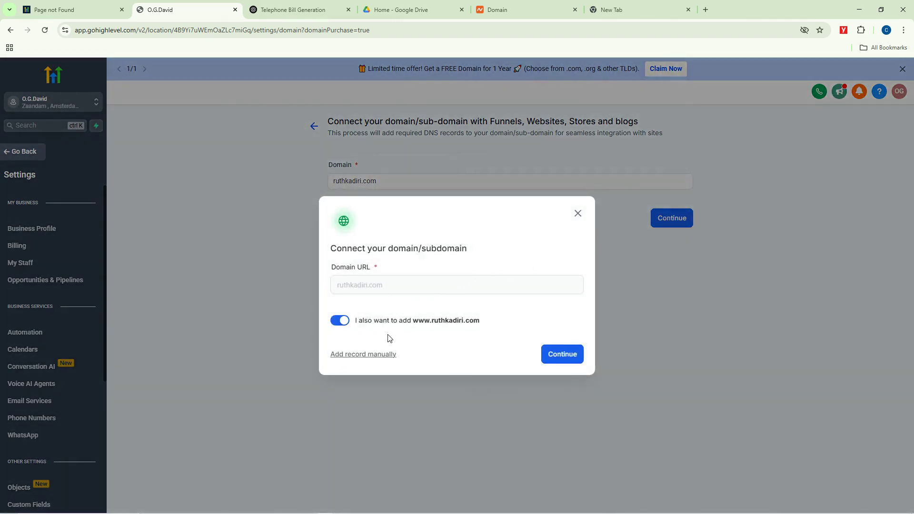
pyautogui.click(567, 354)
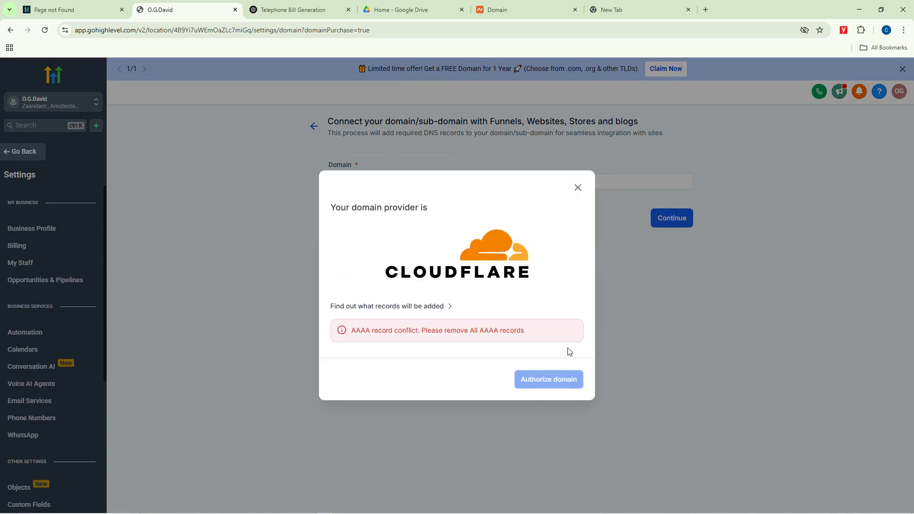
# Step: Review the required A record IP again, then close the dialog and the offer banner
pyautogui.click(444, 309)
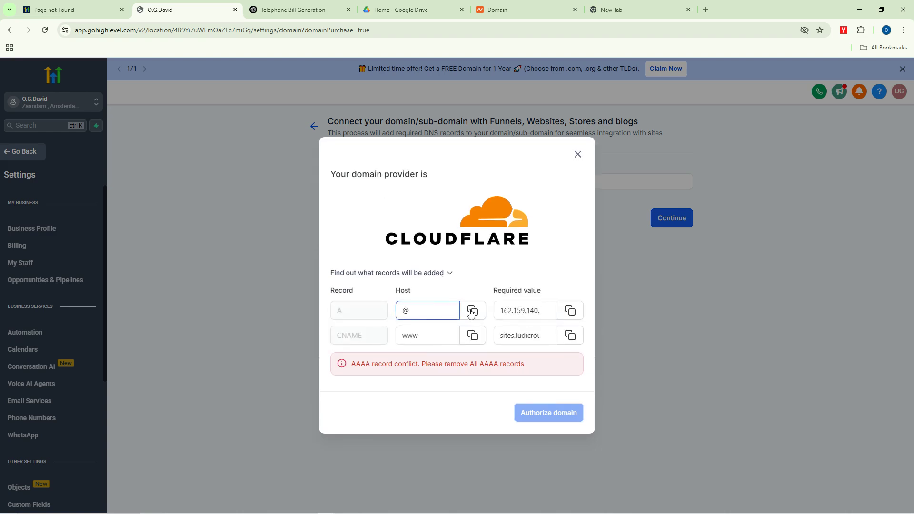
pyautogui.click(509, 311)
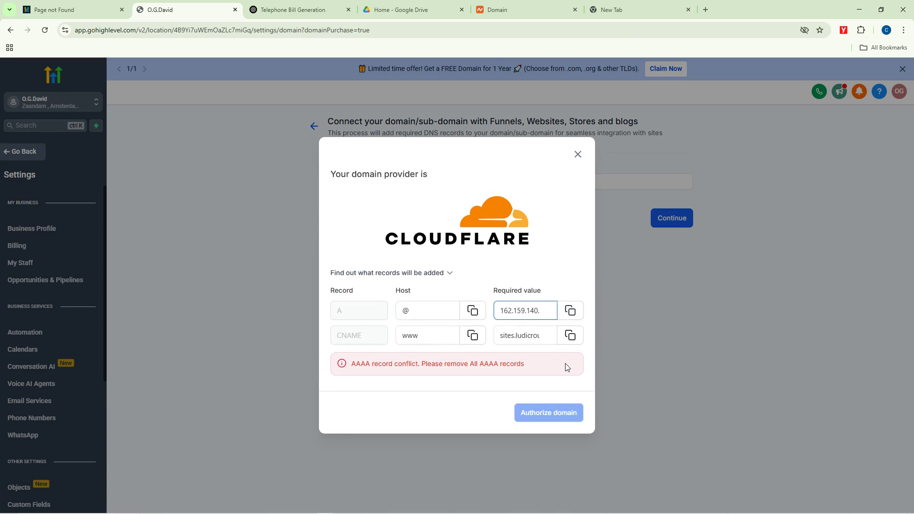
pyautogui.click(535, 412)
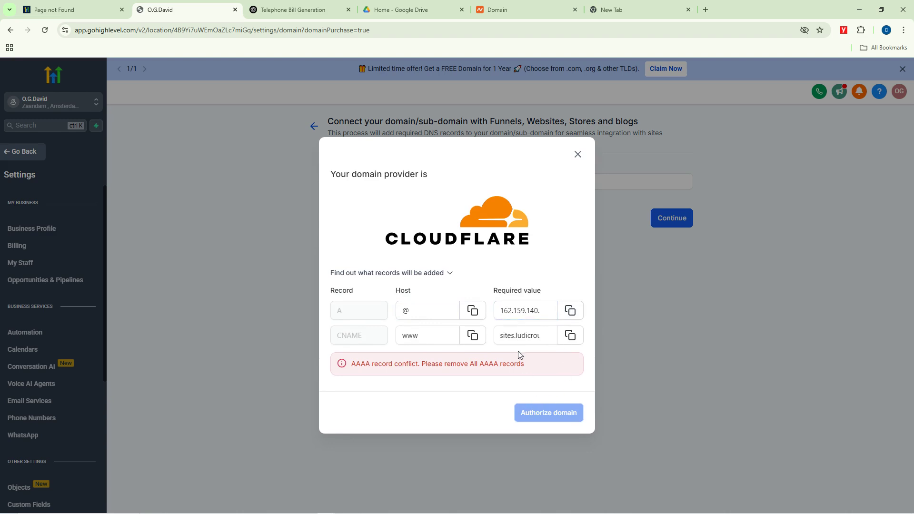
pyautogui.click(578, 155)
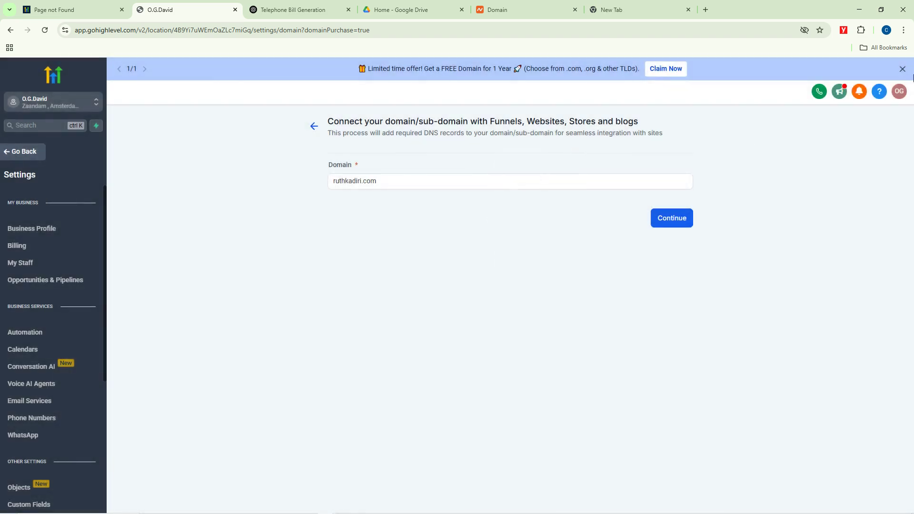
pyautogui.click(902, 68)
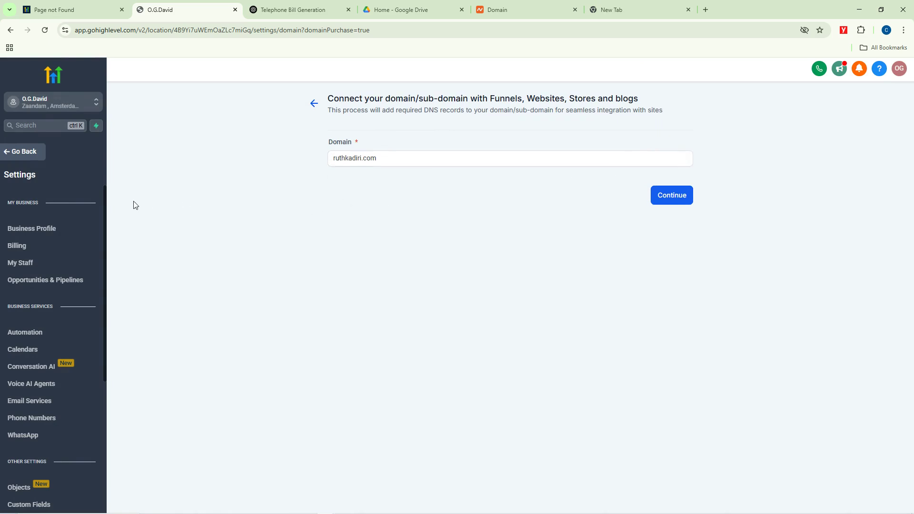
# Step: Go to Sites and check the blog's domain list, which is empty
pyautogui.click(30, 157)
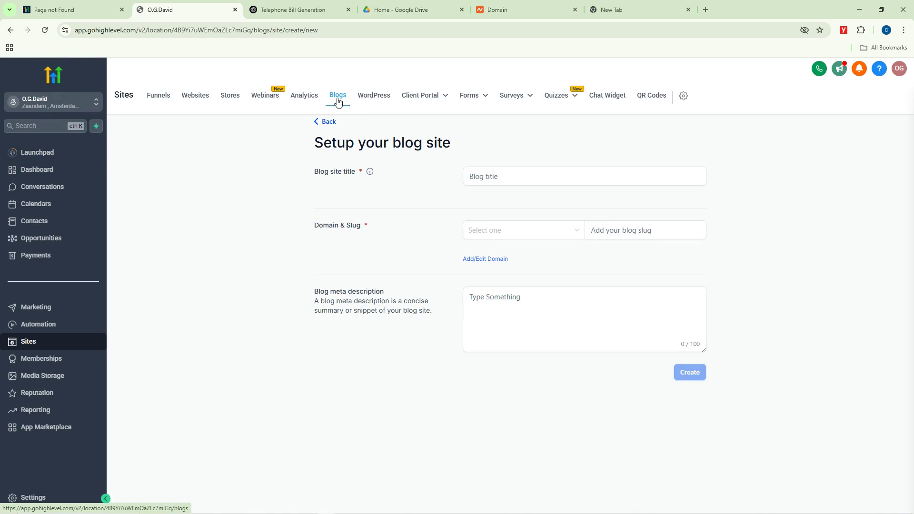
pyautogui.click(514, 232)
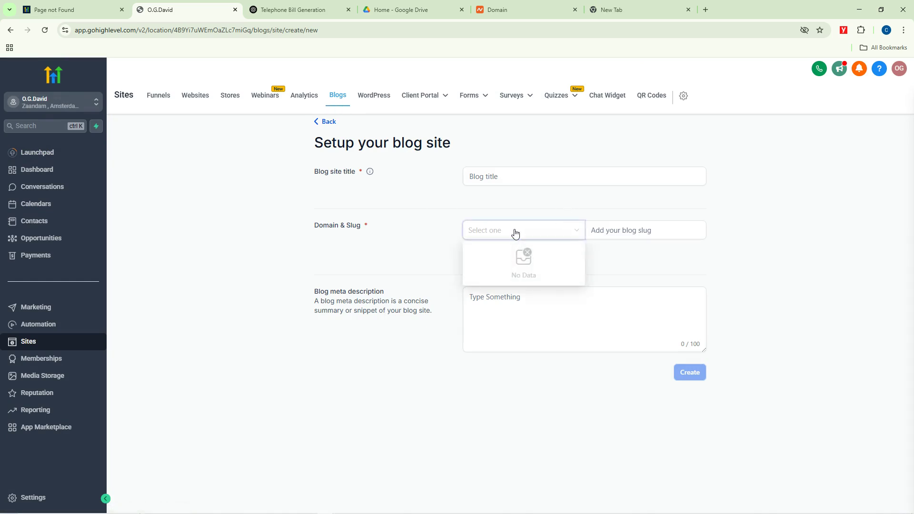
pyautogui.click(427, 252)
pyautogui.click(490, 237)
pyautogui.click(459, 200)
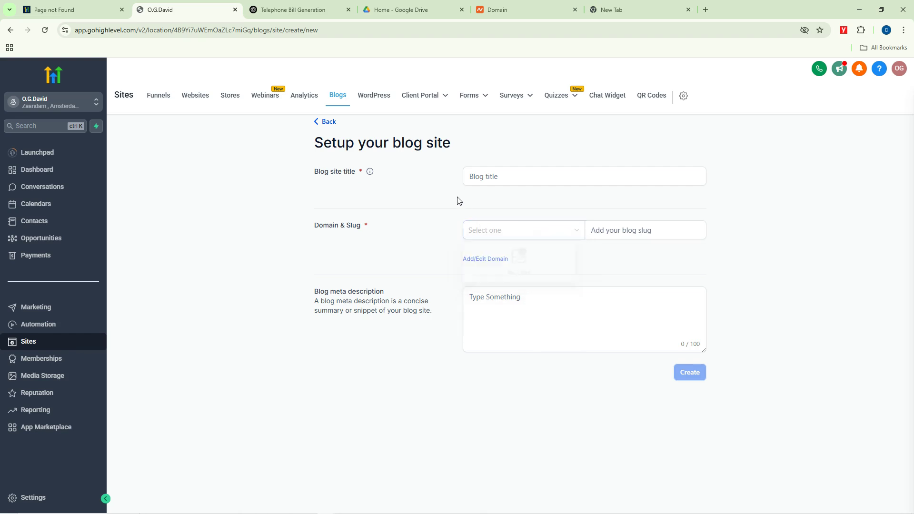
# Step: Review the zero-valued Forms, Surveys and Websites analytics, then go to Stores
pyautogui.click(299, 100)
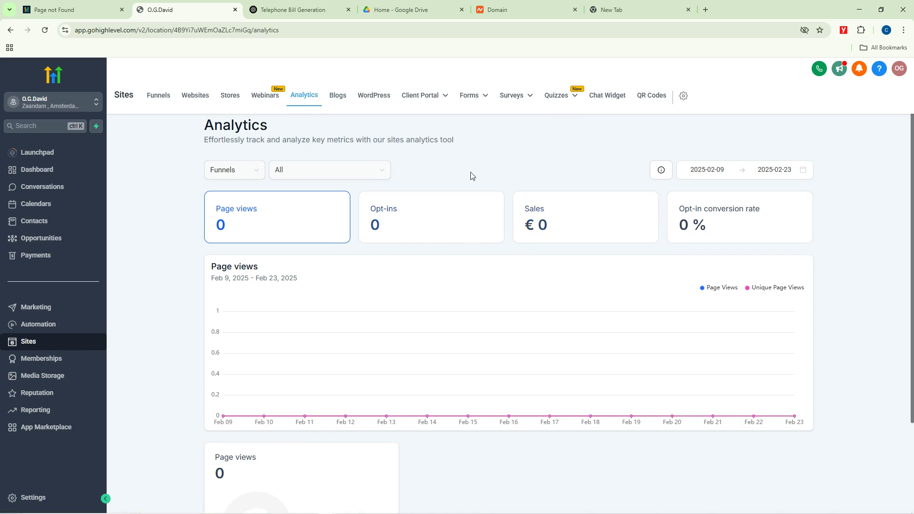
pyautogui.scroll(-3, 448, 224)
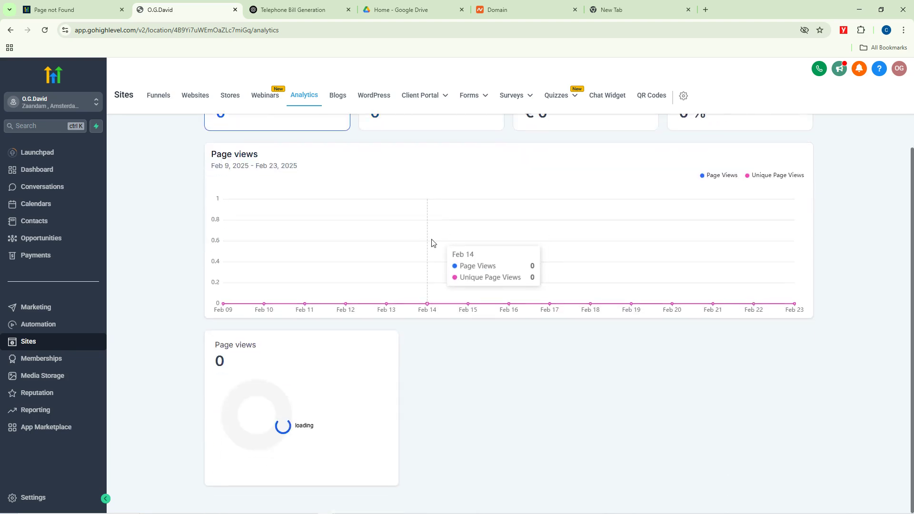
pyautogui.scroll(3, 432, 243)
pyautogui.click(248, 169)
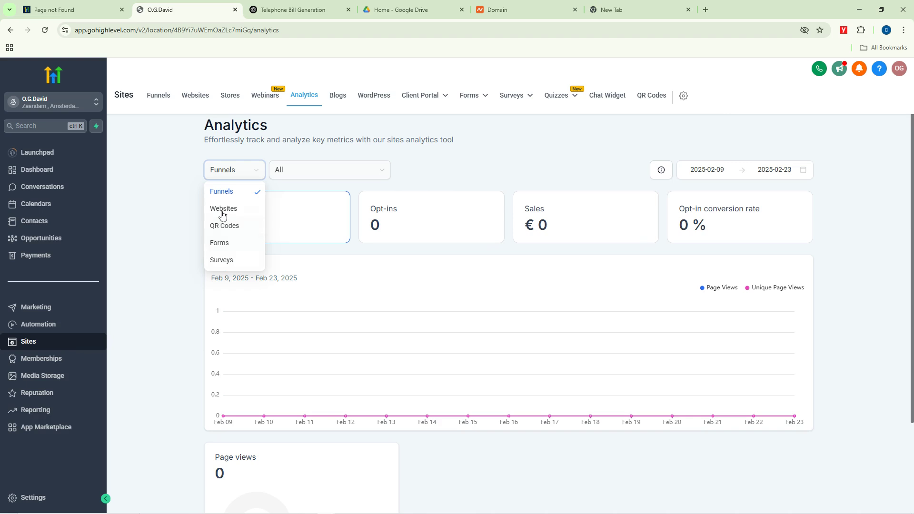
pyautogui.click(219, 243)
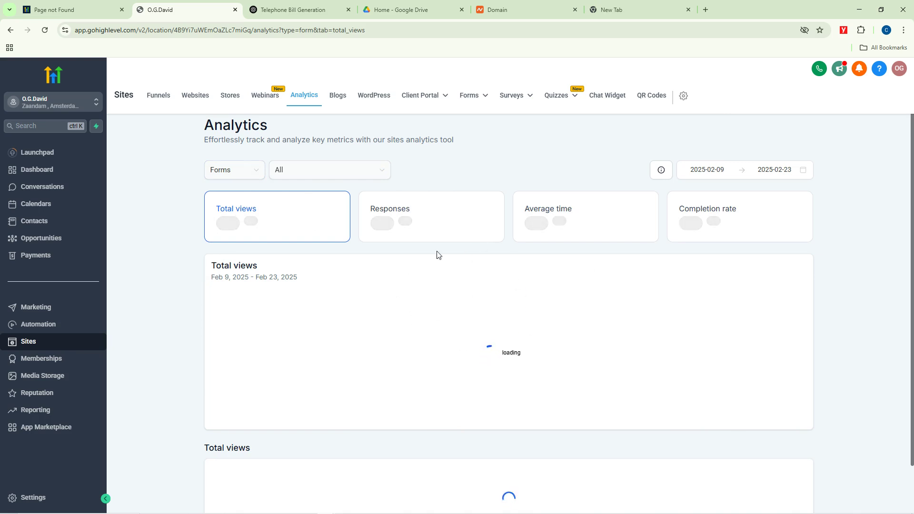
pyautogui.click(235, 172)
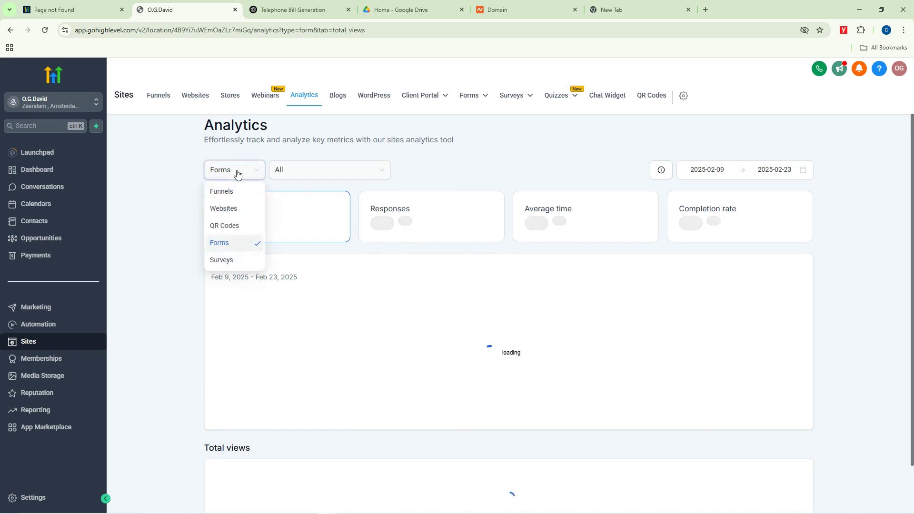
pyautogui.click(222, 260)
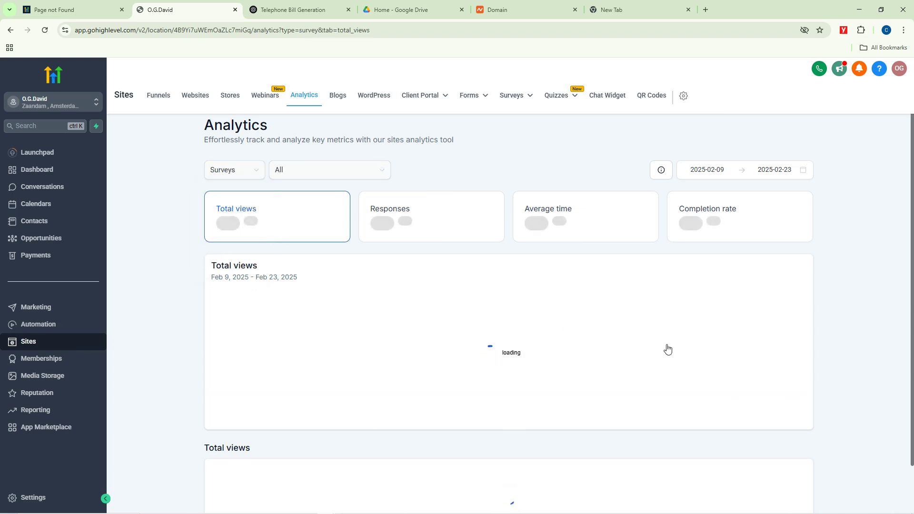
pyautogui.click(233, 170)
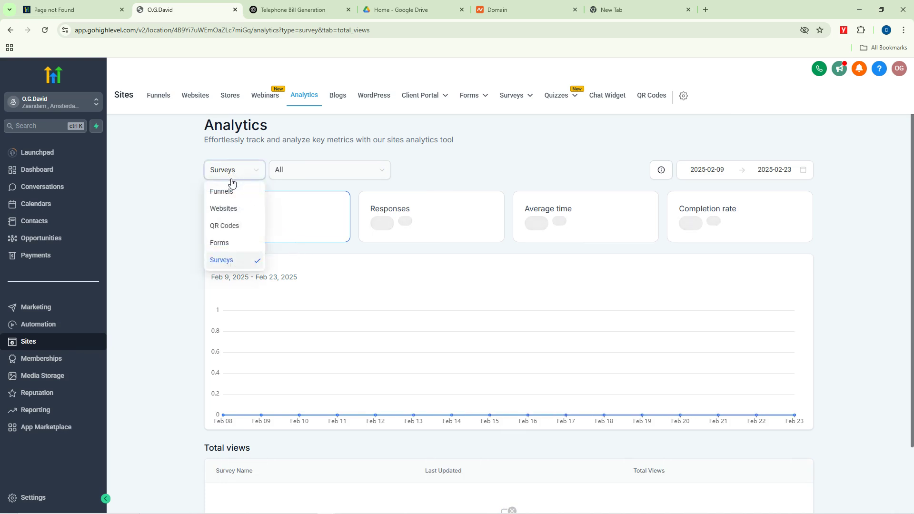
pyautogui.click(223, 210)
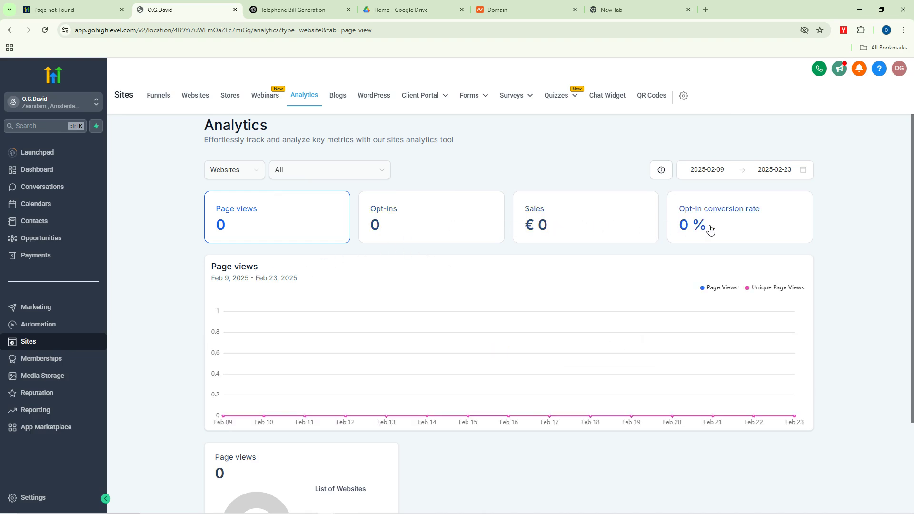
pyautogui.scroll(-2, 326, 289)
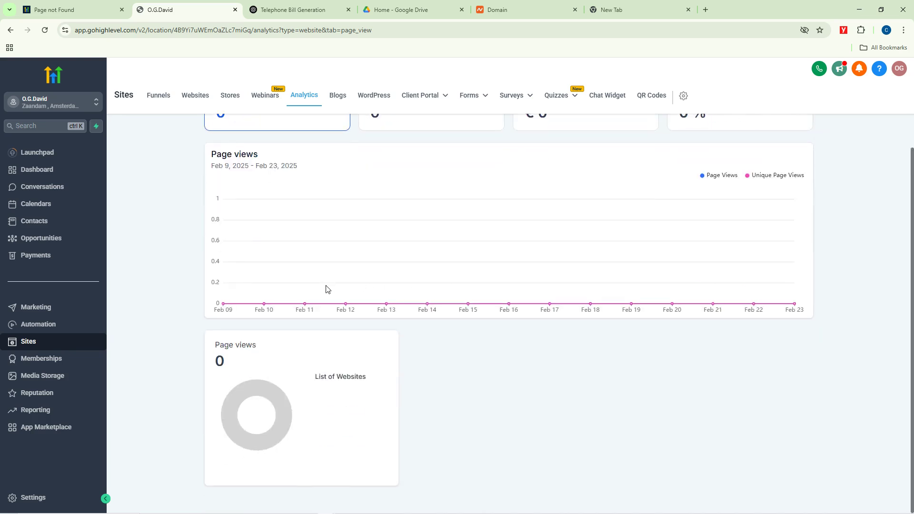
pyautogui.scroll(2, 280, 371)
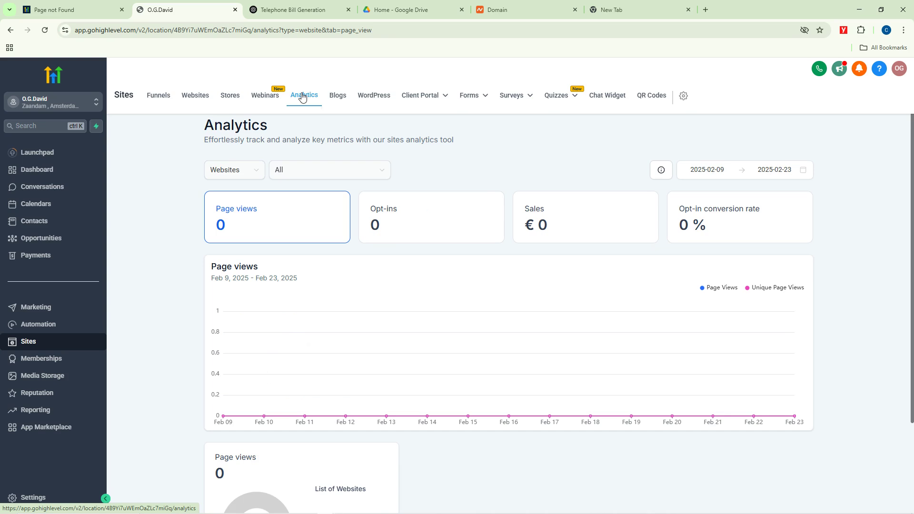
pyautogui.click(231, 98)
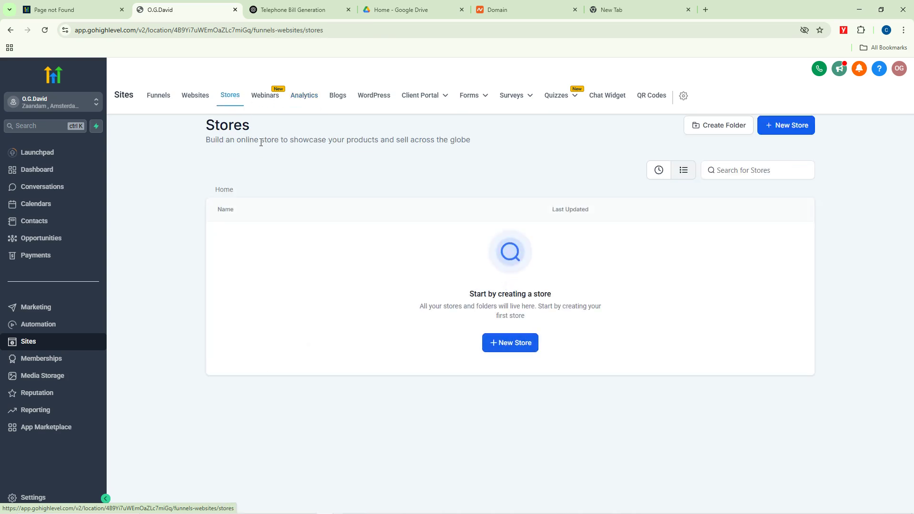
# Step: Start a new store and choose to build it from a template
pyautogui.click(514, 346)
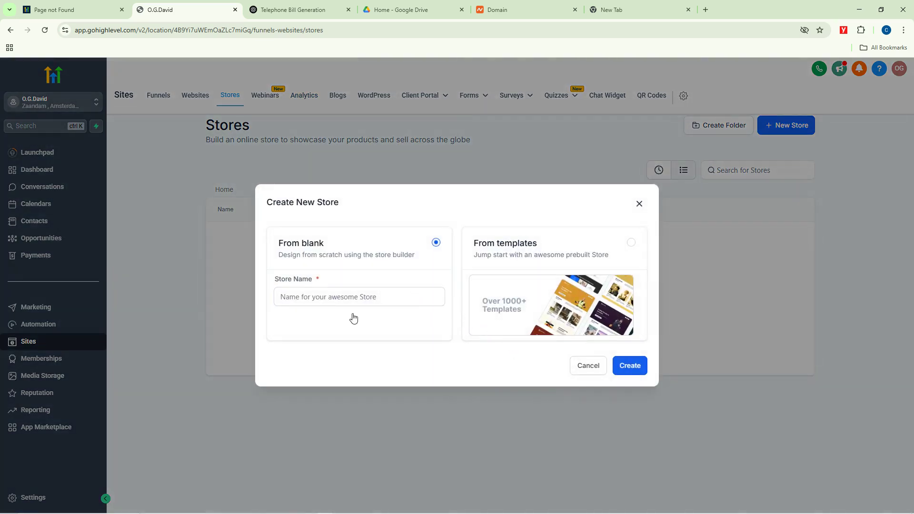
pyautogui.click(343, 297)
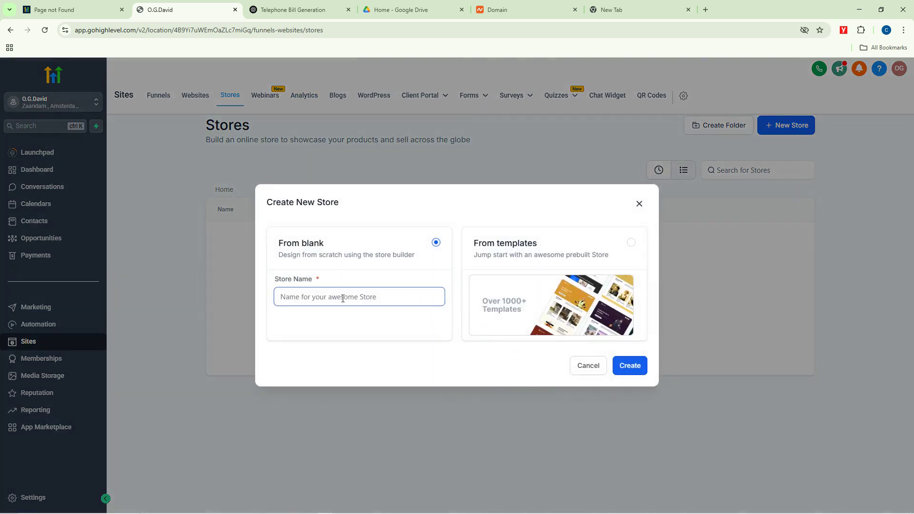
pyautogui.click(631, 243)
pyautogui.click(623, 366)
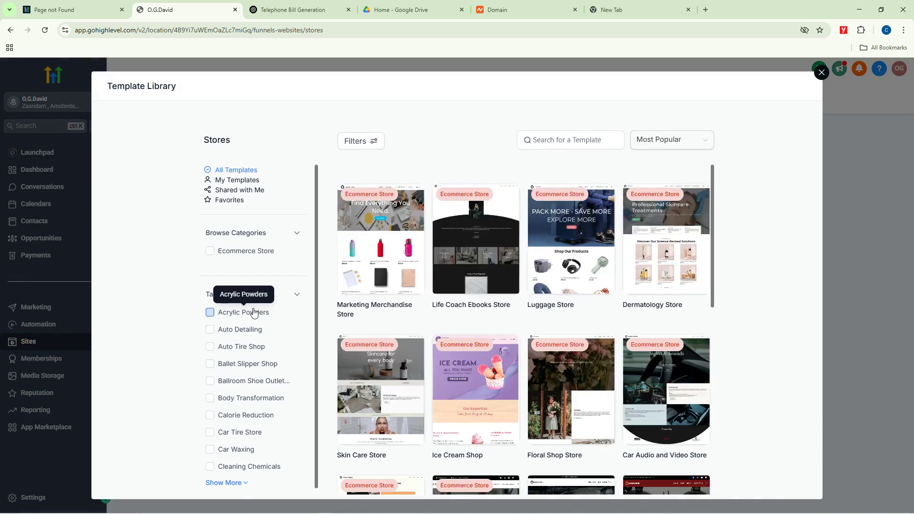
# Step: Browse the Template Library's ecommerce templates to find Dental Supplies
pyautogui.scroll(-7, 254, 313)
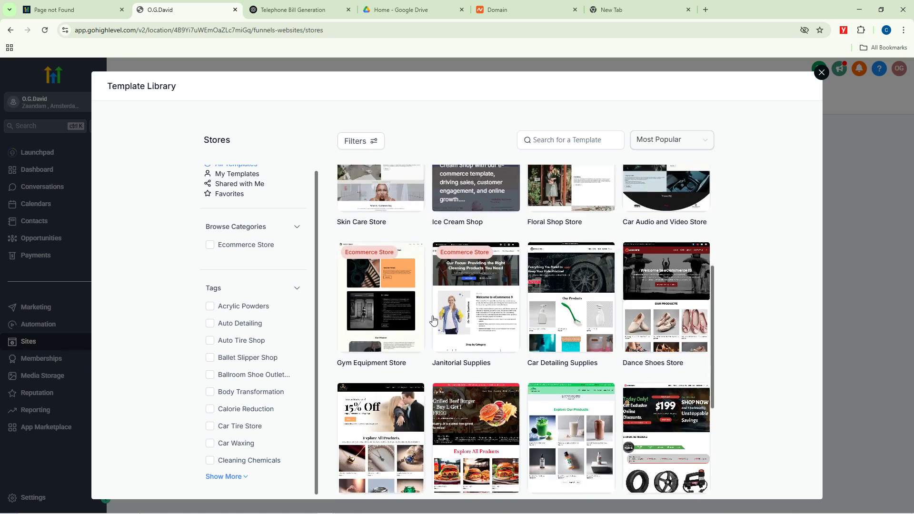
pyautogui.moveTo(456, 329)
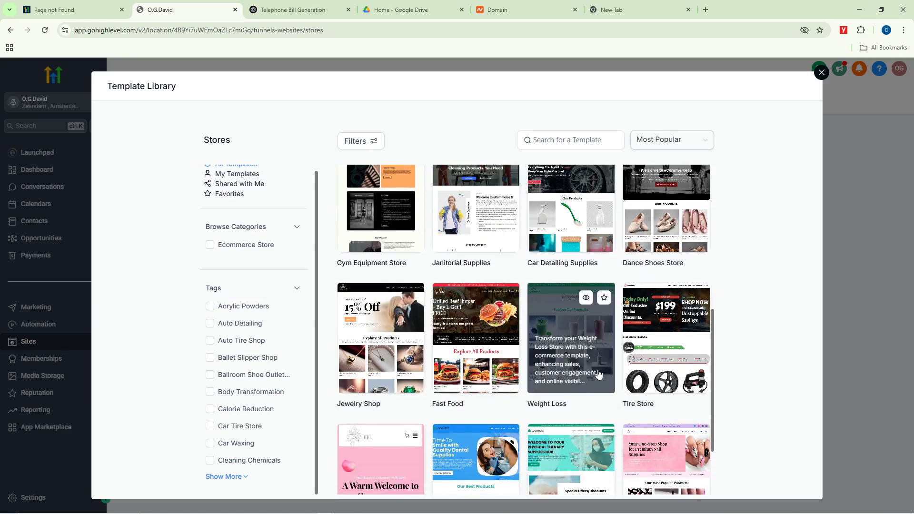
pyautogui.moveTo(659, 381)
pyautogui.moveTo(437, 413)
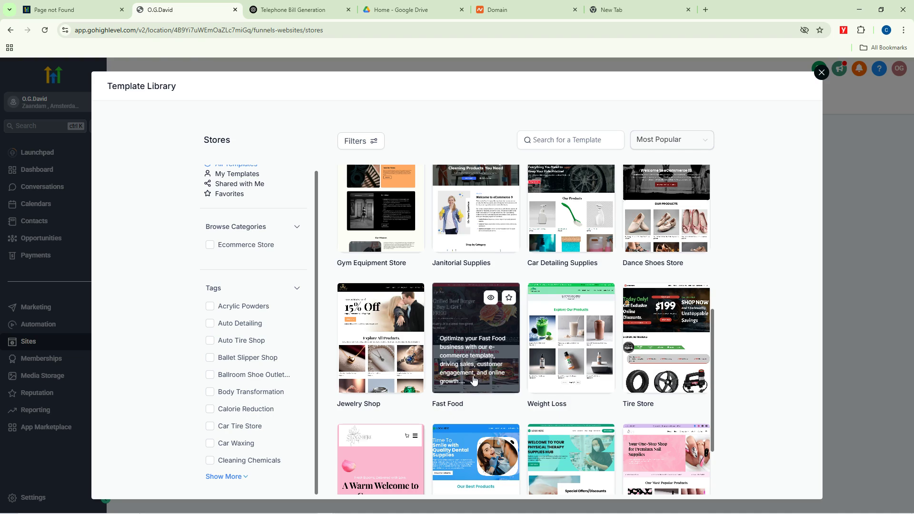
pyautogui.moveTo(563, 364)
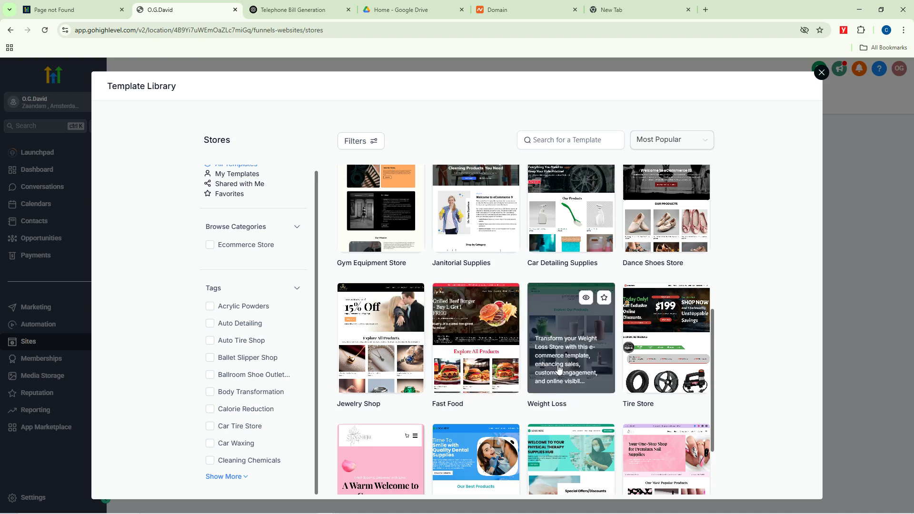
pyautogui.moveTo(360, 245)
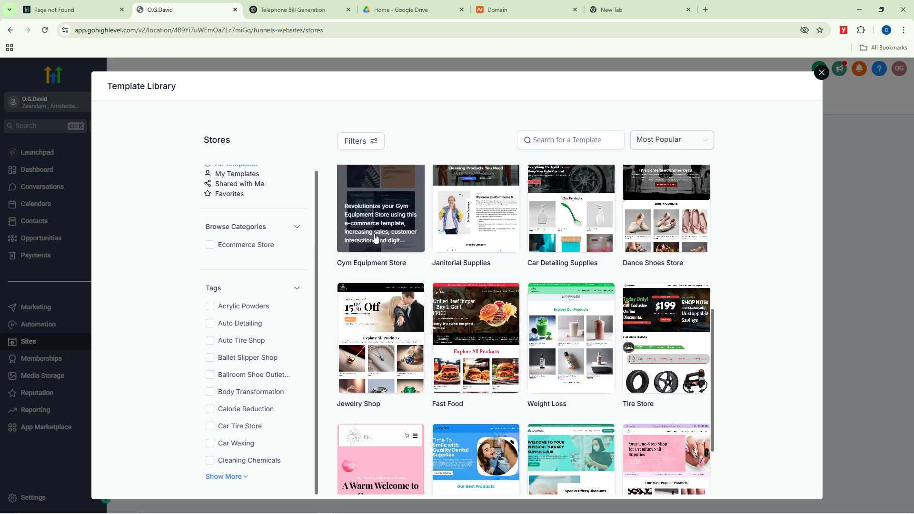
pyautogui.scroll(-2, 469, 374)
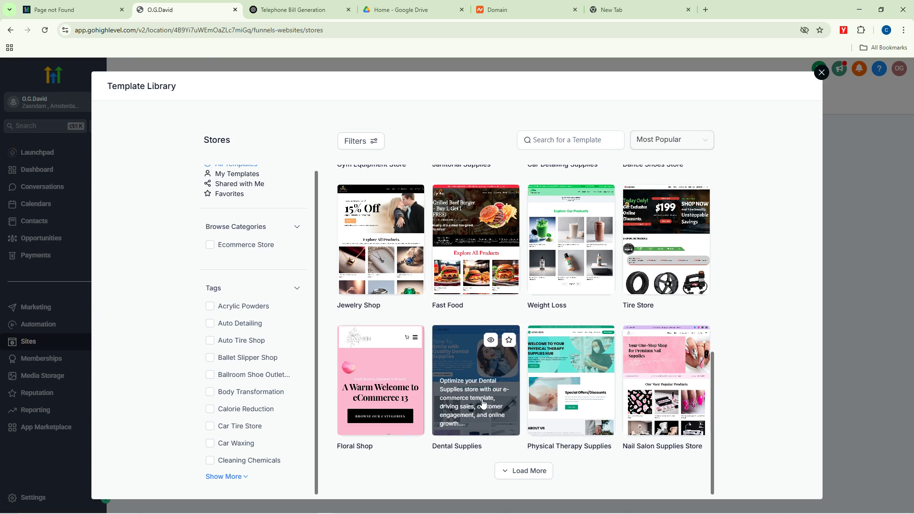
# Step: Preview the Dental Supplies template and create the store from it
pyautogui.click(490, 342)
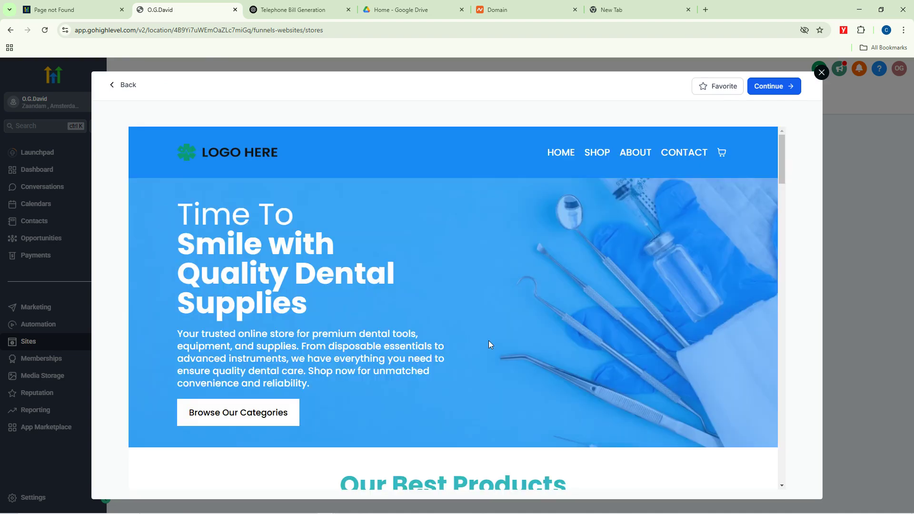
pyautogui.scroll(-6, 503, 318)
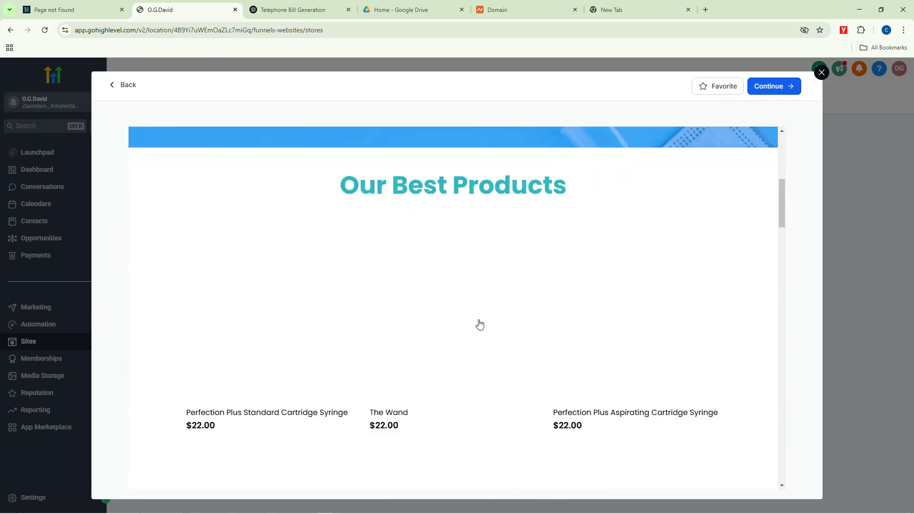
pyautogui.scroll(7, 410, 256)
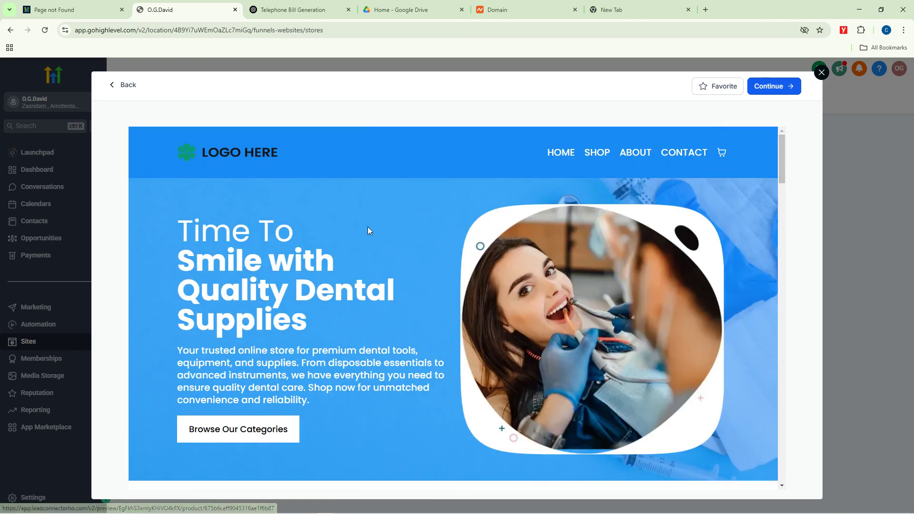
pyautogui.click(762, 90)
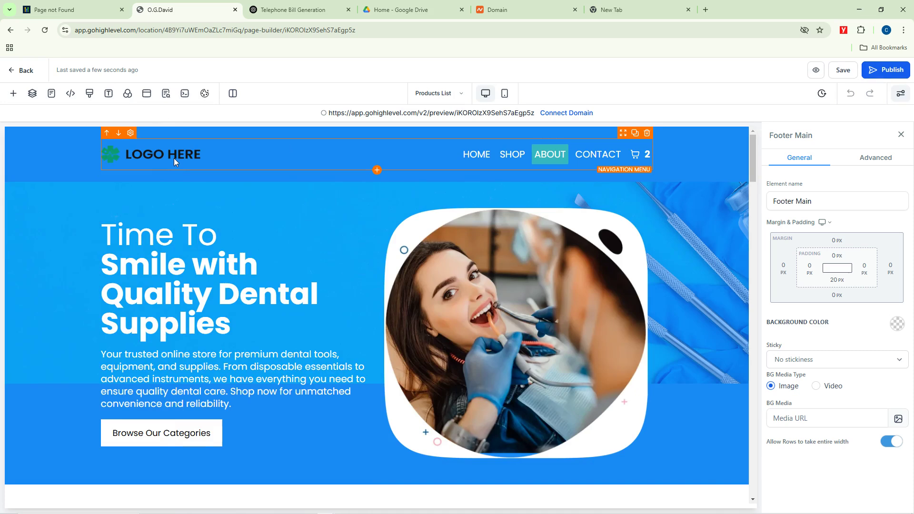
# Step: Add a new item to the navigation menu and title it Visit Us
pyautogui.click(173, 157)
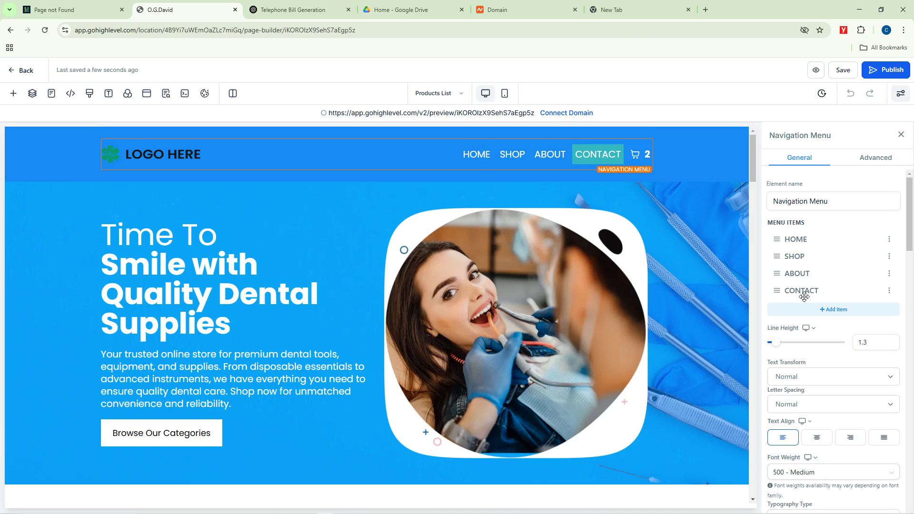
pyautogui.scroll(-2, 814, 289)
pyautogui.scroll(3, 819, 285)
pyautogui.click(831, 310)
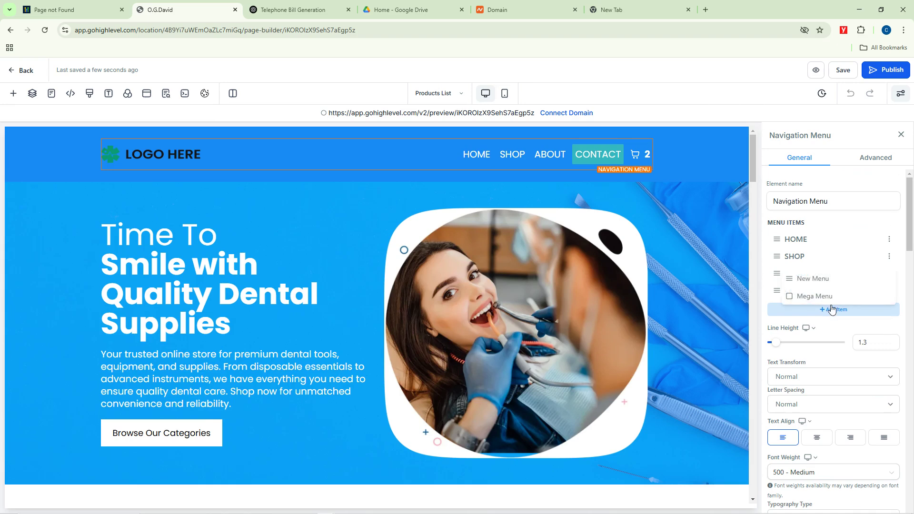
pyautogui.click(813, 279)
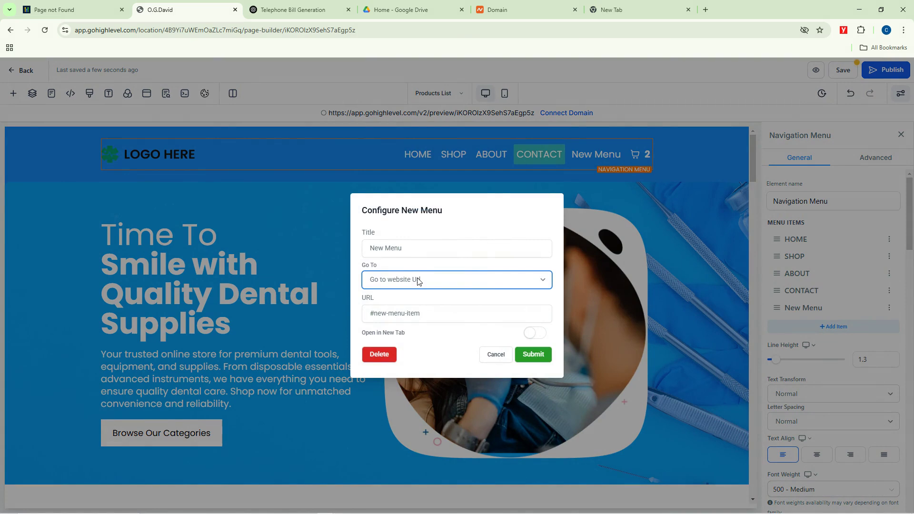
pyautogui.click(406, 253)
pyautogui.moveTo(414, 249); pyautogui.dragTo(367, 253)
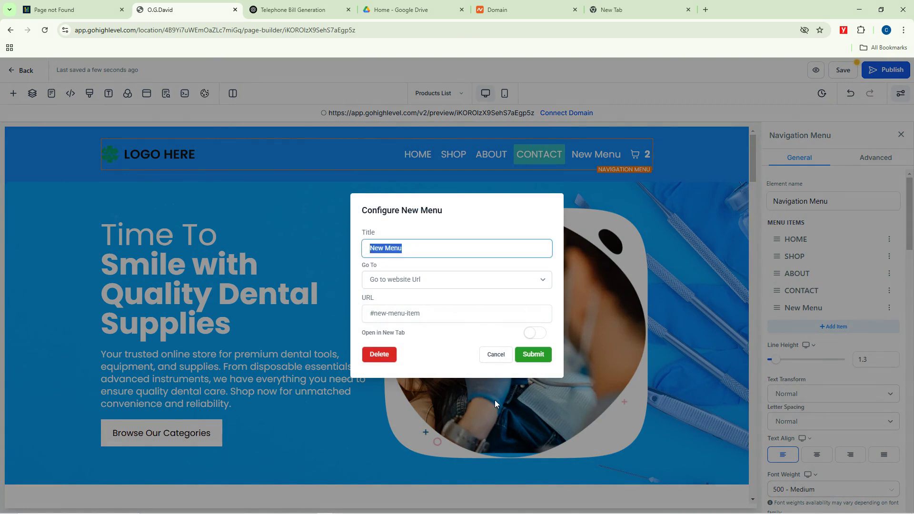
pyautogui.press('BackSpace')
pyautogui.write('Visit Today')
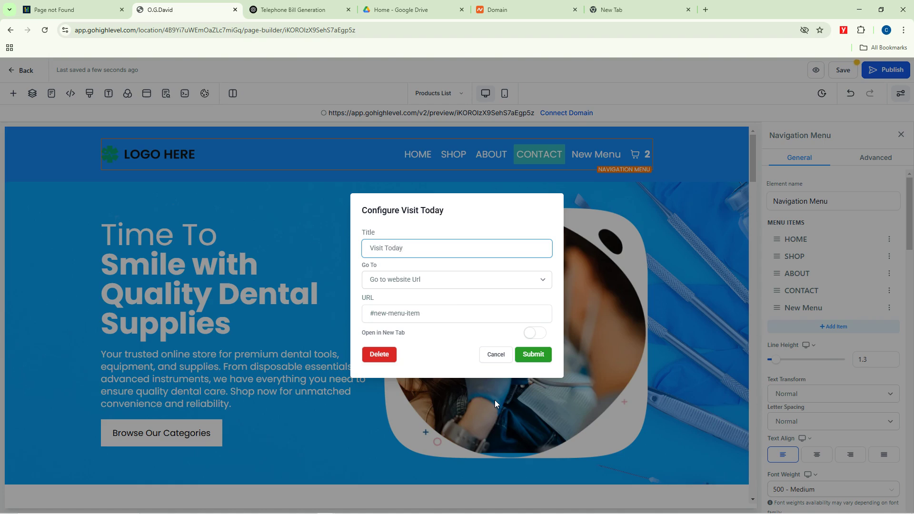
pyautogui.hotkey('ctrl', 'a')
pyautogui.press('BackSpace')
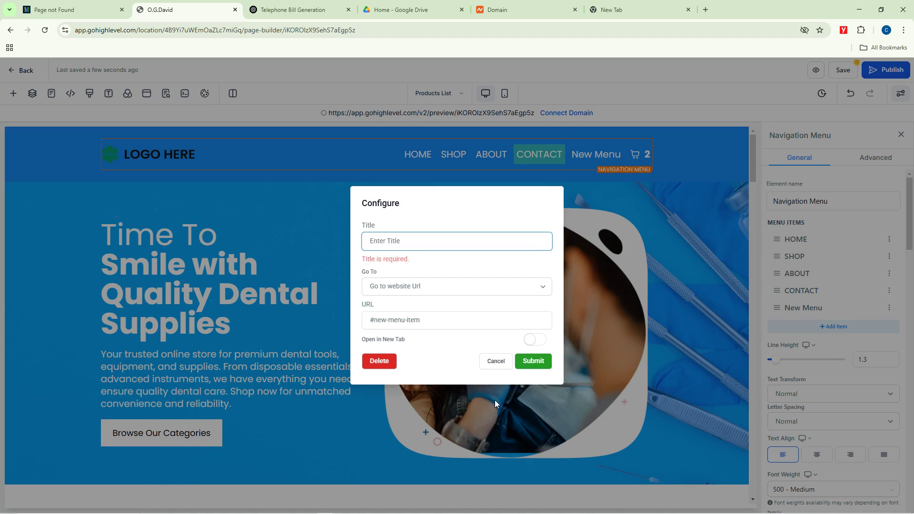
pyautogui.write('Visit Us')
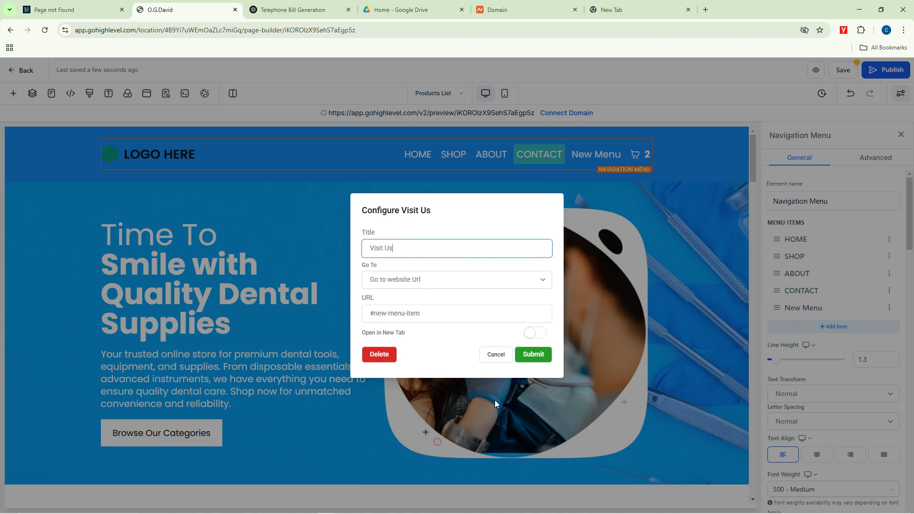
# Step: Link the Visit Us item to the store's Contact page and submit it
pyautogui.click(424, 279)
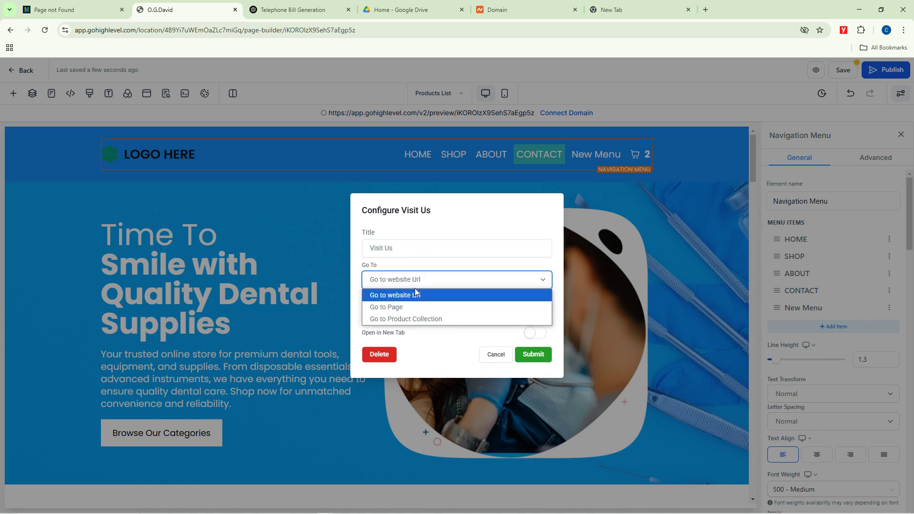
pyautogui.click(397, 308)
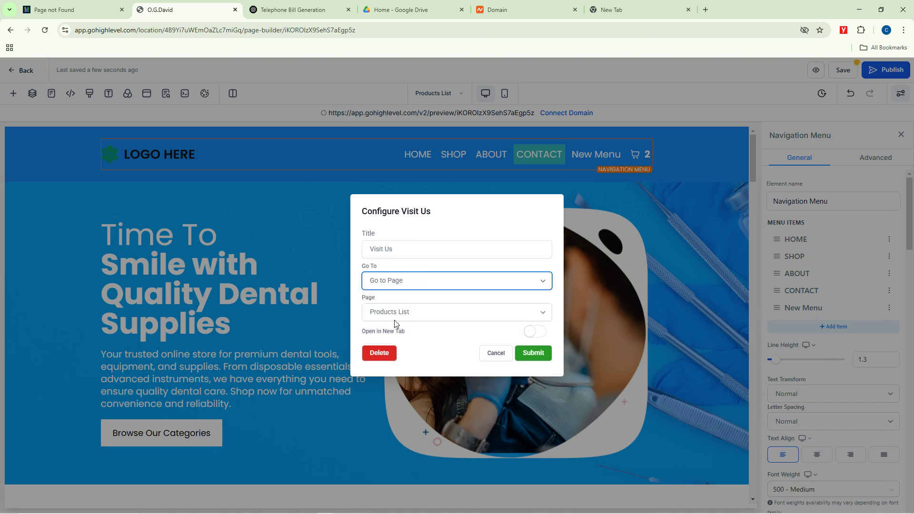
pyautogui.click(408, 313)
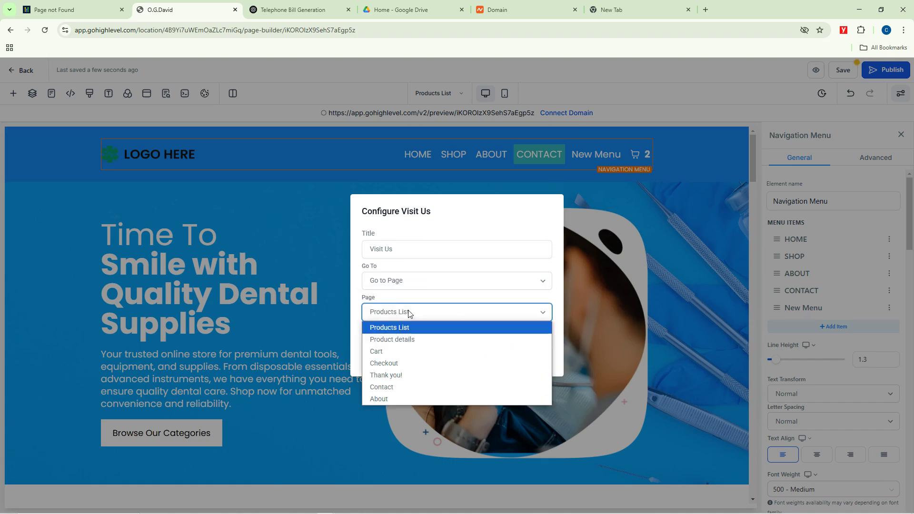
pyautogui.click(400, 387)
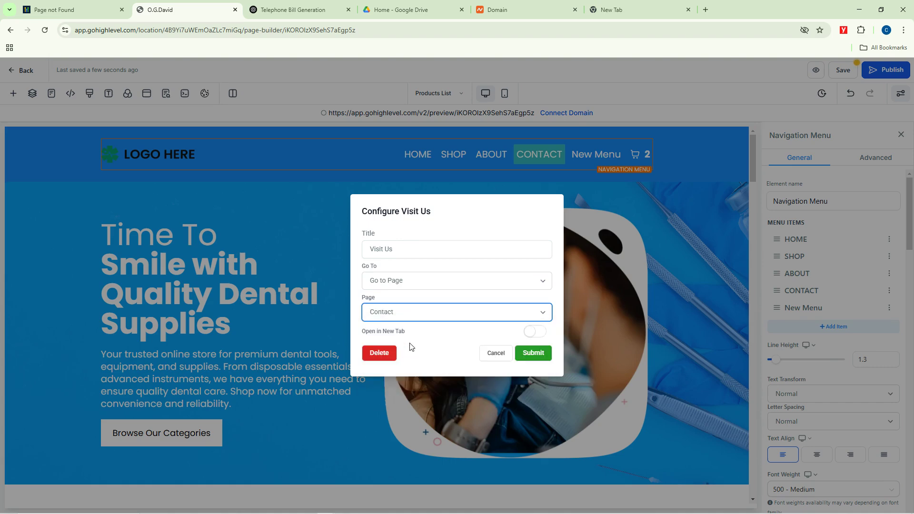
pyautogui.click(532, 353)
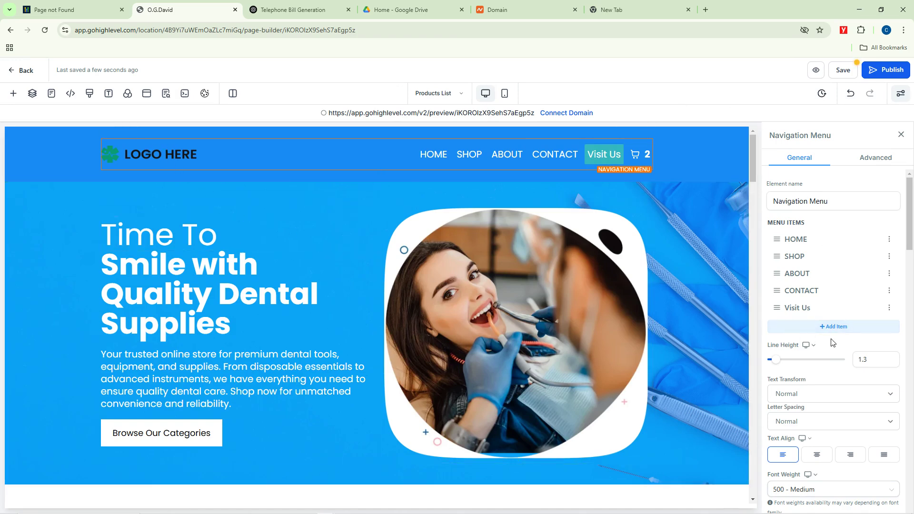
# Step: Review the Navigation Menu's advanced styling settings, then return to its general settings
pyautogui.scroll(-5, 832, 342)
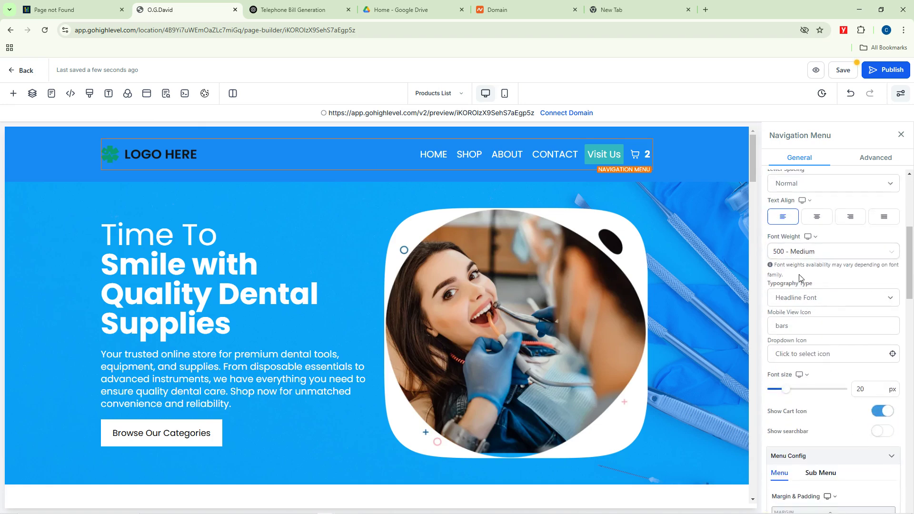
pyautogui.scroll(3, 799, 276)
pyautogui.scroll(-2, 799, 275)
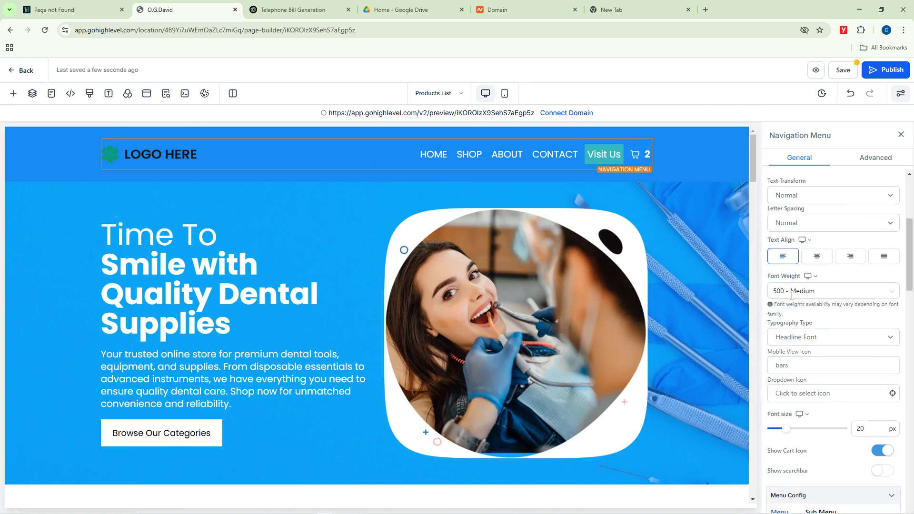
pyautogui.scroll(-9, 792, 296)
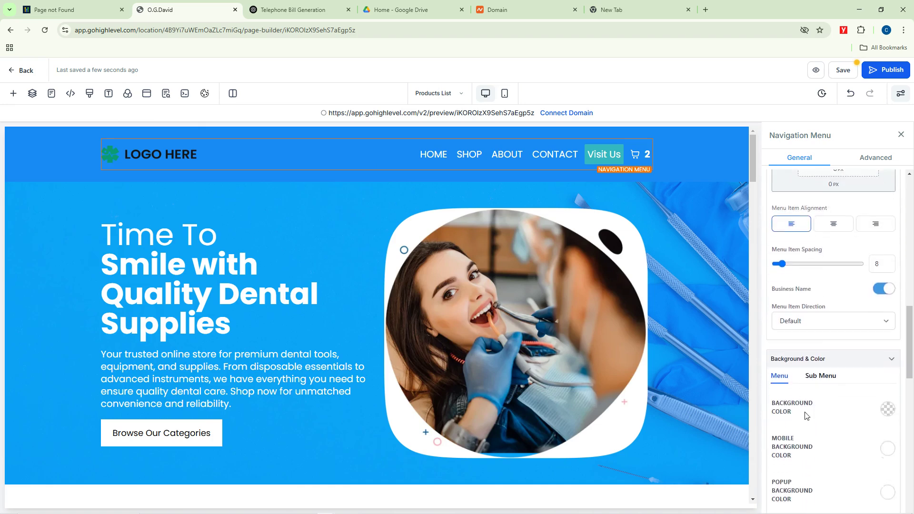
pyautogui.scroll(-2, 806, 416)
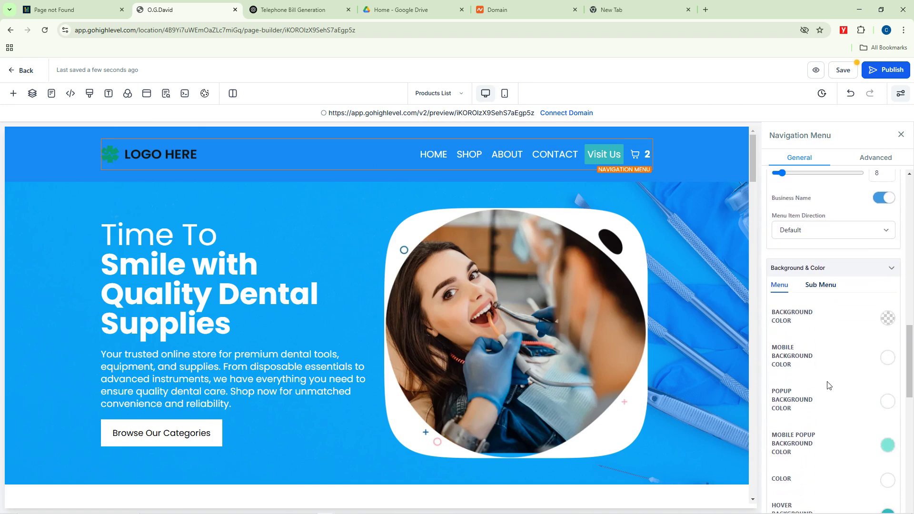
pyautogui.scroll(-9, 838, 385)
pyautogui.scroll(5, 852, 388)
pyautogui.click(869, 160)
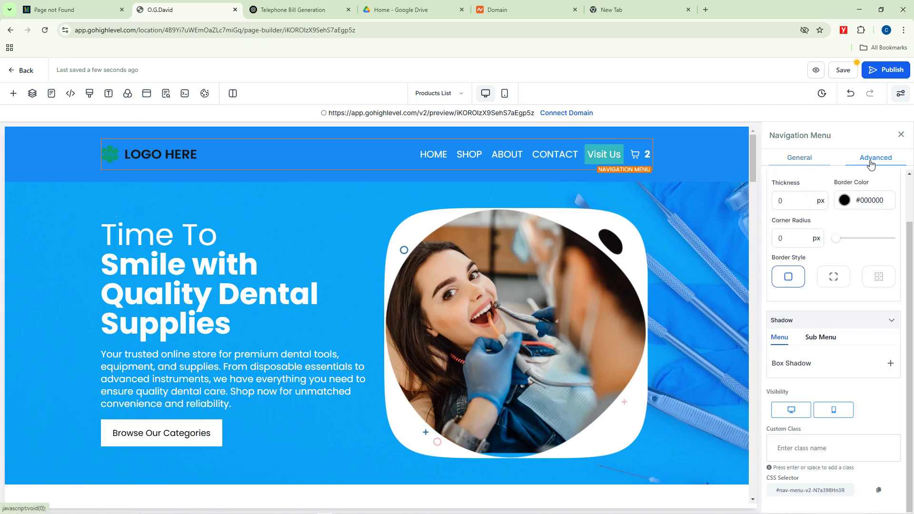
pyautogui.click(798, 160)
pyautogui.scroll(10, 831, 254)
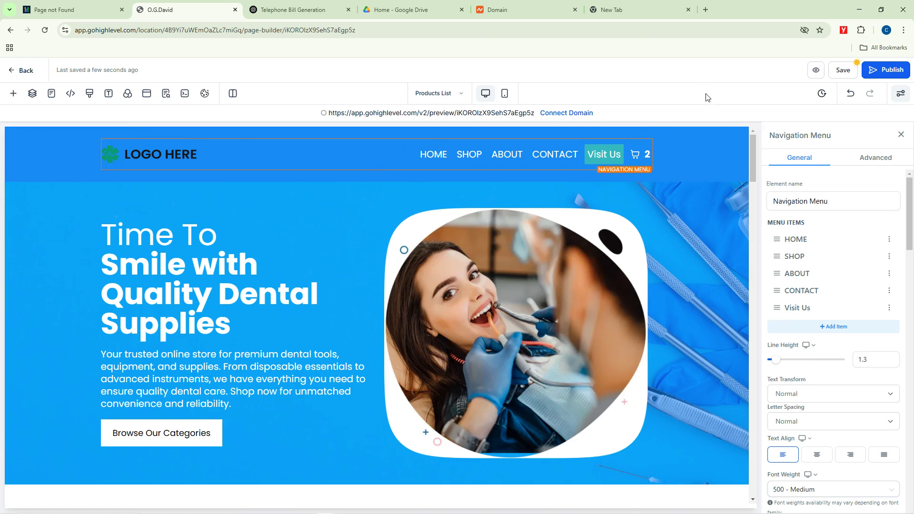
# Step: Replace the hero's Time To sub headline with 'Go On Now'
pyautogui.click(154, 272)
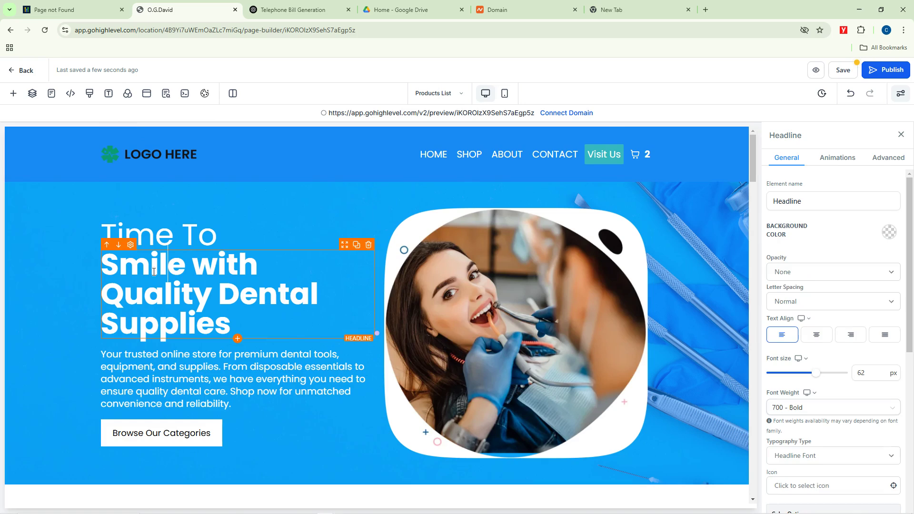
pyautogui.click(181, 313)
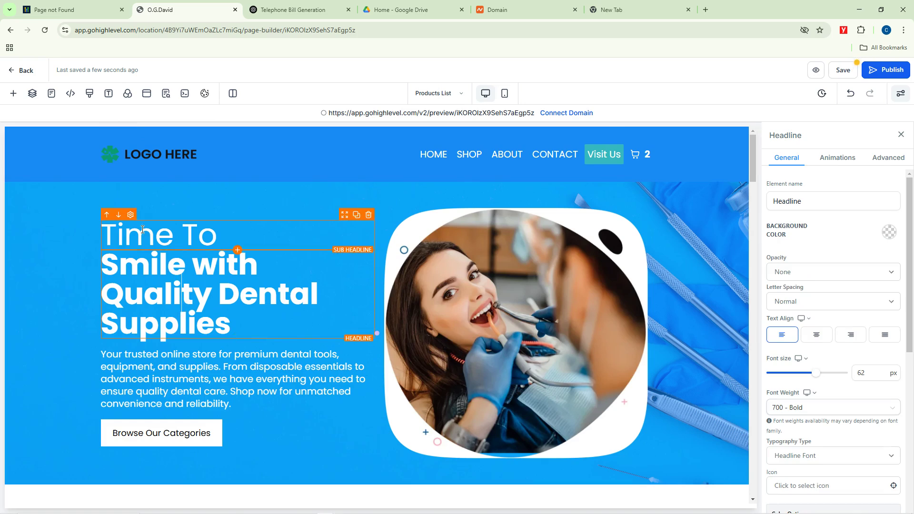
pyautogui.moveTo(240, 323); pyautogui.dragTo(102, 232)
pyautogui.click(213, 236)
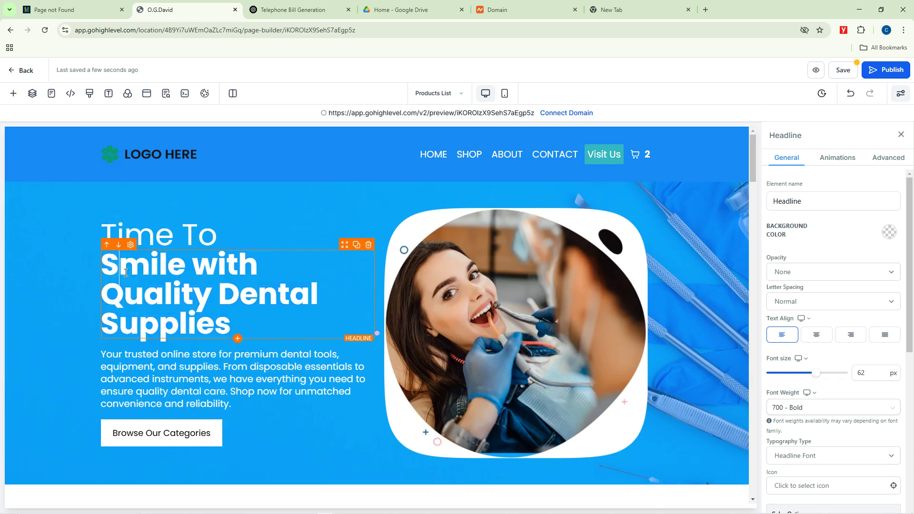
pyautogui.moveTo(213, 236); pyautogui.dragTo(105, 234)
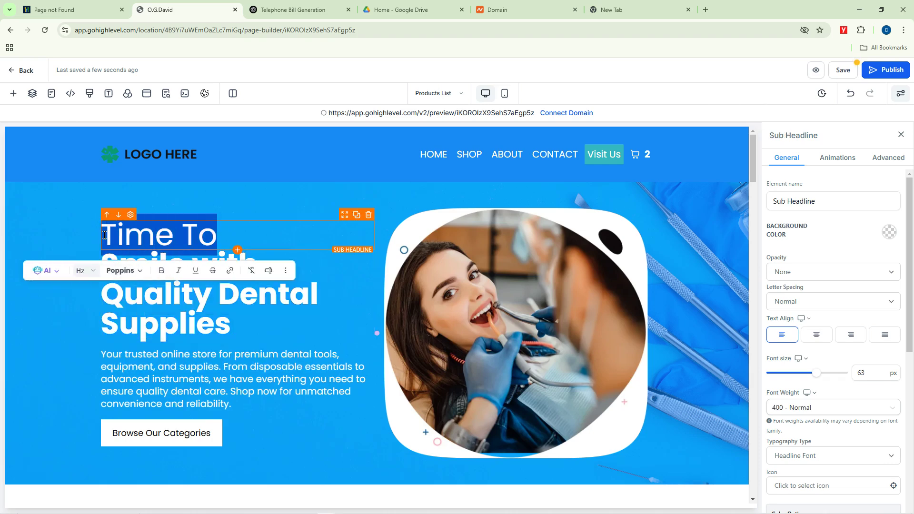
pyautogui.write('Go')
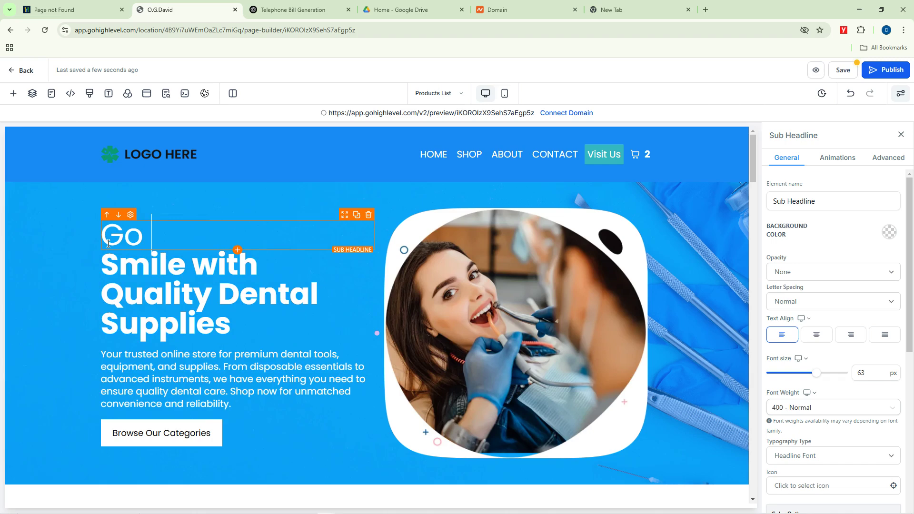
pyautogui.write(' On Now')
# Step: Change the hero headline to 'Get that Beautiful Smile Today!'
pyautogui.click(141, 301)
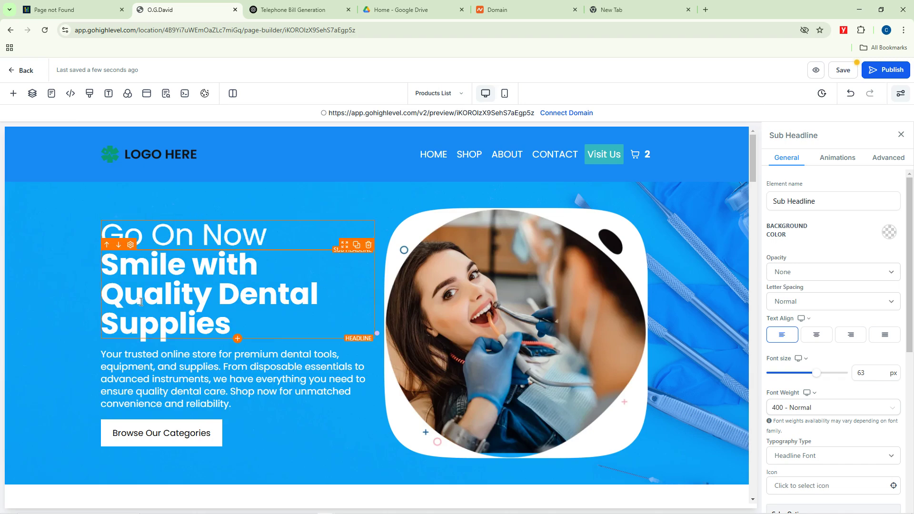
pyautogui.tripleClick(219, 310)
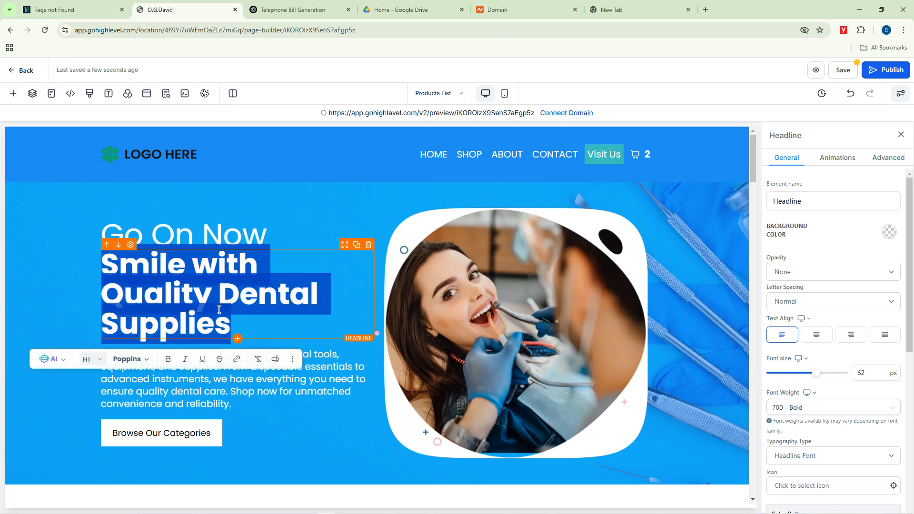
pyautogui.write('Get that ')
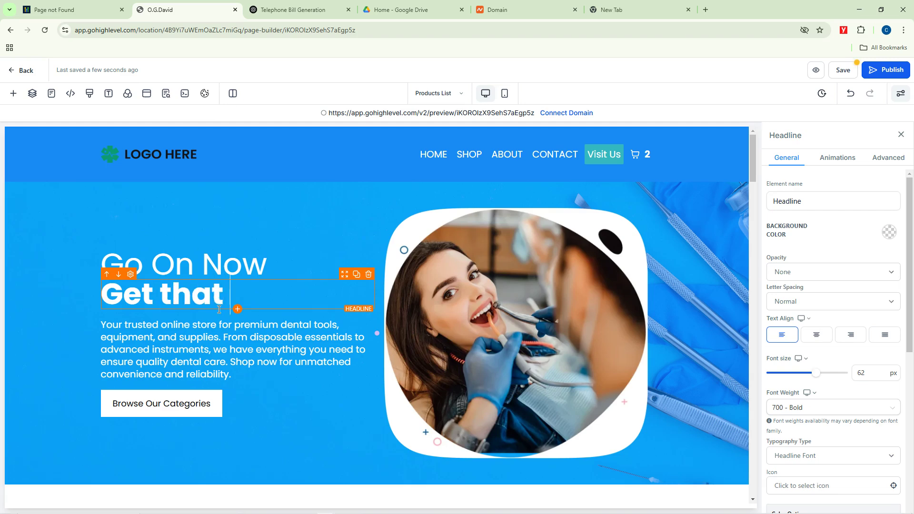
pyautogui.write('Beautiful')
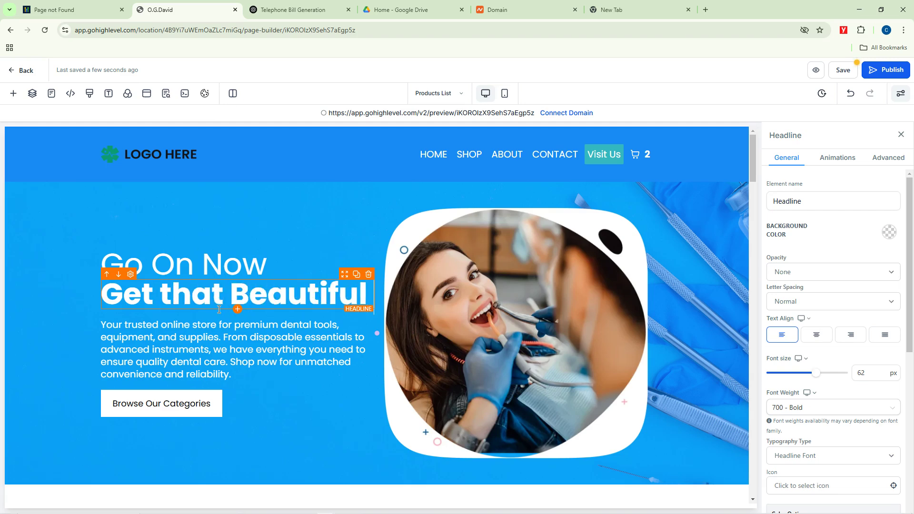
pyautogui.write(' Smile')
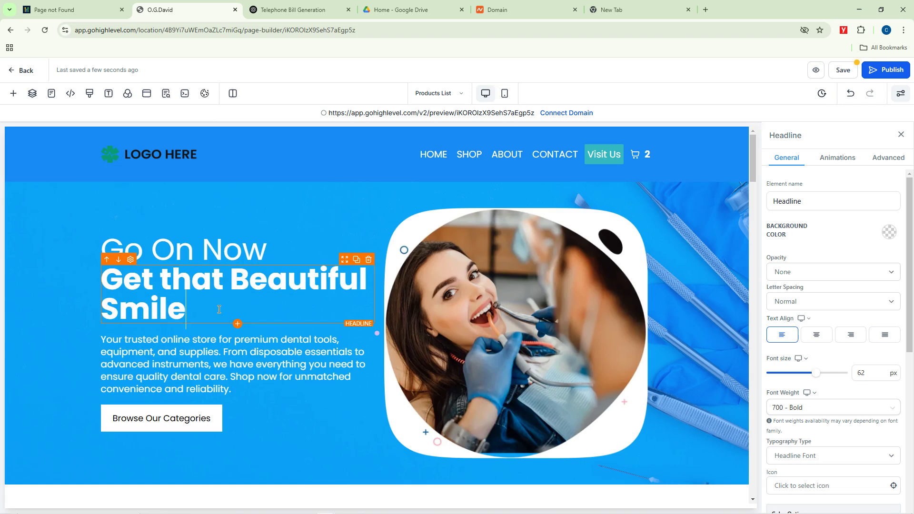
pyautogui.write(' Today')
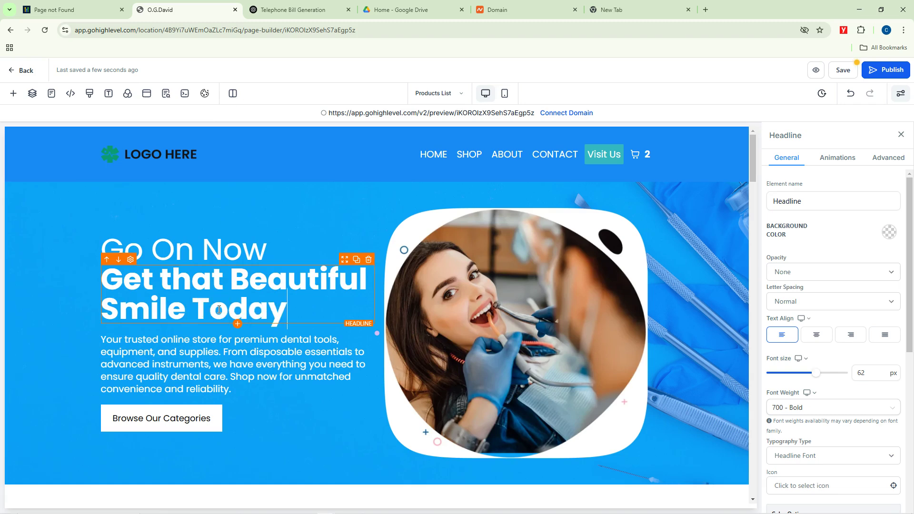
pyautogui.write('!')
pyautogui.click(170, 369)
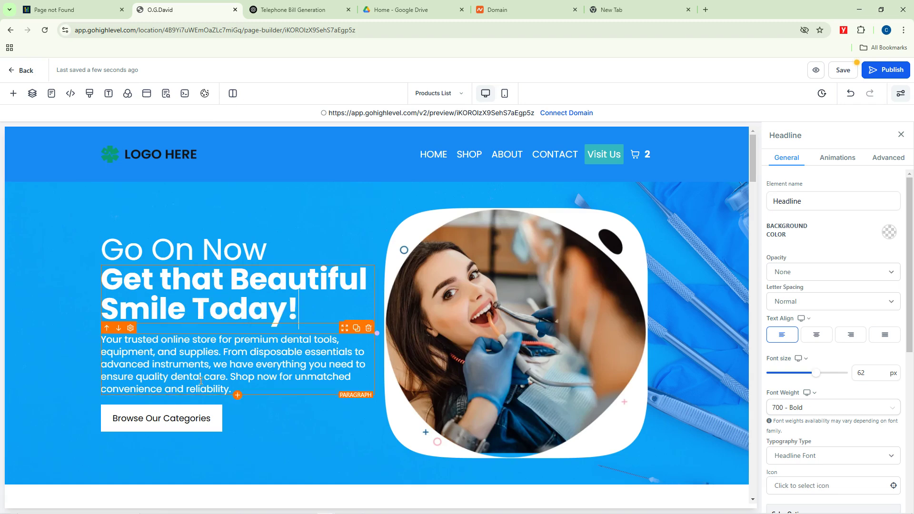
# Step: Select the Our Best Products list and open its product management in a new tab
pyautogui.scroll(-8, 235, 333)
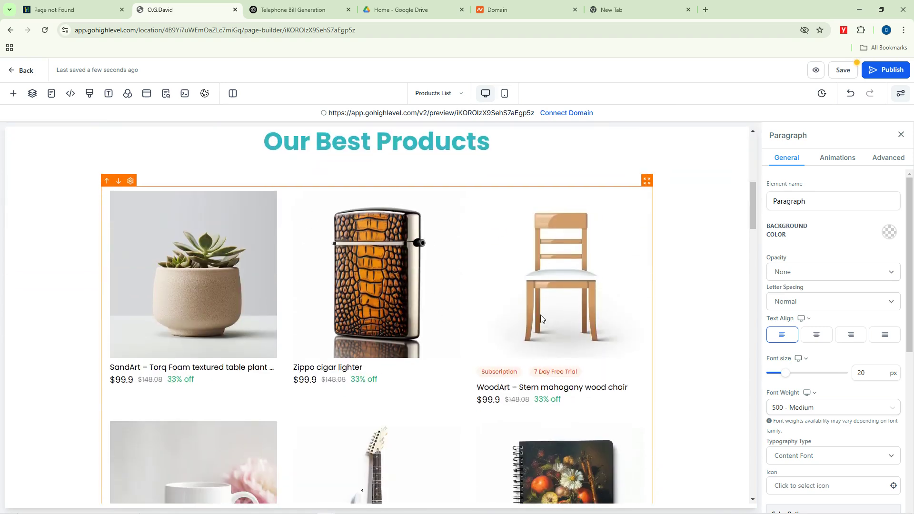
pyautogui.click(213, 284)
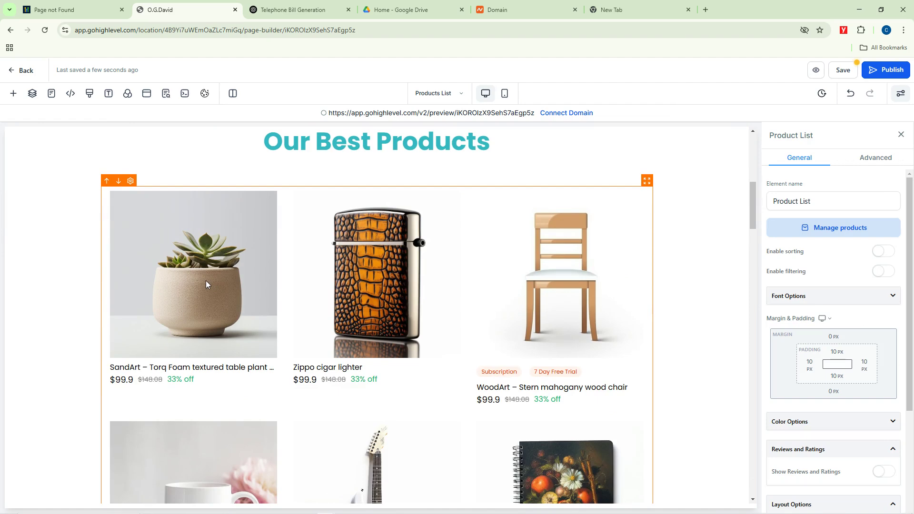
pyautogui.scroll(-3, 856, 355)
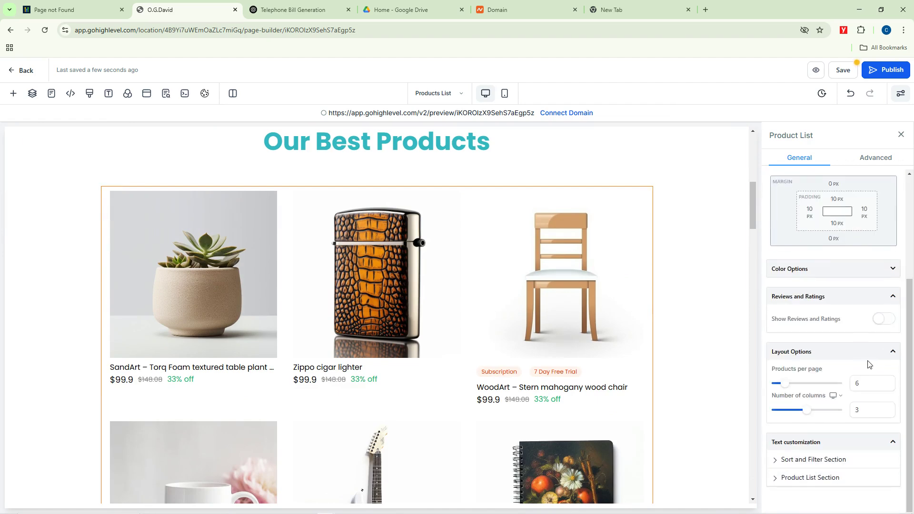
pyautogui.scroll(5, 856, 355)
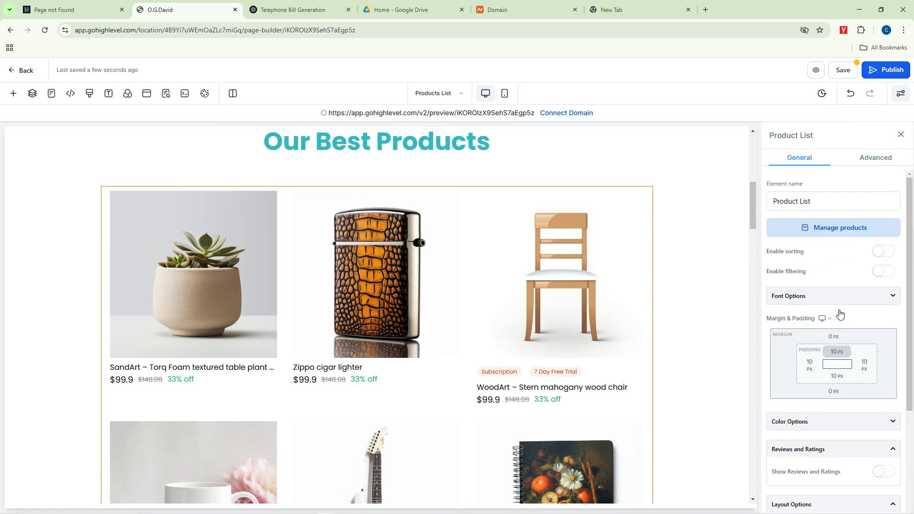
pyautogui.click(837, 231)
pyautogui.click(199, 7)
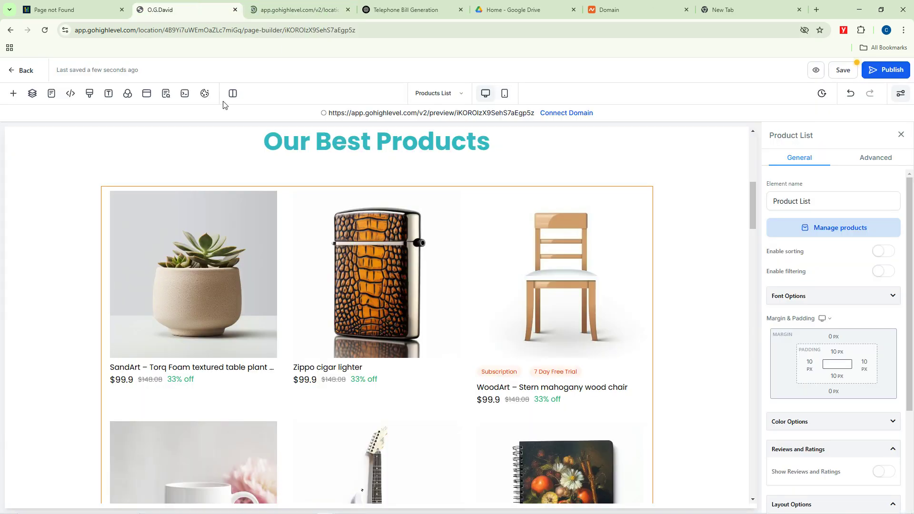
# Step: Check the Scrubbing Brush and Facial Powder products, leaving the product list name unchanged
pyautogui.scroll(-6, 391, 283)
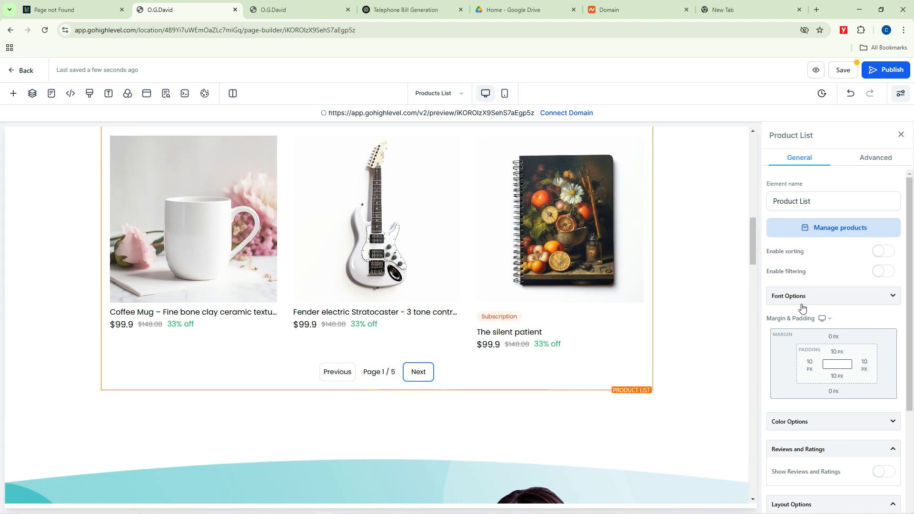
pyautogui.click(820, 201)
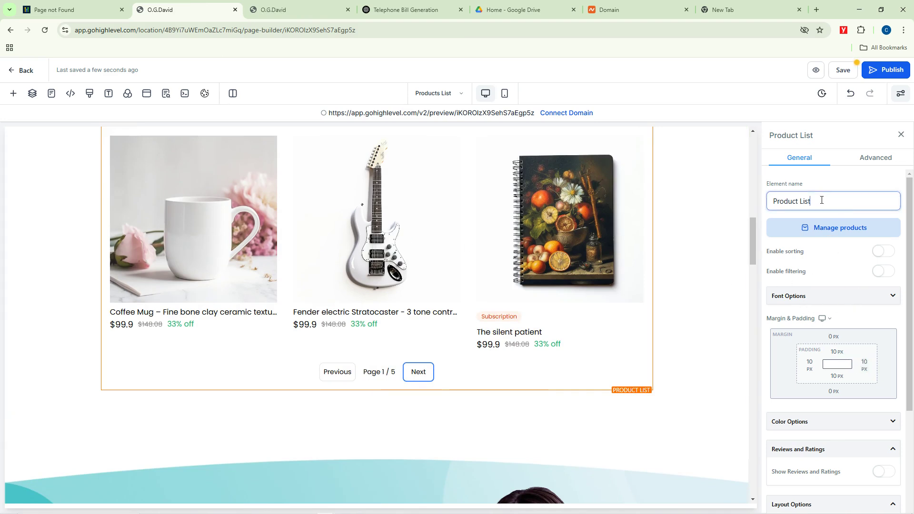
pyautogui.click(305, 7)
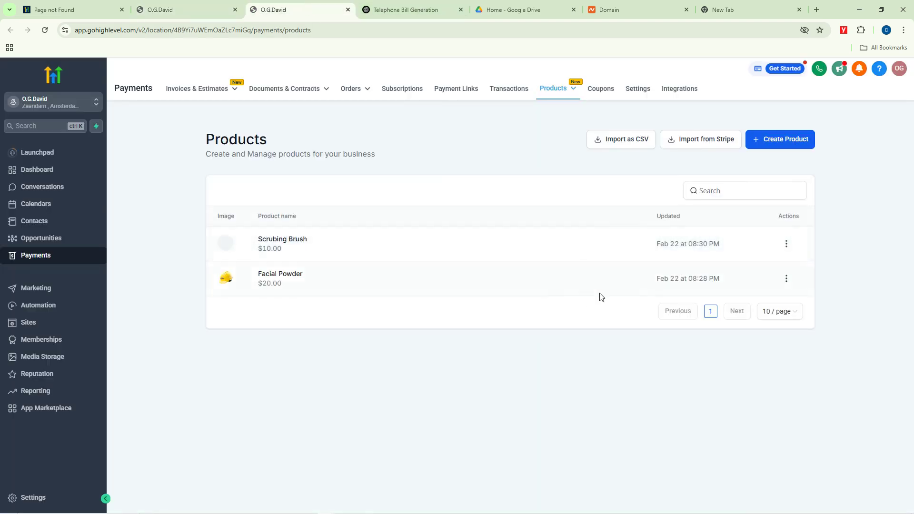
pyautogui.click(203, 6)
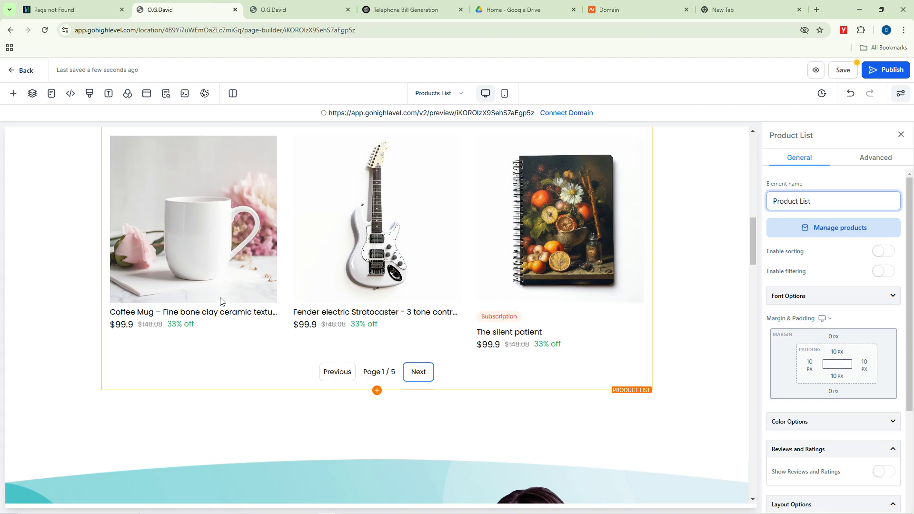
pyautogui.click(208, 293)
pyautogui.scroll(6, 570, 301)
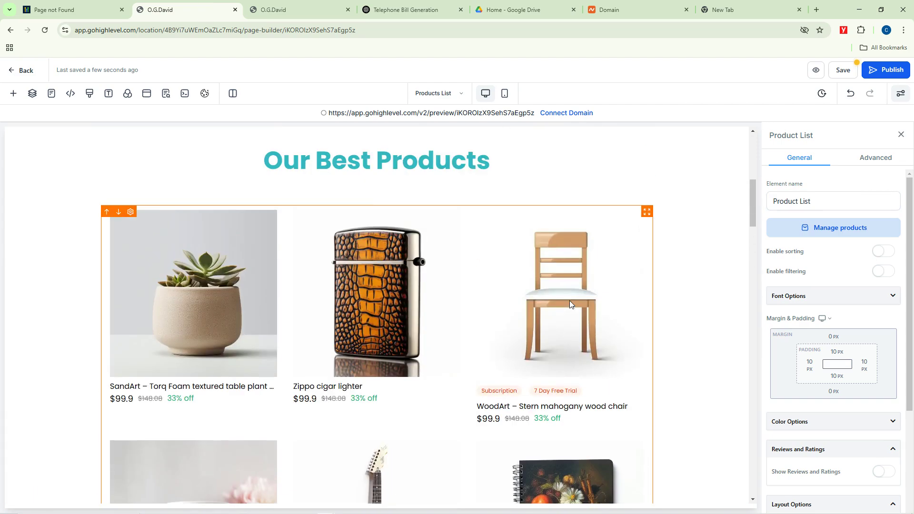
pyautogui.scroll(-15, 554, 341)
pyautogui.scroll(3, 553, 342)
# Step: Select the dentist photo in the About Us section to view its settings
pyautogui.click(541, 342)
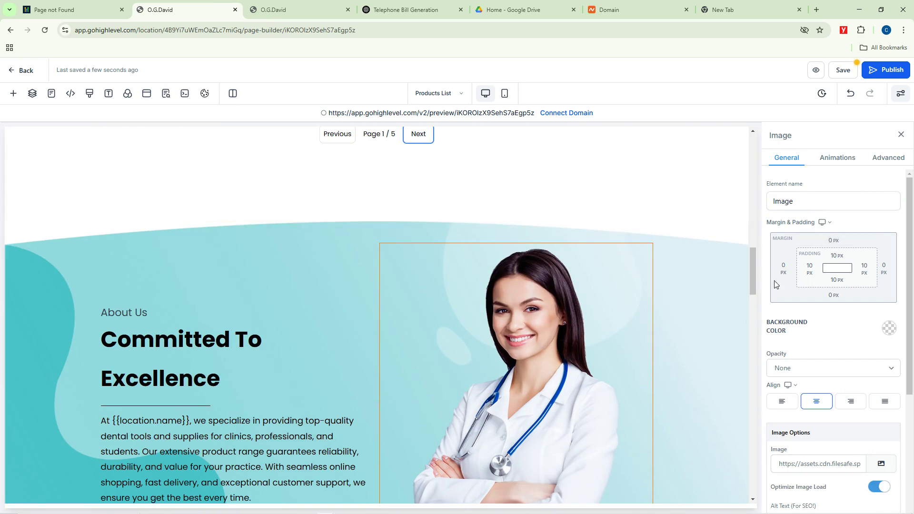
pyautogui.click(796, 201)
pyautogui.scroll(-7, 599, 366)
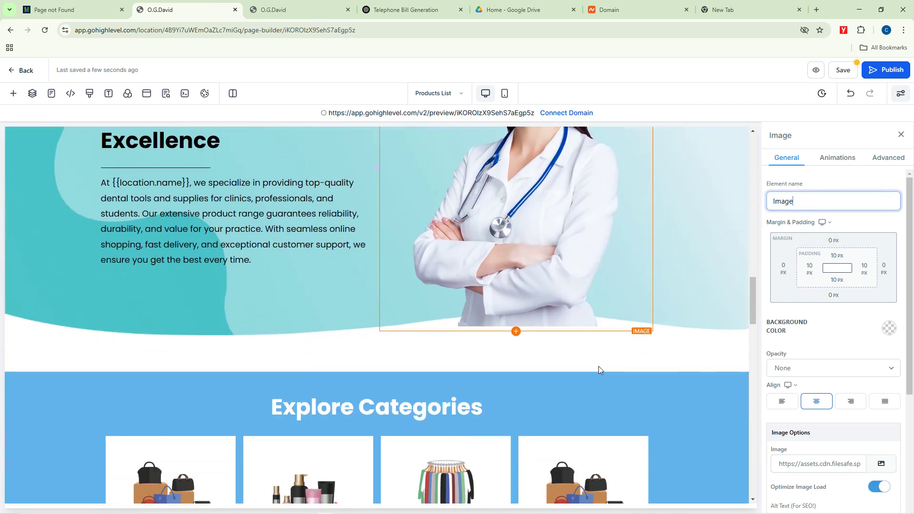
pyautogui.scroll(-3, 826, 394)
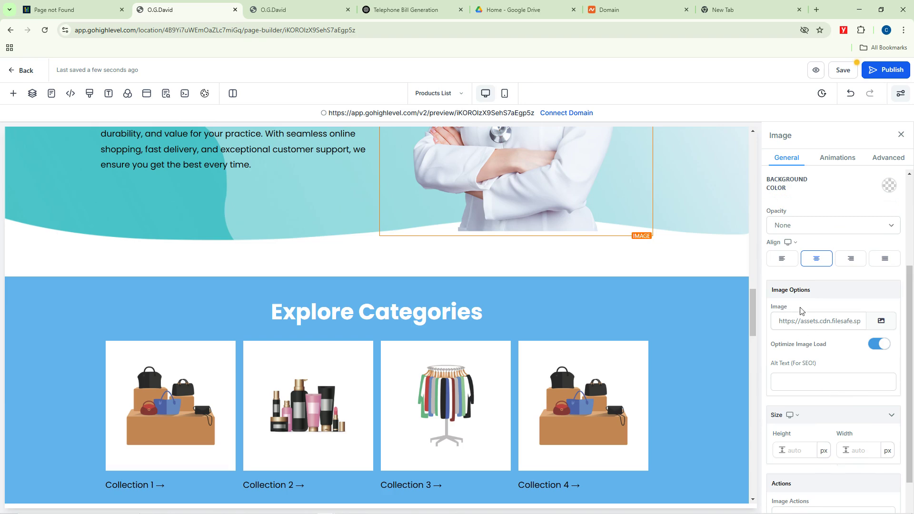
pyautogui.scroll(5, 619, 300)
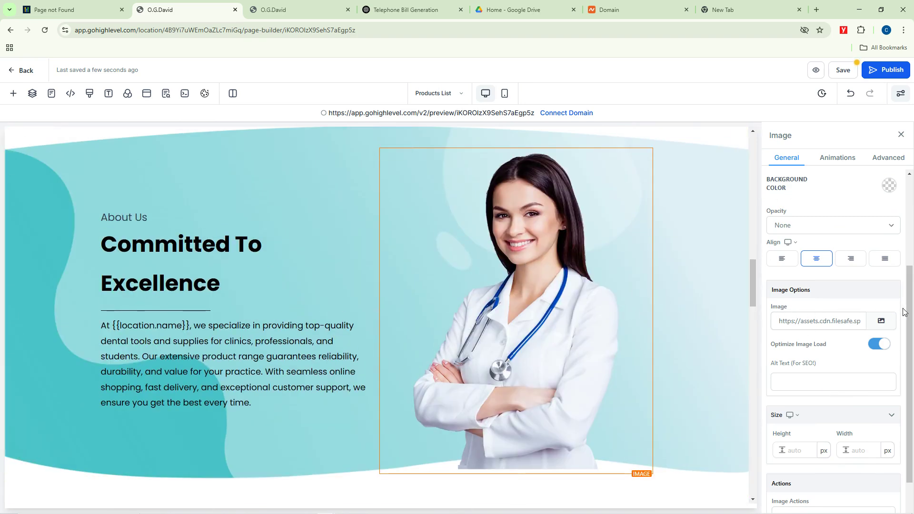
# Step: Browse the media library's images, then cancel the upload and close it without changes
pyautogui.click(881, 322)
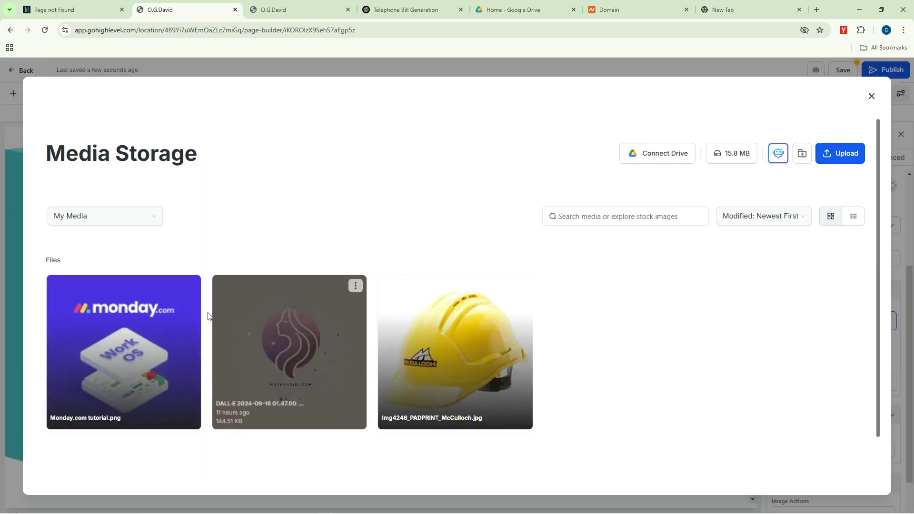
pyautogui.click(508, 346)
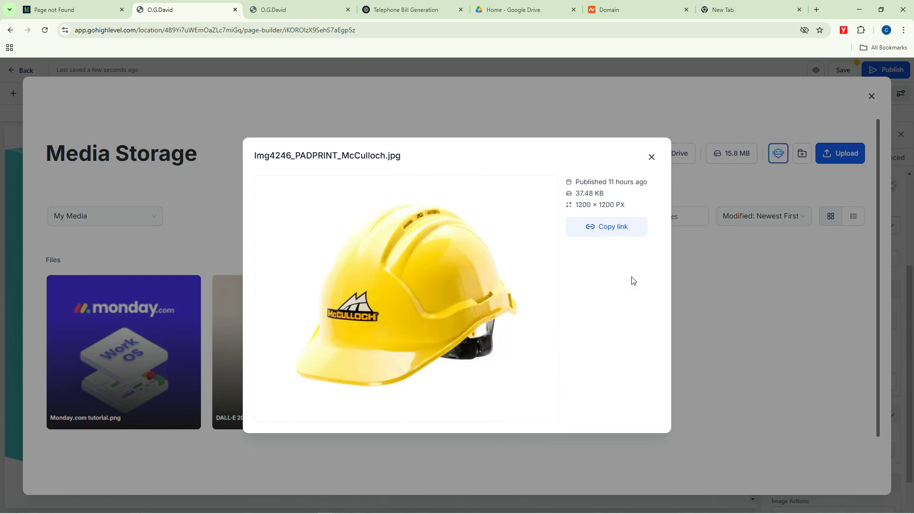
pyautogui.click(651, 157)
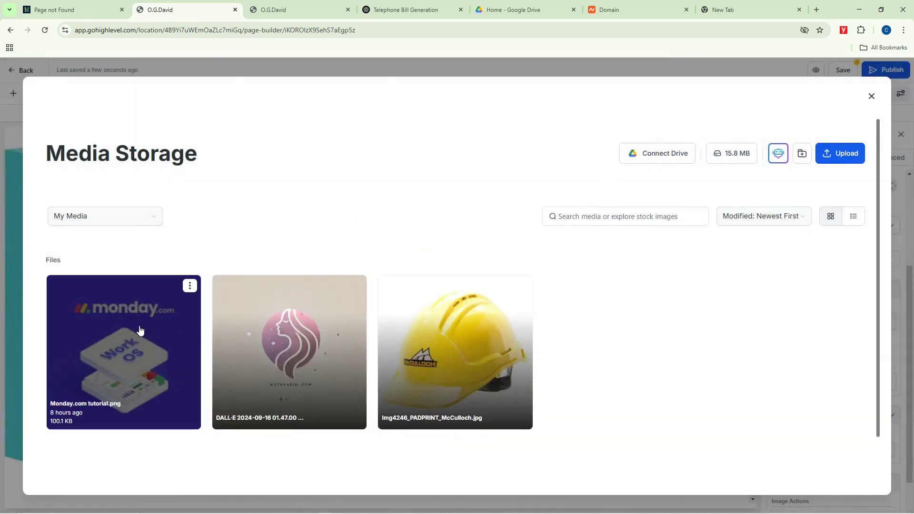
pyautogui.click(189, 284)
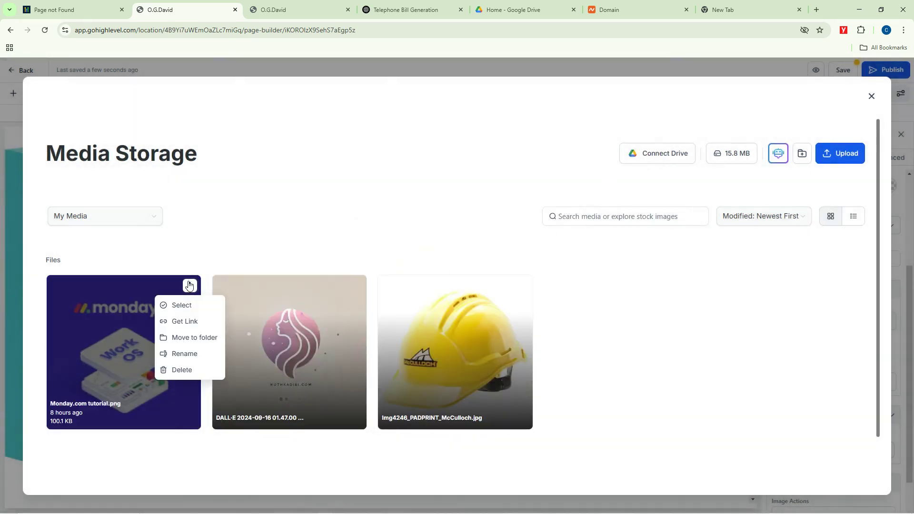
pyautogui.click(184, 305)
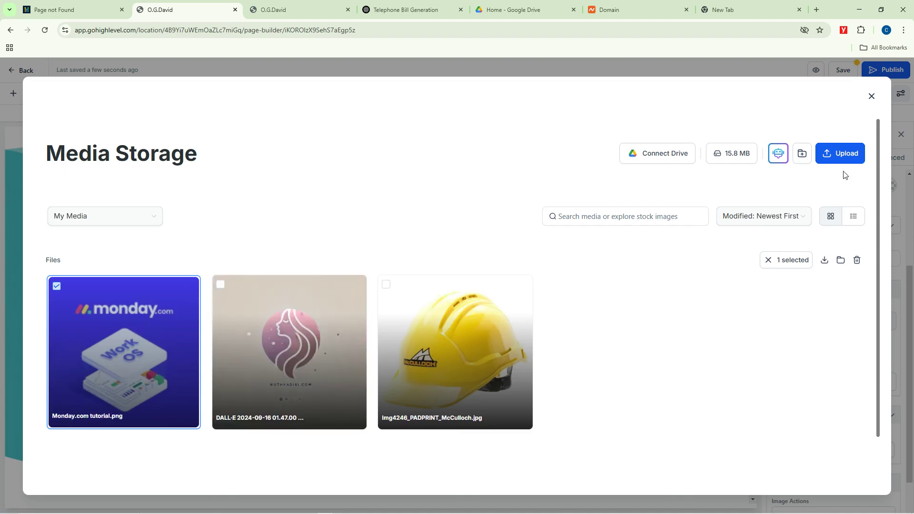
pyautogui.click(839, 154)
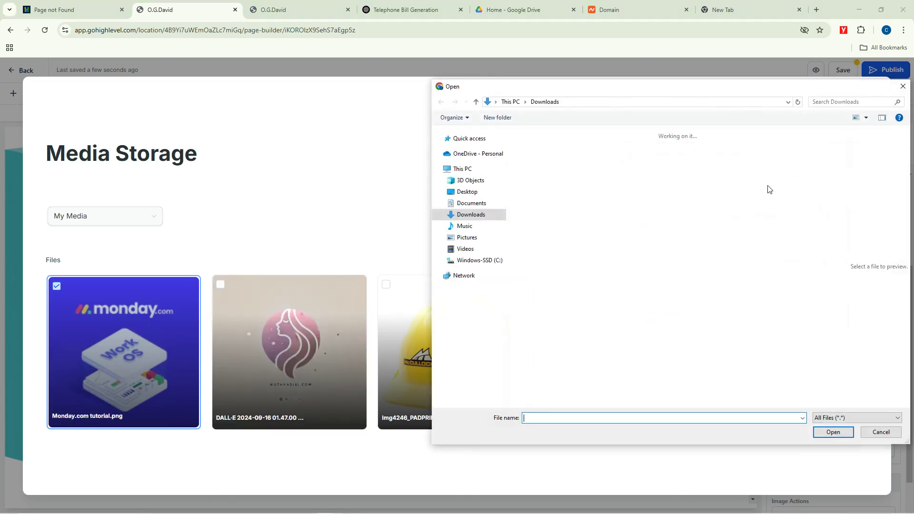
pyautogui.click(904, 88)
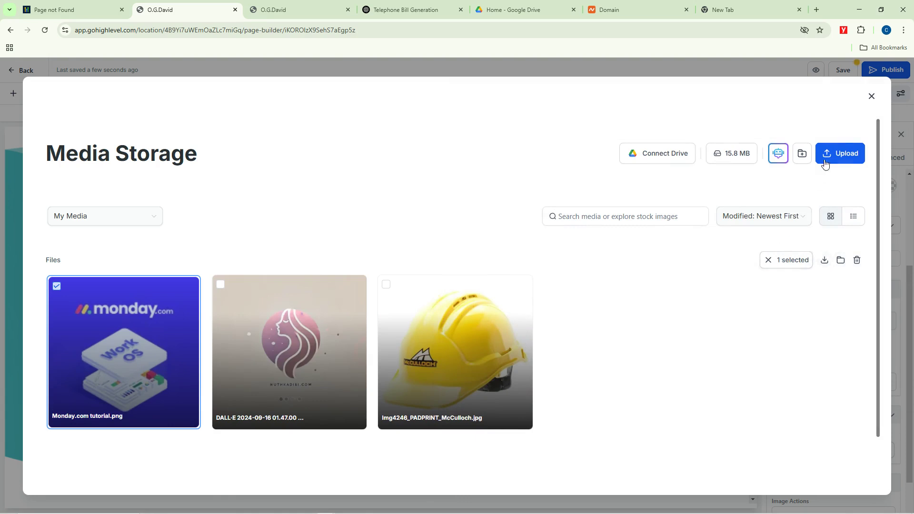
pyautogui.click(871, 96)
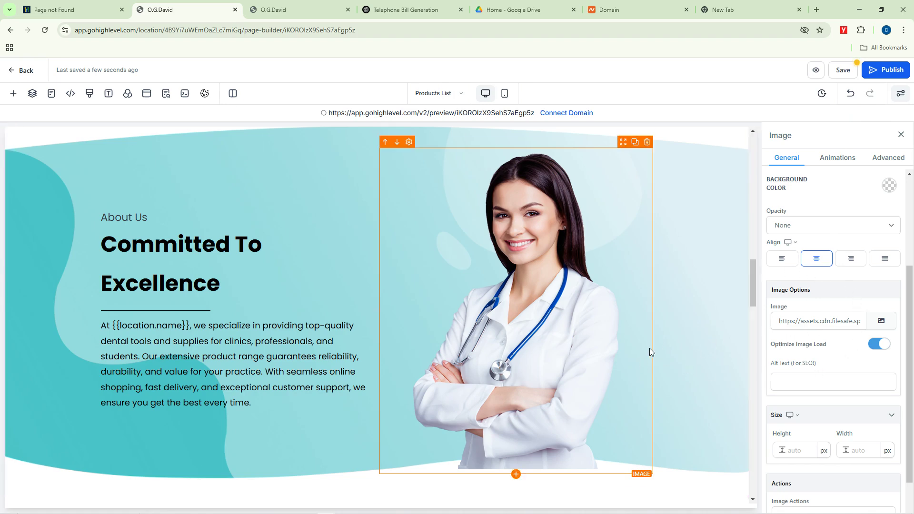
# Step: Copy the link to Monday.com tutorial.png from the media library
pyautogui.click(808, 320)
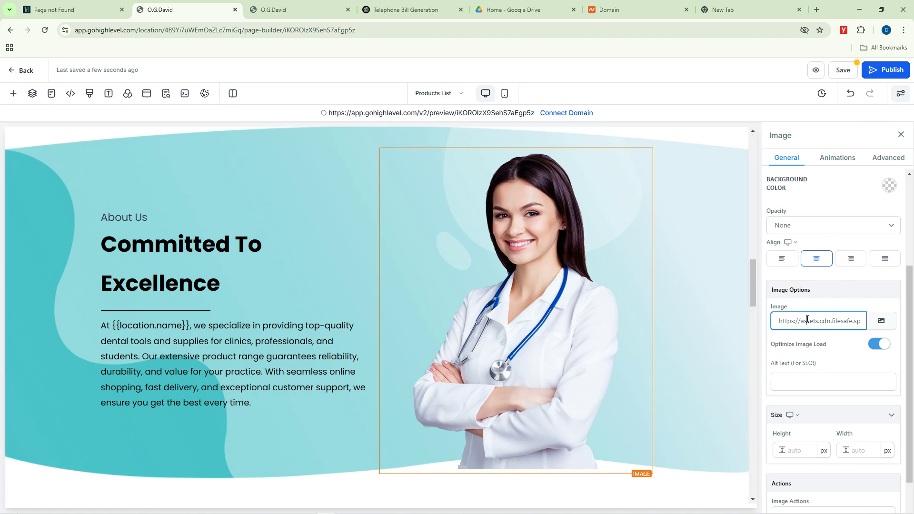
pyautogui.click(882, 320)
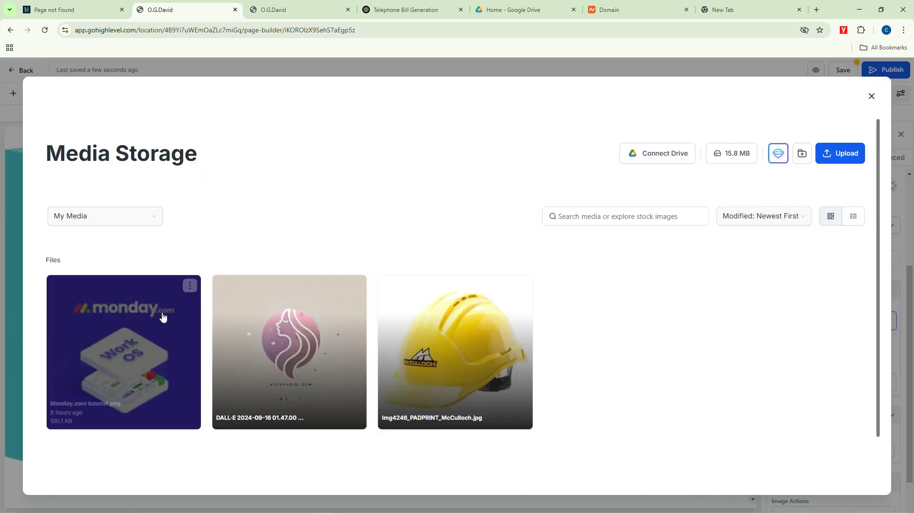
pyautogui.click(186, 291)
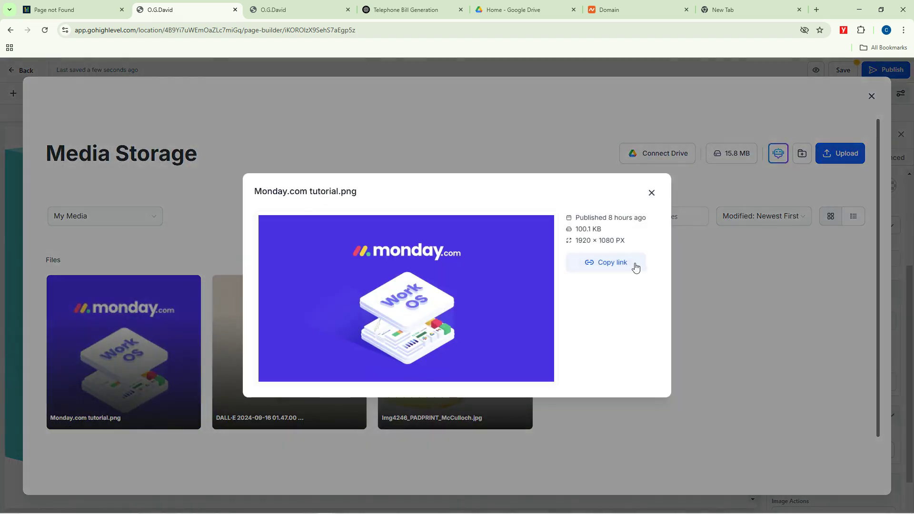
pyautogui.click(615, 263)
pyautogui.click(651, 193)
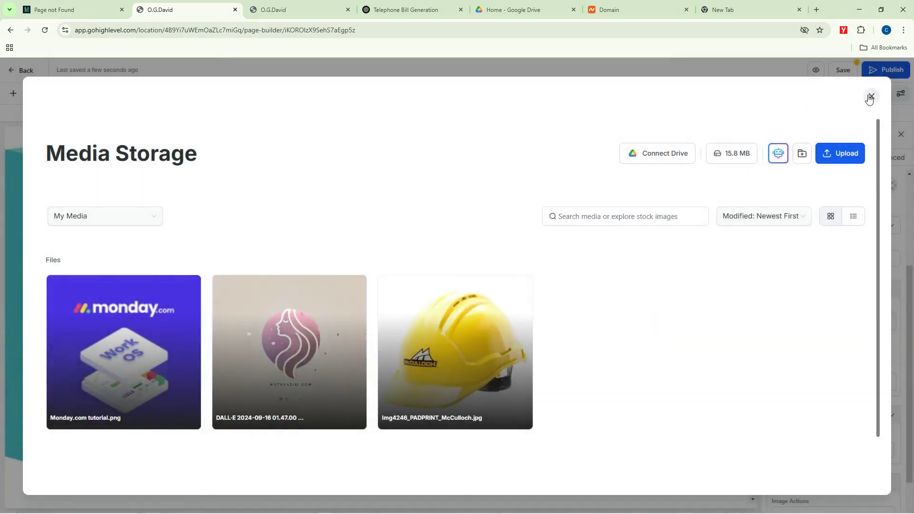
pyautogui.click(870, 96)
# Step: Paste the Monday.com image link into the About Us image's URL field
pyautogui.click(821, 320)
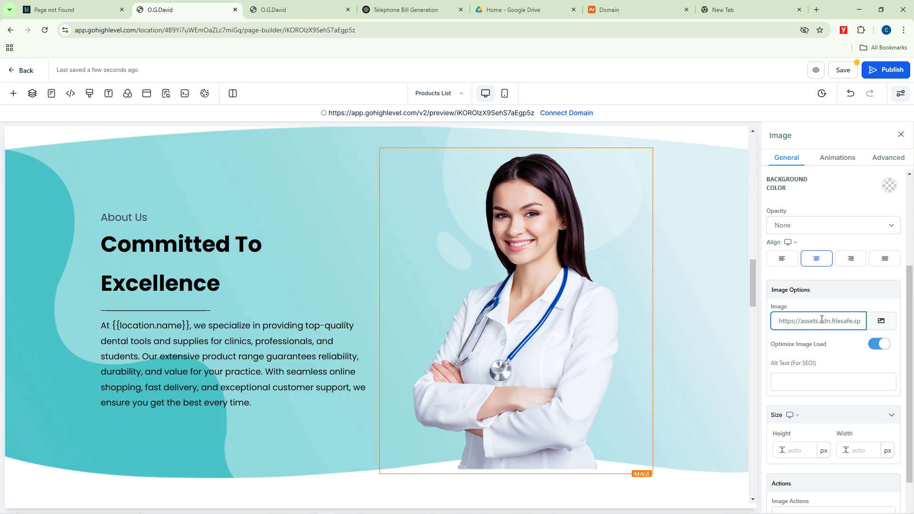
pyautogui.hotkey('ctrl', 'a')
pyautogui.hotkey('ctrl', 'v')
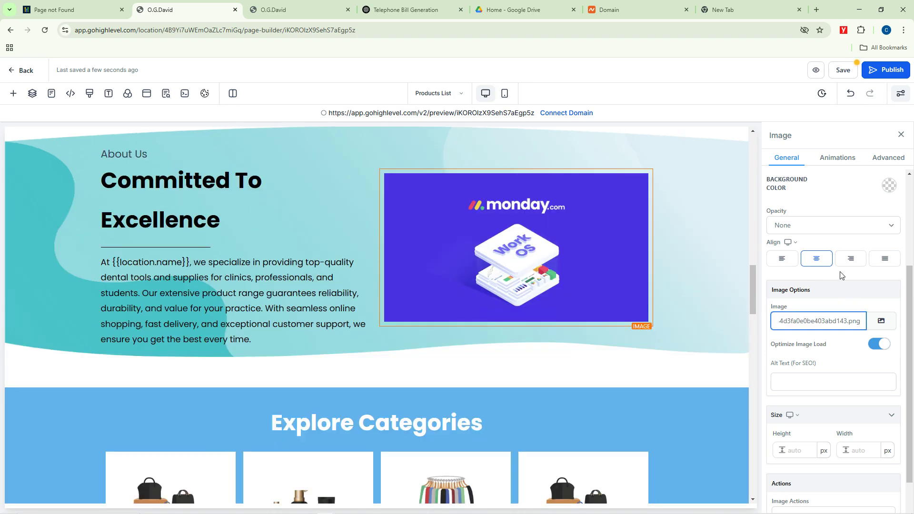
pyautogui.click(622, 307)
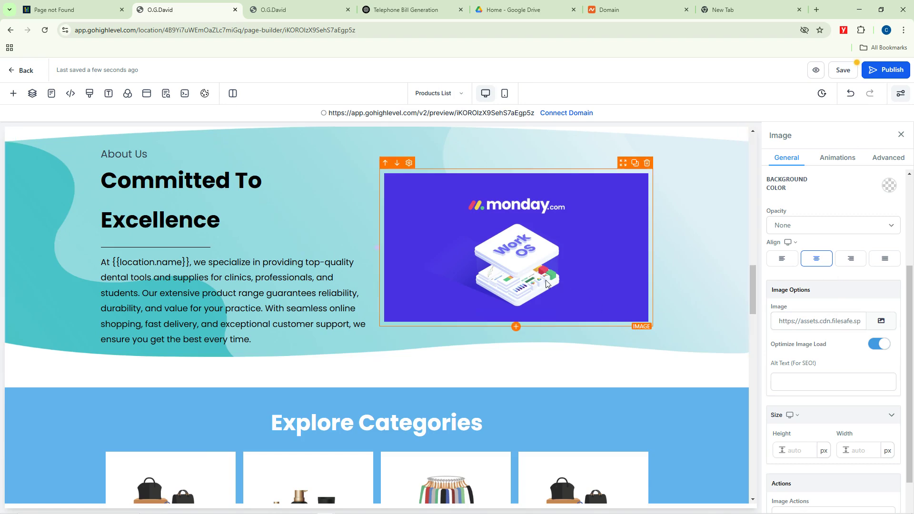
pyautogui.click(881, 321)
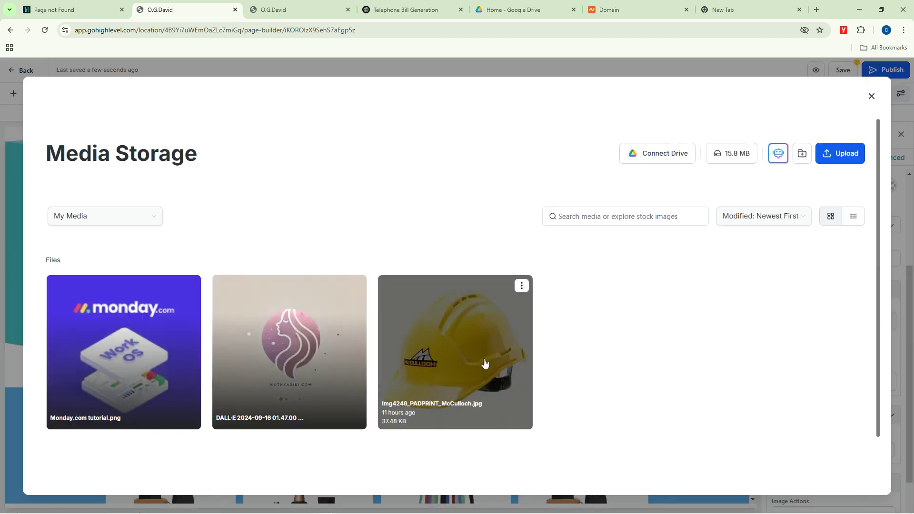
# Step: Copy the link to the yellow McCulloch helmet image from the media library
pyautogui.click(484, 363)
pyautogui.click(607, 227)
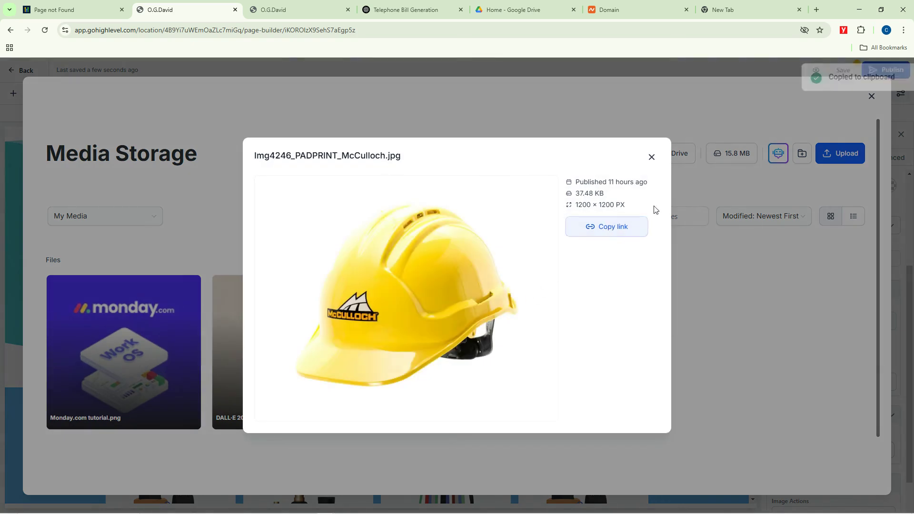
pyautogui.click(652, 157)
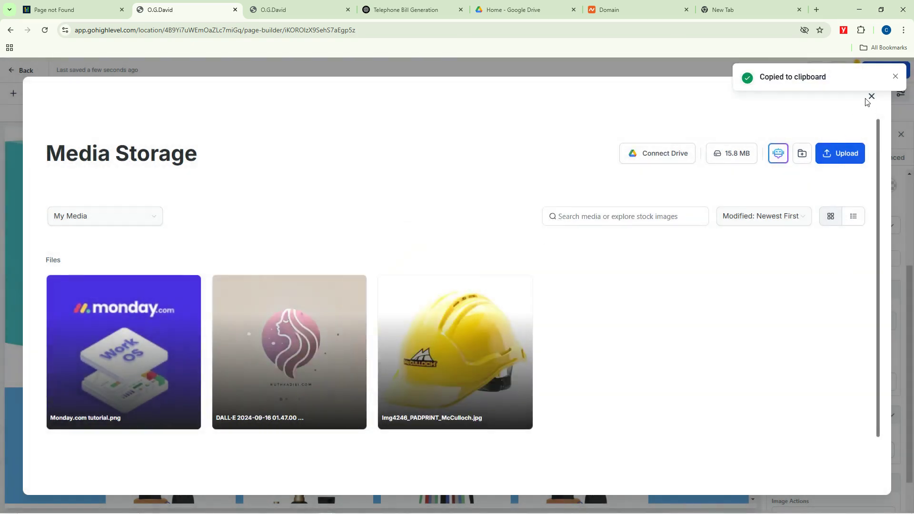
pyautogui.click(894, 77)
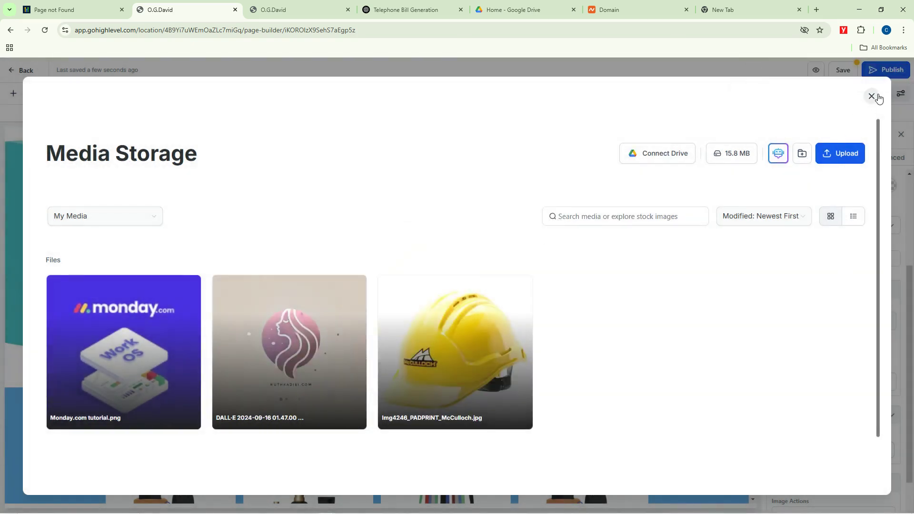
pyautogui.click(872, 96)
# Step: Paste the helmet image link into the About Us image's URL field
pyautogui.click(819, 322)
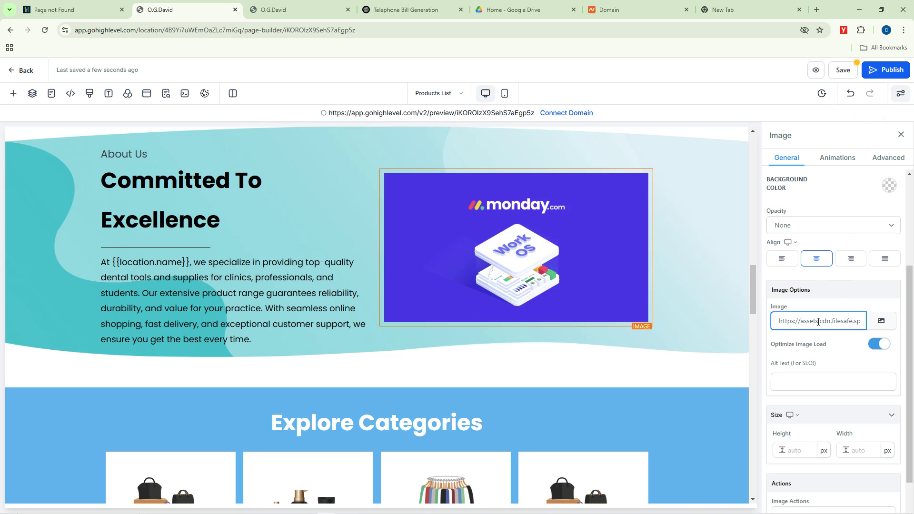
pyautogui.hotkey('ctrl', 'a')
pyautogui.hotkey('ctrl', 'v')
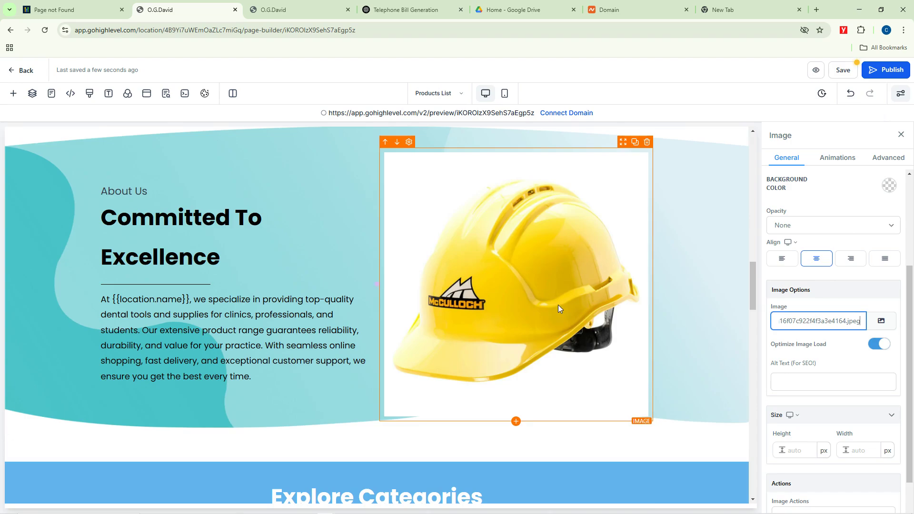
pyautogui.scroll(-10, 558, 305)
# Step: Paste the copied helmet link into the hero image's URL, replacing the dental patient photo
pyautogui.scroll(15, 527, 298)
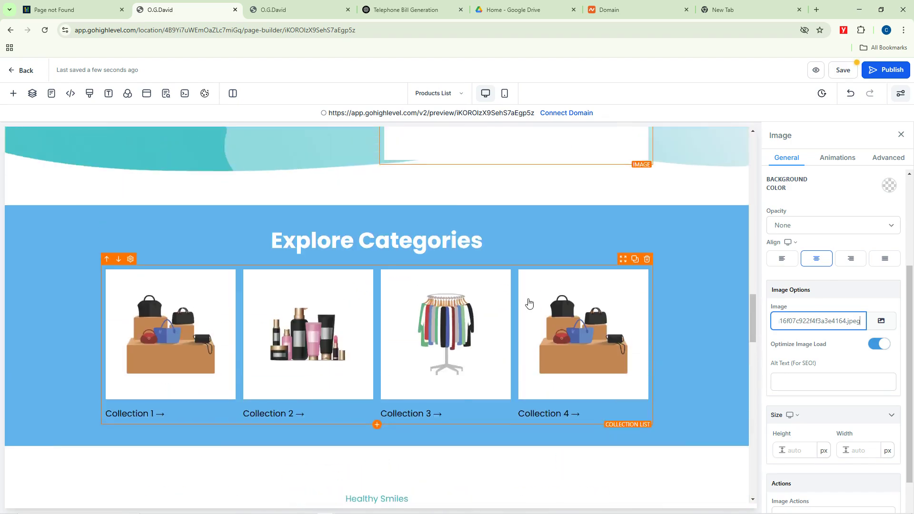
pyautogui.scroll(-3, 530, 198)
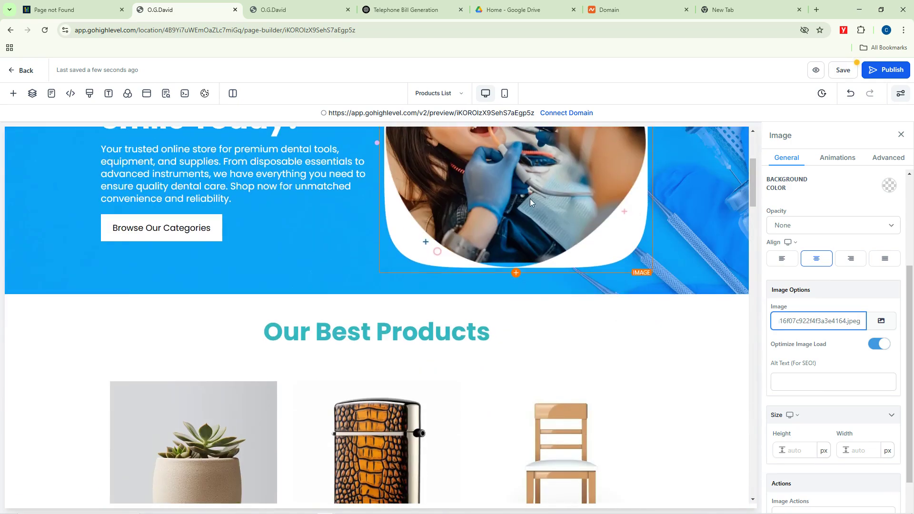
pyautogui.scroll(3, 533, 251)
pyautogui.click(514, 300)
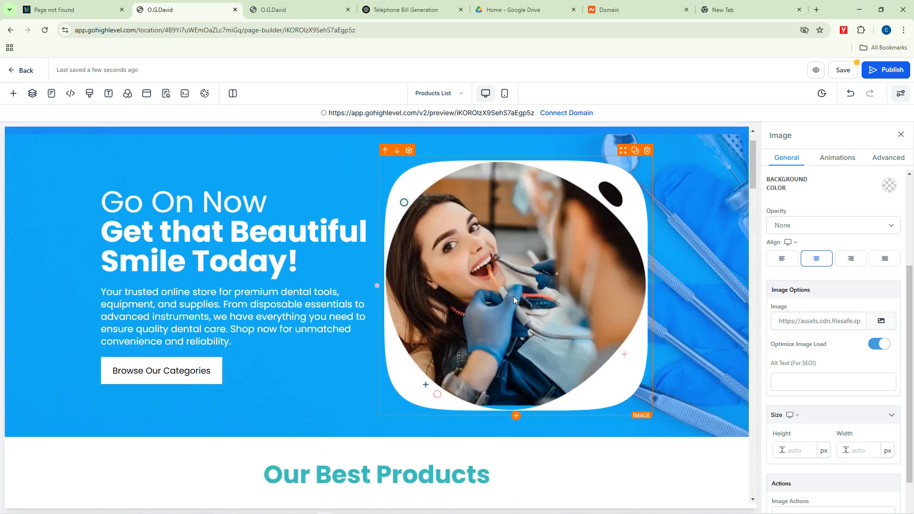
pyautogui.click(820, 319)
pyautogui.hotkey('ctrl', 'a')
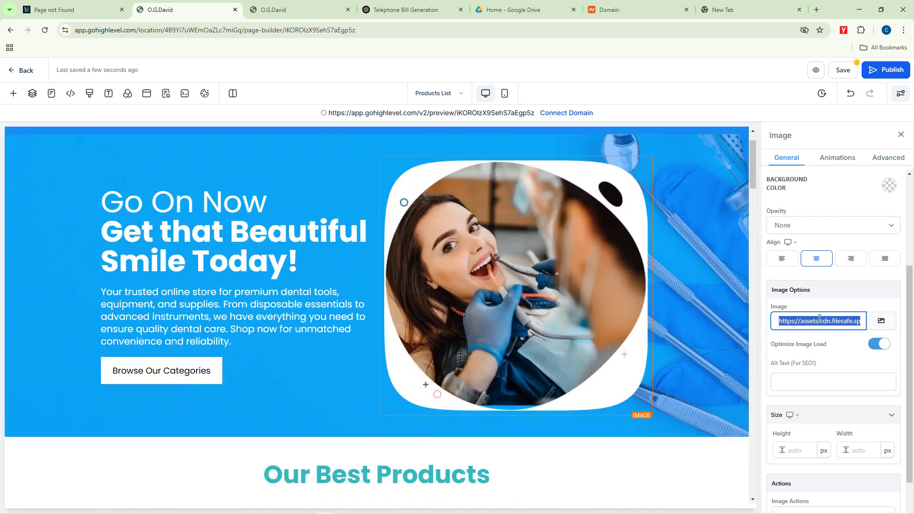
pyautogui.hotkey('ctrl', 'v')
pyautogui.scroll(-20, 604, 310)
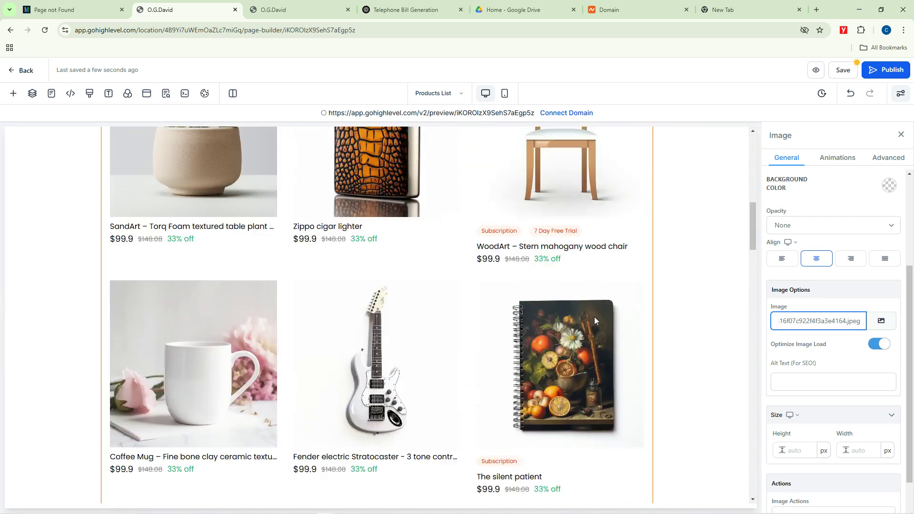
pyautogui.scroll(-10, 495, 371)
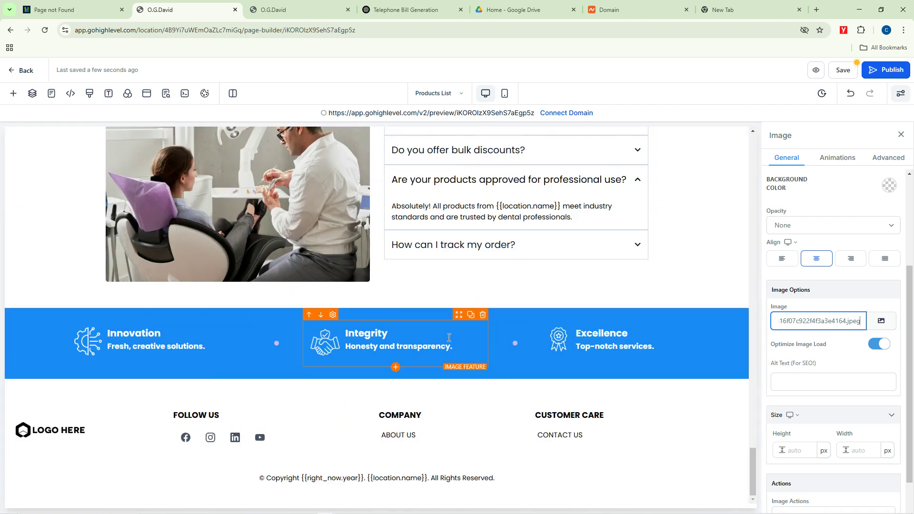
# Step: Select the SHOP NOW button on the store page for editing
pyautogui.scroll(15, 305, 285)
pyautogui.scroll(3, 327, 283)
pyautogui.scroll(-2, 333, 295)
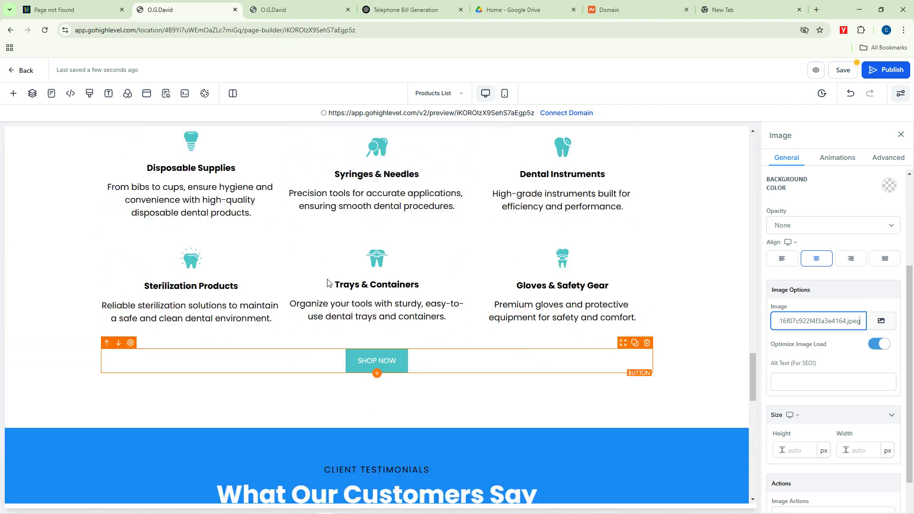
pyautogui.click(375, 326)
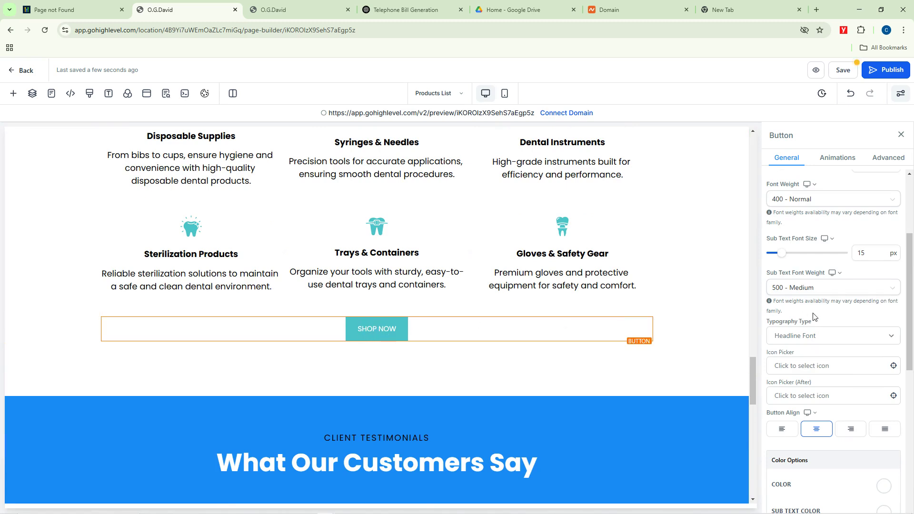
pyautogui.scroll(-4, 808, 361)
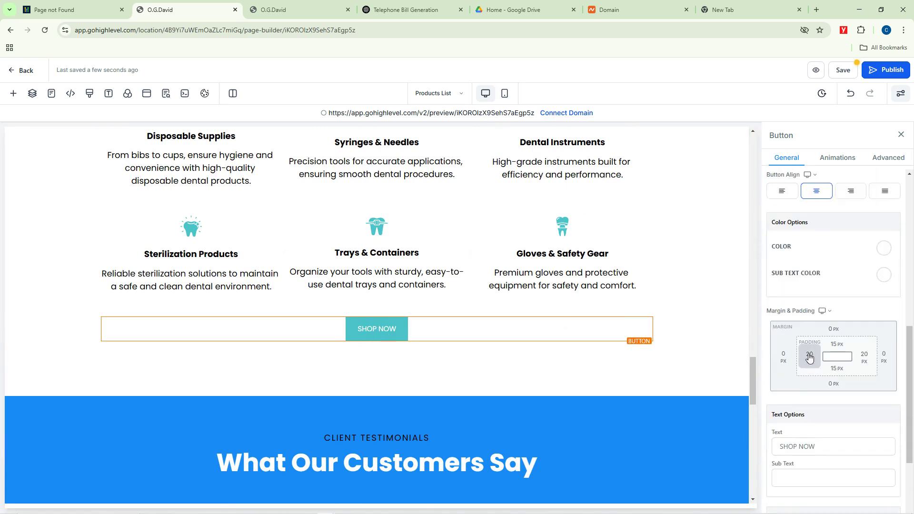
pyautogui.scroll(6, 805, 333)
pyautogui.scroll(1, 801, 302)
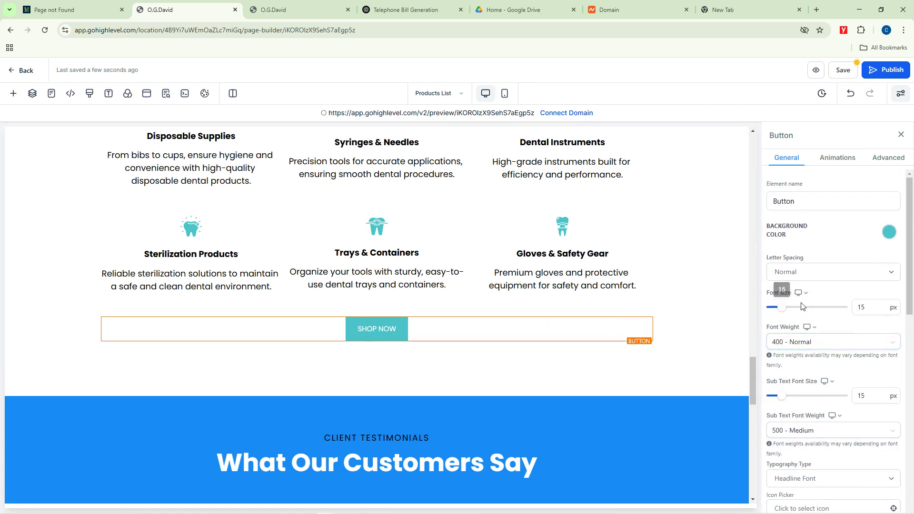
pyautogui.scroll(-3, 815, 298)
pyautogui.scroll(-2, 813, 300)
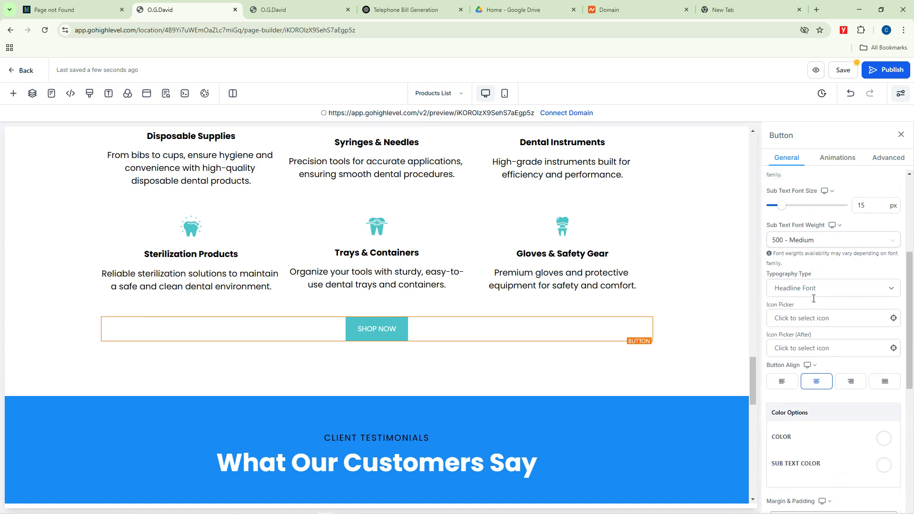
pyautogui.scroll(-6, 812, 301)
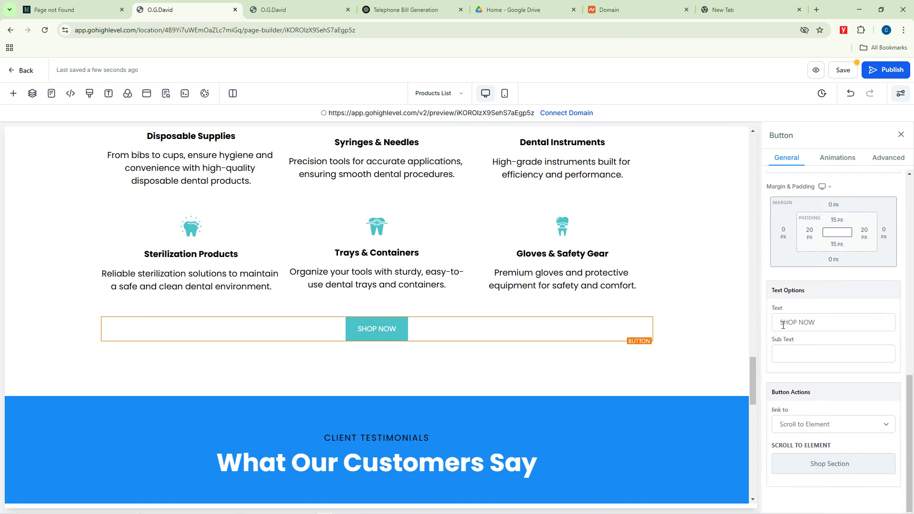
pyautogui.click(822, 321)
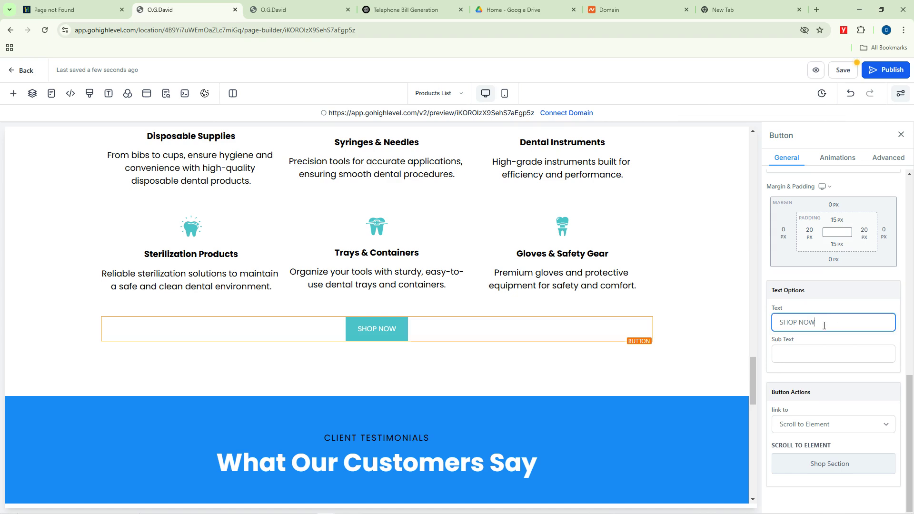
pyautogui.click(819, 425)
pyautogui.click(819, 425)
pyautogui.click(818, 425)
pyautogui.click(818, 425)
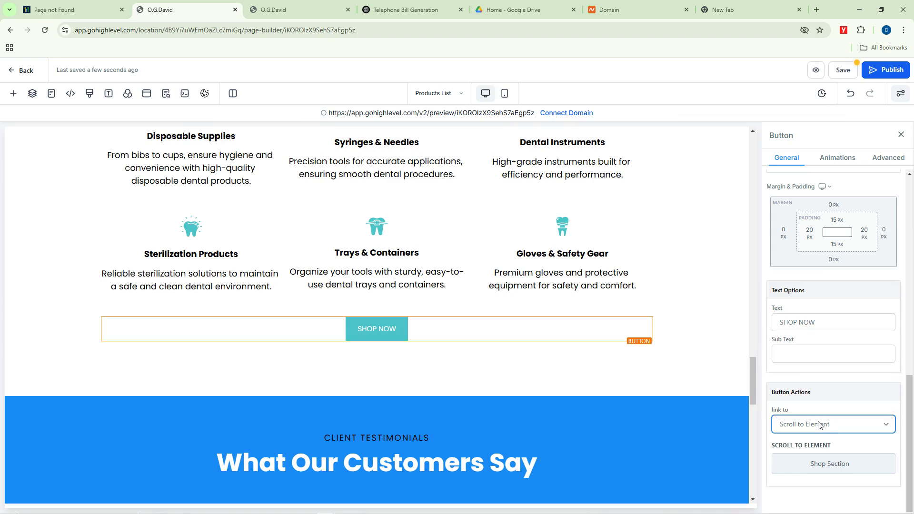
pyautogui.click(818, 425)
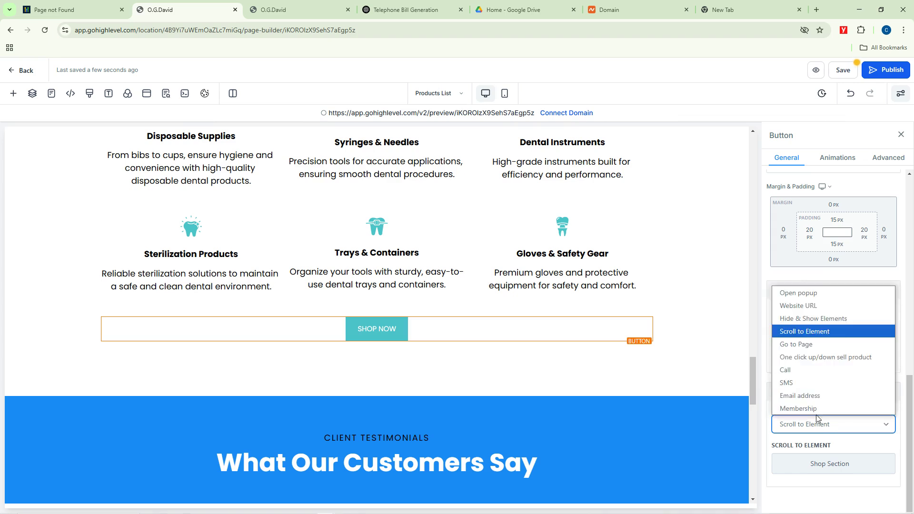
pyautogui.click(796, 310)
pyautogui.click(803, 457)
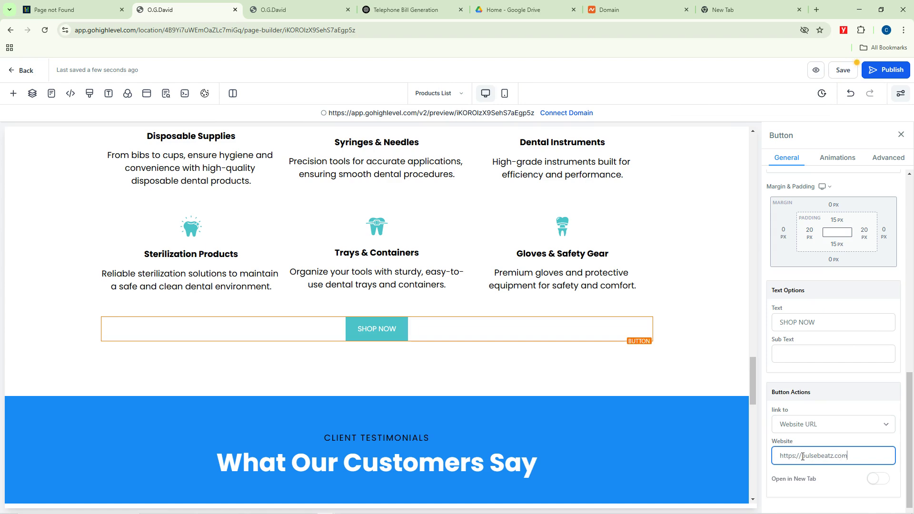
pyautogui.click(765, 278)
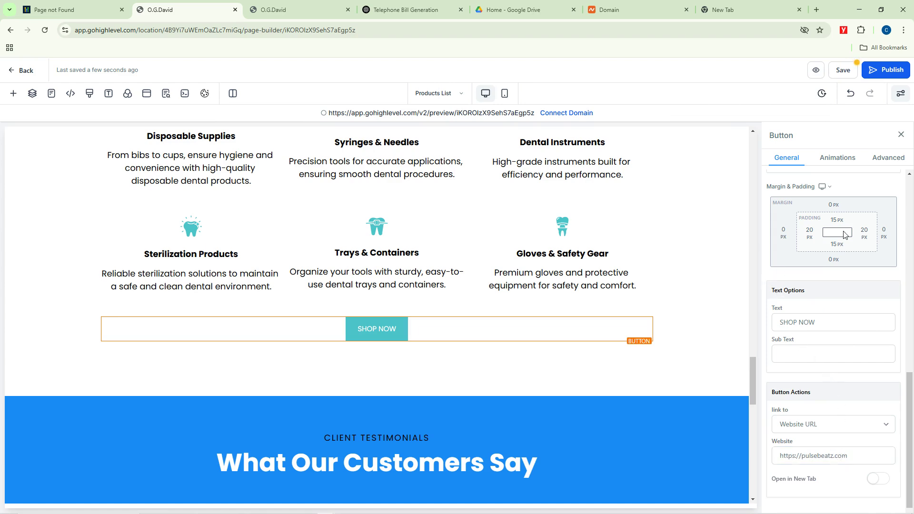
pyautogui.scroll(-15, 557, 422)
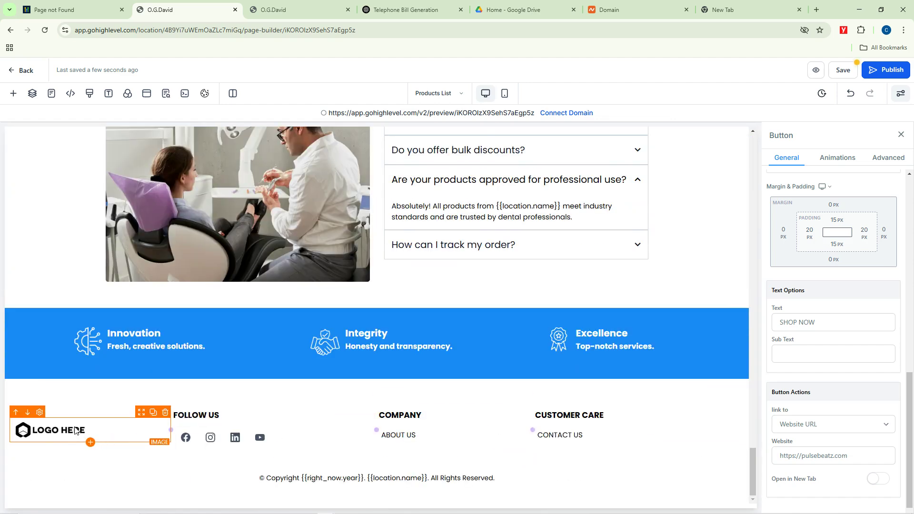
pyautogui.click(224, 445)
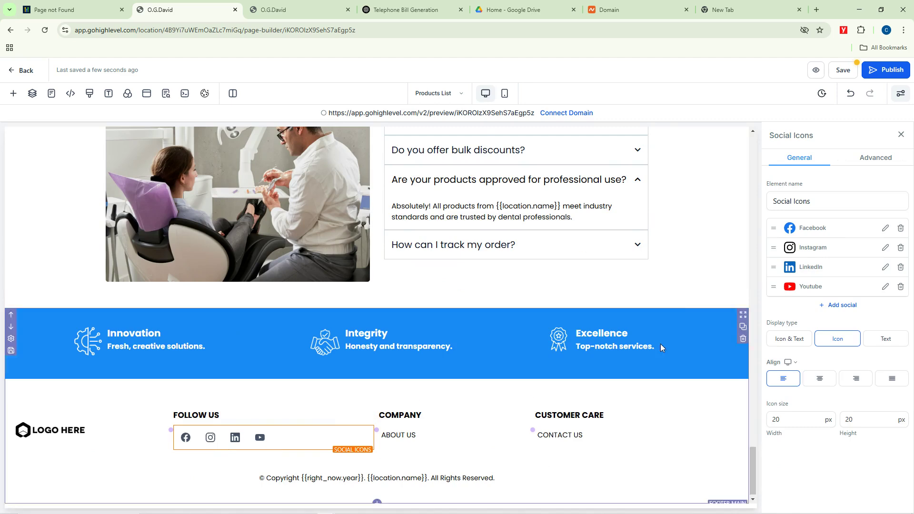
pyautogui.click(886, 228)
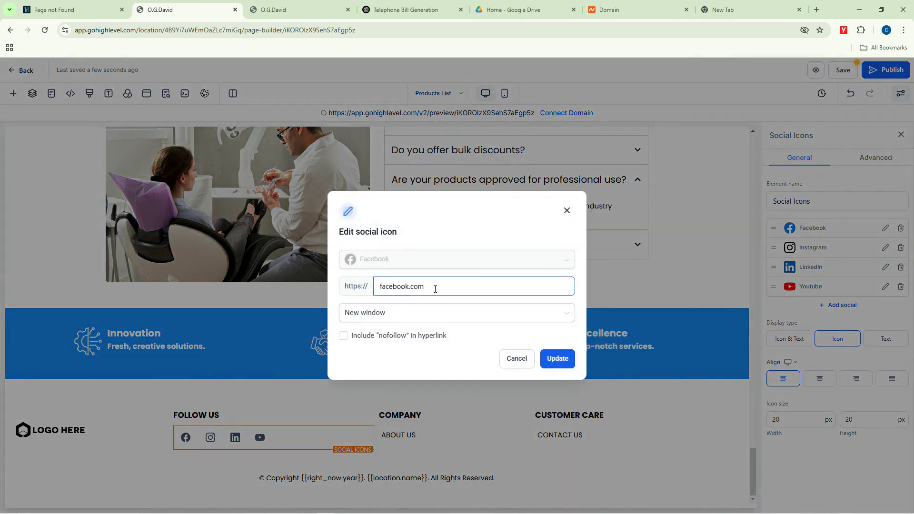
pyautogui.click(567, 210)
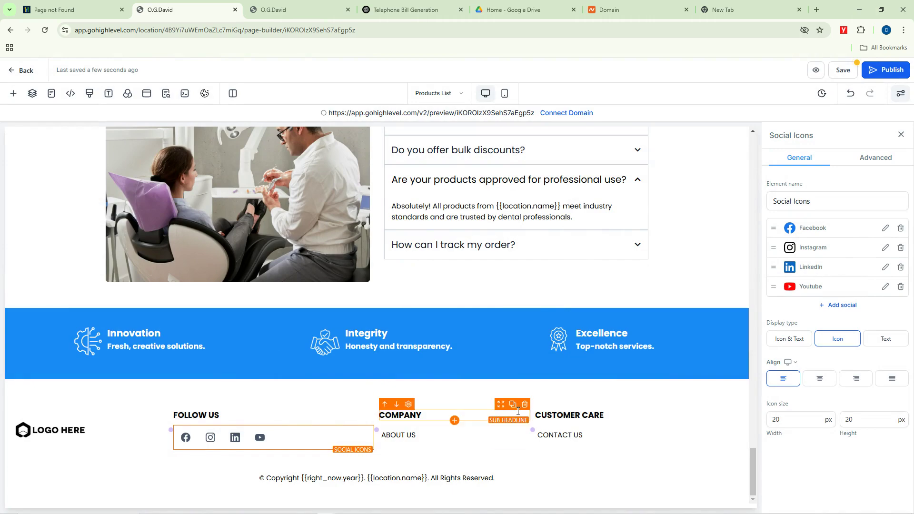
pyautogui.scroll(20, 649, 351)
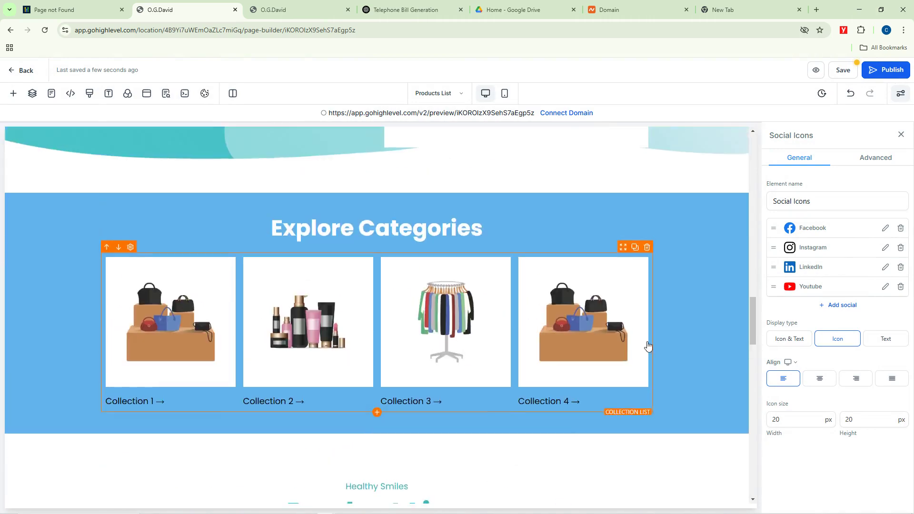
pyautogui.scroll(1, 605, 304)
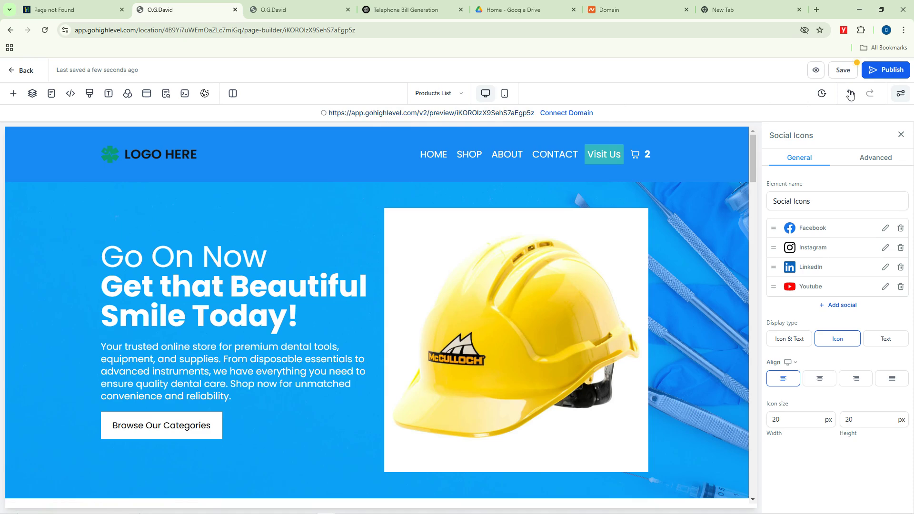
# Step: Try publishing, find no domain available, and claim the free domain offer
pyautogui.click(885, 71)
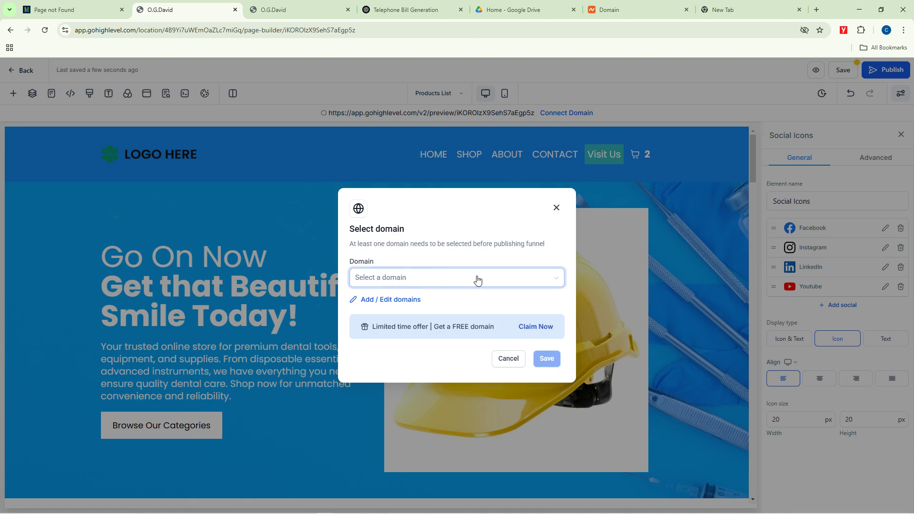
pyautogui.click(556, 279)
pyautogui.click(420, 274)
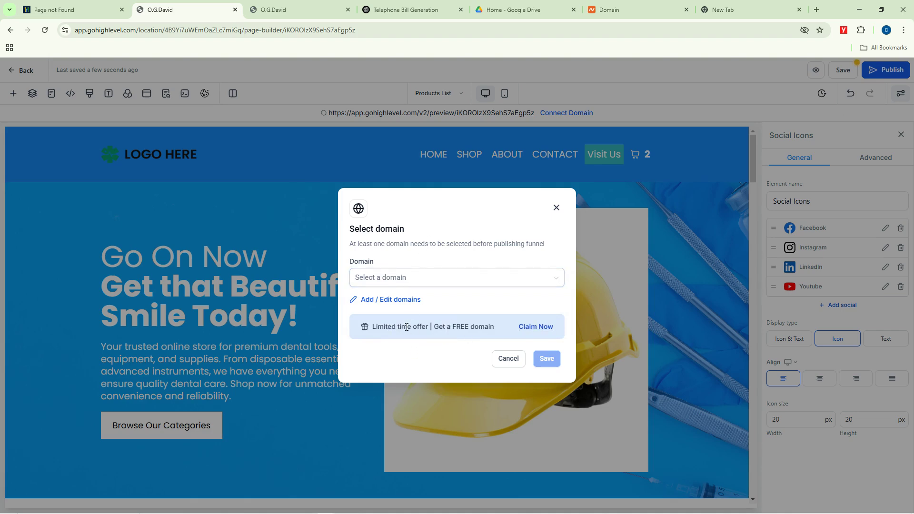
pyautogui.click(536, 328)
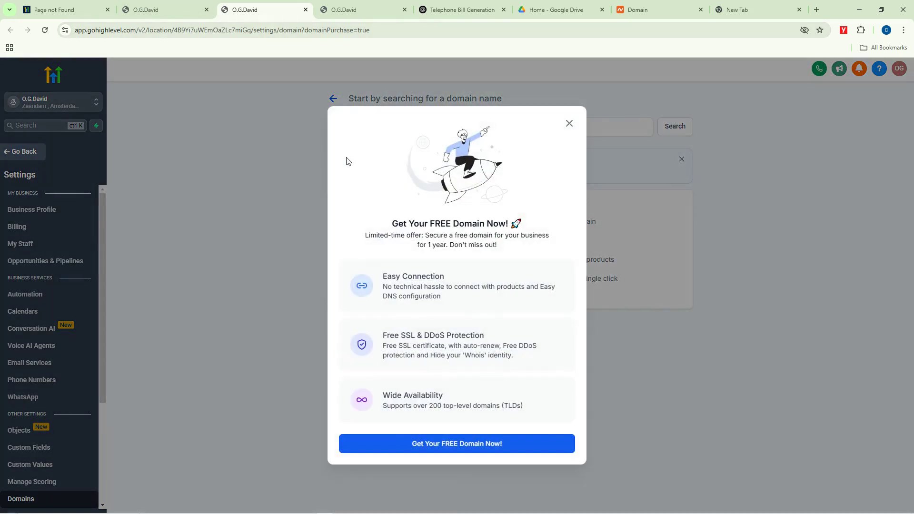
# Step: Search for a free domain named otanwaplclimited
pyautogui.click(459, 444)
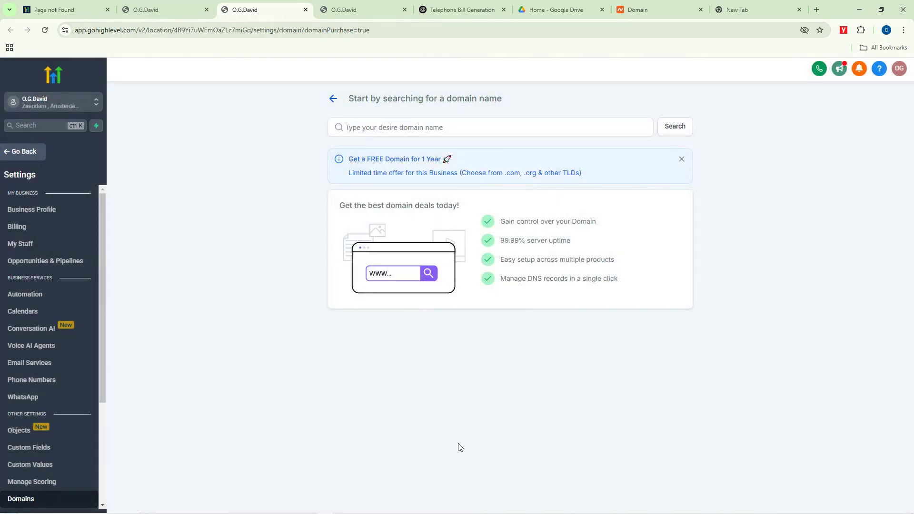
pyautogui.click(421, 130)
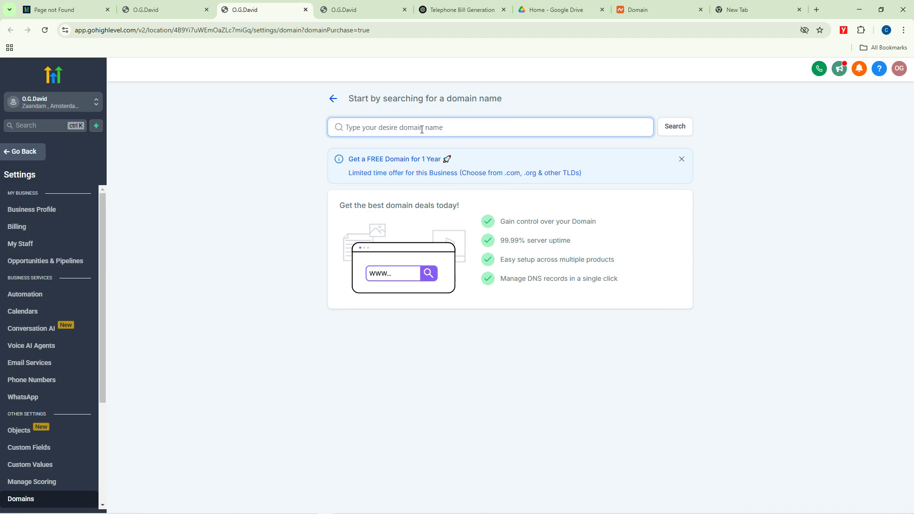
pyautogui.write('otanwaplclimited')
pyautogui.click(680, 126)
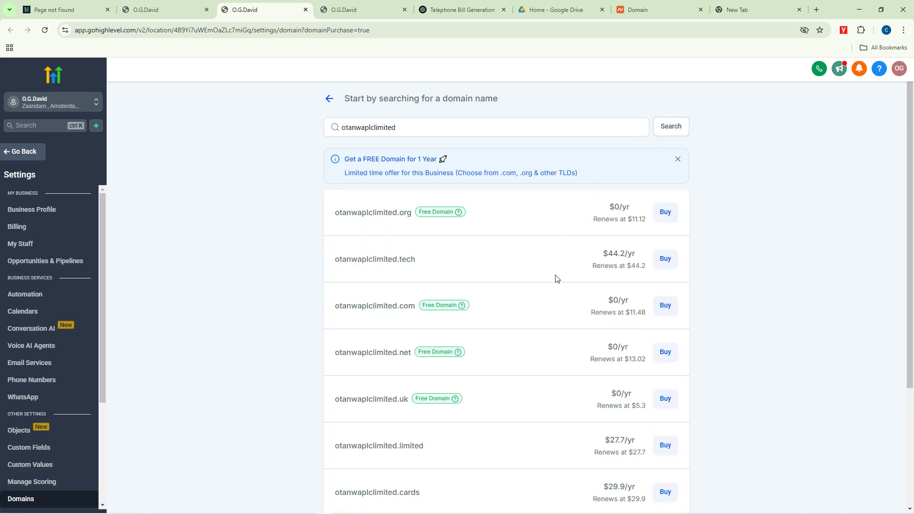
# Step: Buy the free otanwaplclimited.org domain after accepting the terms, then reload the page
pyautogui.click(666, 213)
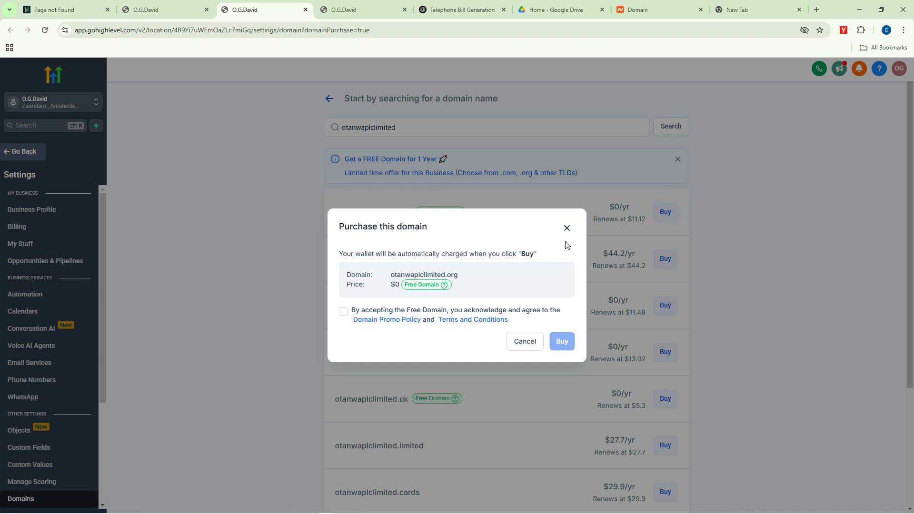
pyautogui.click(347, 311)
pyautogui.click(558, 340)
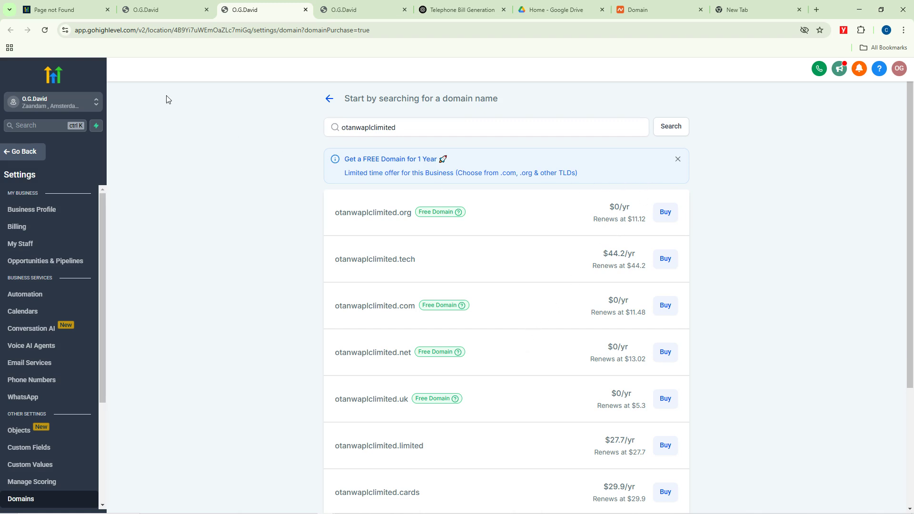
pyautogui.click(45, 31)
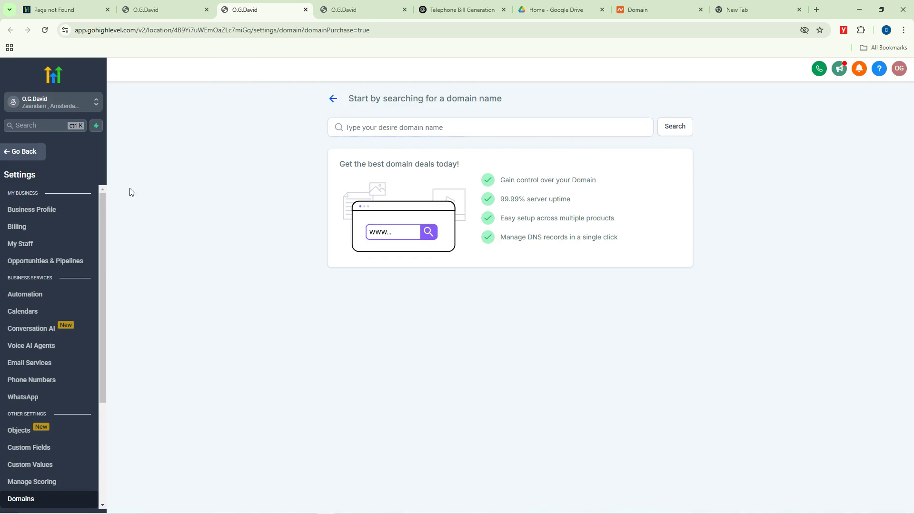
# Step: Open the Dental Supplies Copy website from Sites > Websites and preview its Checkout page
pyautogui.click(8, 153)
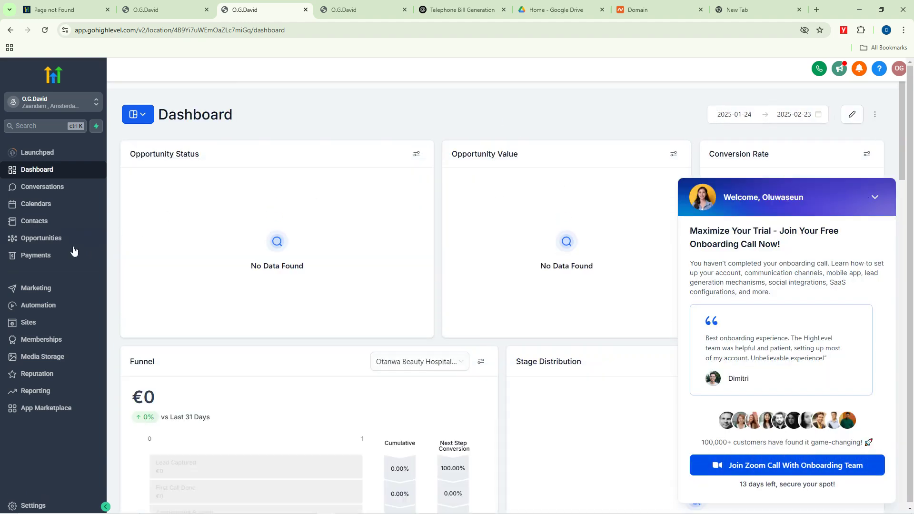
pyautogui.click(28, 323)
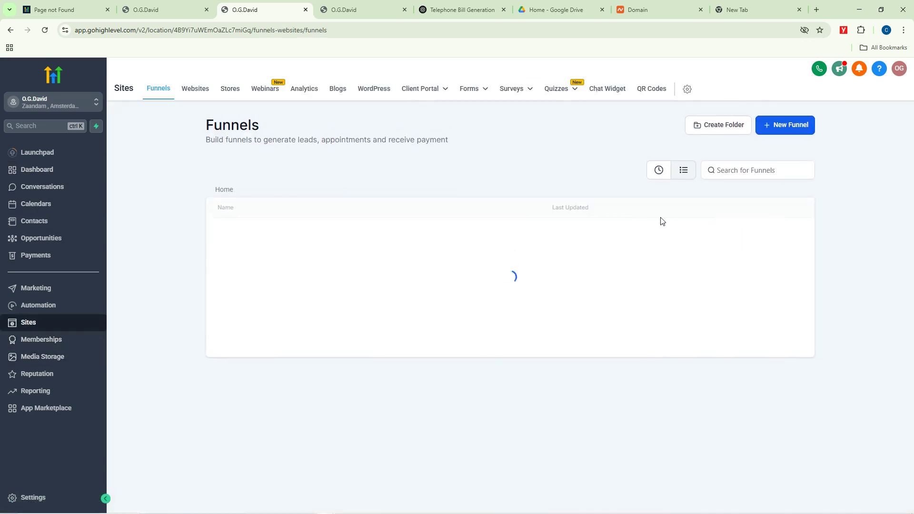
pyautogui.click(198, 91)
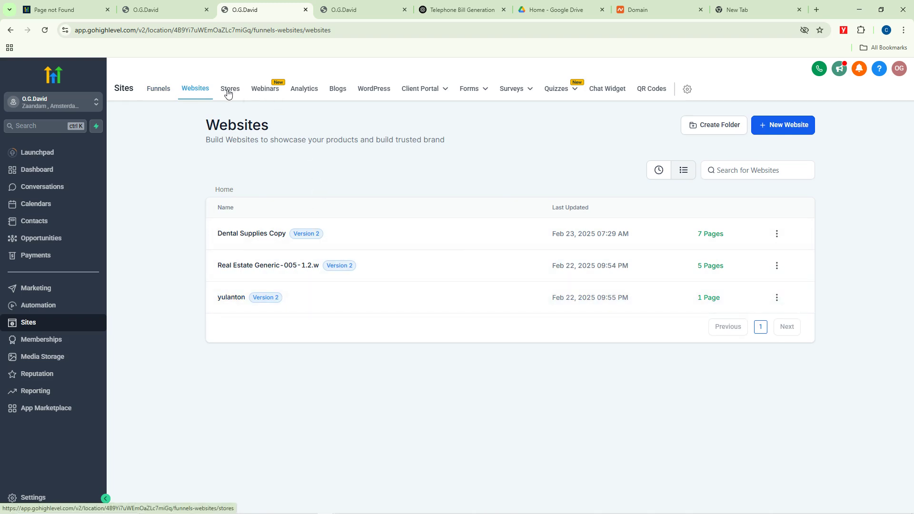
pyautogui.click(259, 233)
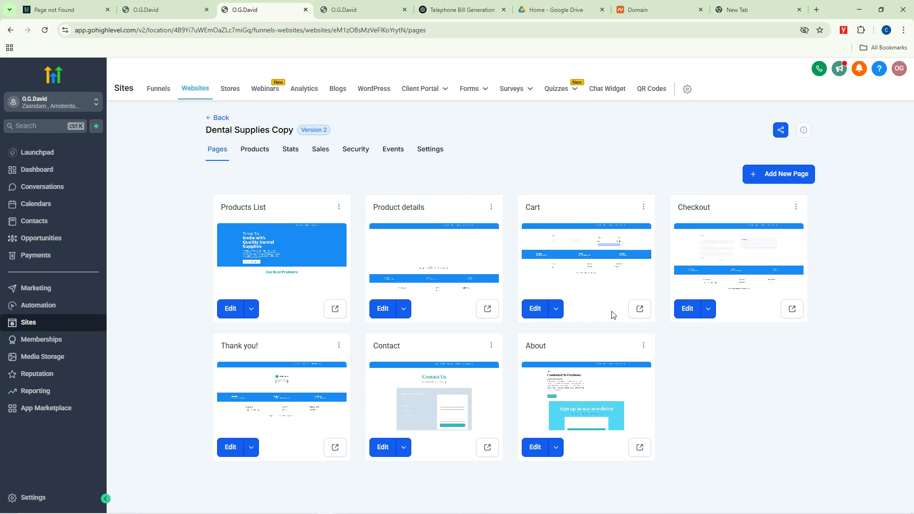
pyautogui.click(792, 310)
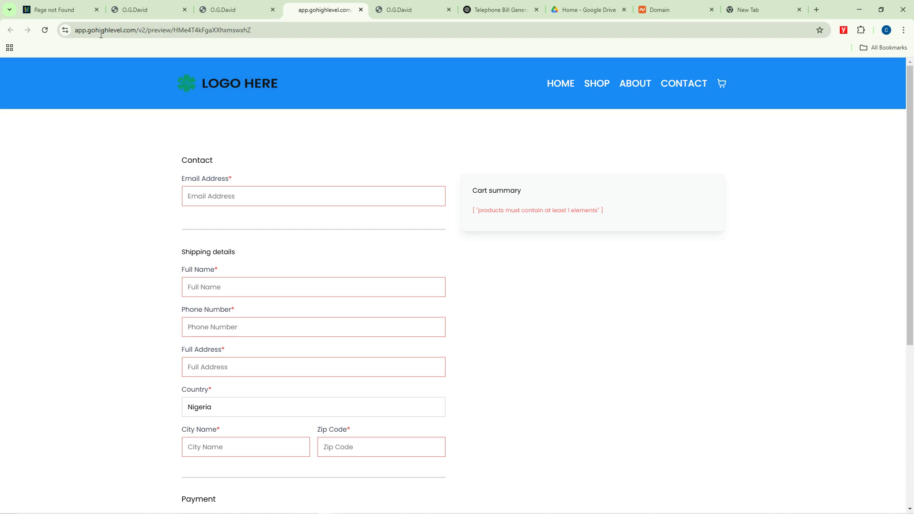
# Step: Back on the website's pages, view Share Store and the empty Sales tab, then open Funnels
pyautogui.click(220, 10)
pyautogui.click(164, 7)
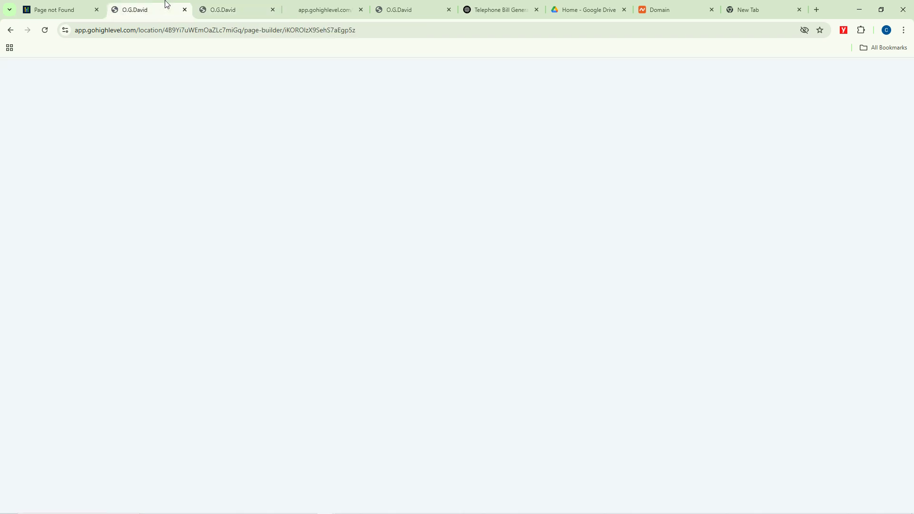
pyautogui.click(218, 5)
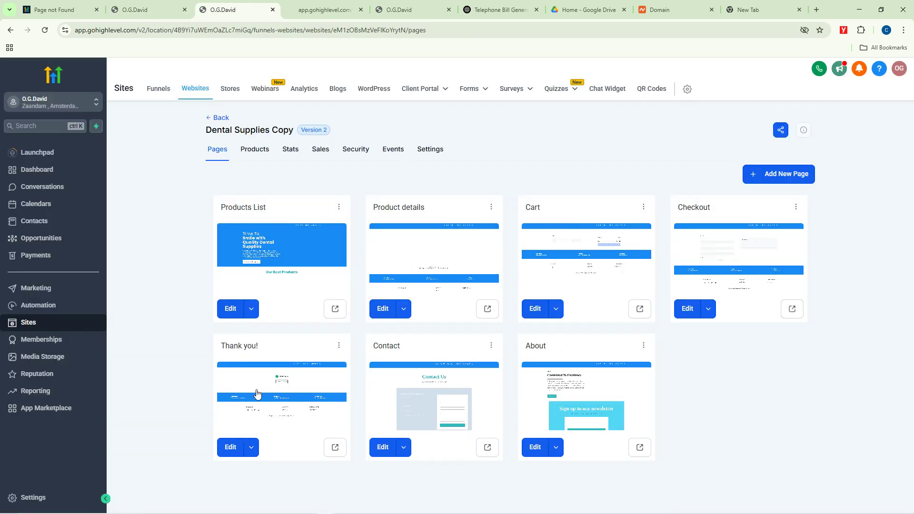
pyautogui.click(339, 208)
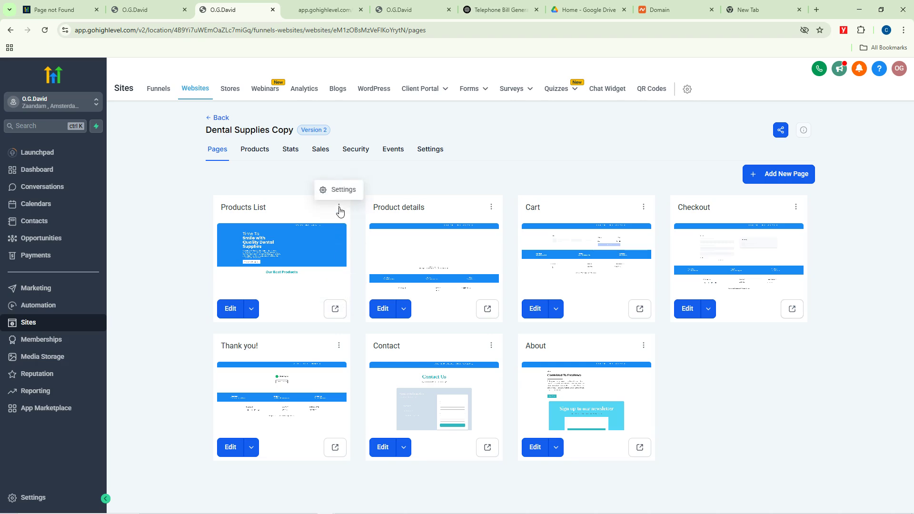
pyautogui.click(782, 131)
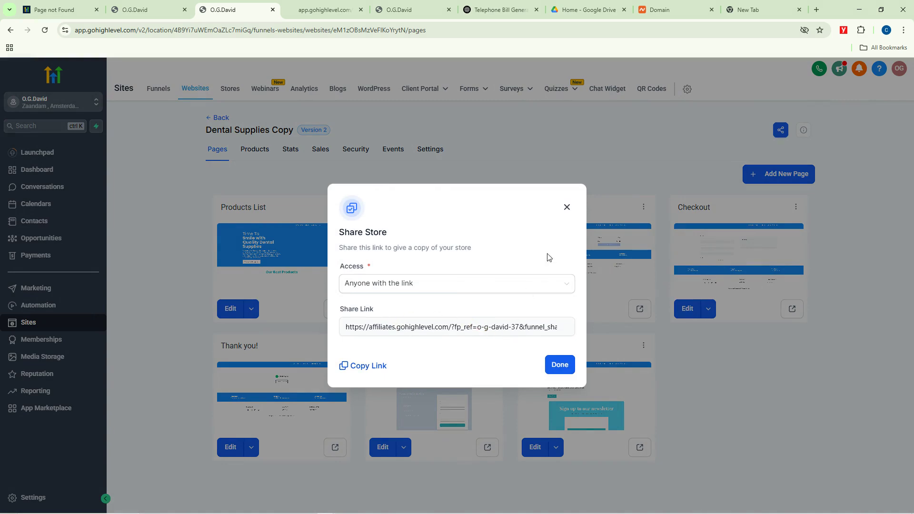
pyautogui.click(566, 207)
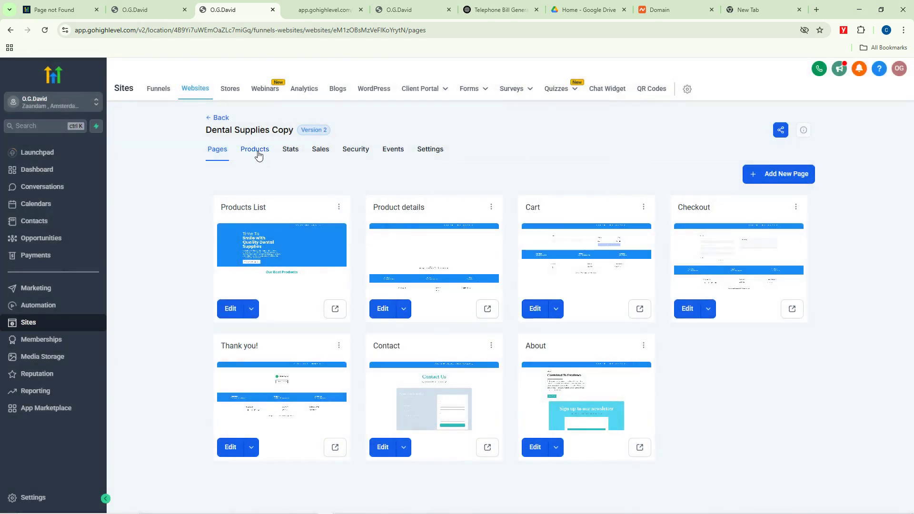
pyautogui.click(320, 152)
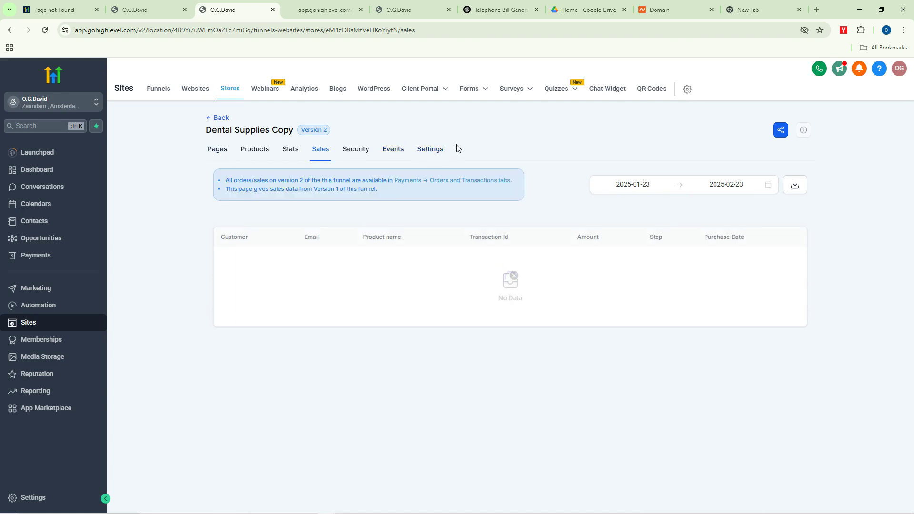
pyautogui.click(160, 90)
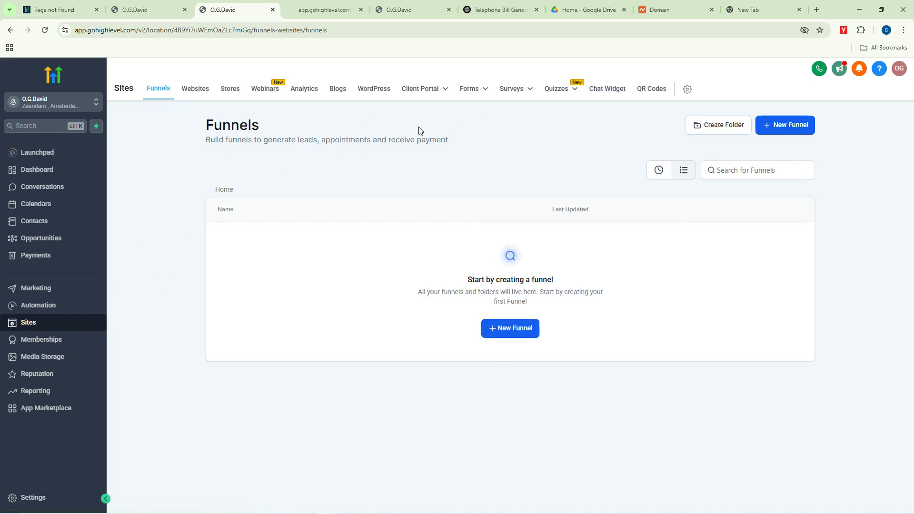
# Step: Go to Memberships and open the Courses dashboard
pyautogui.click(36, 342)
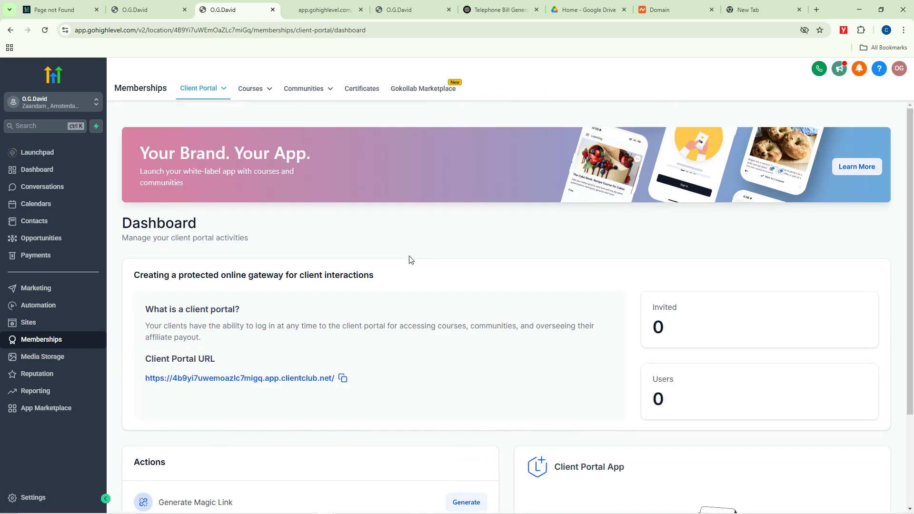
pyautogui.scroll(-3, 490, 343)
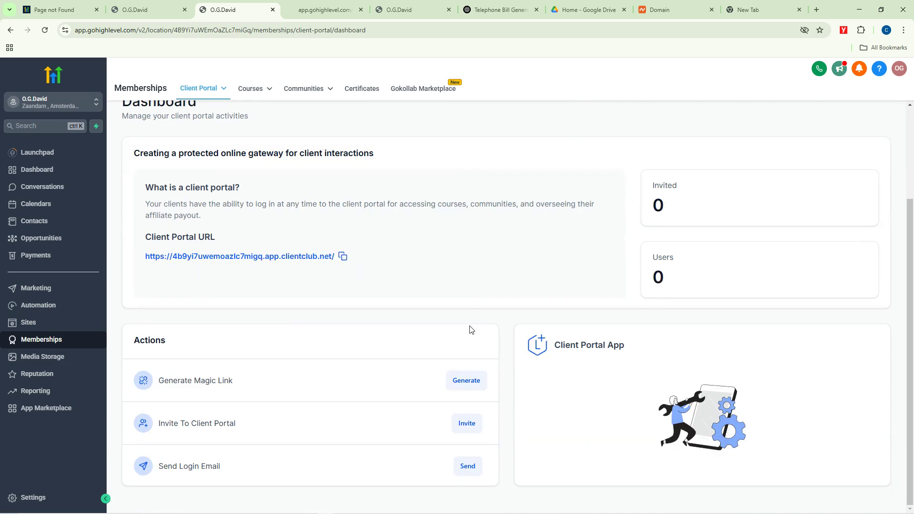
pyautogui.scroll(3, 470, 329)
pyautogui.moveTo(221, 93)
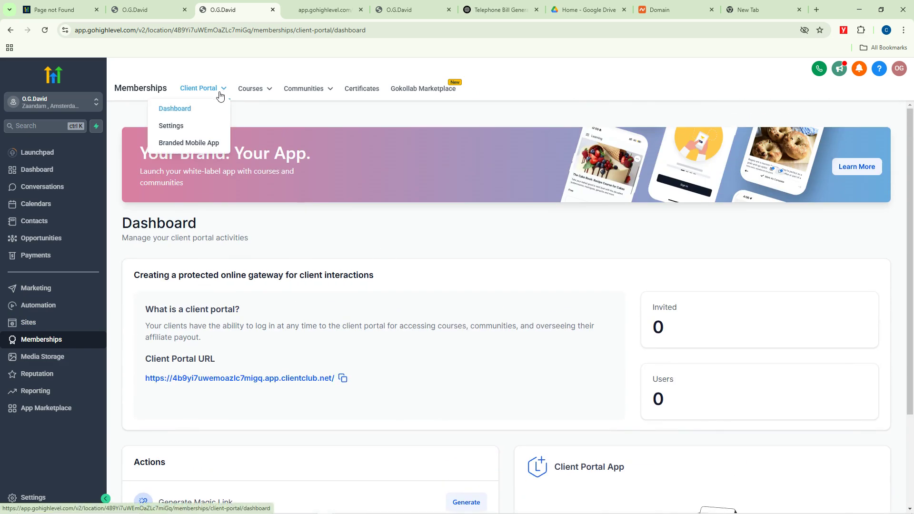
pyautogui.moveTo(265, 91)
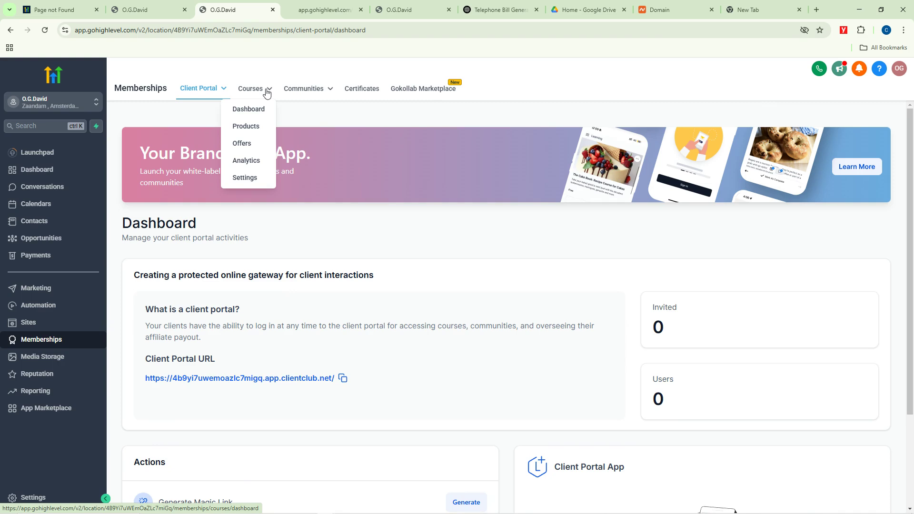
pyautogui.click(249, 112)
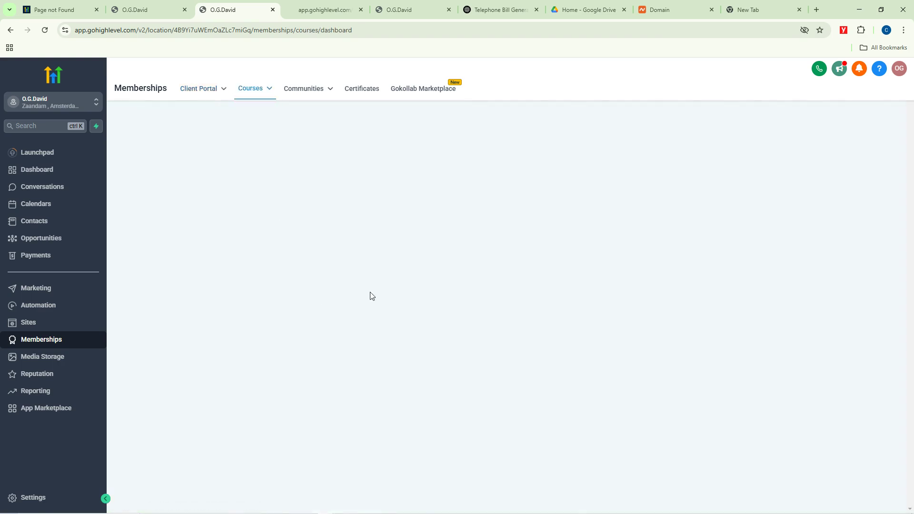
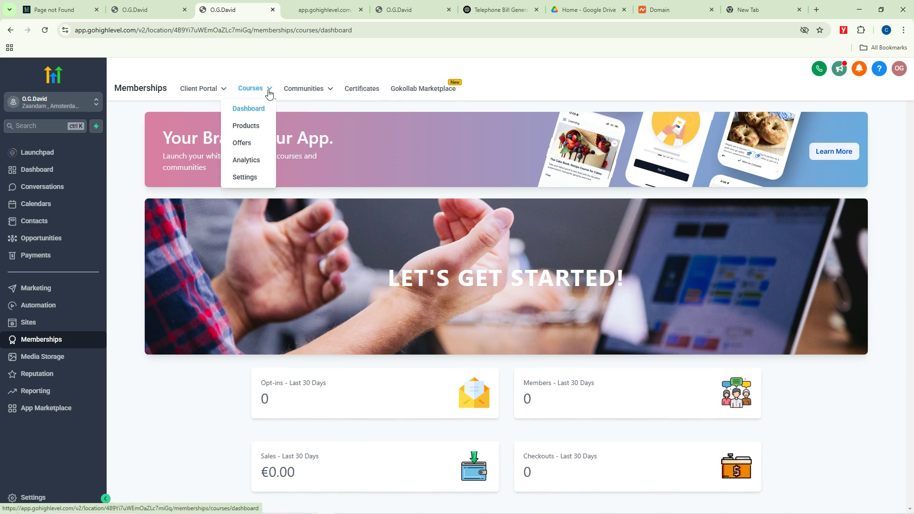
# Step: Open the Client Portal dashboard, start a magic link, and dismiss the Branded Client Portal App popup
pyautogui.moveTo(214, 89)
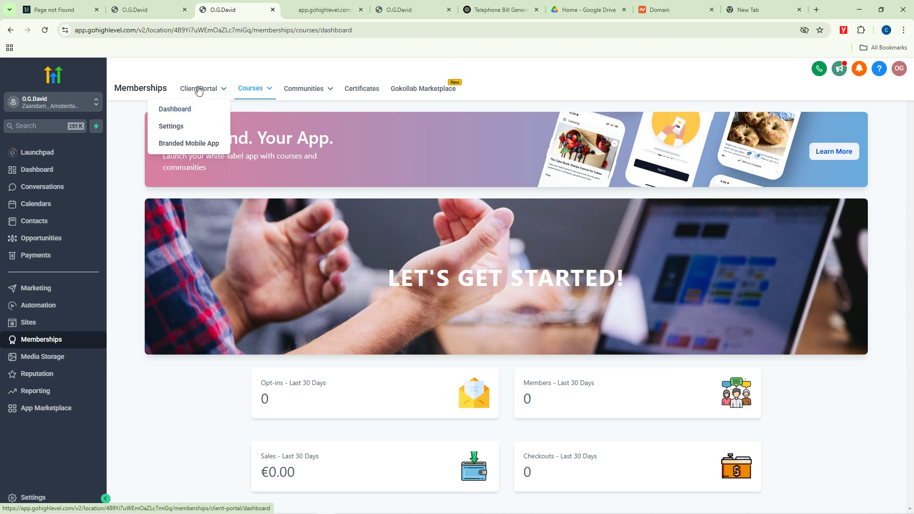
pyautogui.click(182, 110)
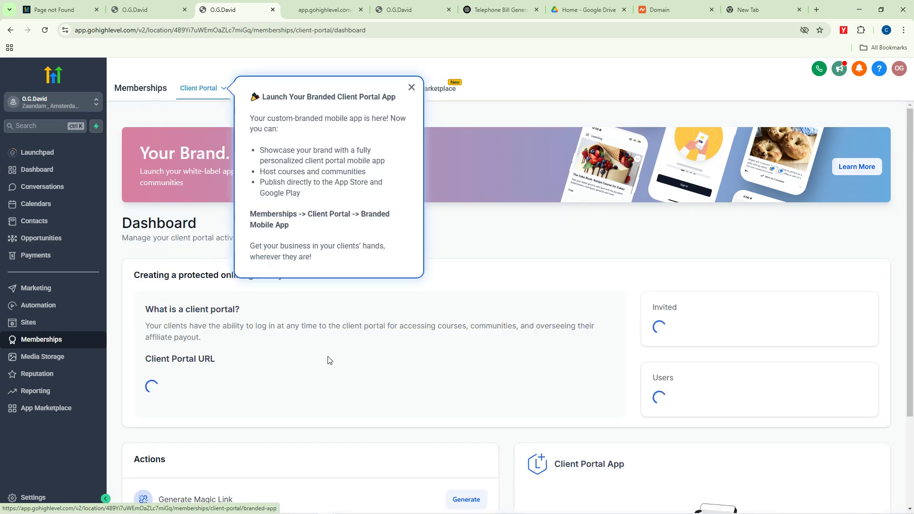
pyautogui.scroll(-3, 540, 399)
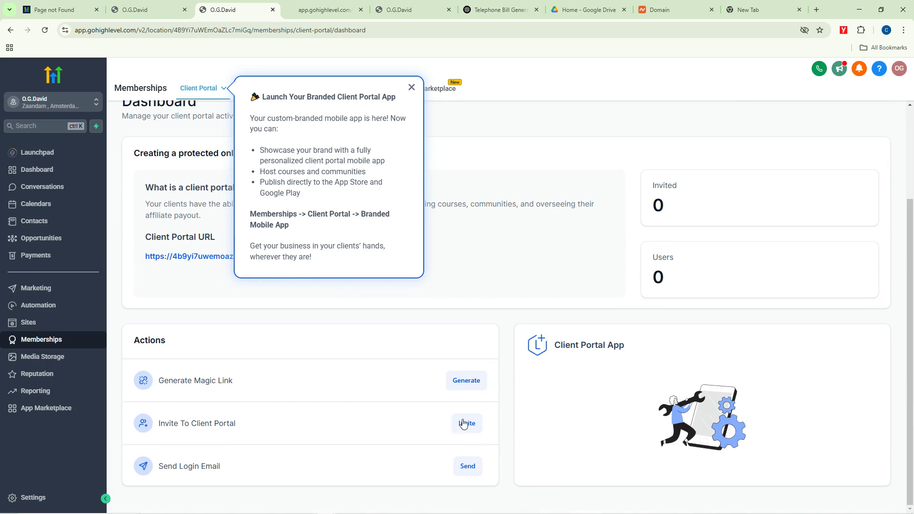
pyautogui.click(463, 381)
pyautogui.click(412, 93)
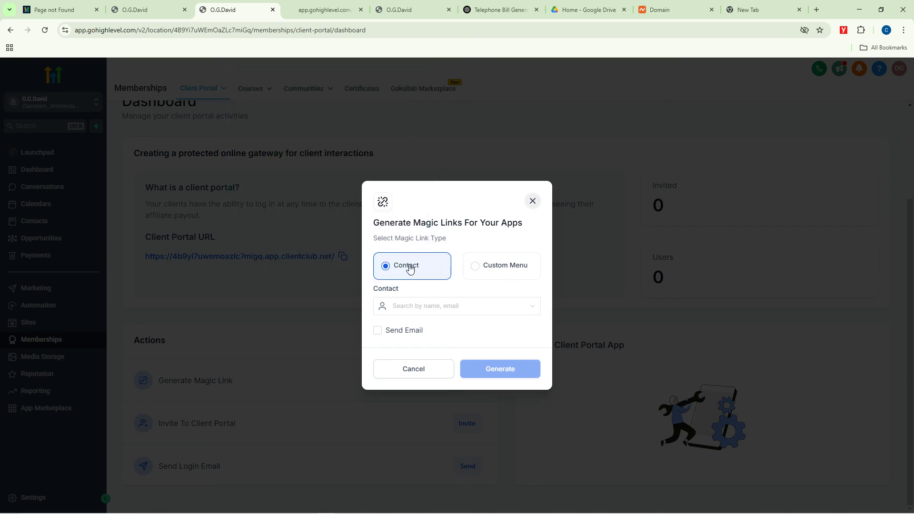
# Step: Generate a Custom Menu magic link for Courses and copy it
pyautogui.click(505, 269)
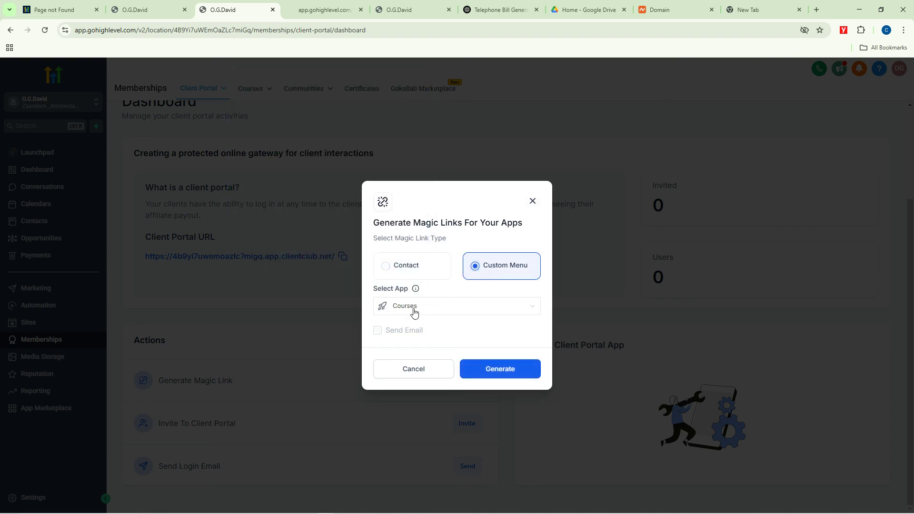
pyautogui.click(401, 279)
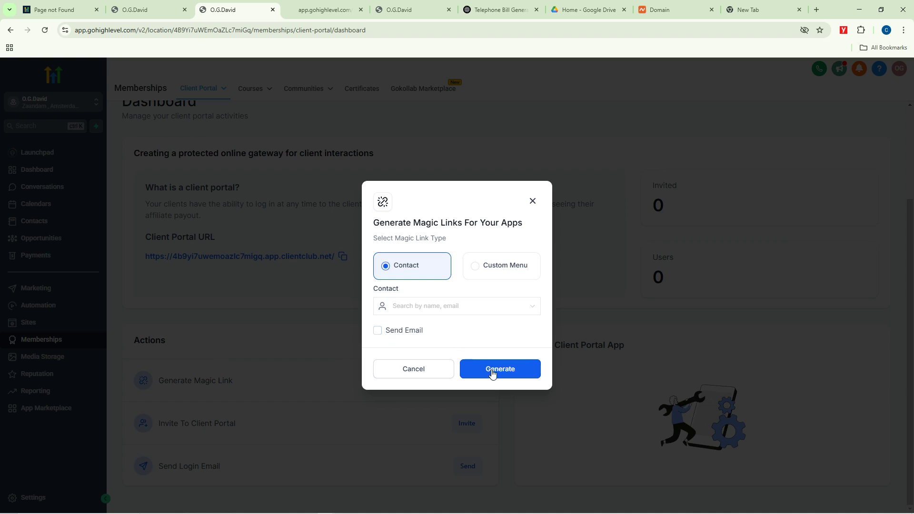
pyautogui.click(501, 270)
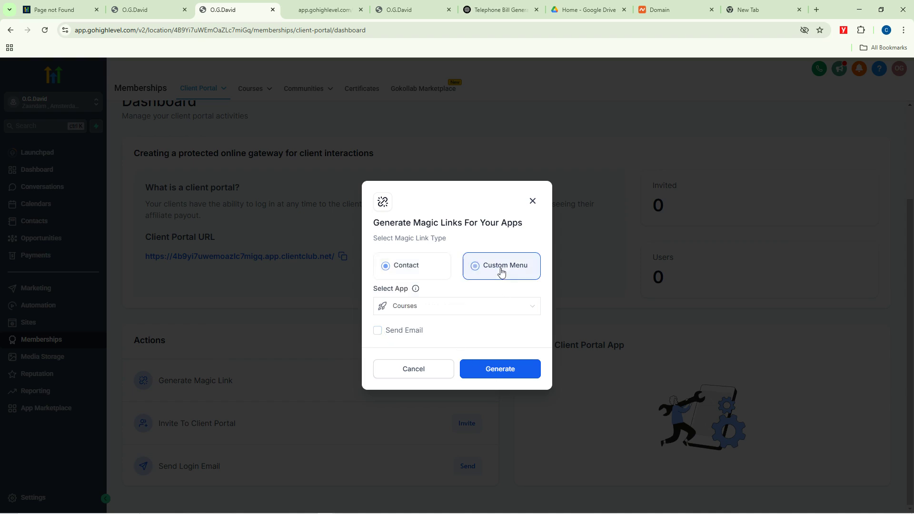
pyautogui.click(499, 369)
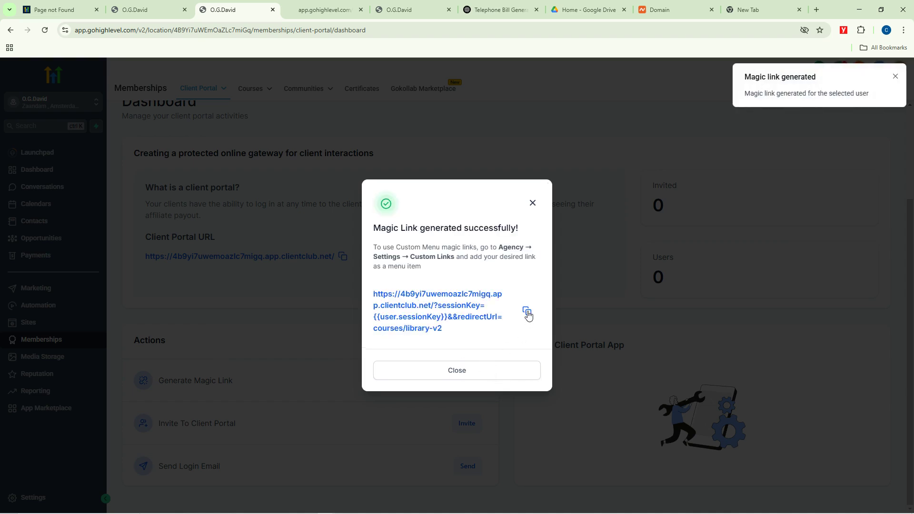
pyautogui.click(527, 312)
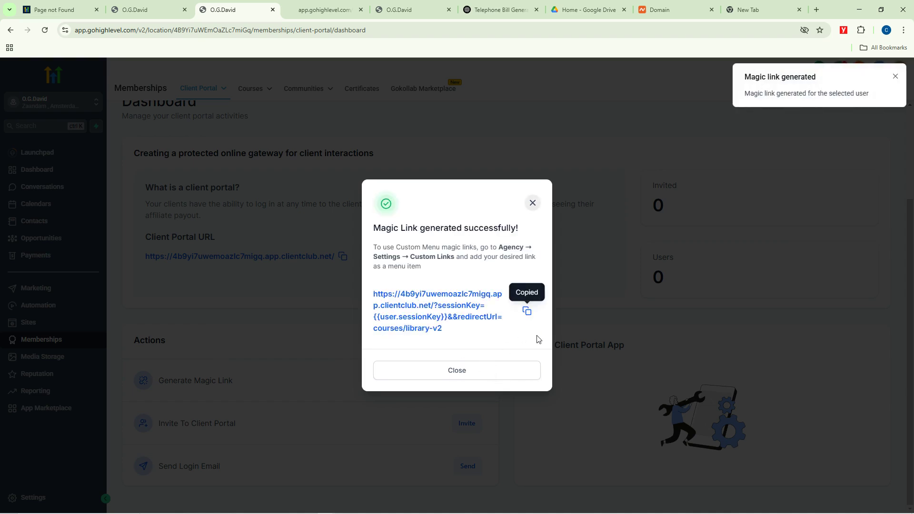
# Step: Test the copied magic link in a private browser window, then close the result dialog
pyautogui.hotkey('ctrl', 'shift', 'n')
pyautogui.hotkey('ctrl', 'v')
pyautogui.press('Return')
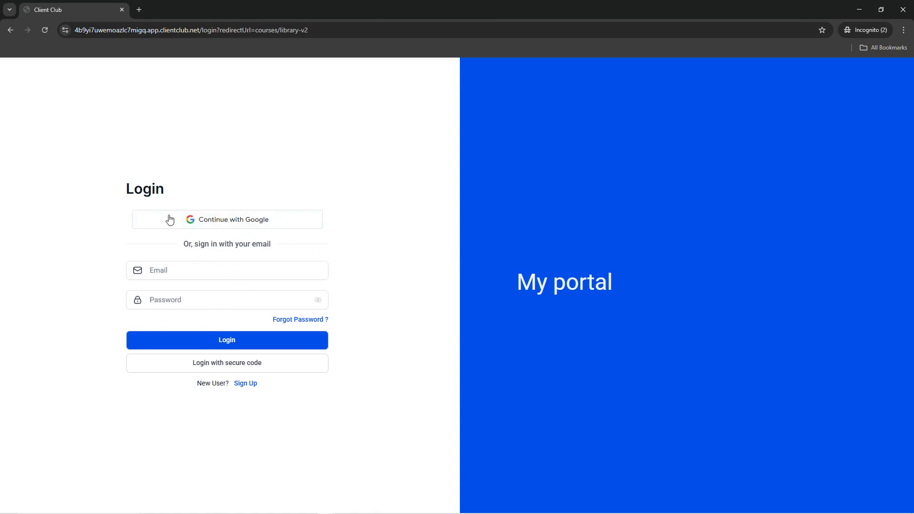
pyautogui.click(859, 10)
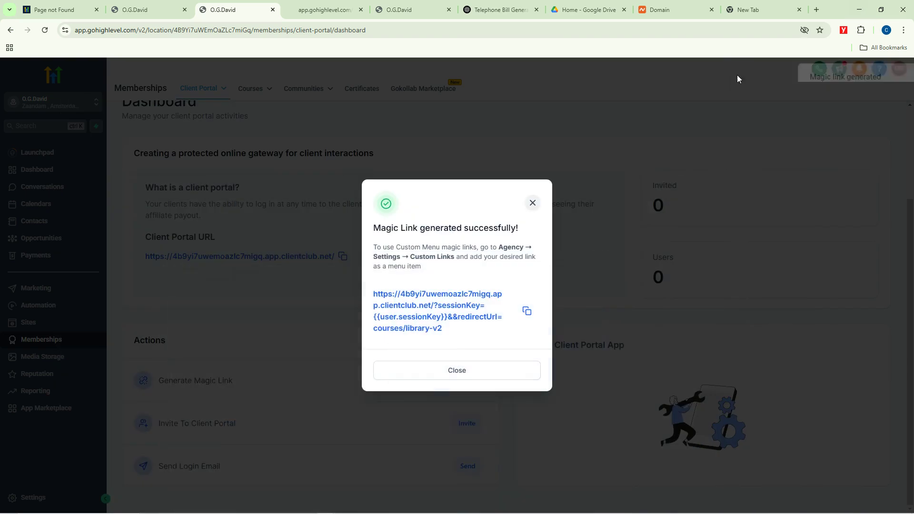
pyautogui.click(531, 205)
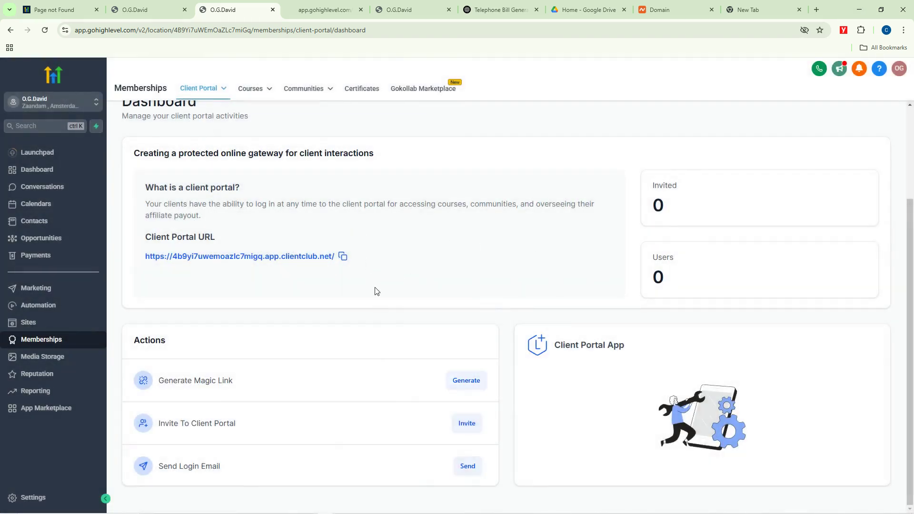
pyautogui.scroll(3, 292, 199)
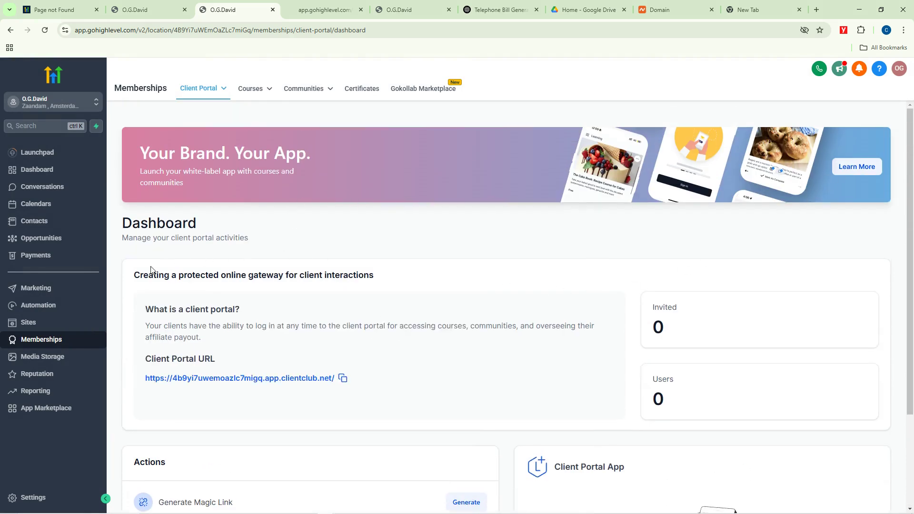
# Step: Create a new certificate from the blue-and-gold wave Certificate of Completion template
pyautogui.click(352, 93)
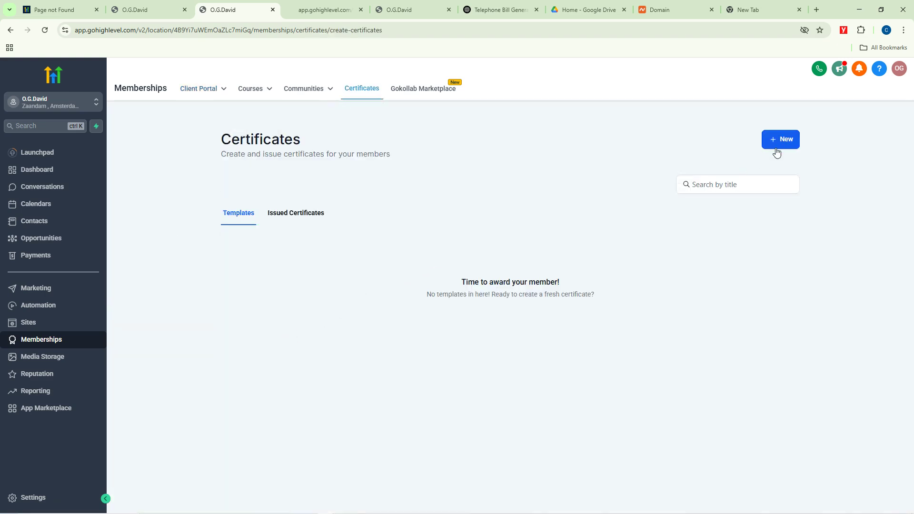
pyautogui.click(781, 142)
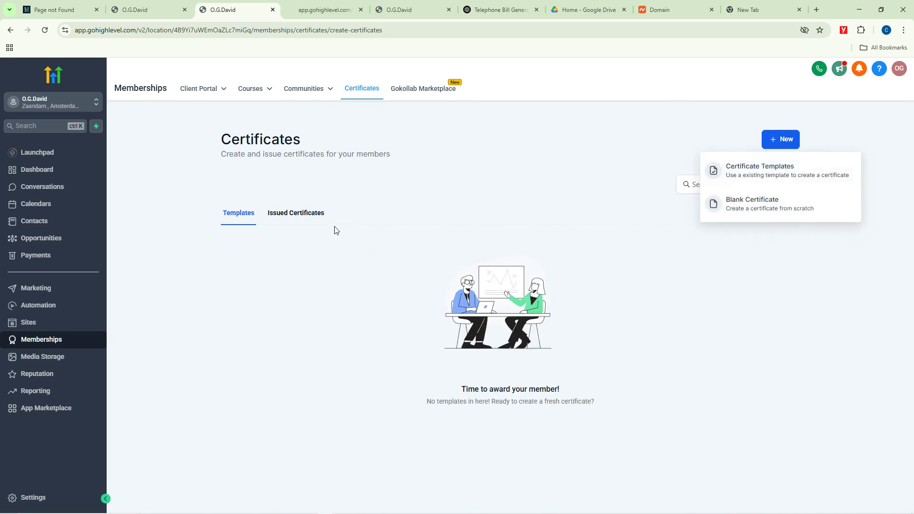
pyautogui.click(758, 174)
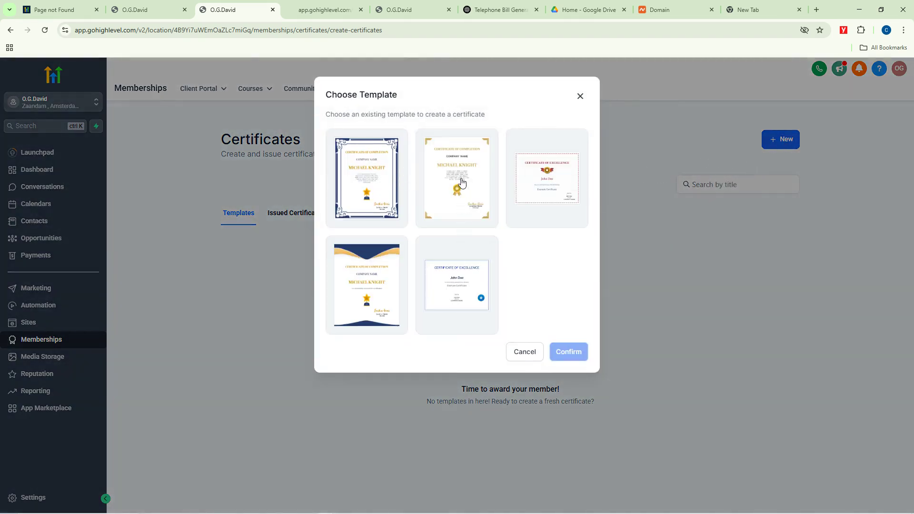
pyautogui.click(381, 287)
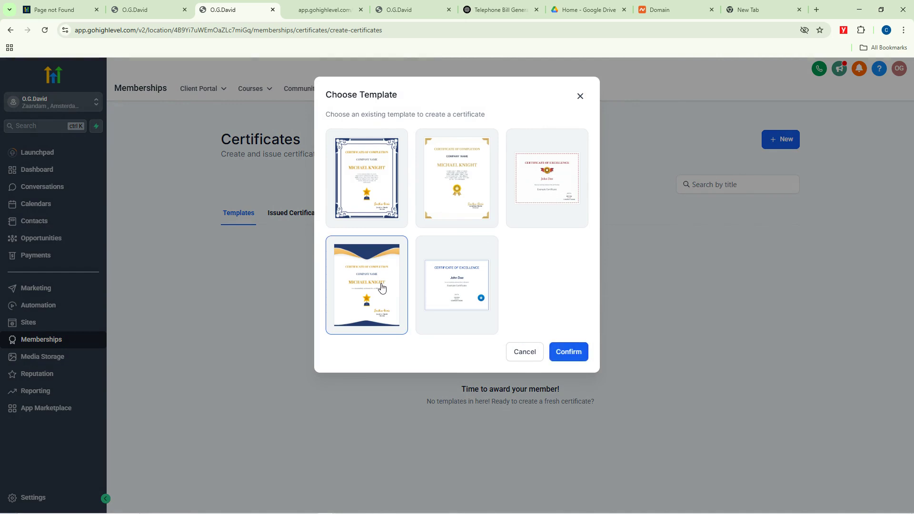
pyautogui.click(570, 352)
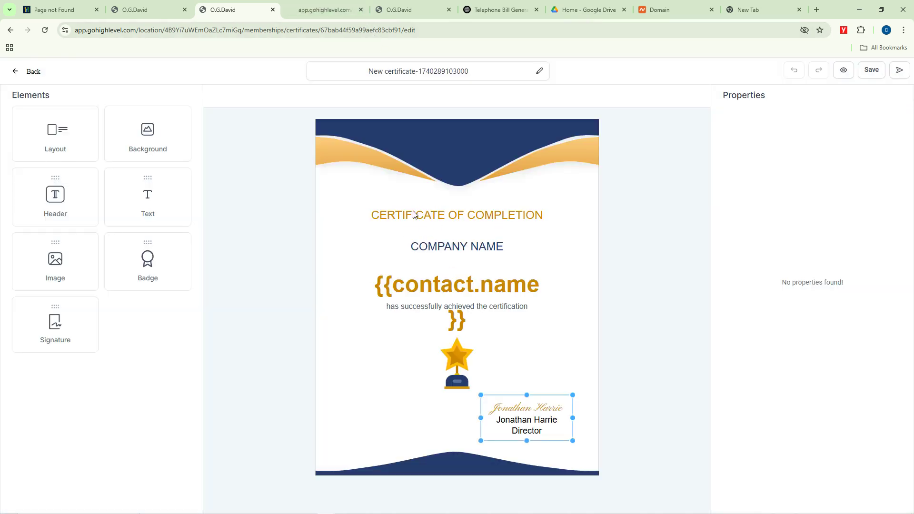
# Step: Change the certificate's COMPANY NAME heading to 'Otanwa School'
pyautogui.click(430, 250)
pyautogui.doubleClick(473, 249)
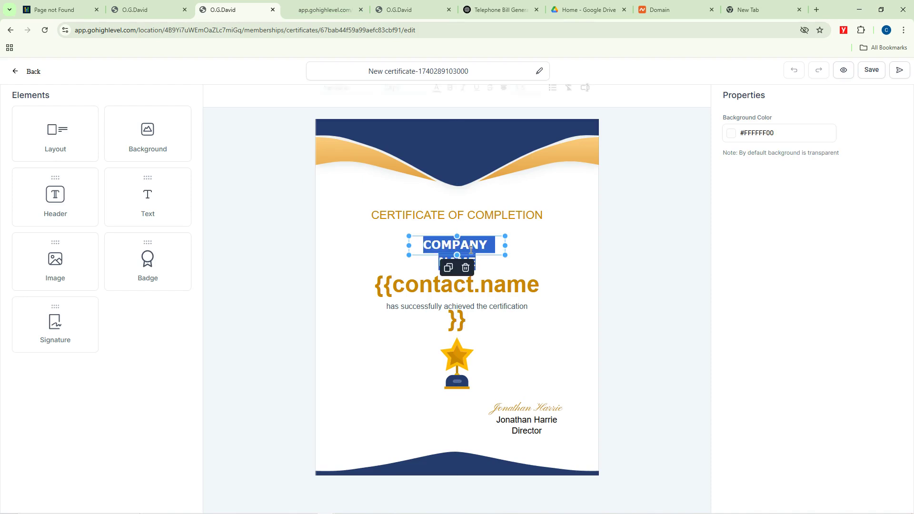
pyautogui.write('Otanw')
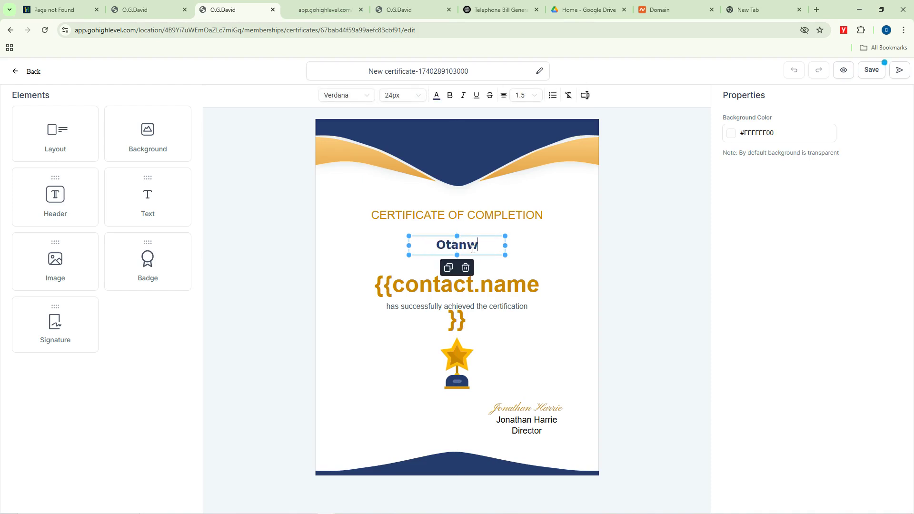
pyautogui.write('a SSc')
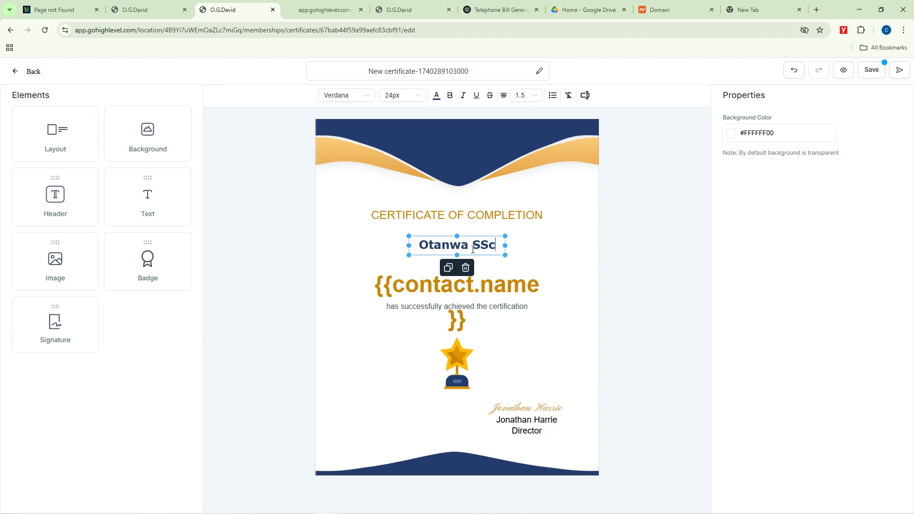
pyautogui.press('BackSpace')
pyautogui.press('BackSpace')
pyautogui.write('chool')
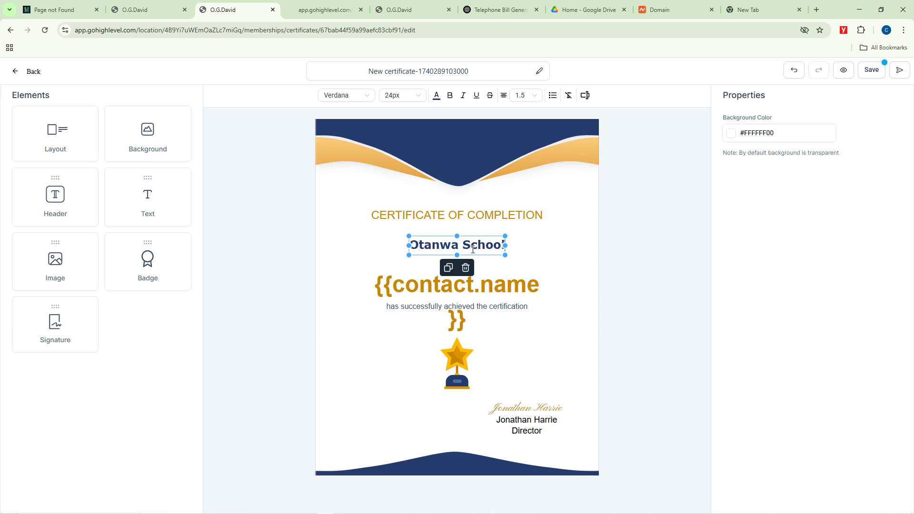
pyautogui.click(558, 196)
# Step: Widen the {{contact.name}} box and achievement sentence onto single lines, nudging the sentence lower
pyautogui.click(500, 292)
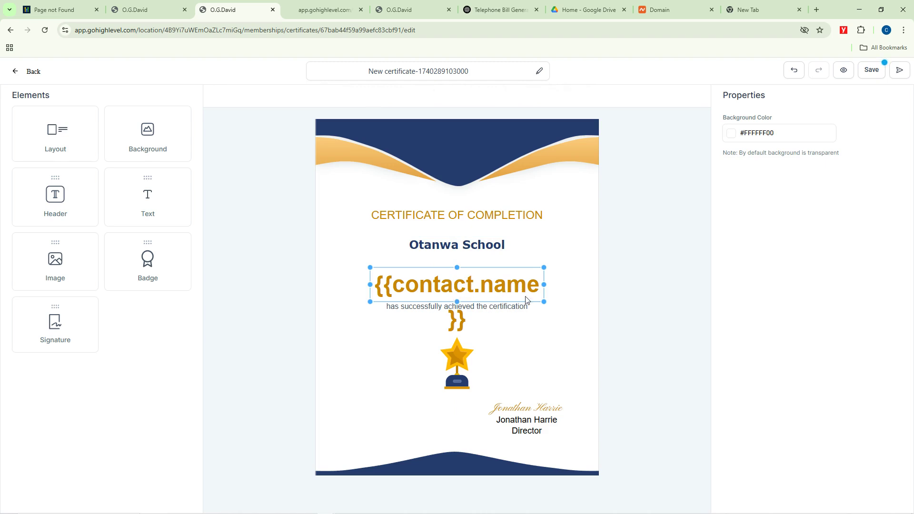
pyautogui.moveTo(546, 284); pyautogui.dragTo(566, 282)
pyautogui.moveTo(371, 286); pyautogui.dragTo(367, 285)
pyautogui.click(389, 309)
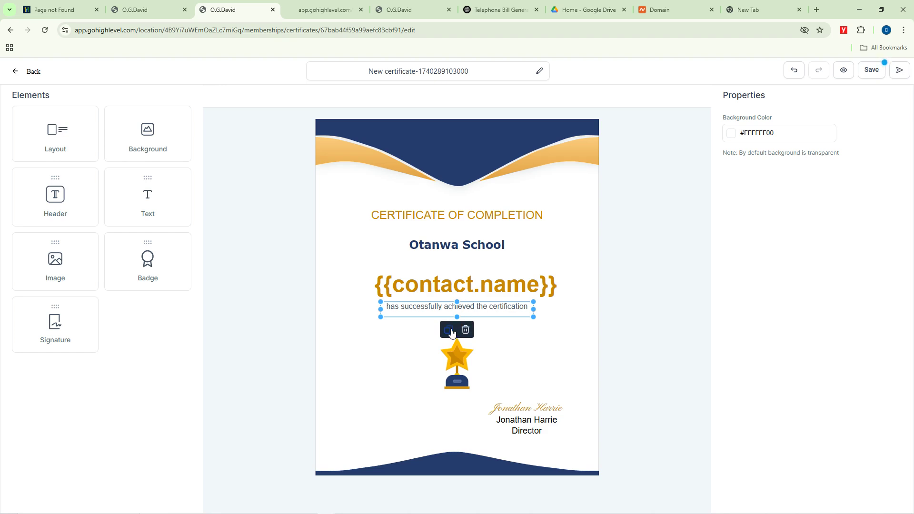
pyautogui.click(512, 342)
pyautogui.click(477, 309)
pyautogui.moveTo(478, 309); pyautogui.dragTo(477, 315)
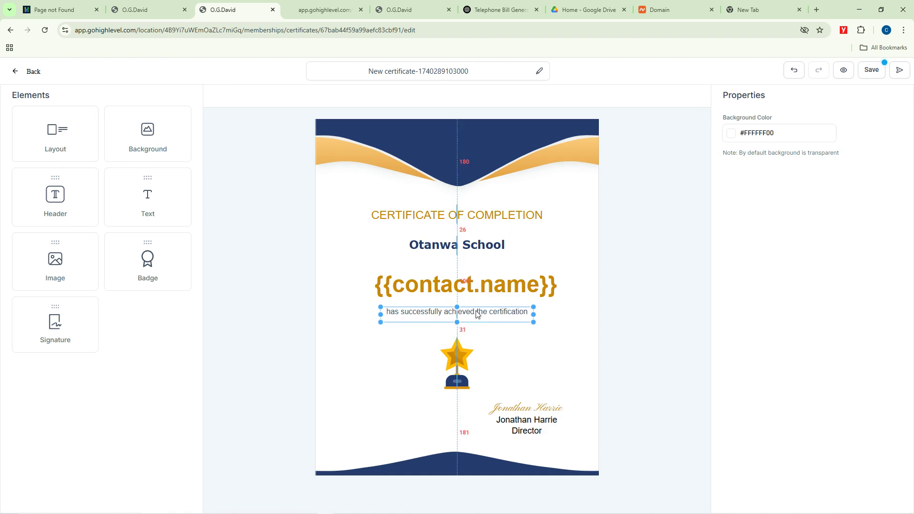
pyautogui.doubleClick(476, 311)
pyautogui.click(544, 360)
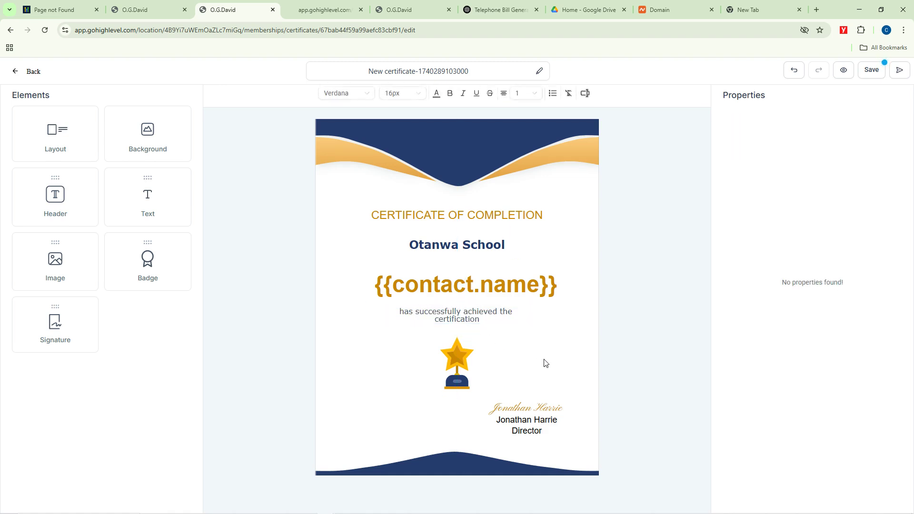
pyautogui.click(527, 317)
pyautogui.moveTo(533, 316); pyautogui.dragTo(543, 316)
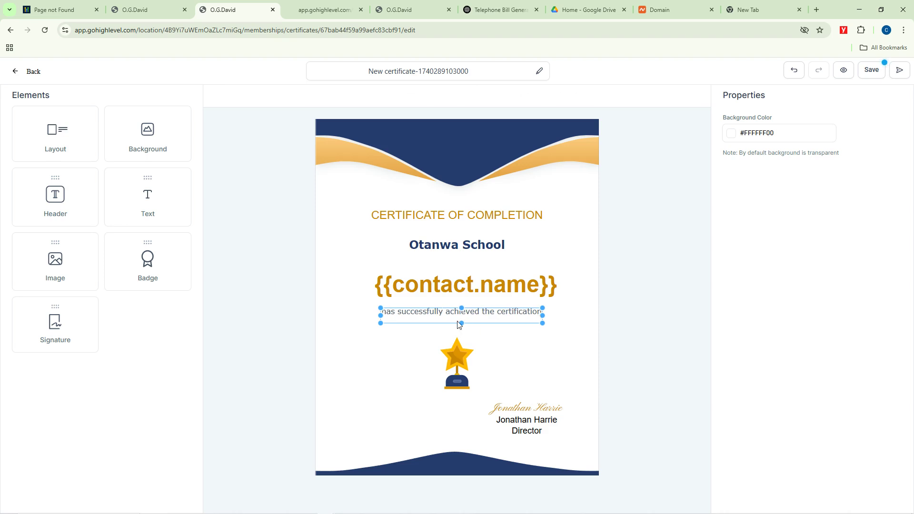
pyautogui.click(537, 363)
# Step: Move the trophy badge slightly lower and place a duplicate in the top banner
pyautogui.click(462, 369)
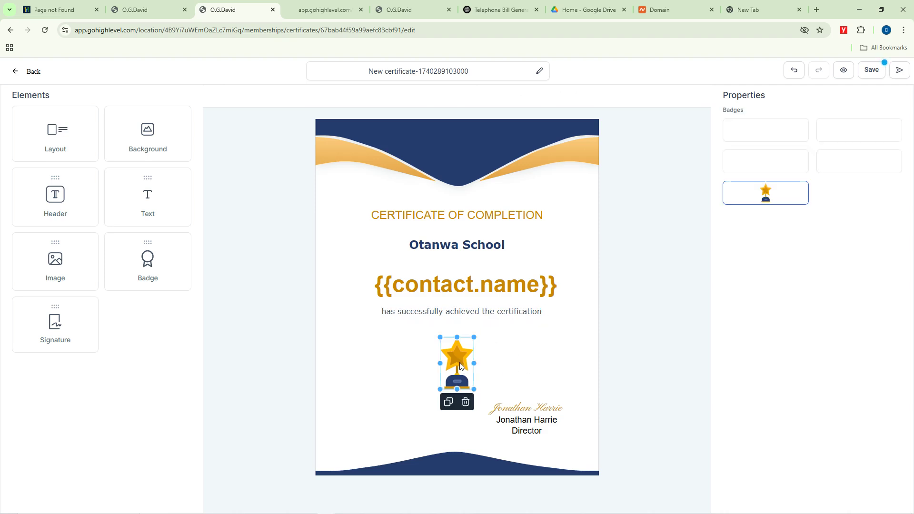
pyautogui.moveTo(462, 369); pyautogui.dragTo(460, 376)
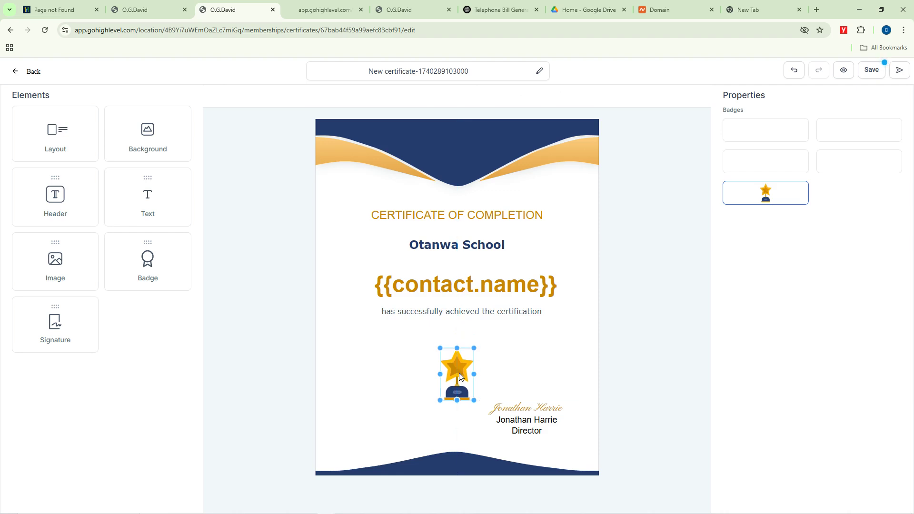
pyautogui.rightClick(460, 377)
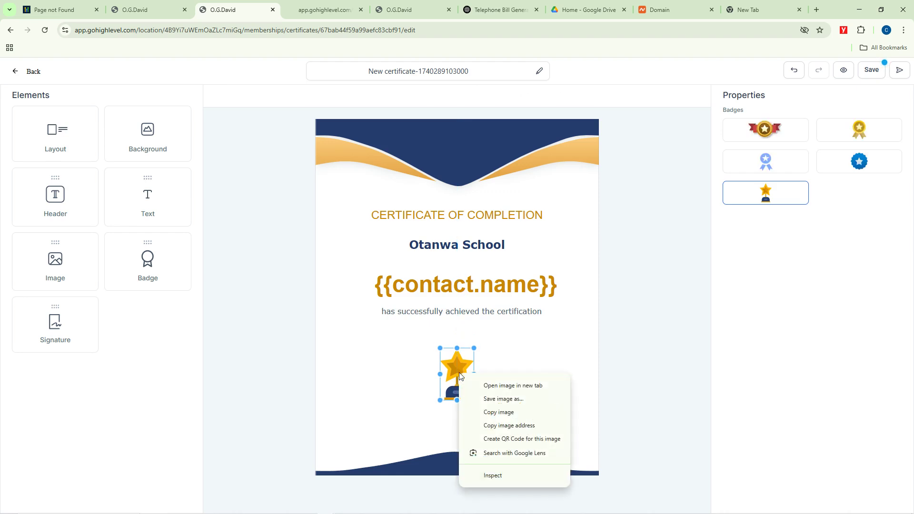
pyautogui.click(460, 376)
pyautogui.click(461, 376)
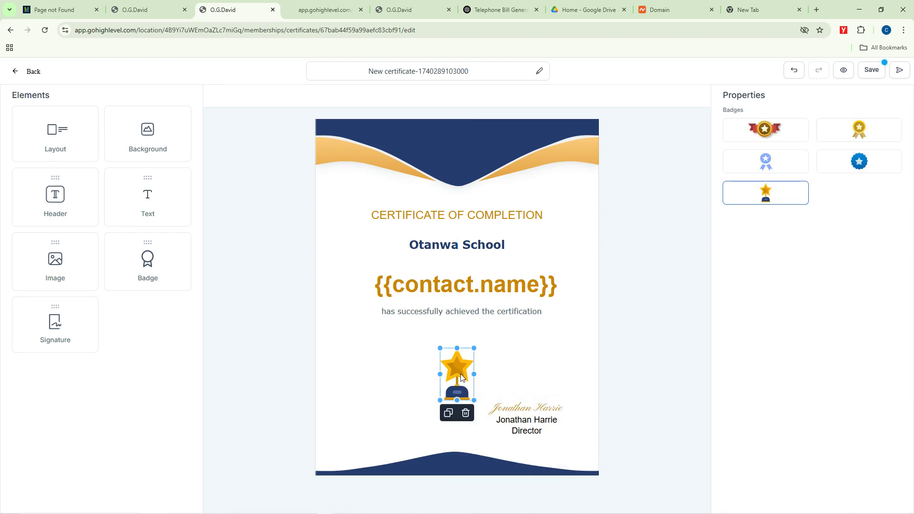
pyautogui.click(450, 418)
pyautogui.moveTo(464, 374); pyautogui.dragTo(457, 146)
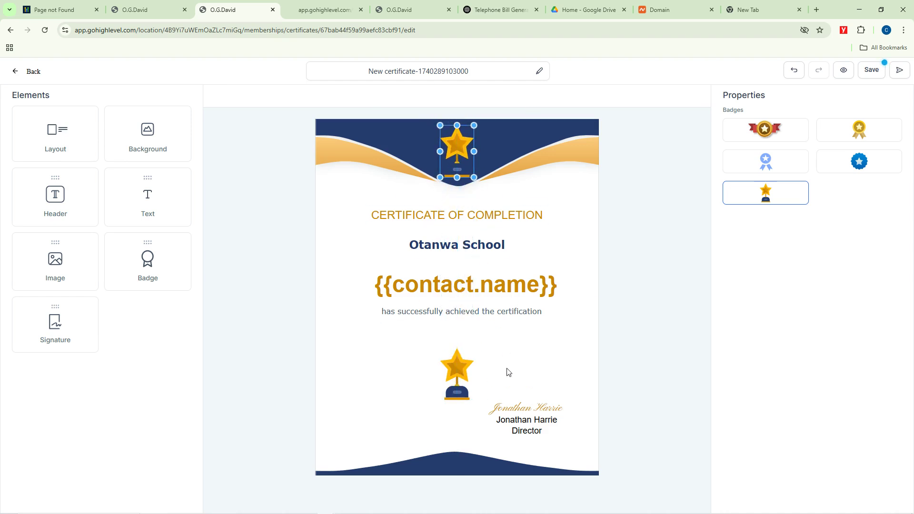
pyautogui.click(531, 382)
# Step: Start editing the Director line of the signature block
pyautogui.click(539, 427)
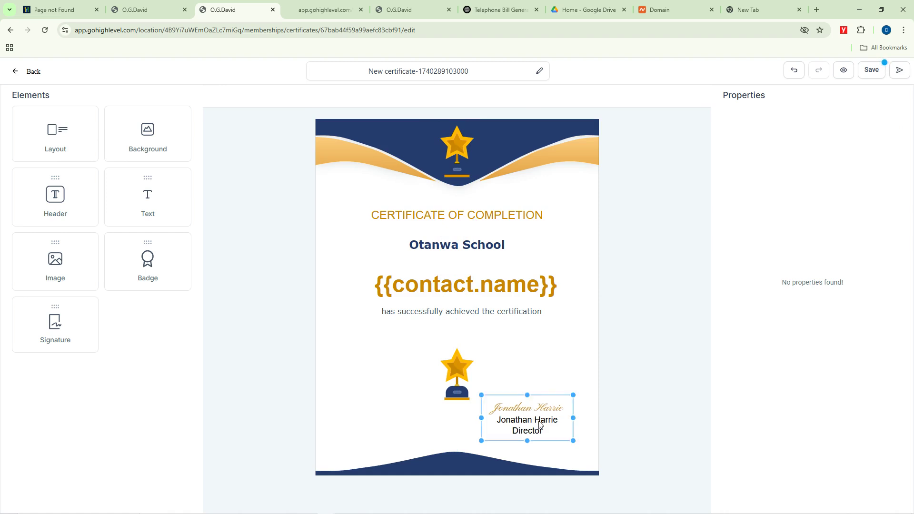
pyautogui.doubleClick(536, 425)
pyautogui.click(536, 424)
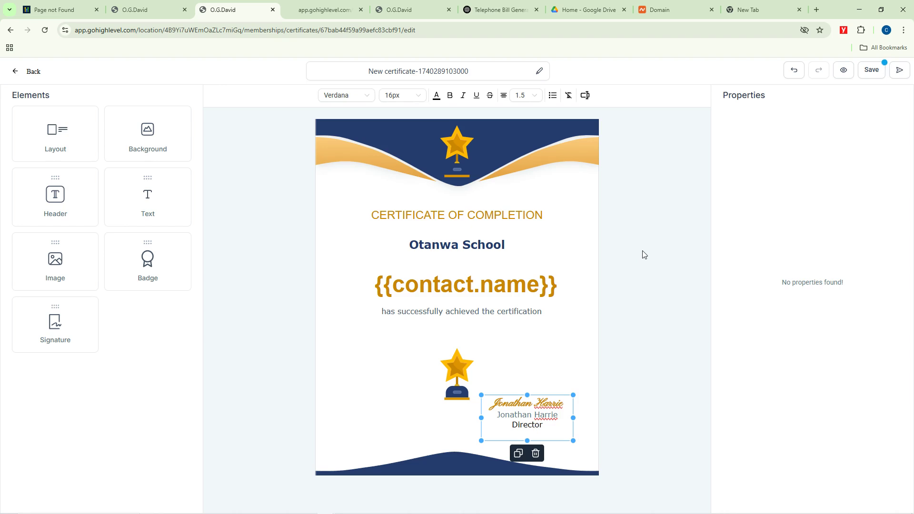
# Step: Rename the certificate 'Graduation Certificates', save it, and return to the certificates list
pyautogui.click(462, 71)
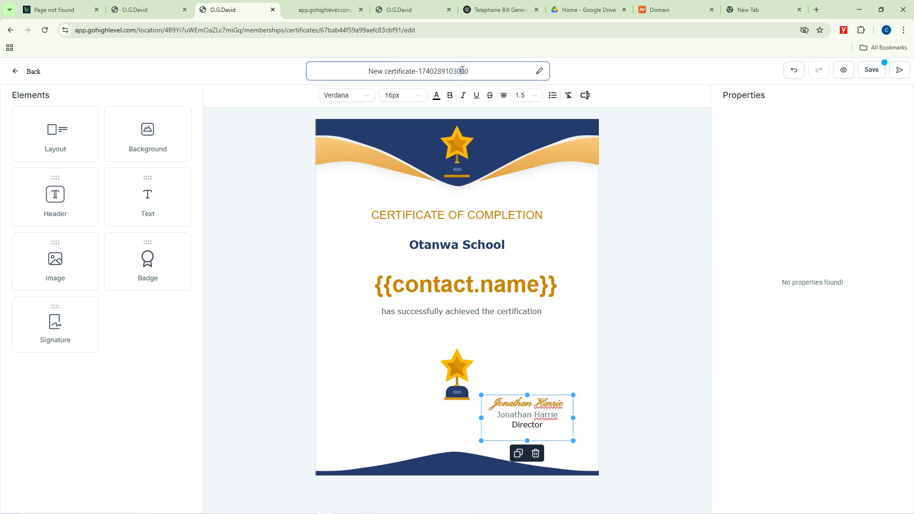
pyautogui.hotkey('ctrl', 'a')
pyautogui.press('BackSpace')
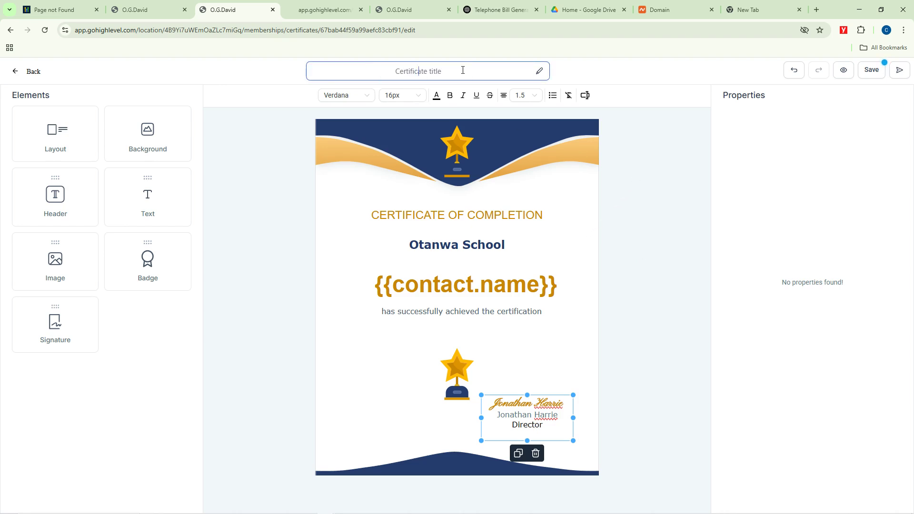
pyautogui.write('Graduation Certificates')
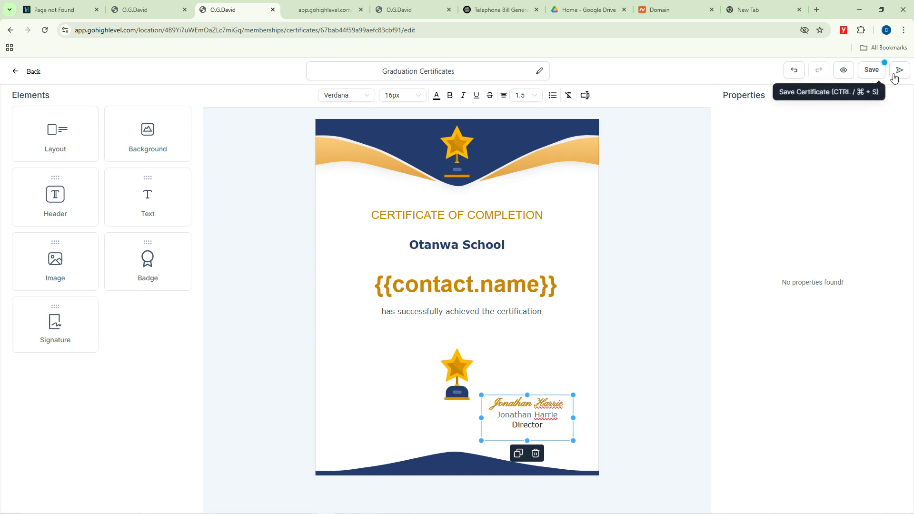
pyautogui.click(871, 70)
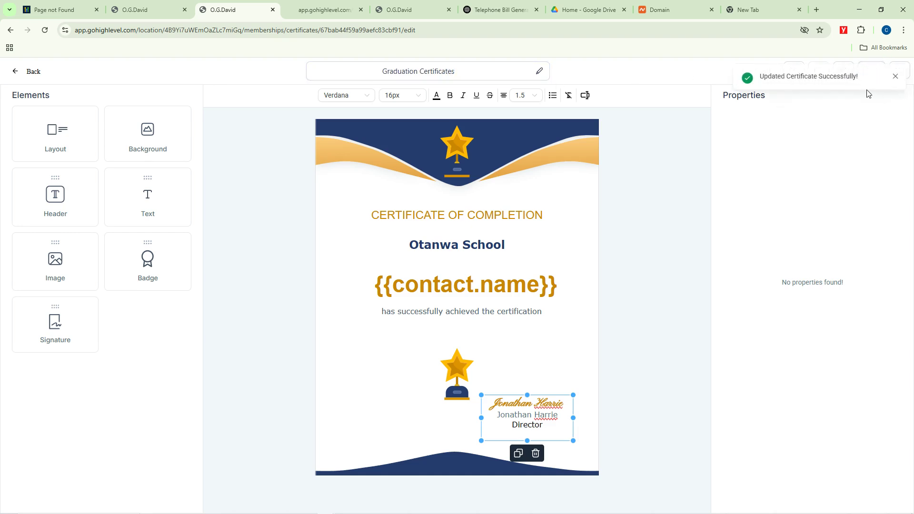
pyautogui.click(20, 73)
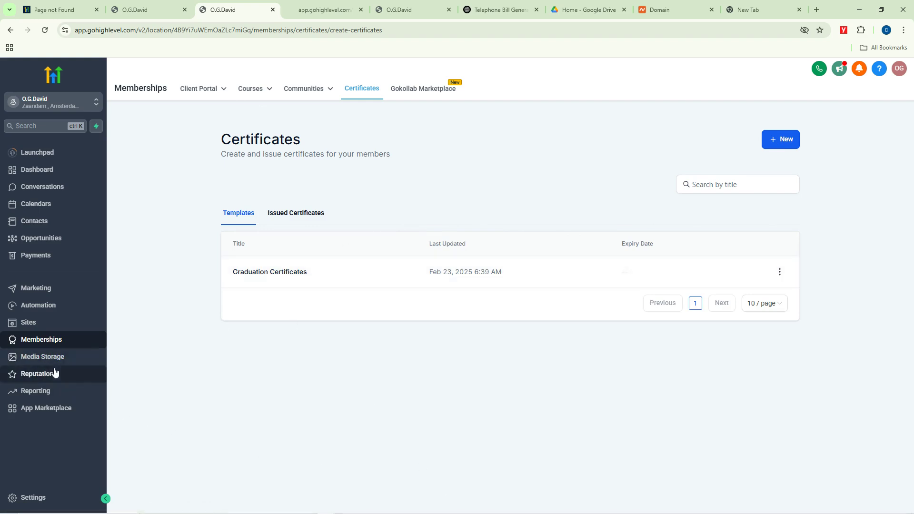
# Step: Browse Media Storage, then go to Reputation and start a new review request
pyautogui.click(43, 358)
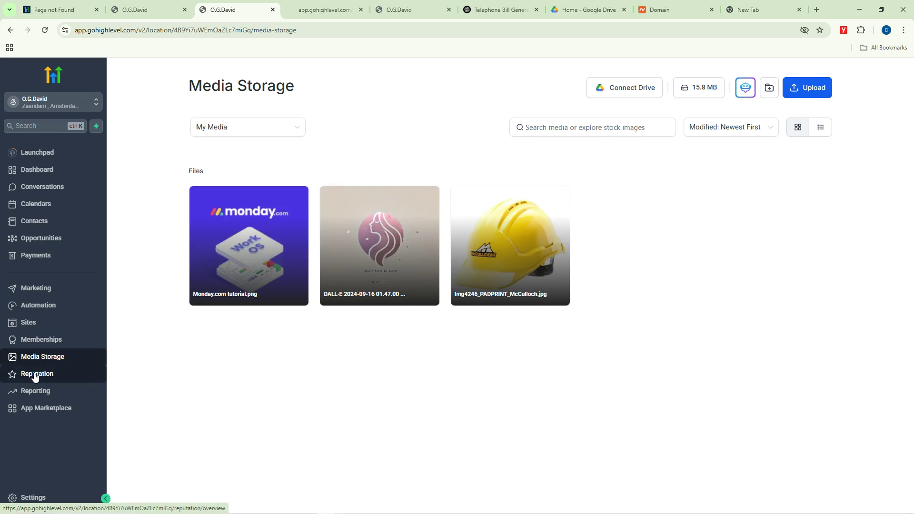
pyautogui.click(52, 380)
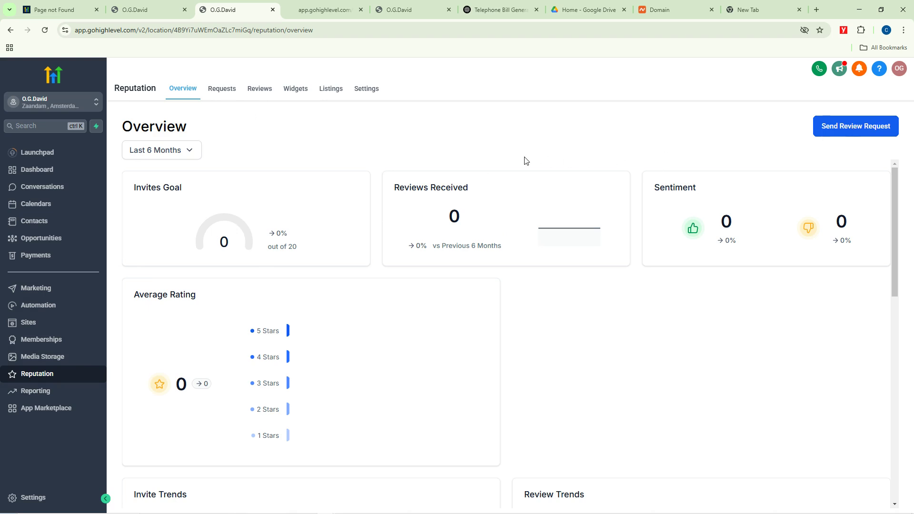
pyautogui.click(862, 128)
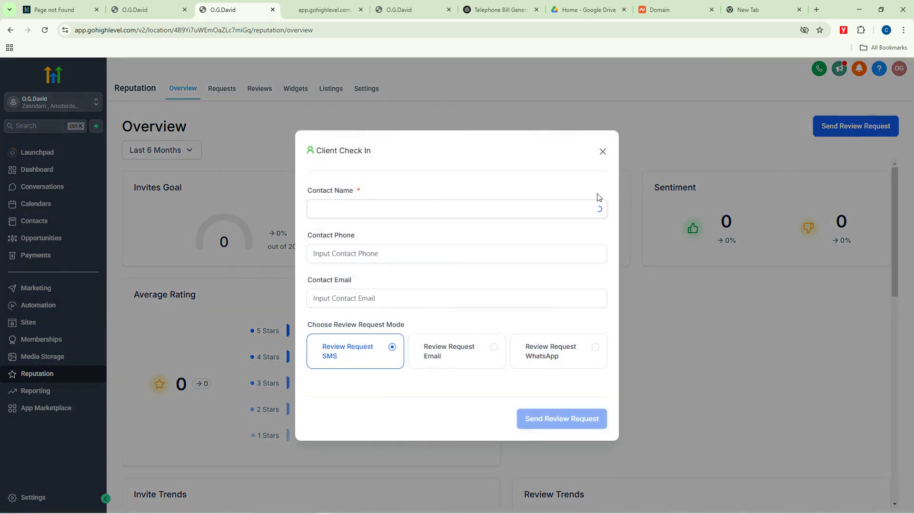
# Step: Fill Client Check In with an existing contact and SMS, close it unsent, and open Reputation Settings
pyautogui.click(383, 216)
pyautogui.click(373, 232)
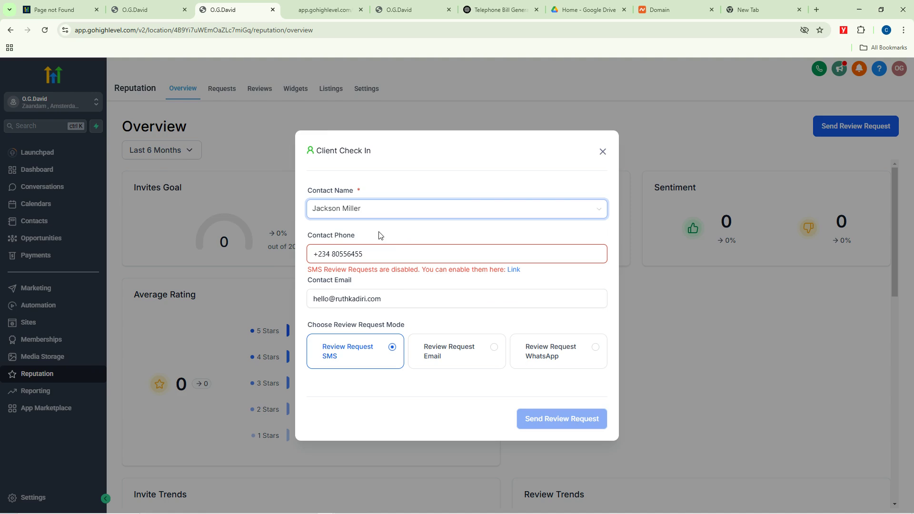
pyautogui.tripleClick(416, 236)
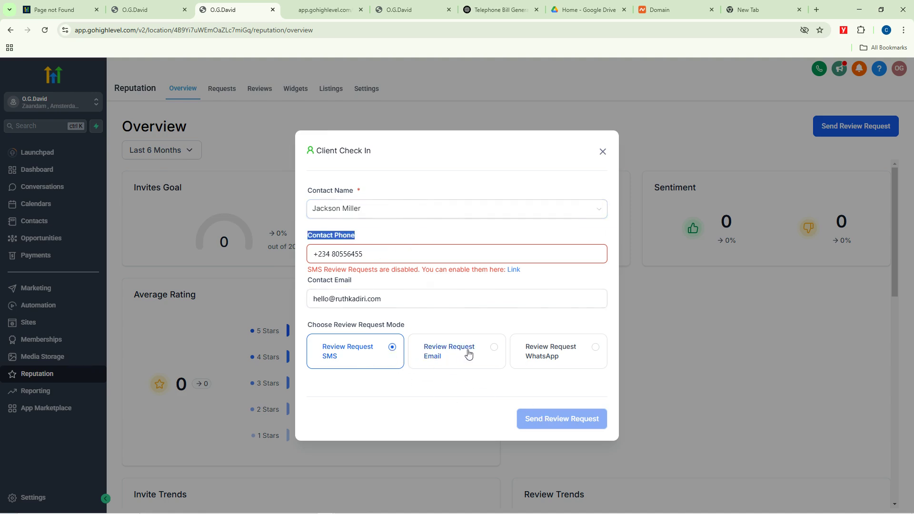
pyautogui.click(388, 348)
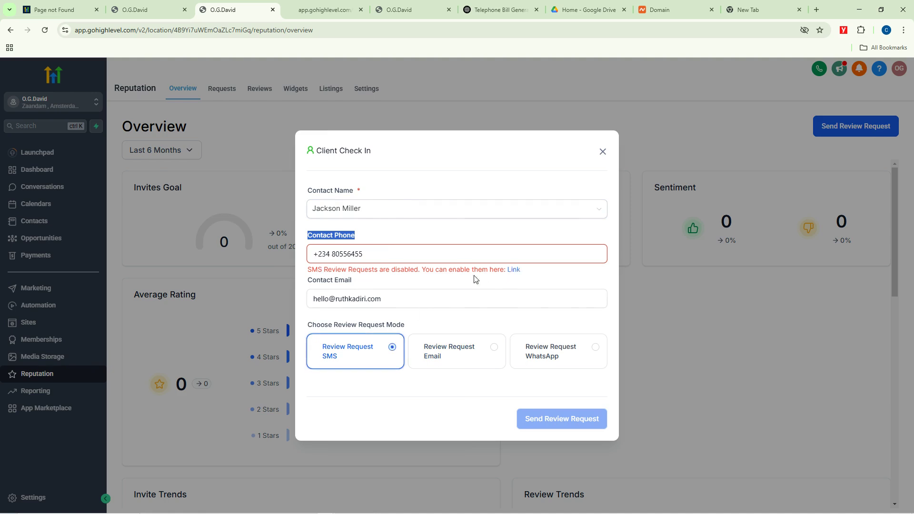
pyautogui.moveTo(366, 254); pyautogui.dragTo(287, 256)
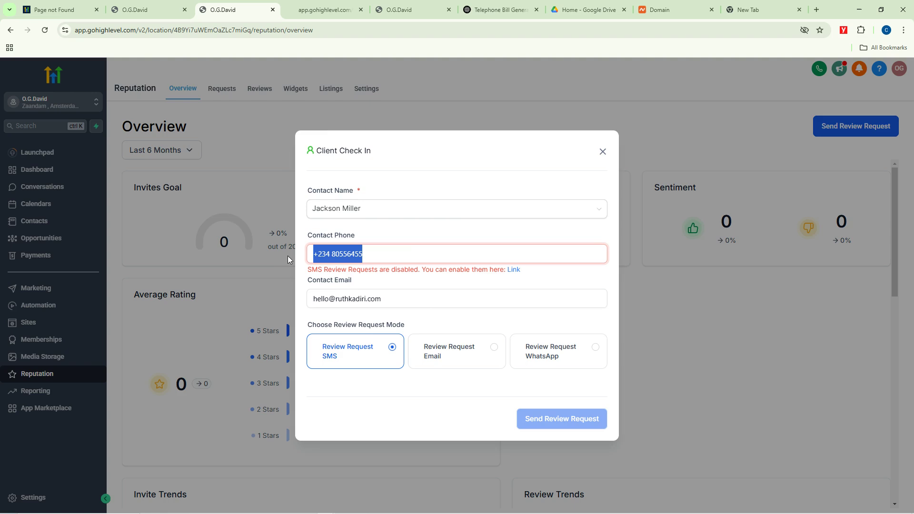
pyautogui.click(357, 252)
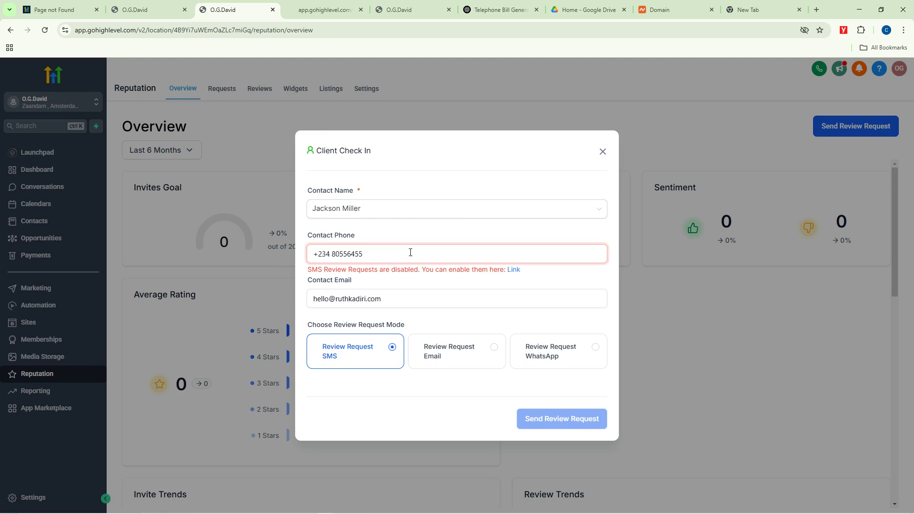
pyautogui.click(514, 270)
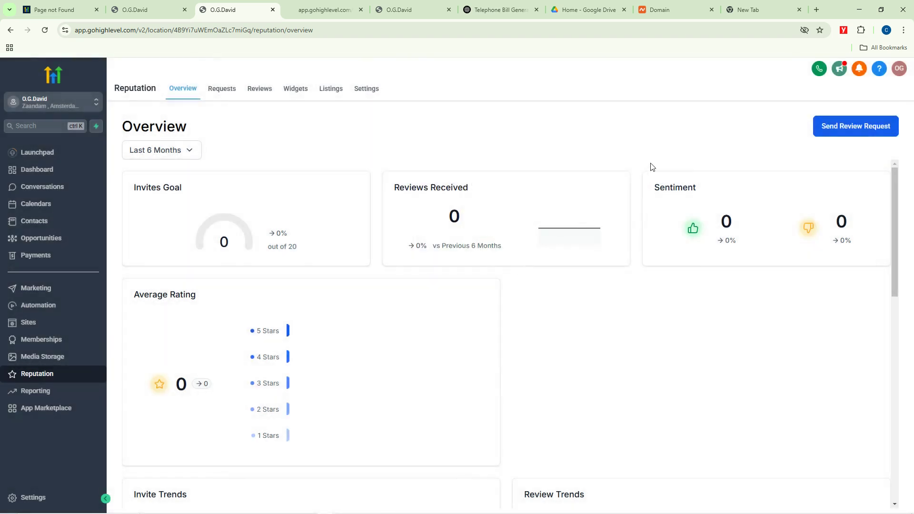
pyautogui.click(366, 89)
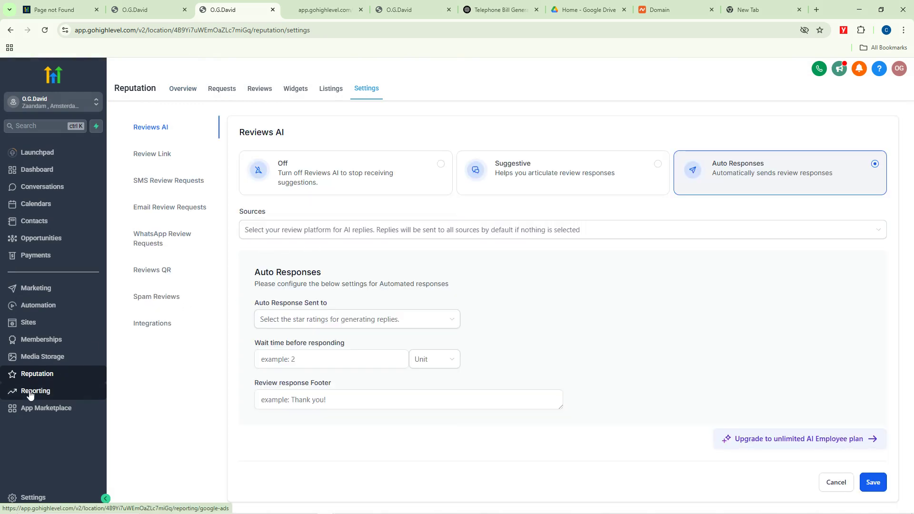
# Step: Review the Google Ads and Facebook Ads reports' sample data, ending on Google Ads
pyautogui.click(29, 393)
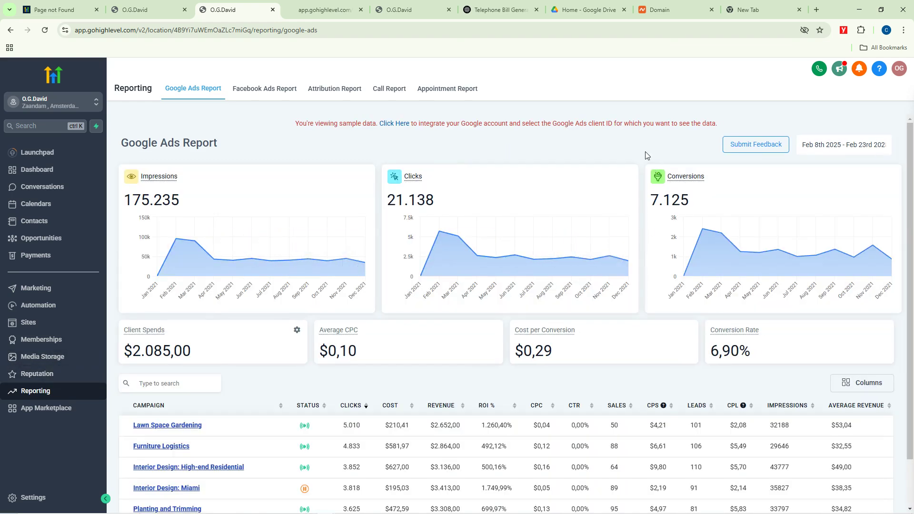
pyautogui.scroll(-1, 495, 328)
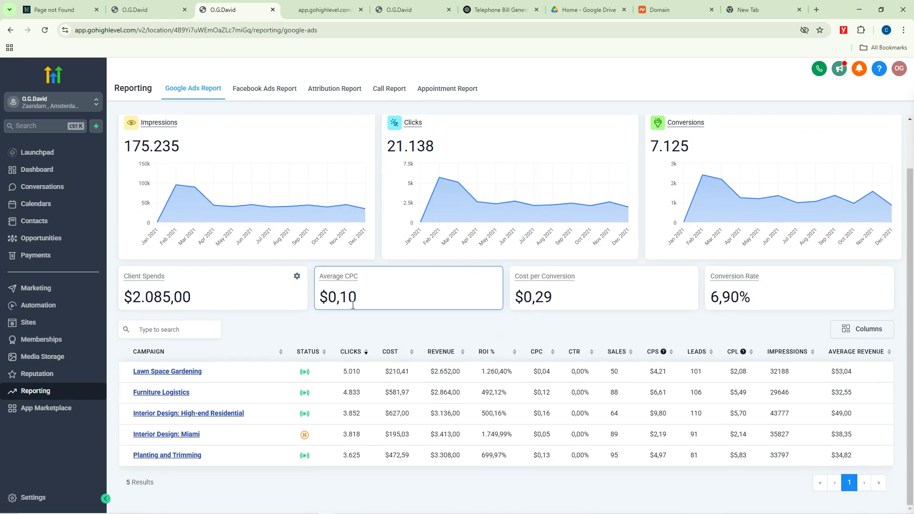
pyautogui.scroll(1, 314, 267)
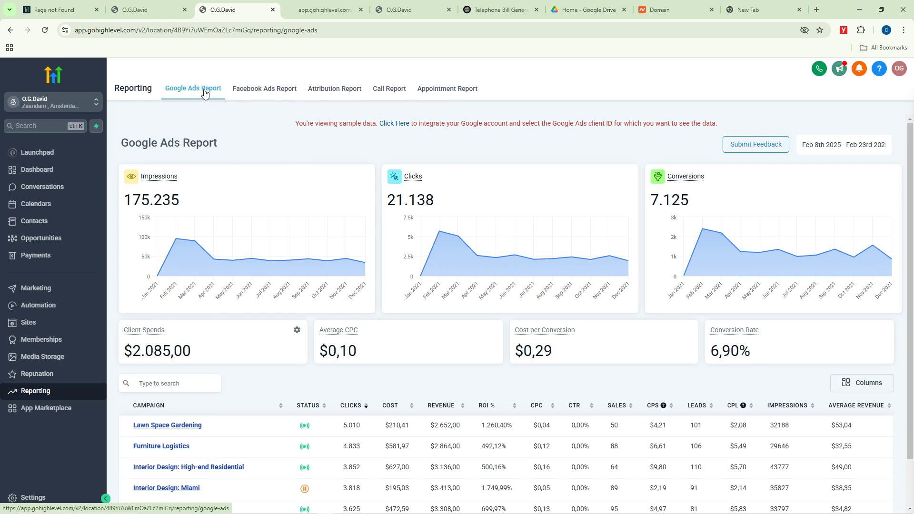
pyautogui.click(266, 93)
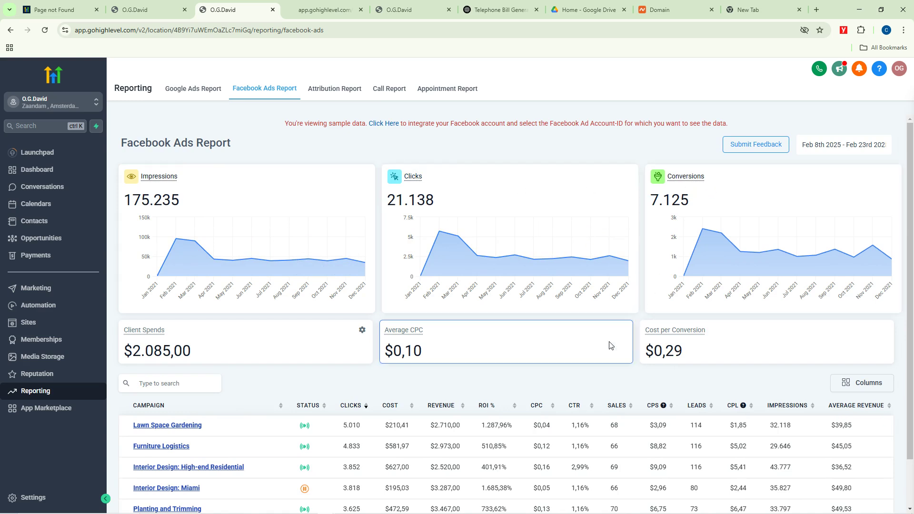
pyautogui.scroll(-1, 309, 362)
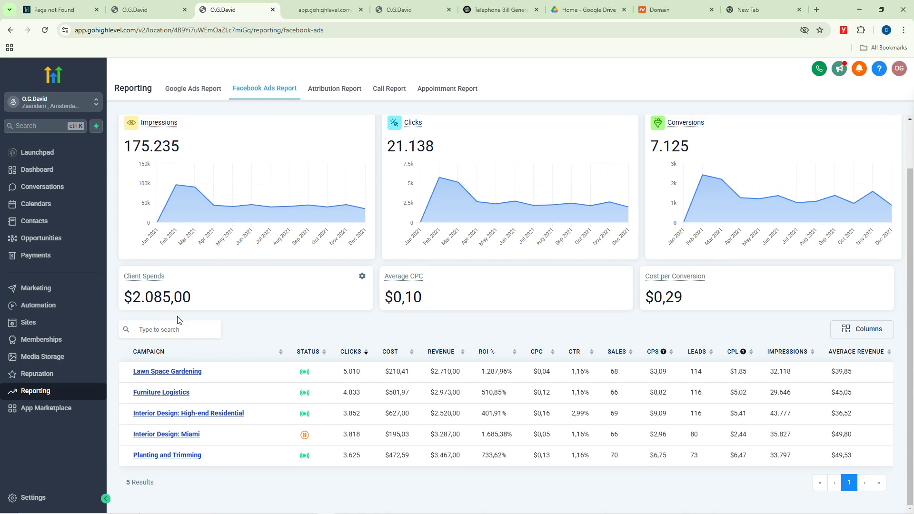
pyautogui.scroll(1, 686, 285)
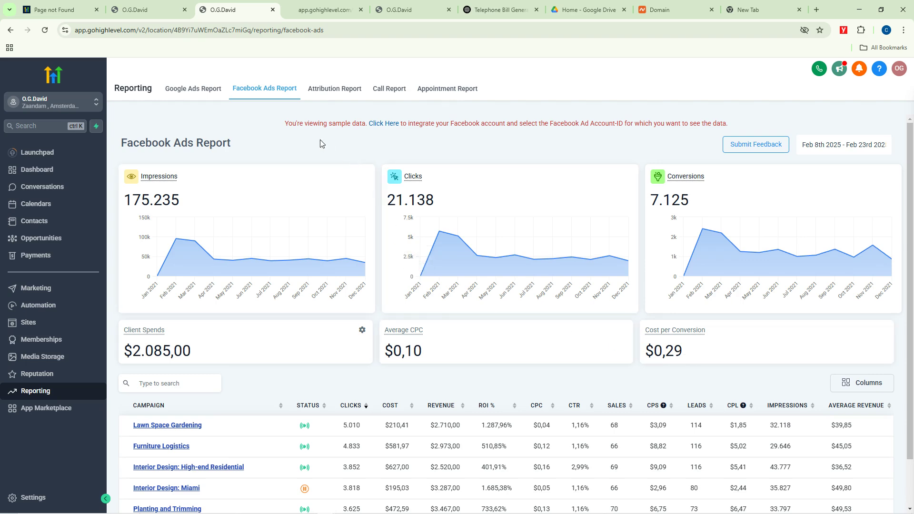
pyautogui.click(189, 93)
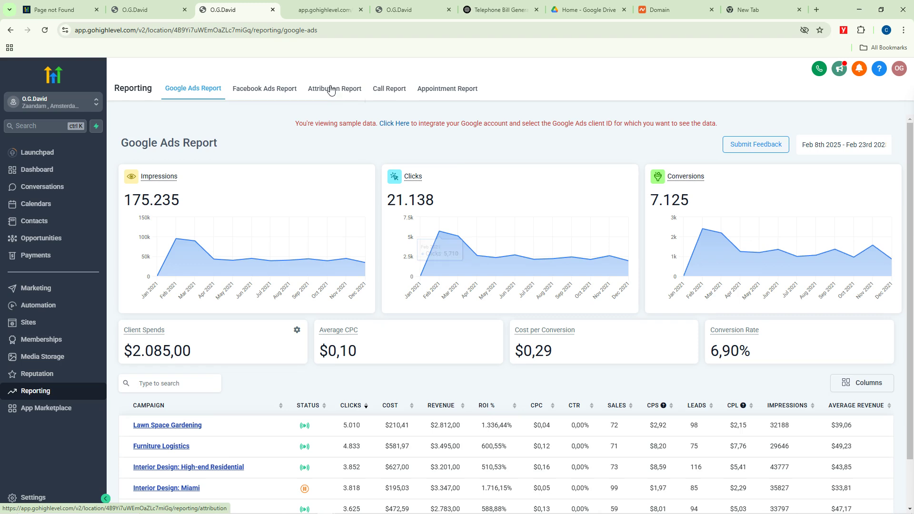
# Step: Look at the Call Report and phone dialer, dismissing the microphone permission prompt
pyautogui.click(392, 93)
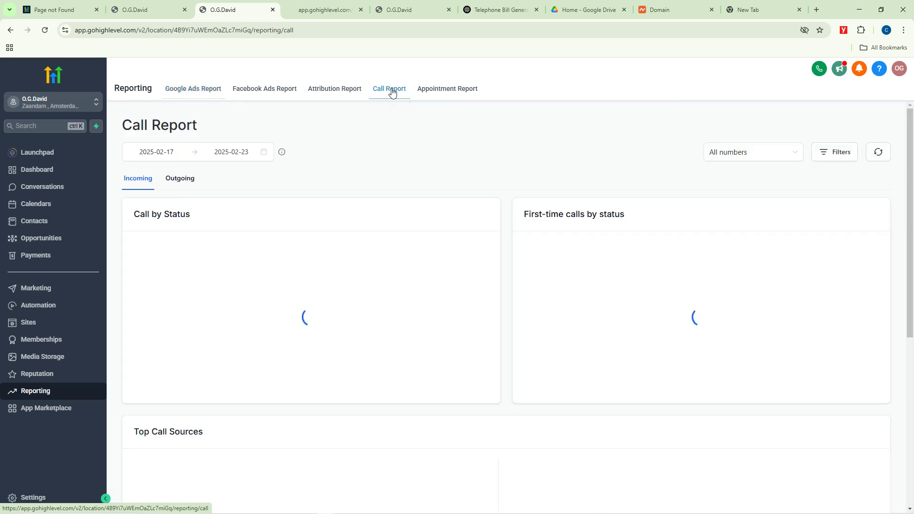
pyautogui.click(820, 70)
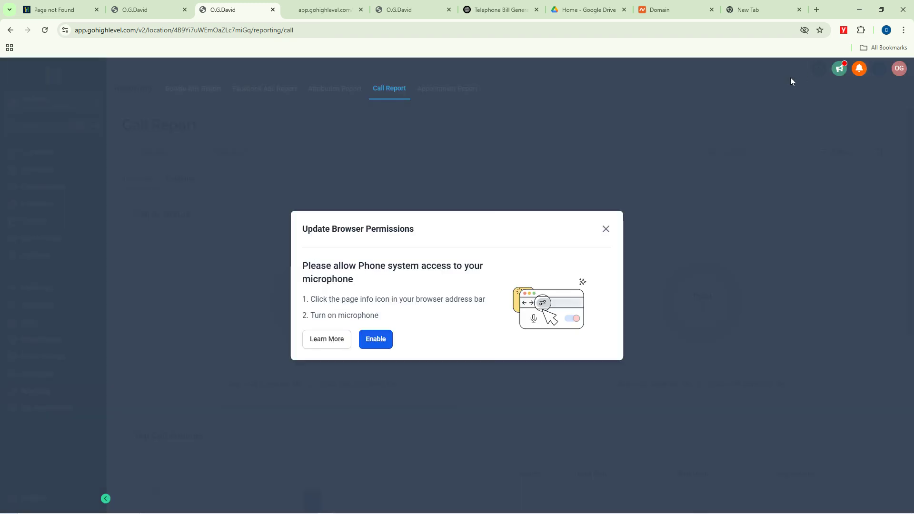
pyautogui.click(606, 229)
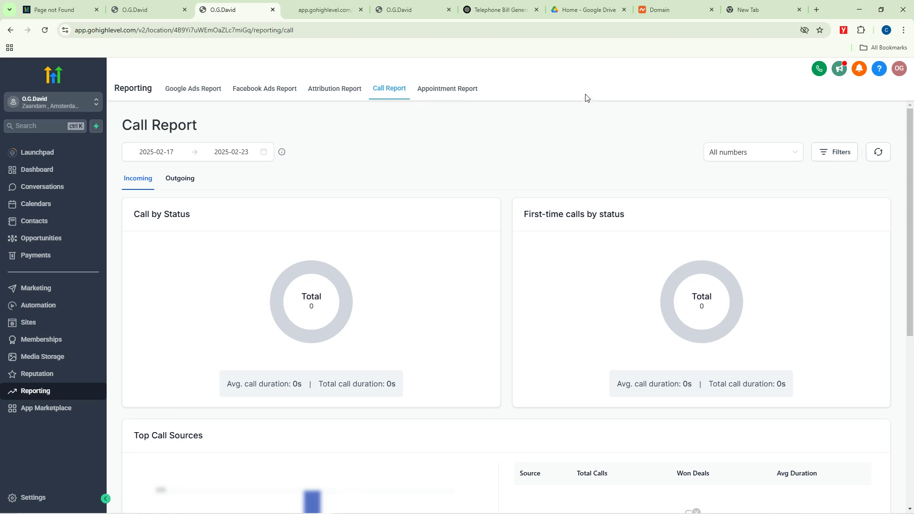
# Step: Review the Appointment Report showing 1 booked and 1 confirmed appointment
pyautogui.click(443, 91)
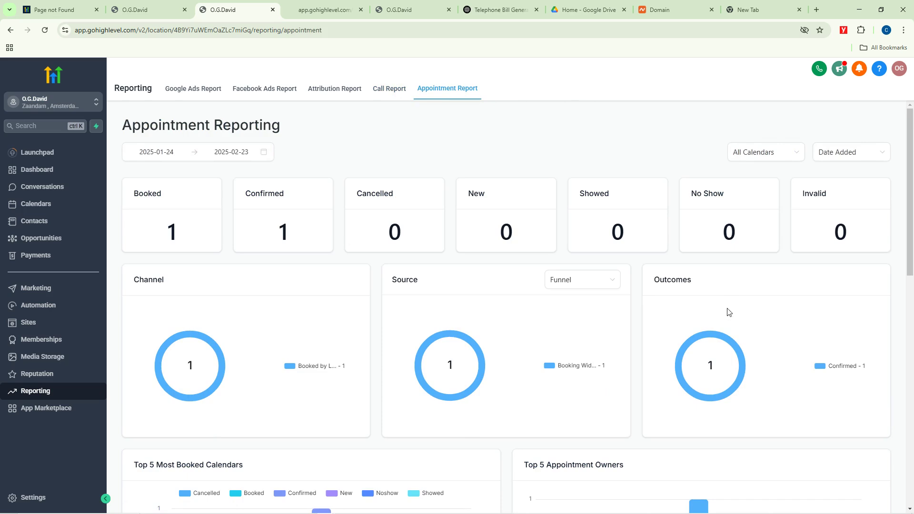
pyautogui.scroll(-10, 522, 314)
pyautogui.scroll(10, 490, 320)
pyautogui.scroll(-10, 505, 233)
pyautogui.scroll(-2, 506, 233)
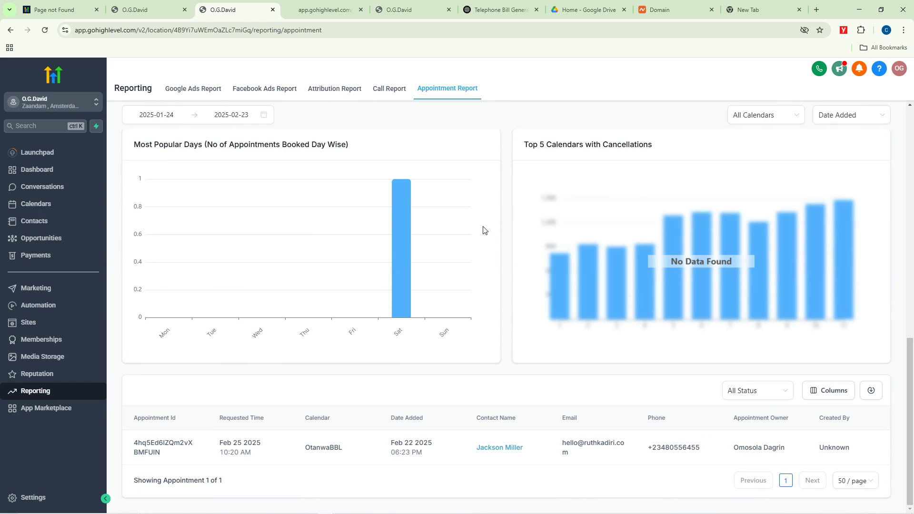
pyautogui.scroll(12, 476, 226)
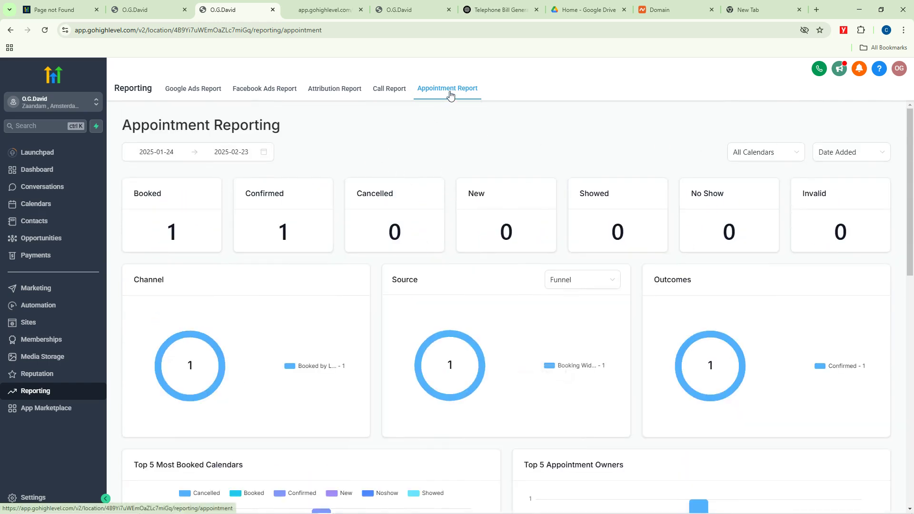
# Step: Filter the App Marketplace to Calling apps and start installing Aloware
pyautogui.click(51, 412)
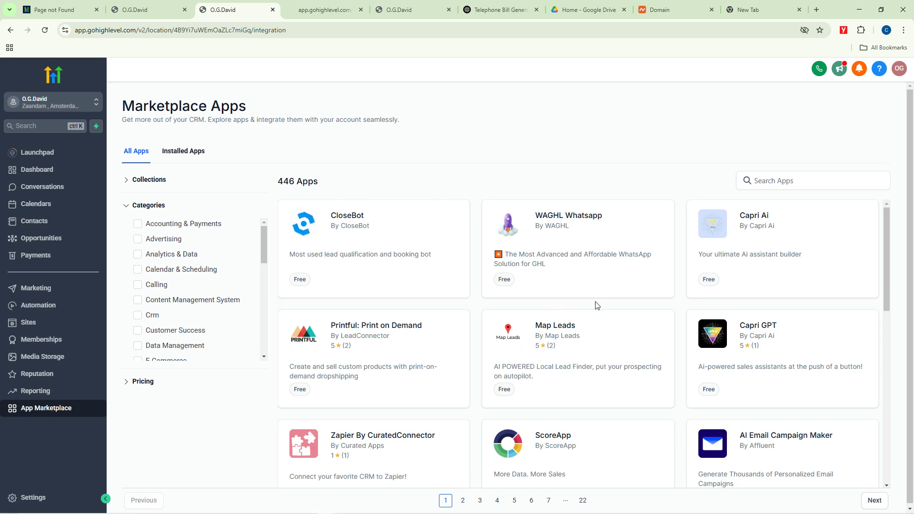
pyautogui.scroll(-10, 703, 329)
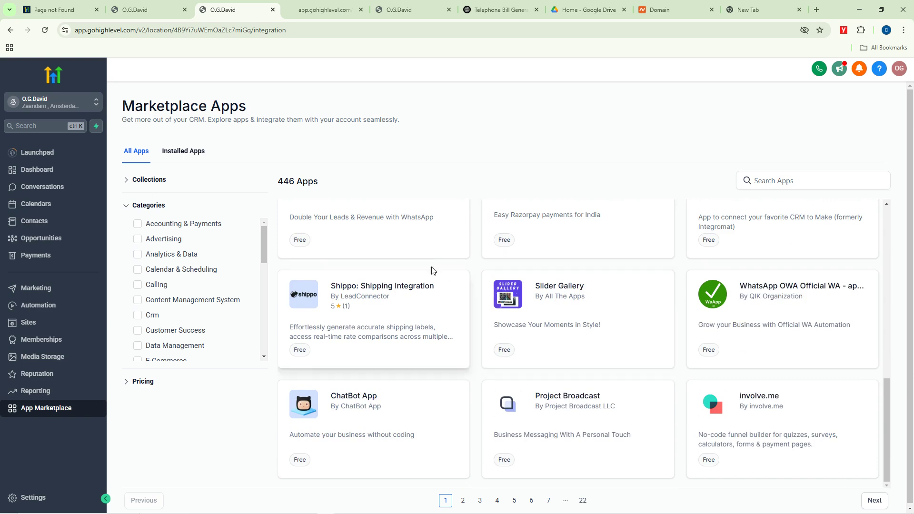
pyautogui.moveTo(327, 182); pyautogui.dragTo(276, 181)
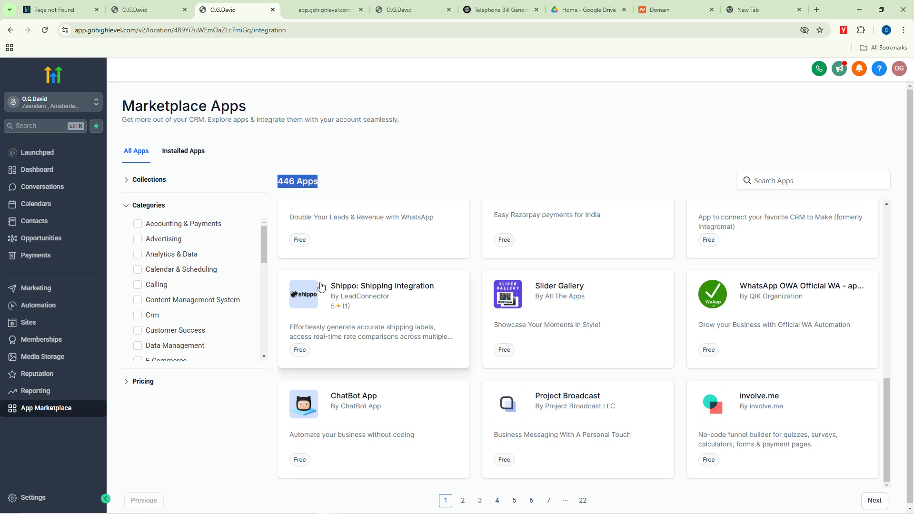
pyautogui.click(156, 285)
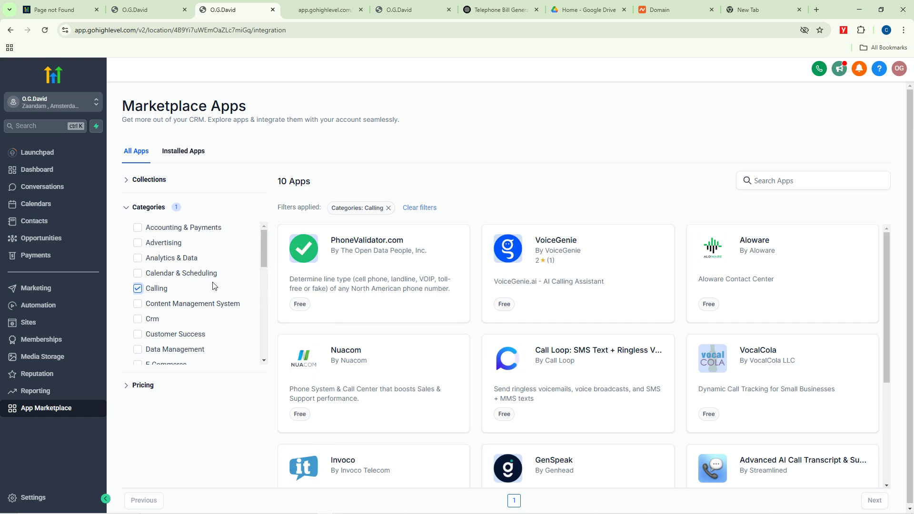
pyautogui.click(754, 246)
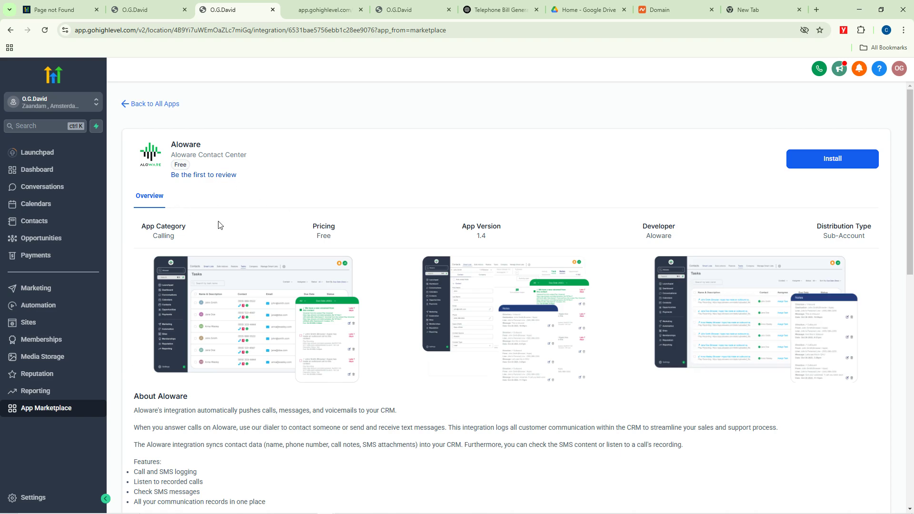
pyautogui.click(832, 160)
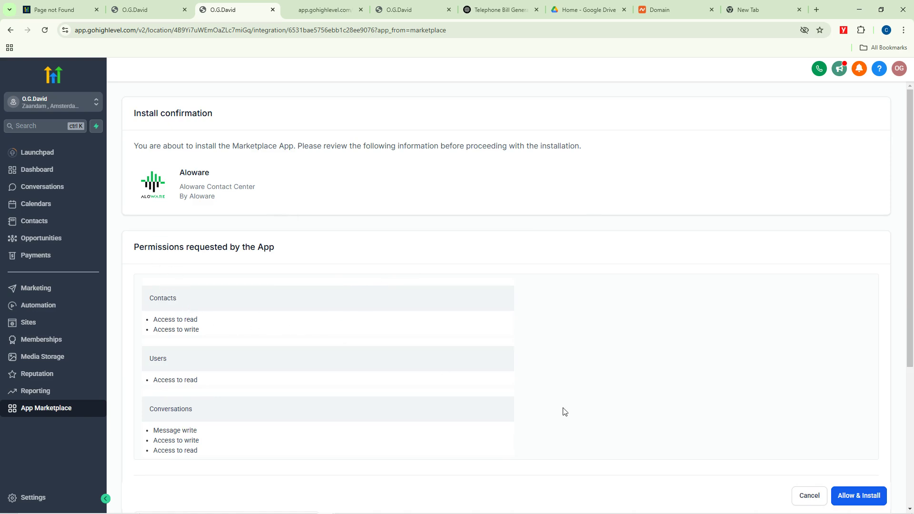
# Step: Install Aloware, then on its sign-in page tick Keep me signed in and dismiss the notification prompt
pyautogui.click(859, 495)
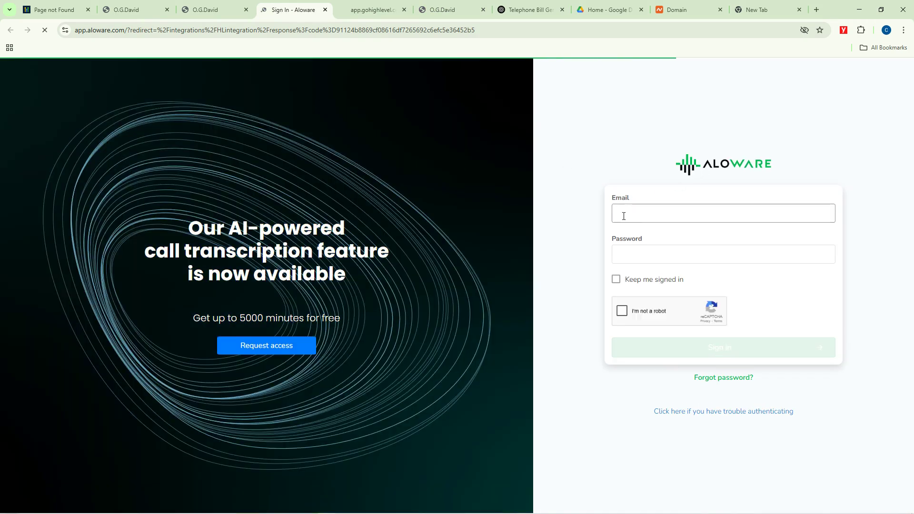
pyautogui.click(651, 214)
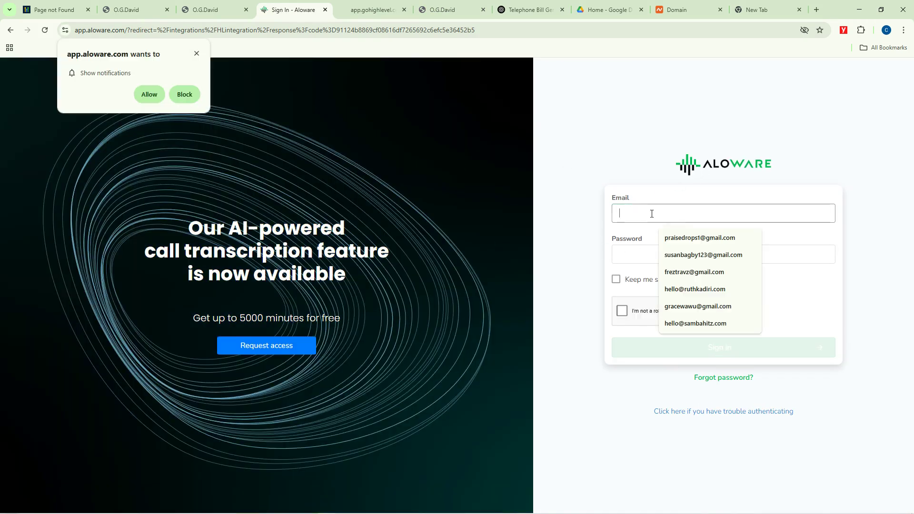
pyautogui.click(629, 256)
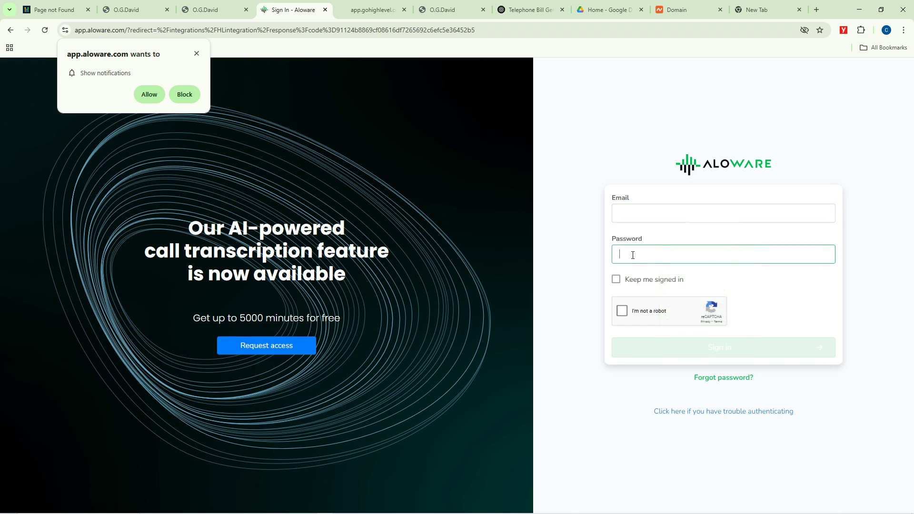
pyautogui.click(616, 283)
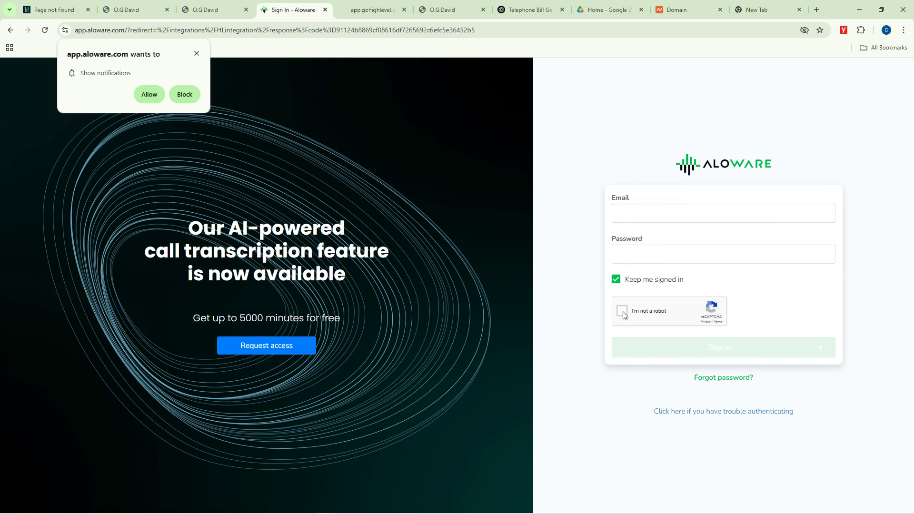
pyautogui.click(196, 54)
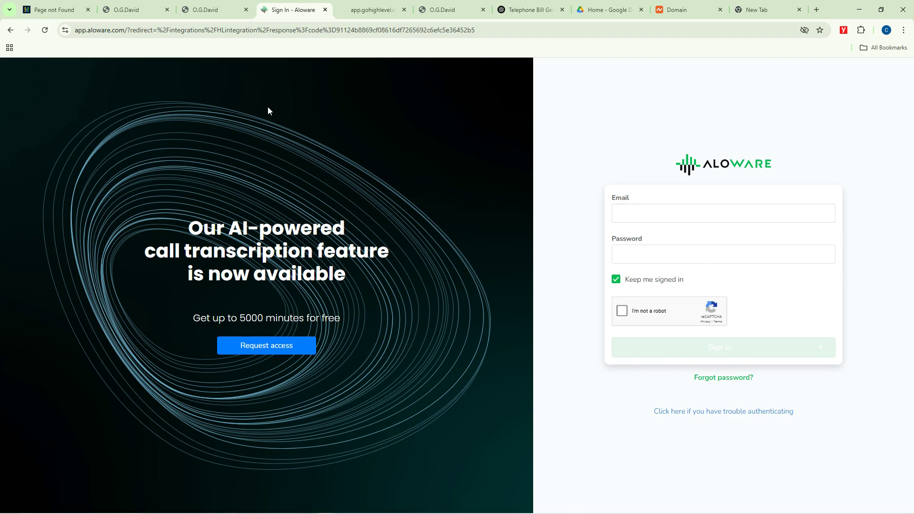
# Step: Review the Aloware app page in GoHighLevel, then go to the empty Automation workflow list
pyautogui.click(215, 9)
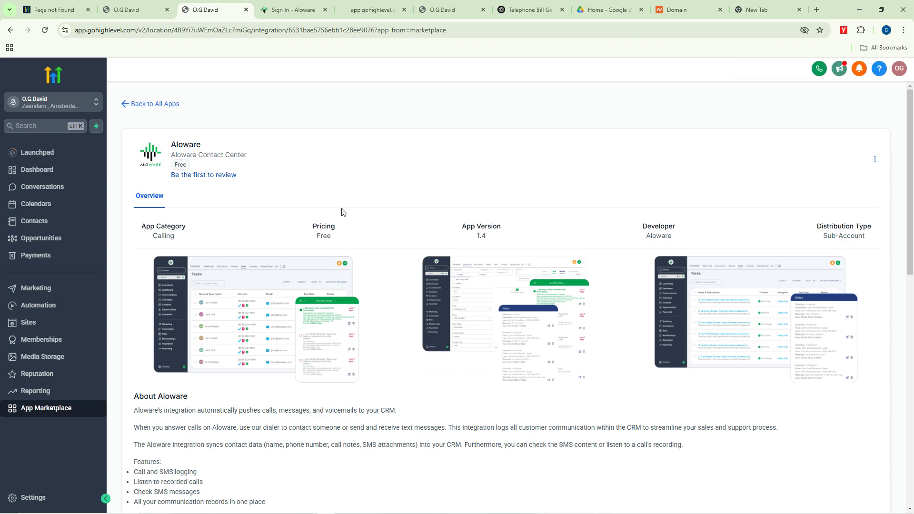
pyautogui.scroll(-10, 421, 327)
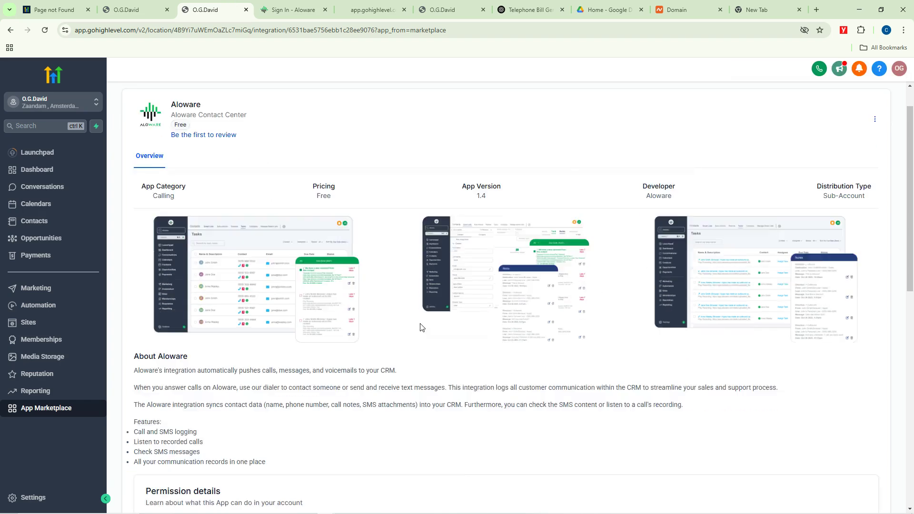
pyautogui.scroll(6, 414, 324)
pyautogui.scroll(5, 410, 322)
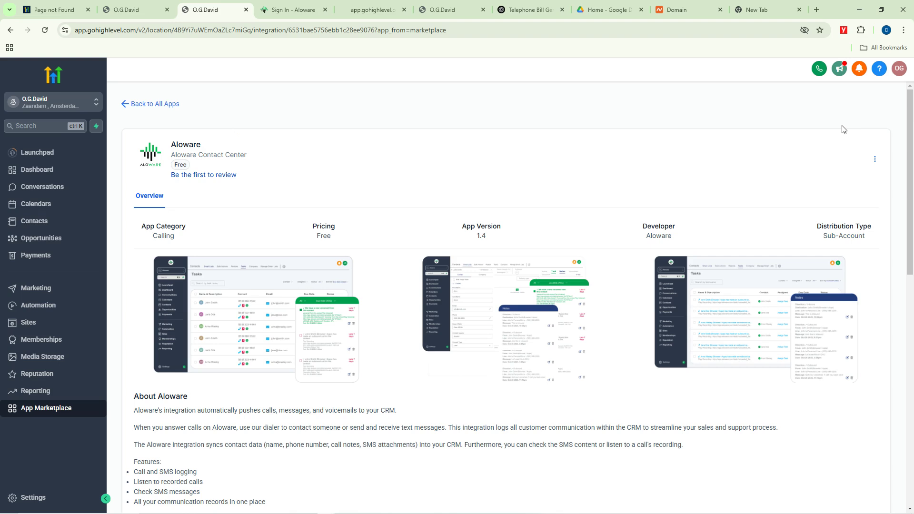
pyautogui.click(37, 309)
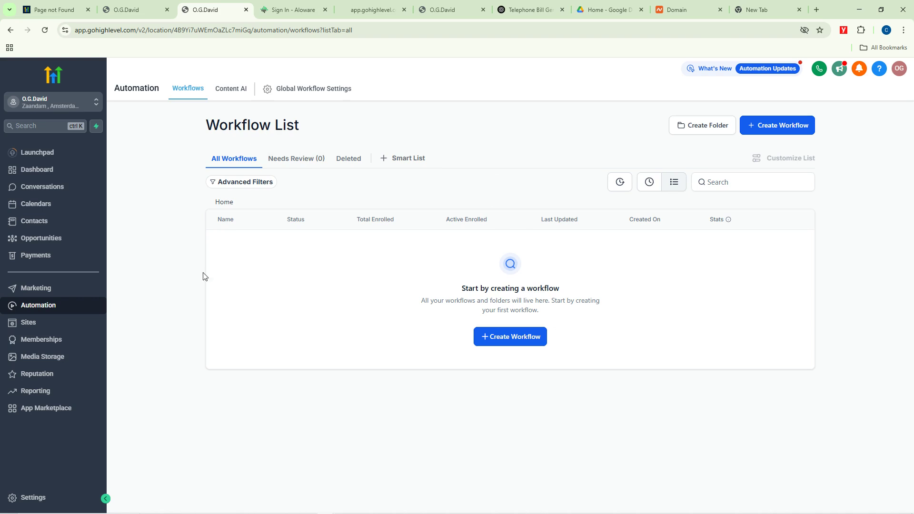
# Step: Create a workflow folder named 'Forms' and open it
pyautogui.click(705, 130)
pyautogui.click(444, 318)
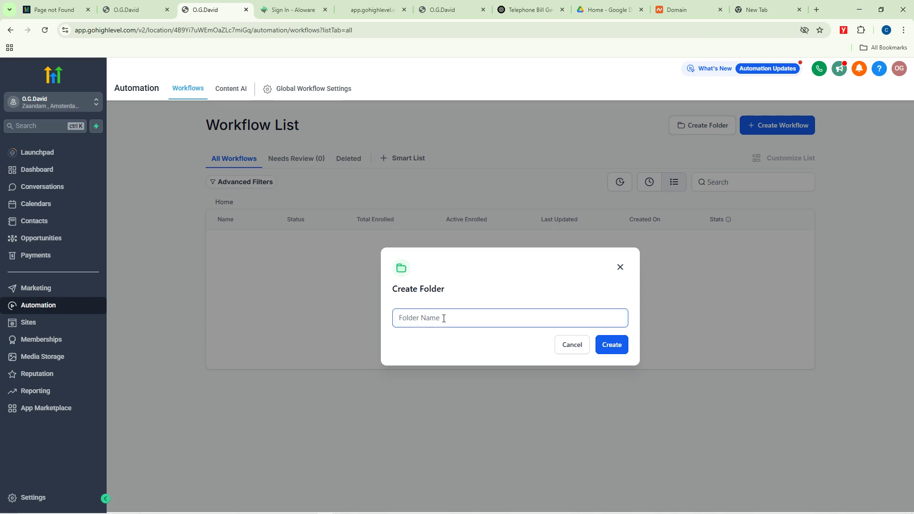
pyautogui.write('Forms')
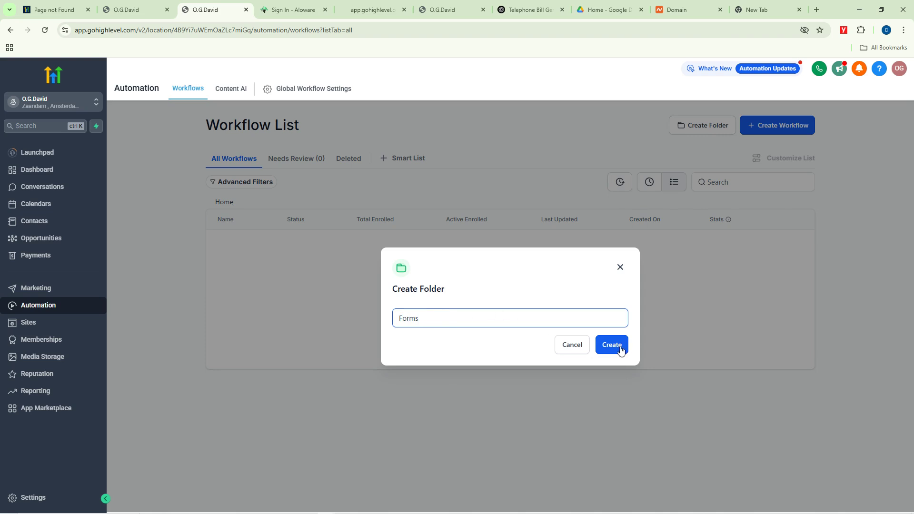
pyautogui.click(621, 347)
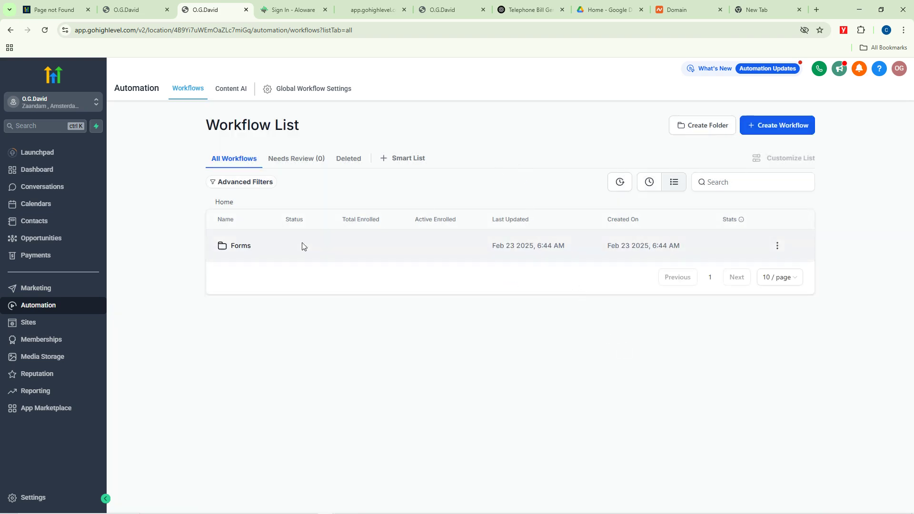
pyautogui.click(247, 248)
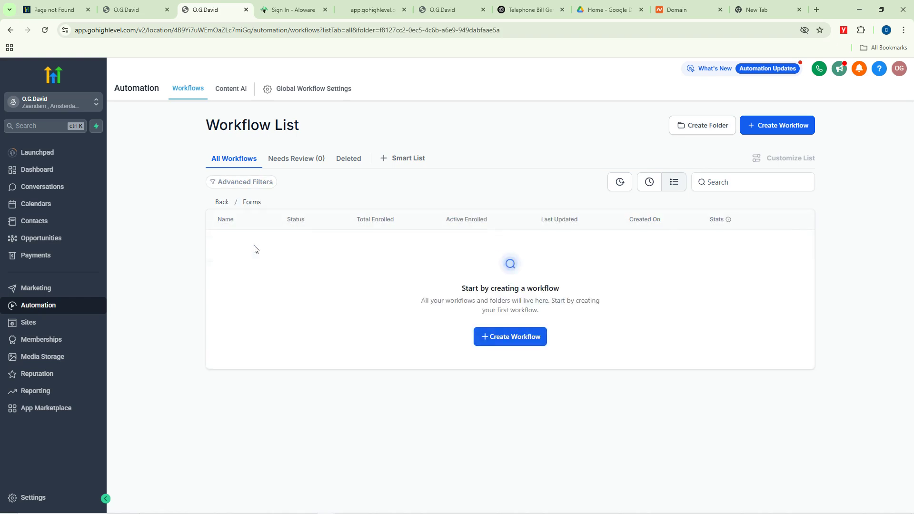
# Step: Start a blank workflow from scratch inside Forms and bring up its trigger list
pyautogui.click(781, 128)
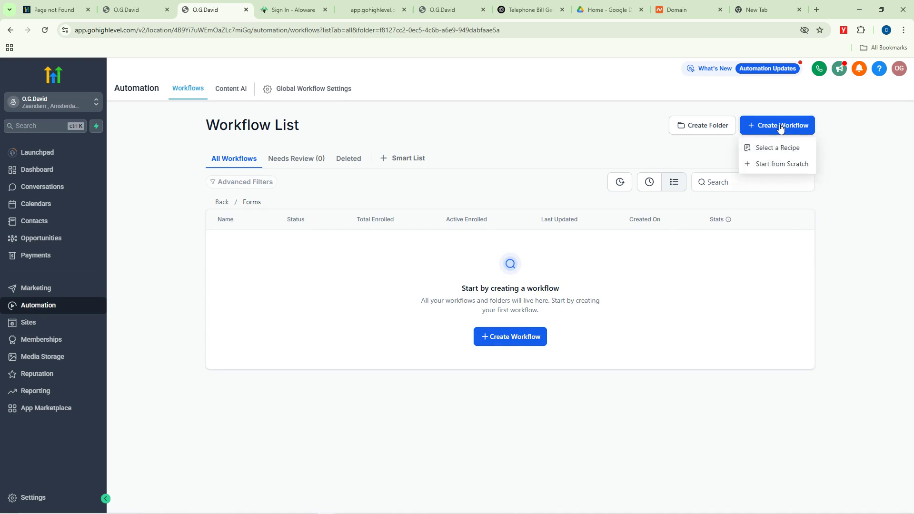
pyautogui.click(781, 164)
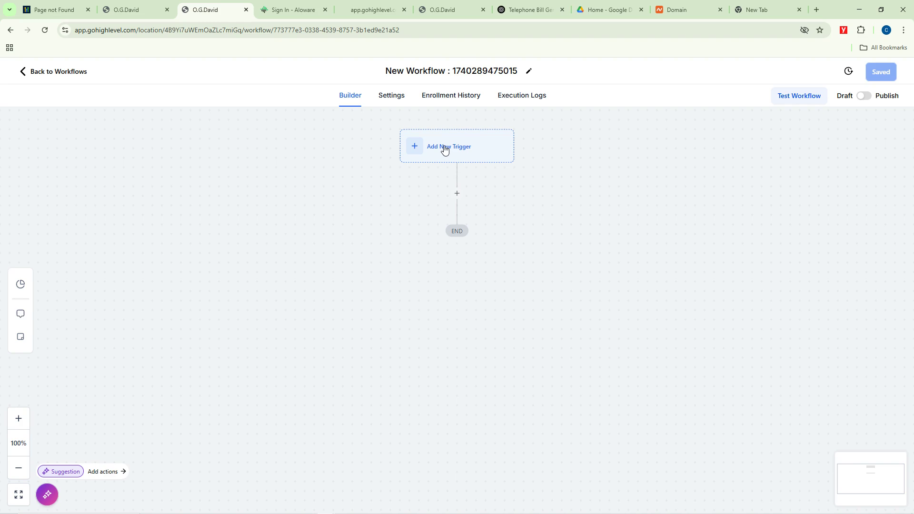
pyautogui.click(445, 150)
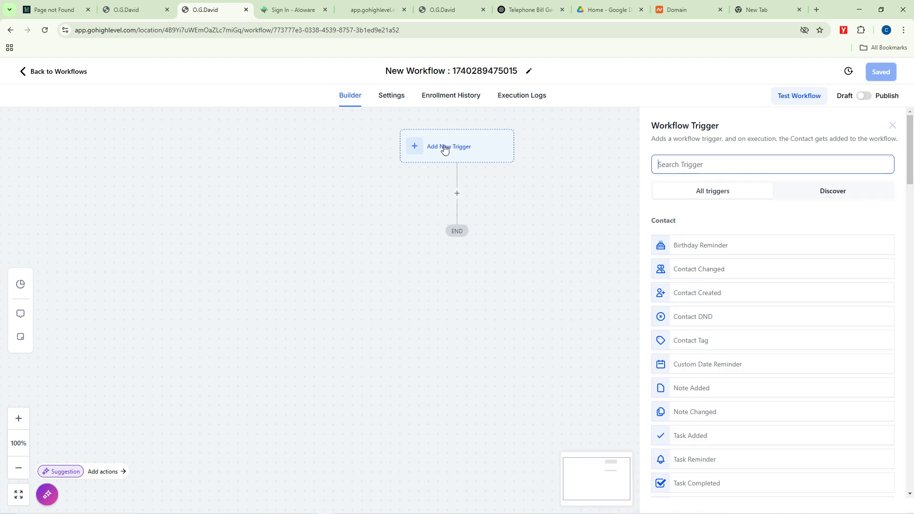
# Step: Add a Form Submitted trigger filtered to the Recruitment form and save it
pyautogui.click(719, 166)
pyautogui.write('form')
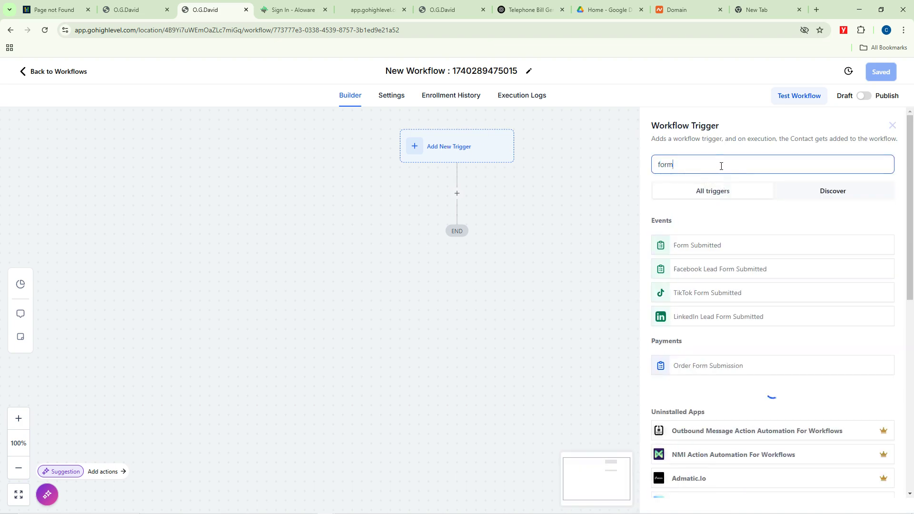
pyautogui.click(701, 246)
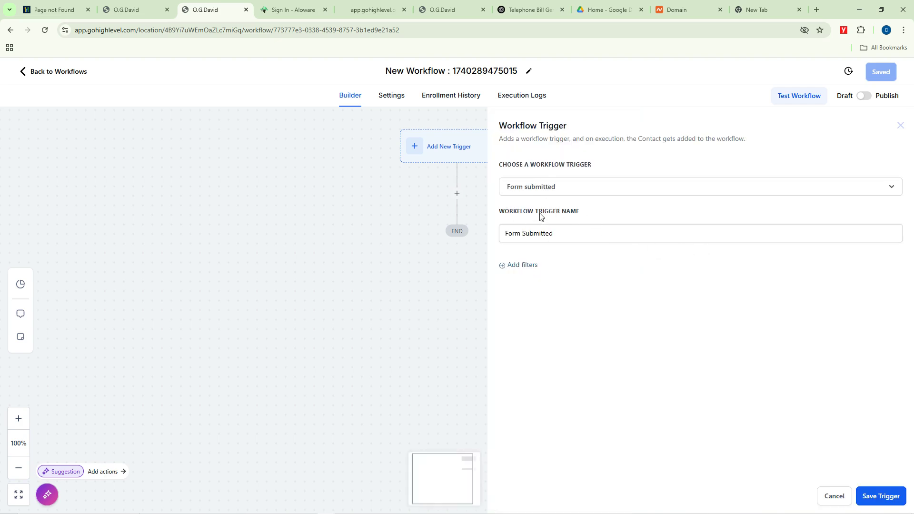
pyautogui.click(546, 234)
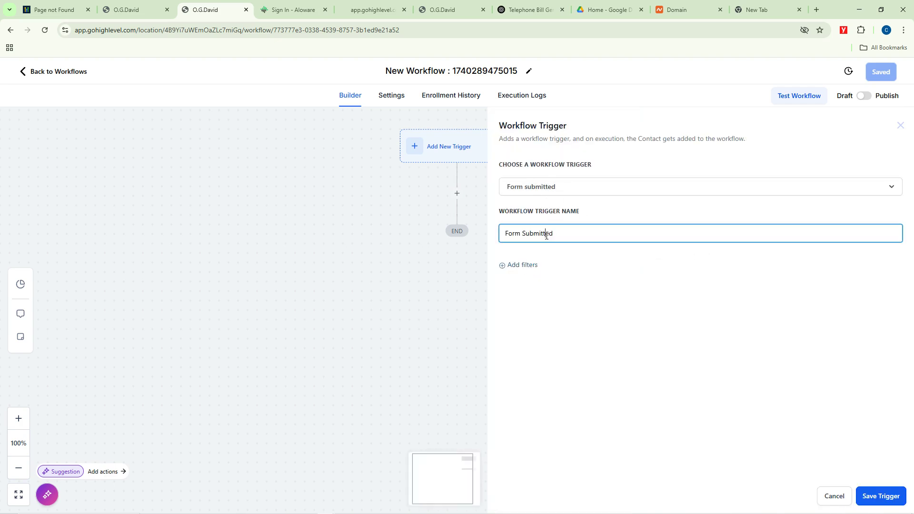
pyautogui.click(522, 266)
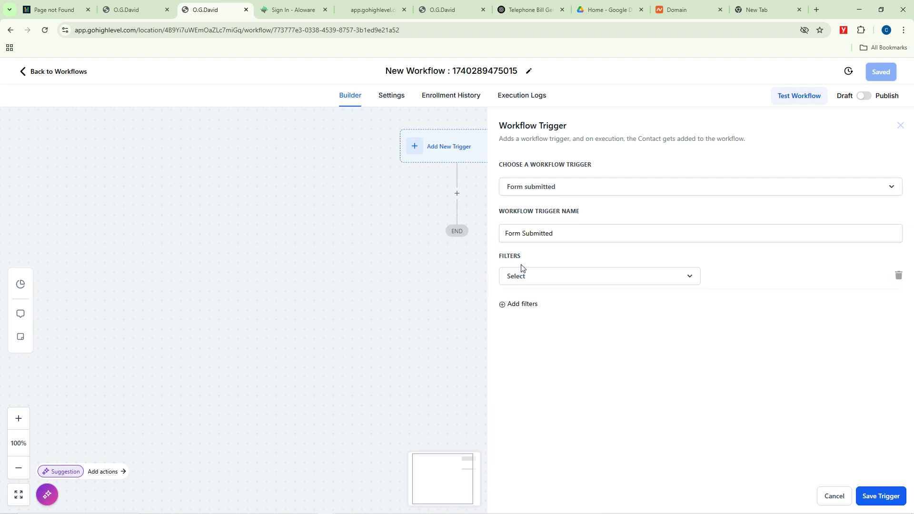
pyautogui.click(538, 280)
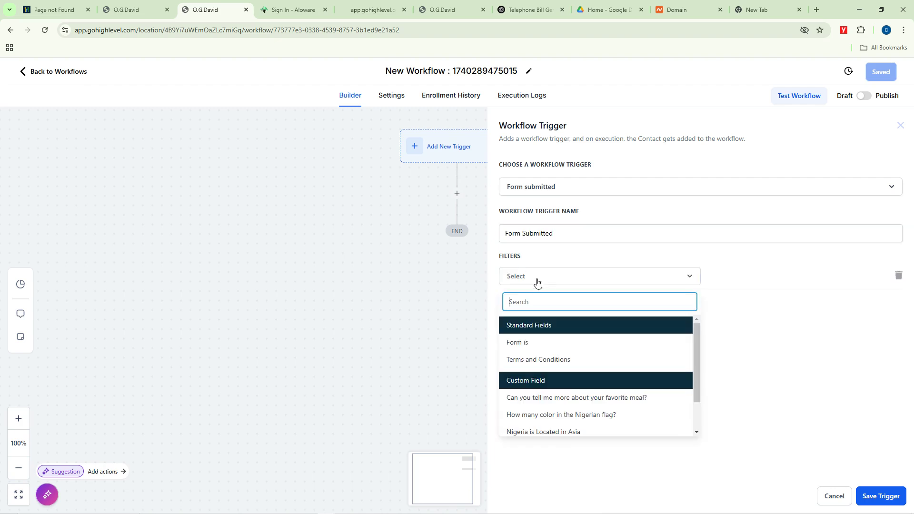
pyautogui.click(527, 343)
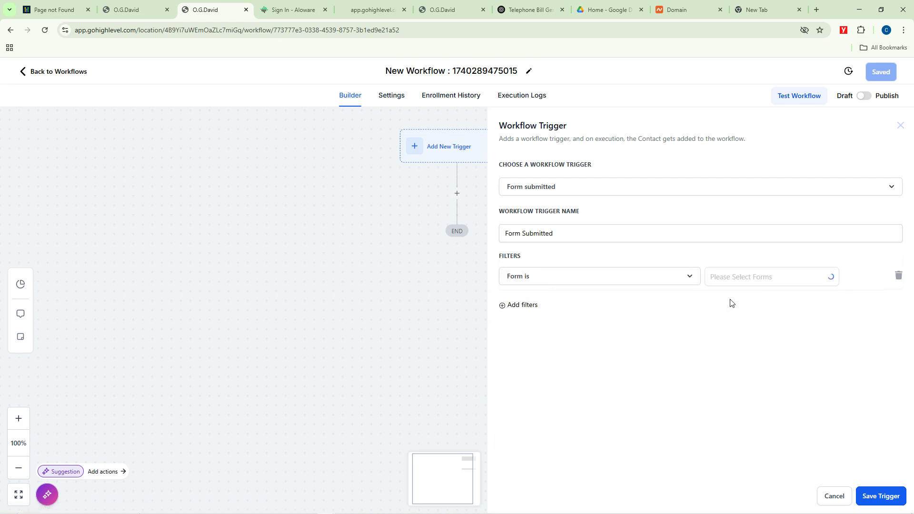
pyautogui.click(768, 285)
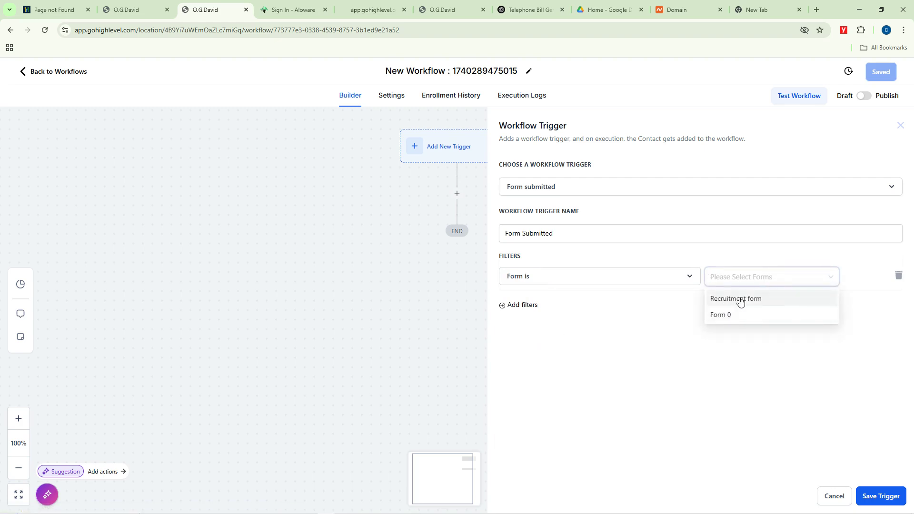
pyautogui.click(740, 299)
pyautogui.click(697, 328)
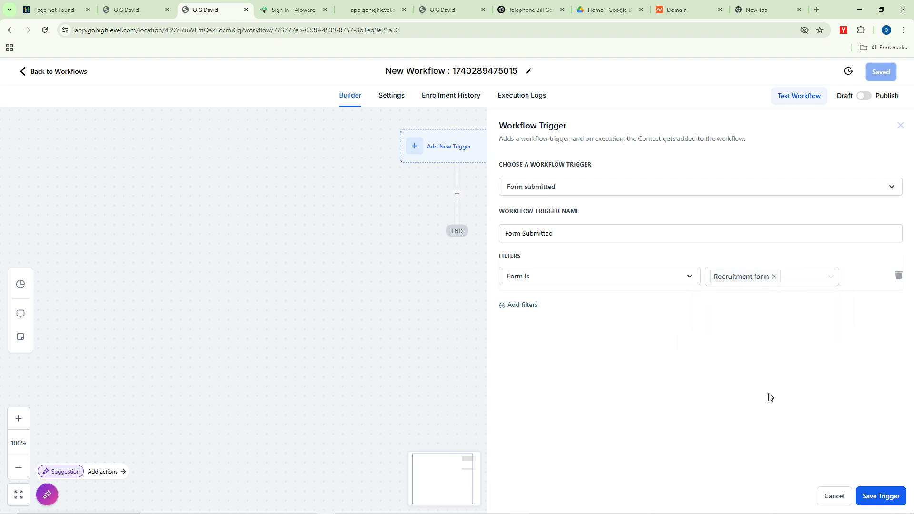
pyautogui.click(874, 498)
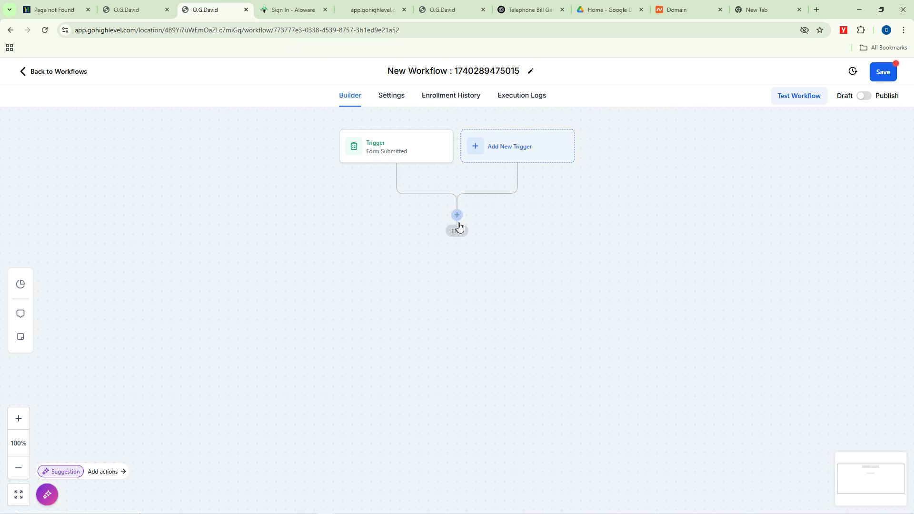
# Step: Add a Send Email action below the trigger
pyautogui.click(457, 215)
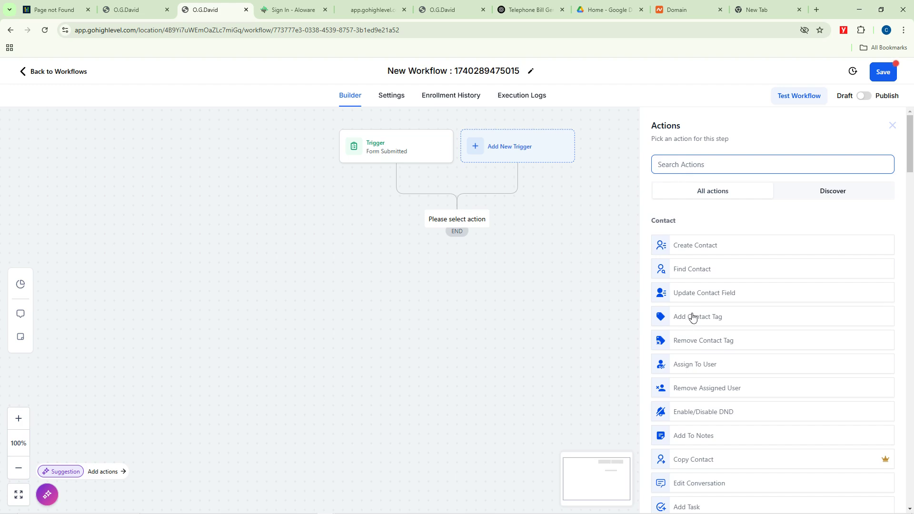
pyautogui.click(680, 160)
pyautogui.write('email')
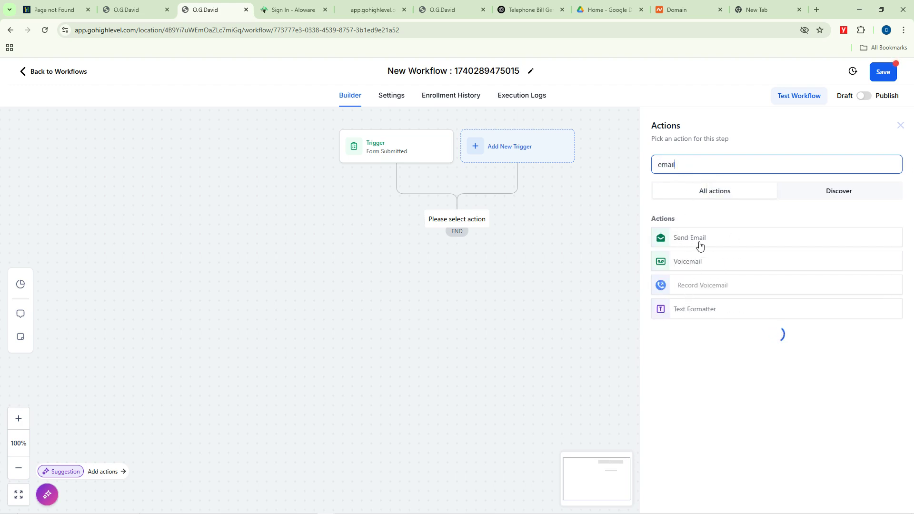
pyautogui.click(695, 238)
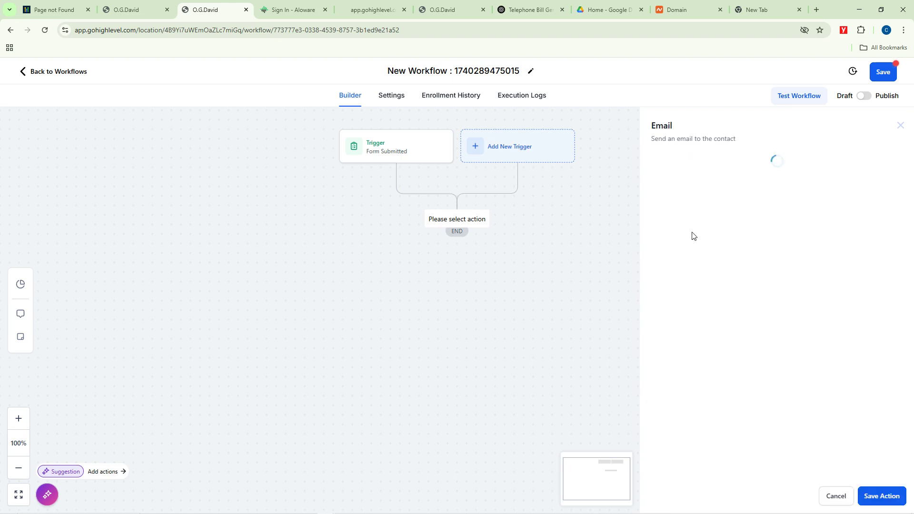
# Step: Fill in the sender name, sender e-mail and the subject 'Welcome to Our World'
pyautogui.click(679, 200)
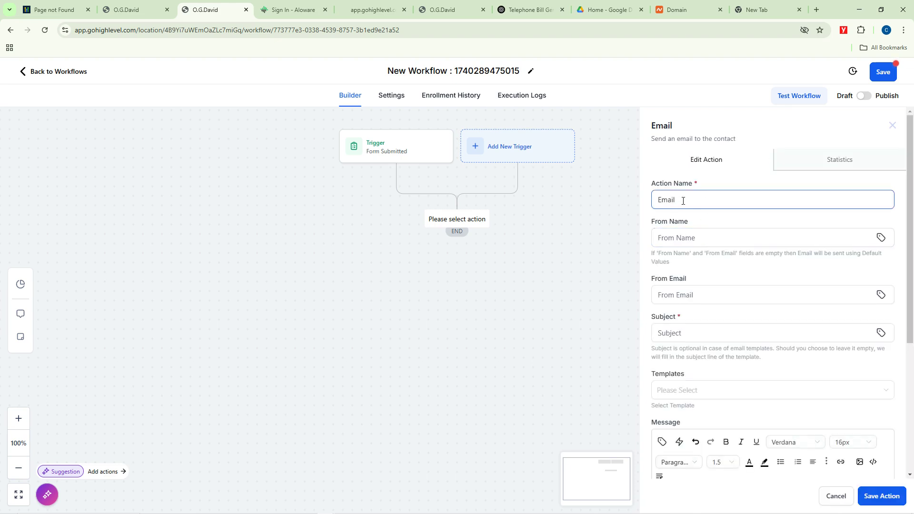
pyautogui.click(673, 239)
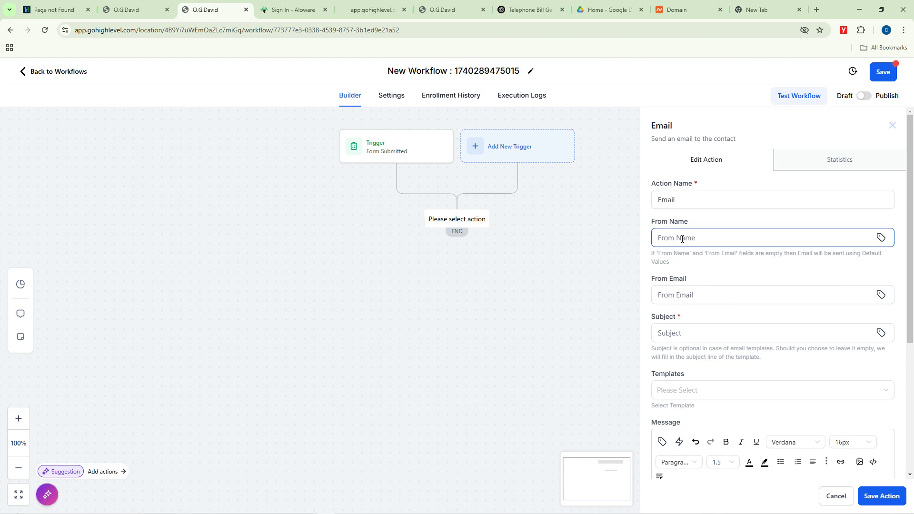
pyautogui.write('Otanwa')
pyautogui.click(679, 295)
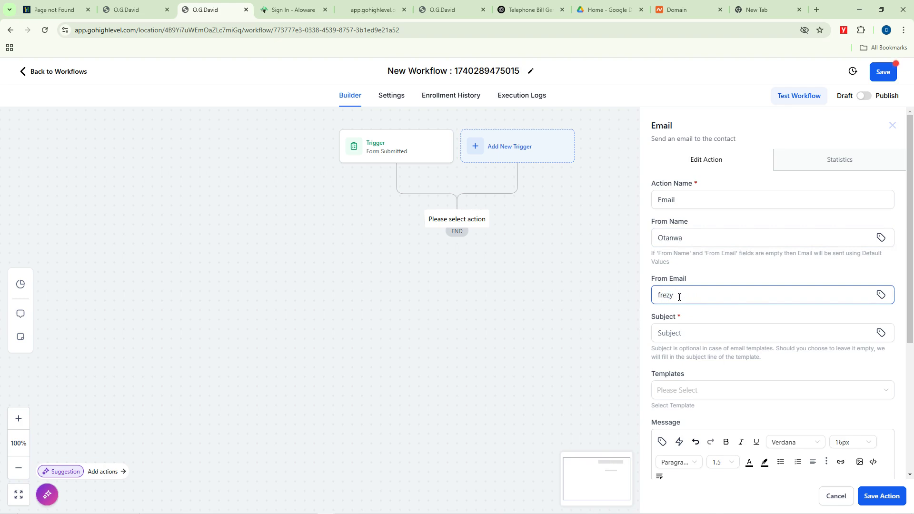
pyautogui.click(691, 333)
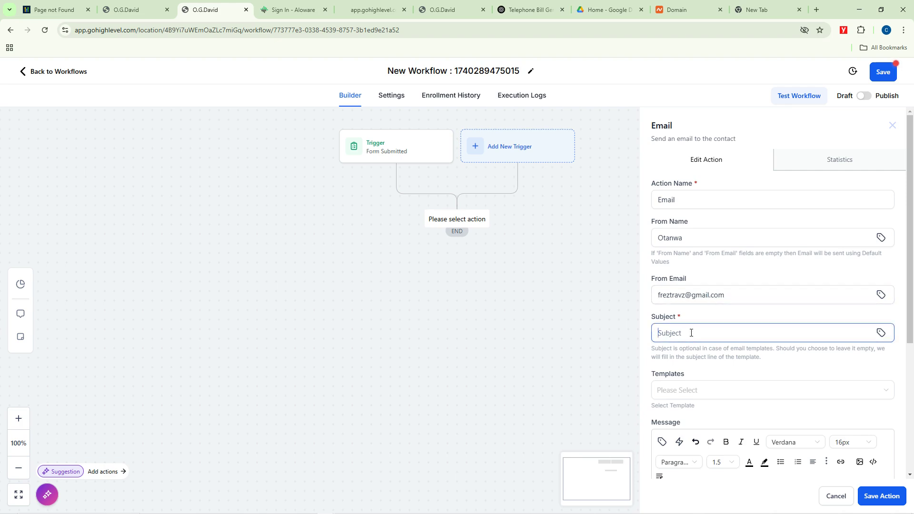
pyautogui.write('Dear')
pyautogui.press('BackSpace')
pyautogui.press('BackSpace')
pyautogui.press('BackSpace')
pyautogui.press('BackSpace')
pyautogui.press('BackSpace')
pyautogui.write('Welcome ')
pyautogui.write('to Our')
pyautogui.write(' WO')
pyautogui.write('orld')
pyautogui.scroll(-3, 706, 340)
pyautogui.click(676, 249)
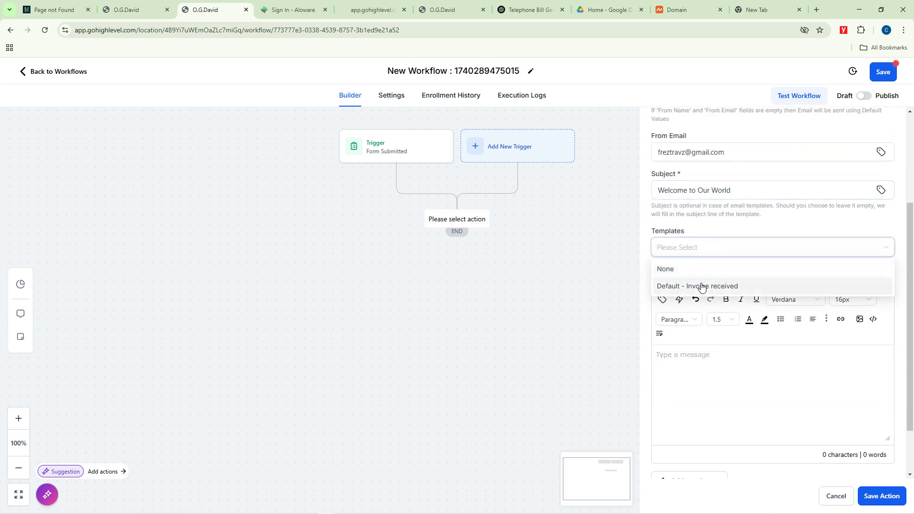
# Step: Choose no template and start the message with 'Dear' plus the Contact First Name custom value
pyautogui.click(674, 269)
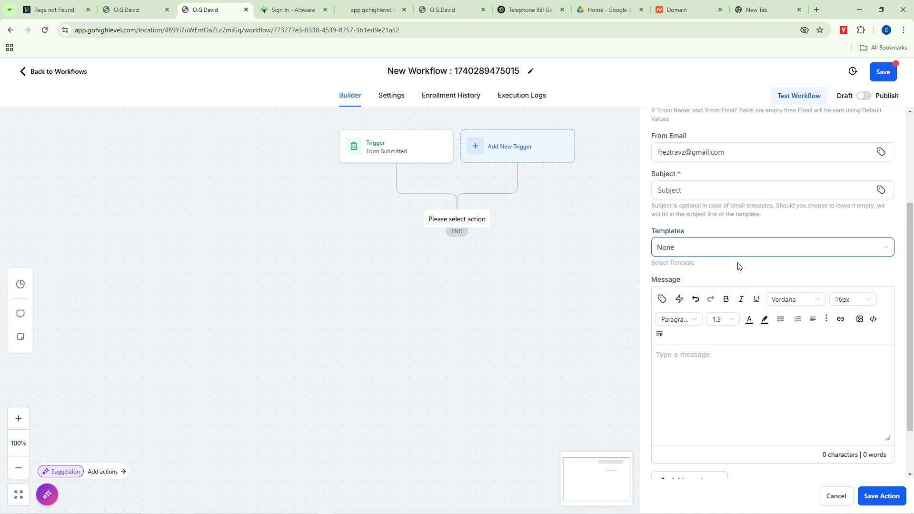
pyautogui.click(709, 358)
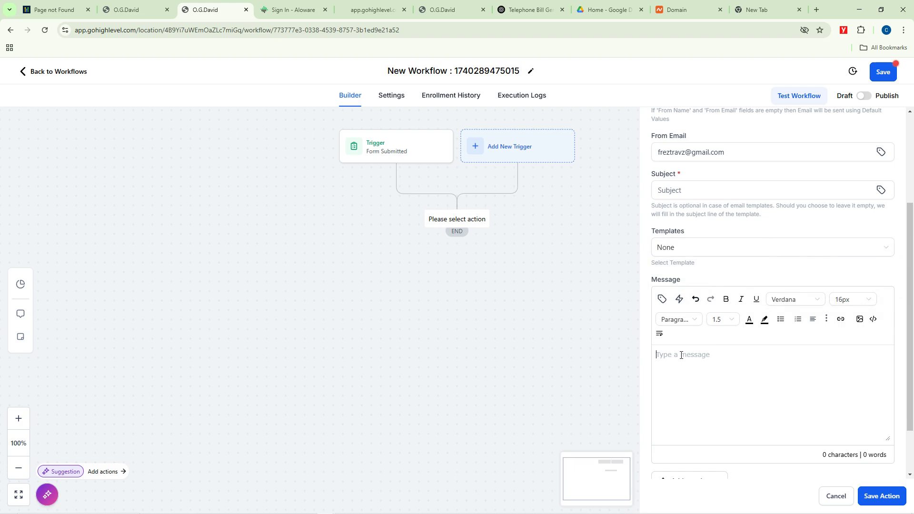
pyautogui.write('Dear')
pyautogui.write('{first_Name')
pyautogui.hotkey('ctrl', 'a')
pyautogui.click(718, 353)
pyautogui.press('BackSpace')
pyautogui.press('BackSpace')
pyautogui.press('BackSpace')
pyautogui.press('BackSpace')
pyautogui.press('BackSpace')
pyautogui.press('BackSpace')
pyautogui.press('BackSpace')
pyautogui.press('BackSpace')
pyautogui.press('BackSpace')
pyautogui.press('BackSpace')
pyautogui.press('BackSpace')
pyautogui.press('BackSpace')
pyautogui.scroll(-2, 700, 369)
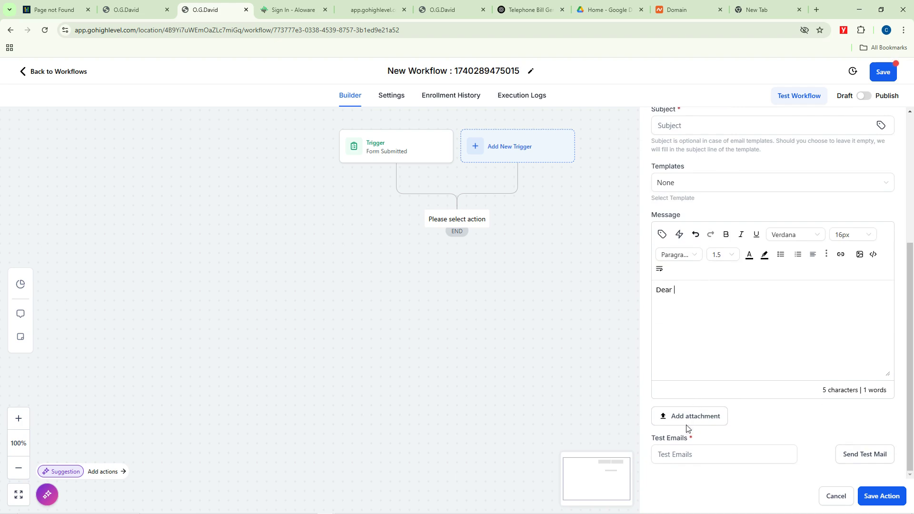
pyautogui.click(662, 234)
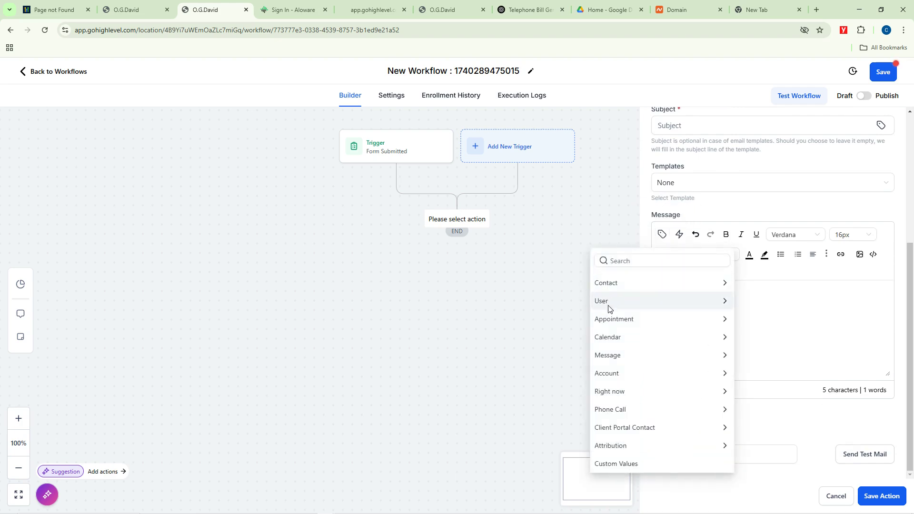
pyautogui.click(636, 284)
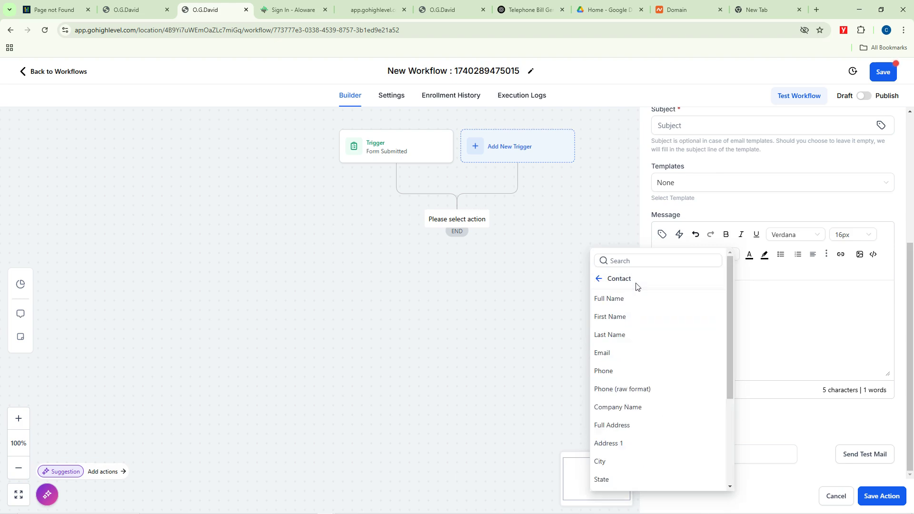
pyautogui.click(611, 318)
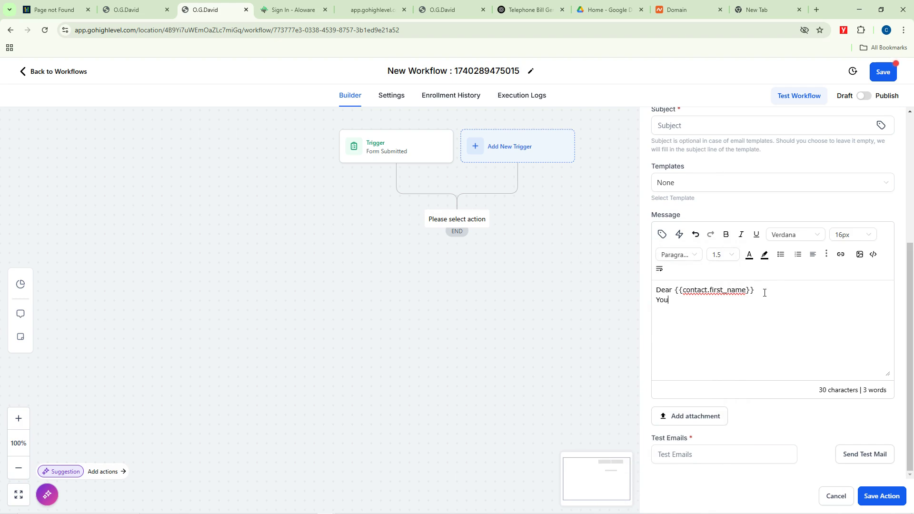
# Step: Add the welcome line and a 'click here' line about recently added products, then select 'click here'
pyautogui.write('You are welcome to our')
pyautogui.write(' World... ')
pyautogui.write('kINDL')
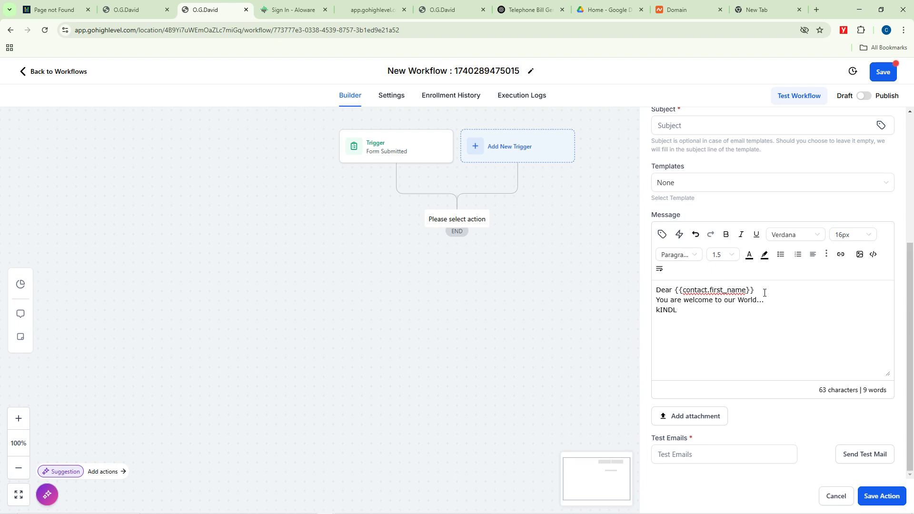
pyautogui.press('BackSpace')
pyautogui.press('BackSpace')
pyautogui.press('BackSpace')
pyautogui.press('BackSpace')
pyautogui.write('indly click on the link here==')
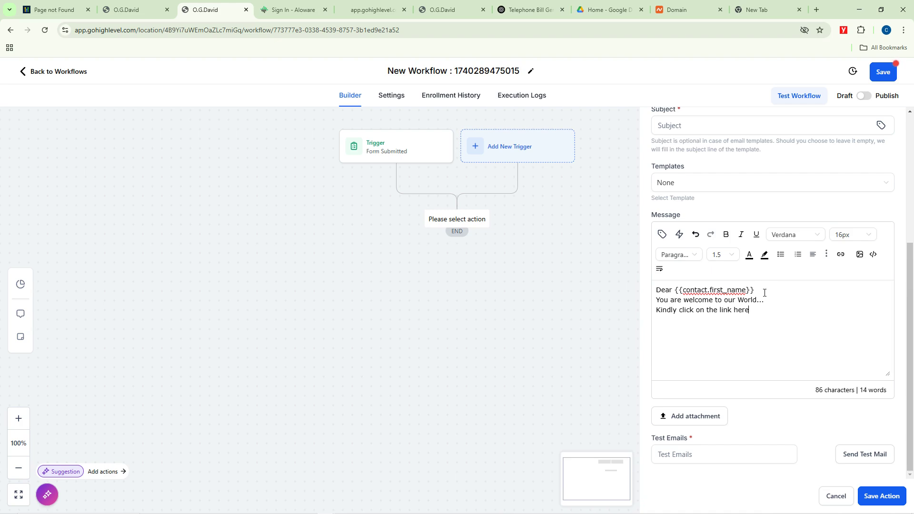
pyautogui.press('BackSpace')
pyautogui.press('BackSpace')
pyautogui.press('BackSpace')
pyautogui.press('BackSpace')
pyautogui.press('BackSpace')
pyautogui.press('BackSpace')
pyautogui.press('BackSpace')
pyautogui.press('BackSpace')
pyautogui.press('BackSpace')
pyautogui.press('BackSpace')
pyautogui.press('BackSpace')
pyautogui.press('BackSpace')
pyautogui.press('BackSpace')
pyautogui.press('BackSpace')
pyautogui.press('BackSpace')
pyautogui.press('BackSpace')
pyautogui.press('BackSpace')
pyautogui.write('here to see a few more products that has been added ')
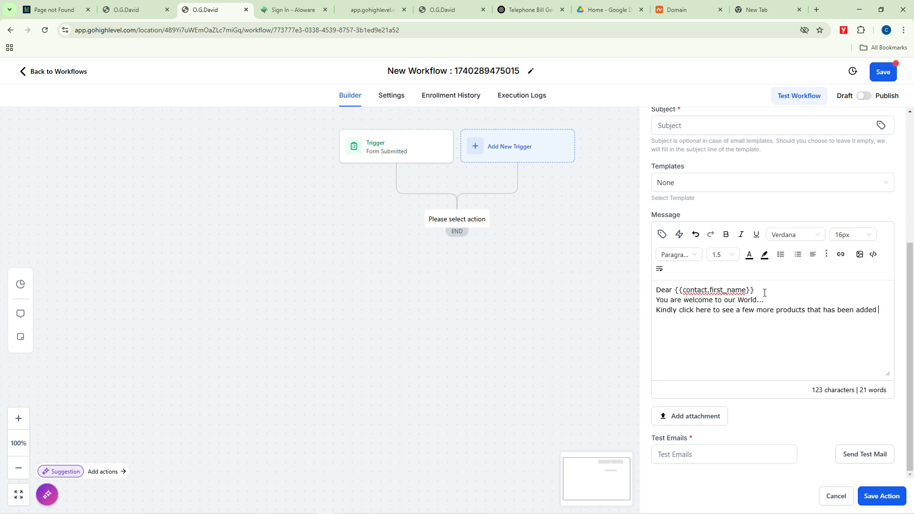
pyautogui.write('recently')
pyautogui.moveTo(711, 312); pyautogui.dragTo(680, 310)
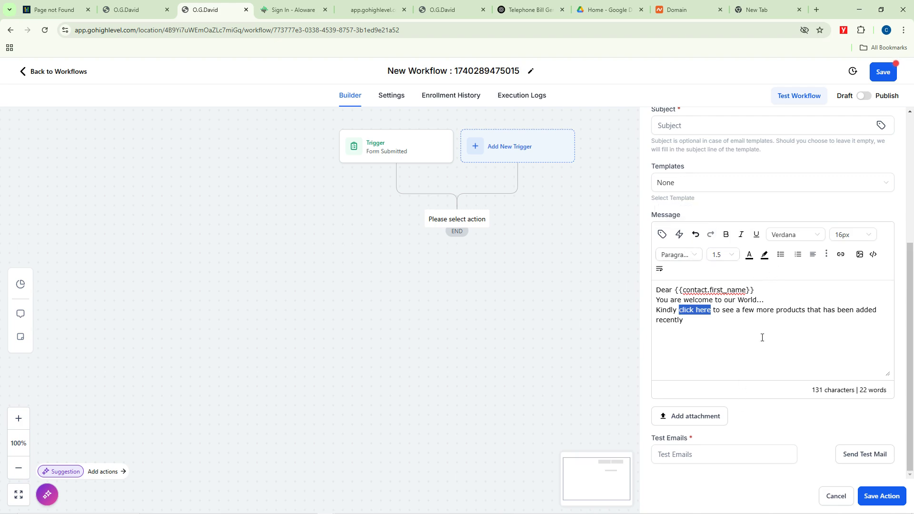
pyautogui.click(840, 254)
pyautogui.click(358, 246)
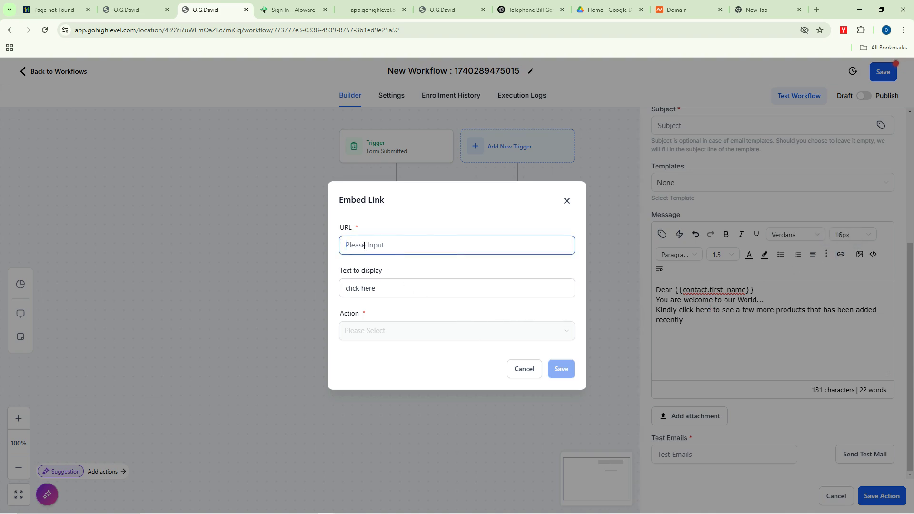
pyautogui.write('https://')
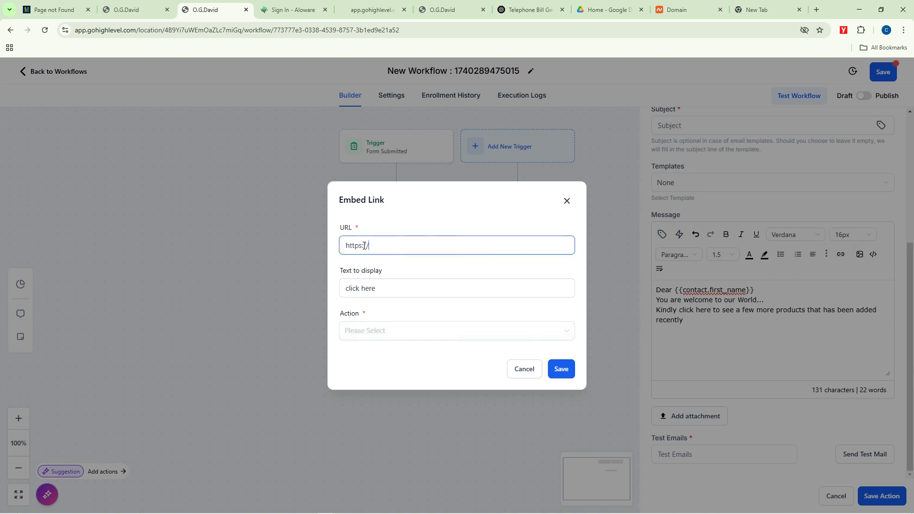
pyautogui.write('pulsebeatz.com')
pyautogui.click(363, 246)
pyautogui.write('/')
pyautogui.click(556, 374)
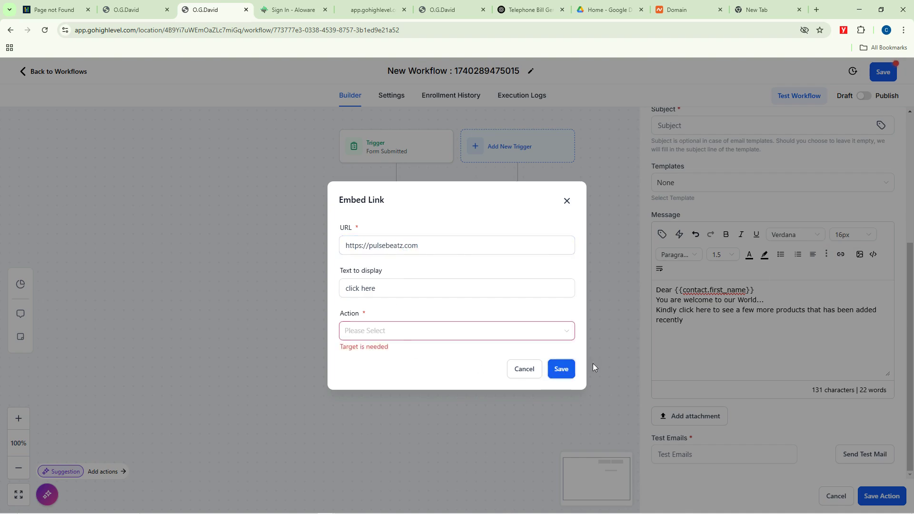
pyautogui.click(377, 332)
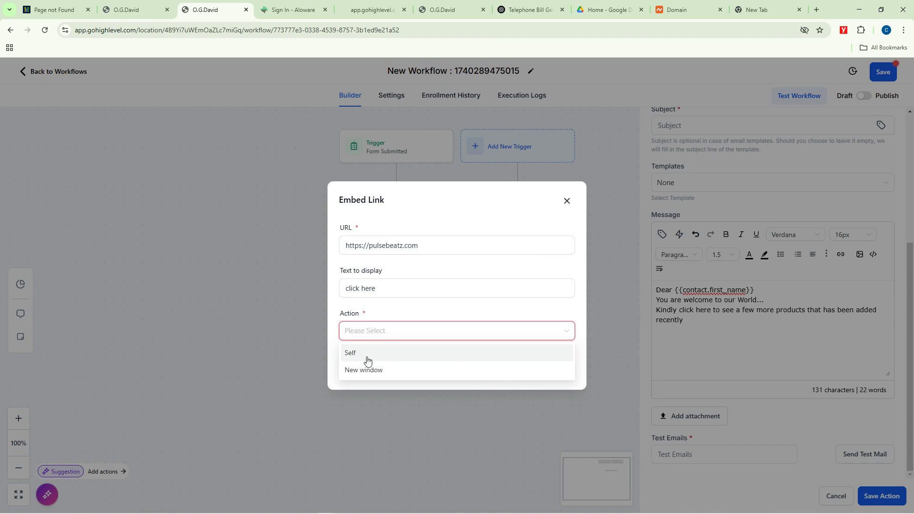
pyautogui.click(360, 370)
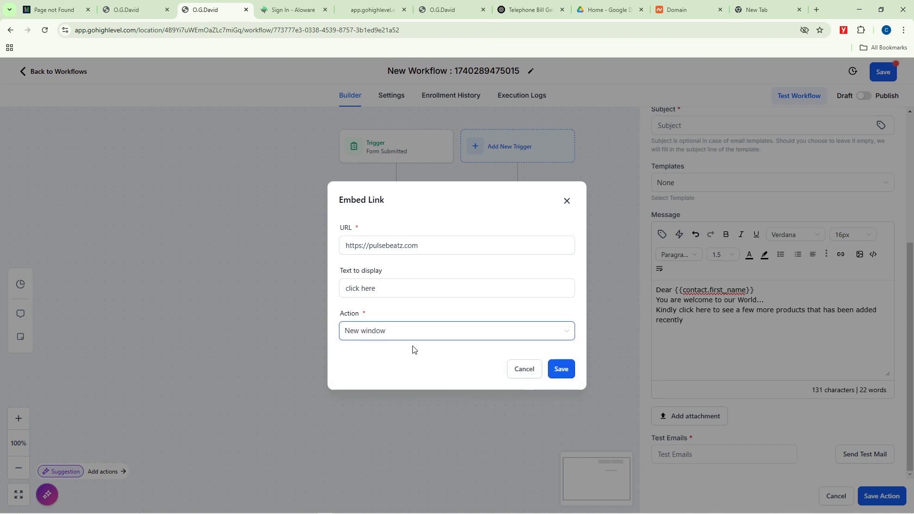
pyautogui.click(560, 373)
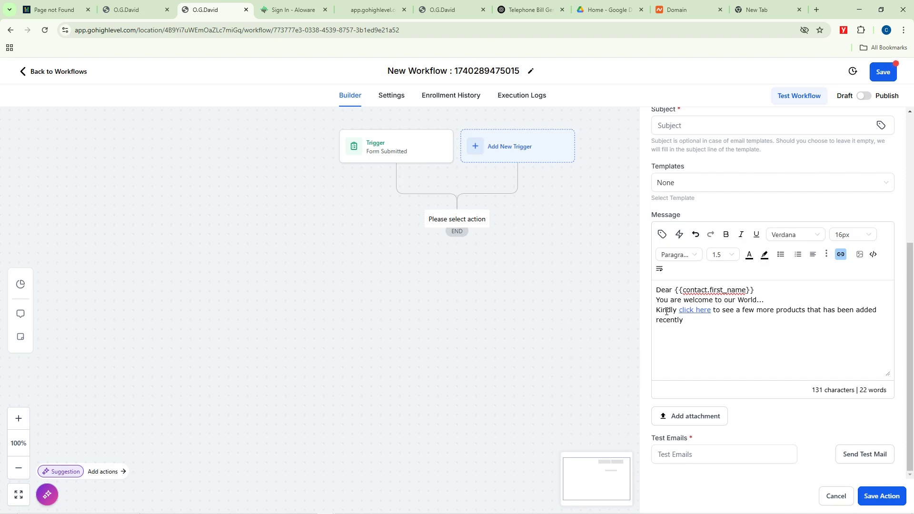
# Step: Change the email subject to 'Welcome to Otanwa Business Hub'
pyautogui.scroll(5, 724, 309)
pyautogui.scroll(-5, 714, 350)
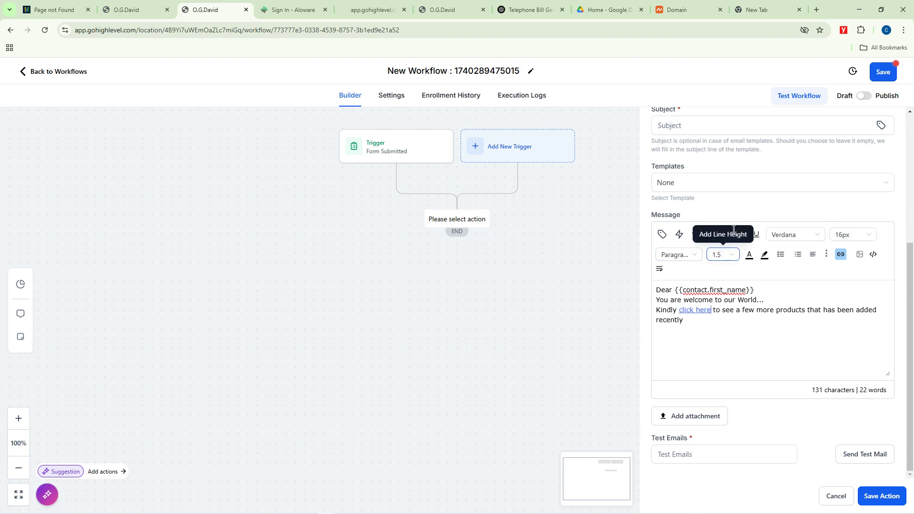
pyautogui.scroll(3, 722, 196)
pyautogui.scroll(2, 723, 196)
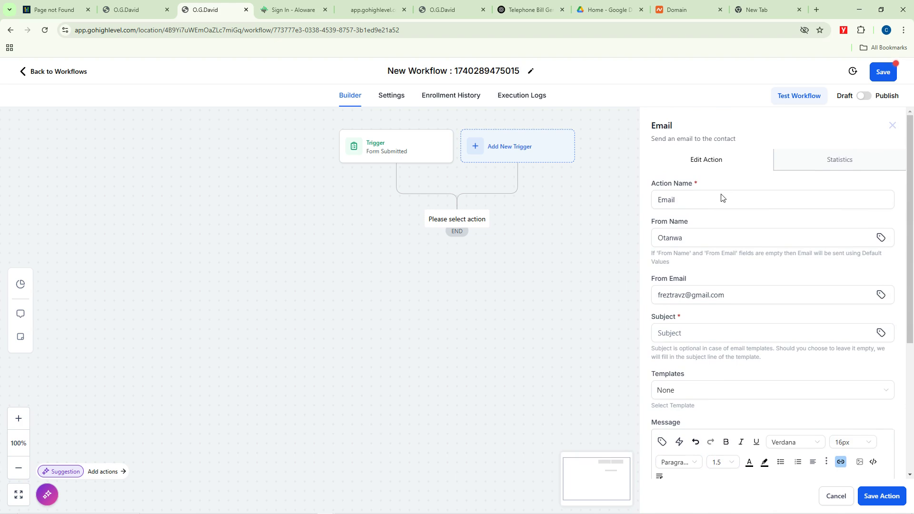
pyautogui.scroll(-5, 767, 328)
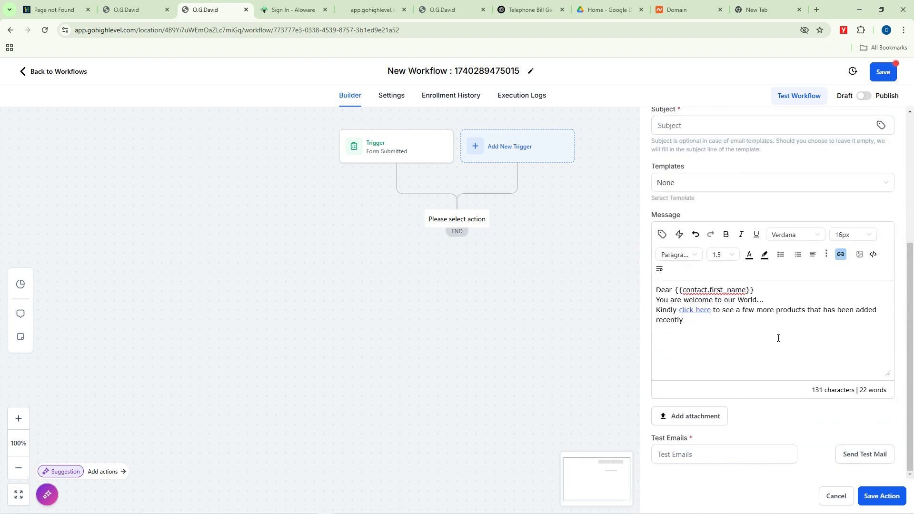
pyautogui.scroll(5, 800, 281)
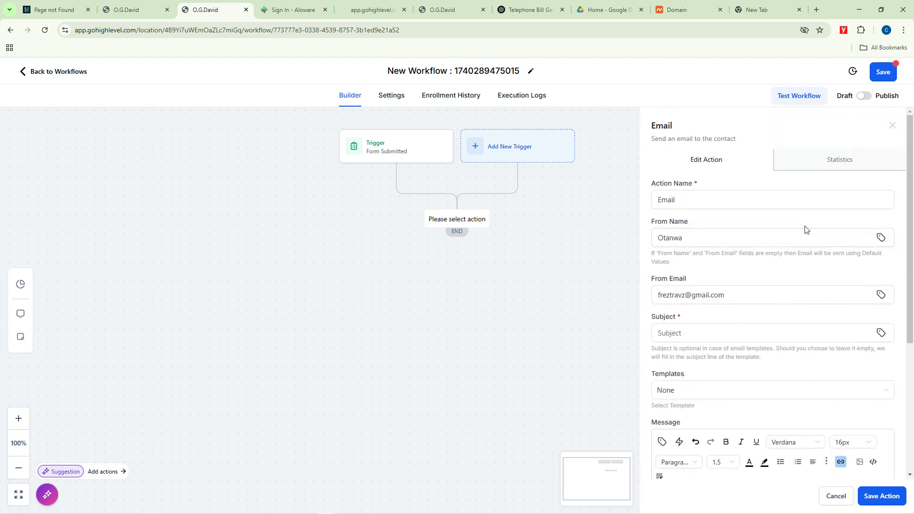
pyautogui.click(826, 165)
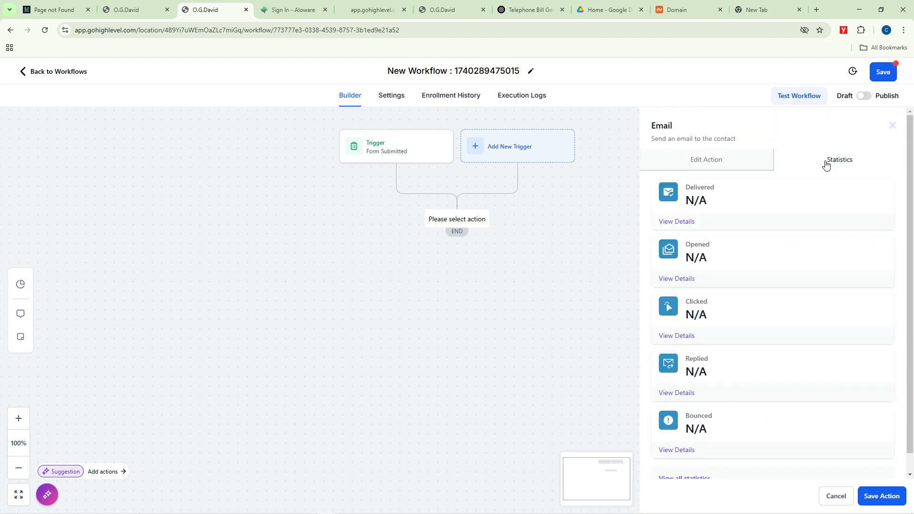
pyautogui.click(708, 162)
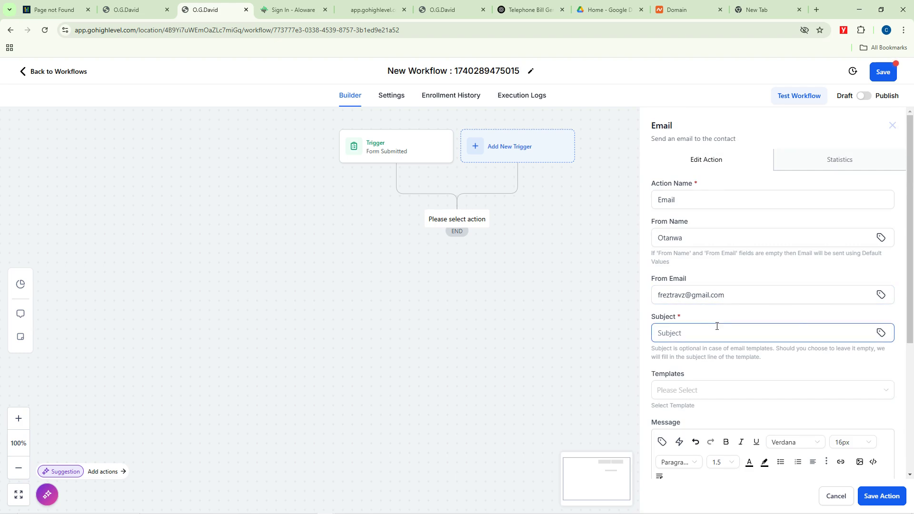
pyautogui.scroll(-3, 717, 326)
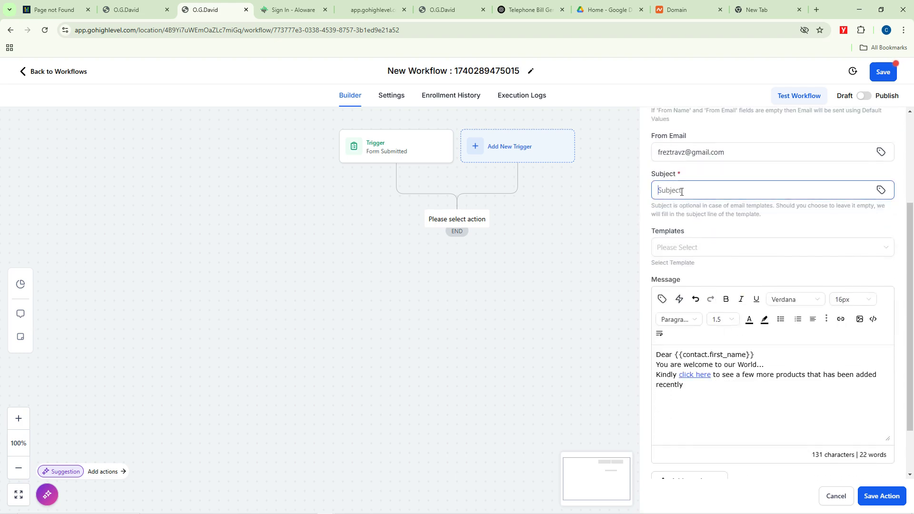
pyautogui.write('Welcome to Otanwa Business Hub')
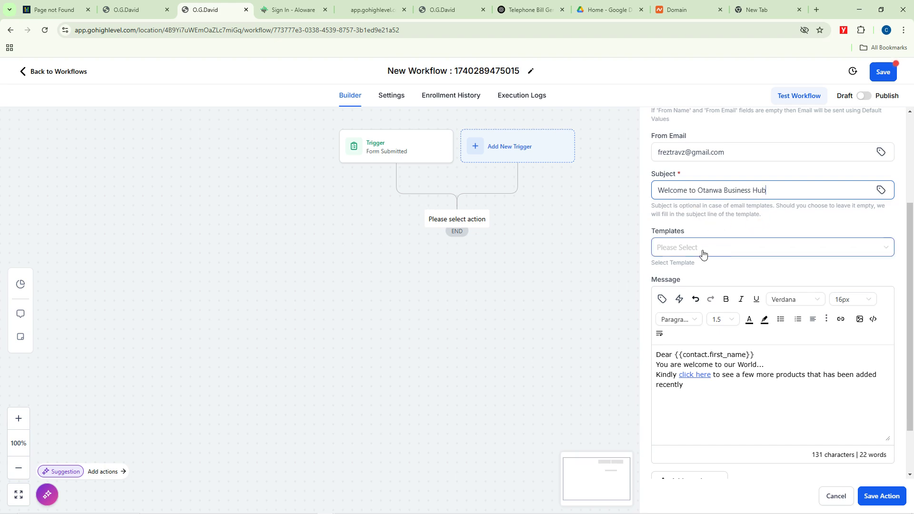
# Step: Send a test of the welcome email to the test recipient address and confirm it was sent
pyautogui.click(752, 389)
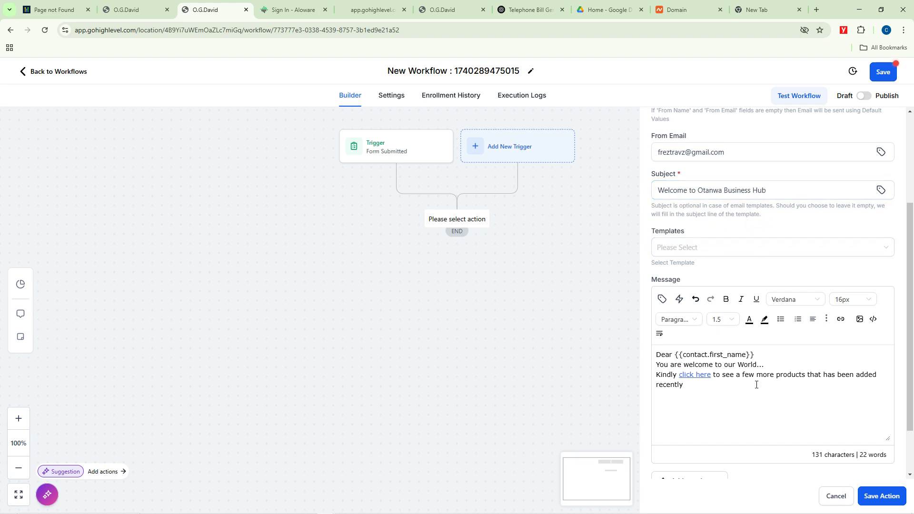
pyautogui.scroll(-2, 757, 384)
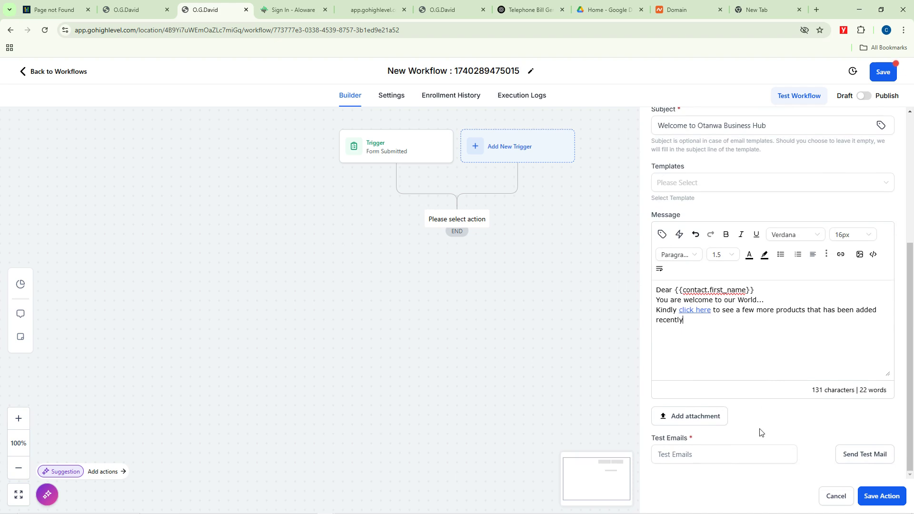
pyautogui.click(697, 456)
pyautogui.click(682, 453)
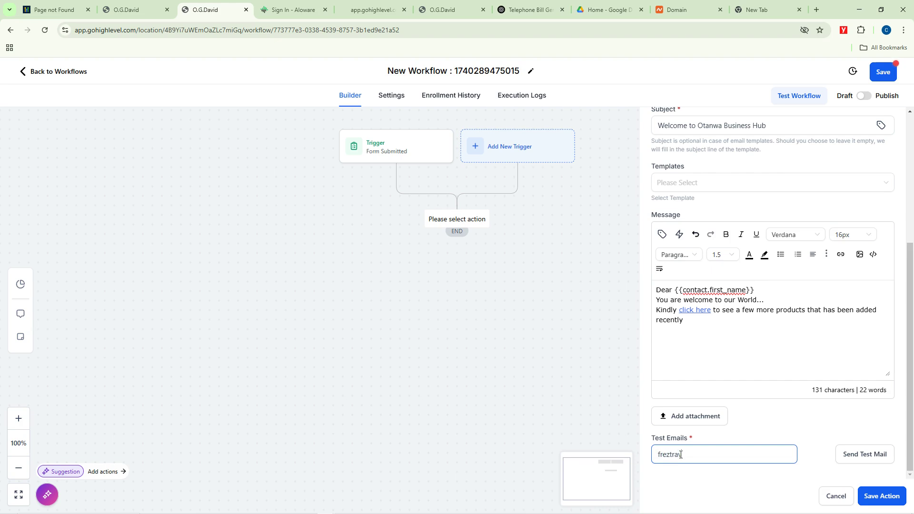
pyautogui.click(861, 455)
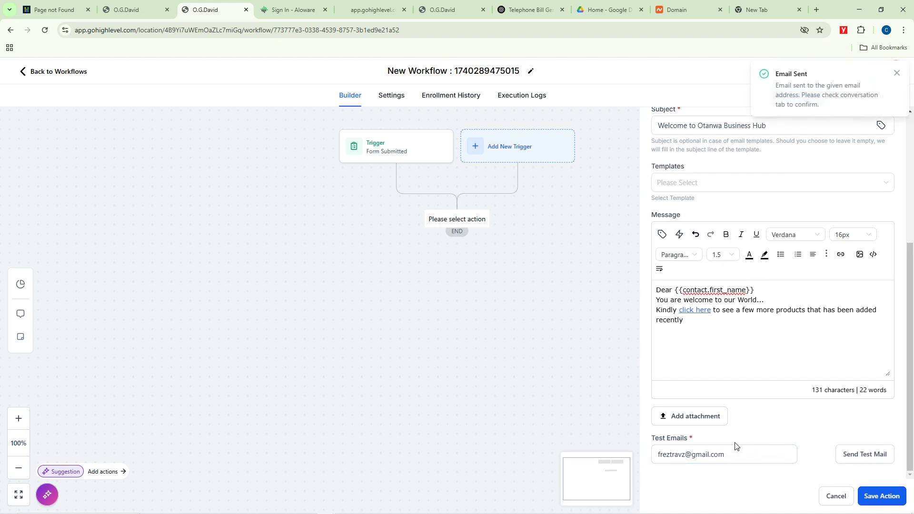
pyautogui.moveTo(786, 74); pyautogui.dragTo(815, 75)
pyautogui.click(291, 506)
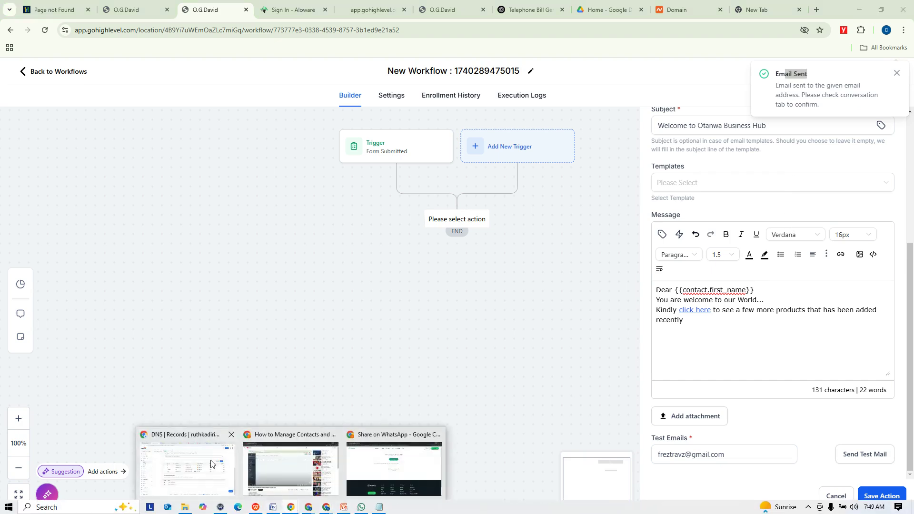
pyautogui.click(213, 462)
# Step: Open Gmail in another browser tab
pyautogui.click(406, 10)
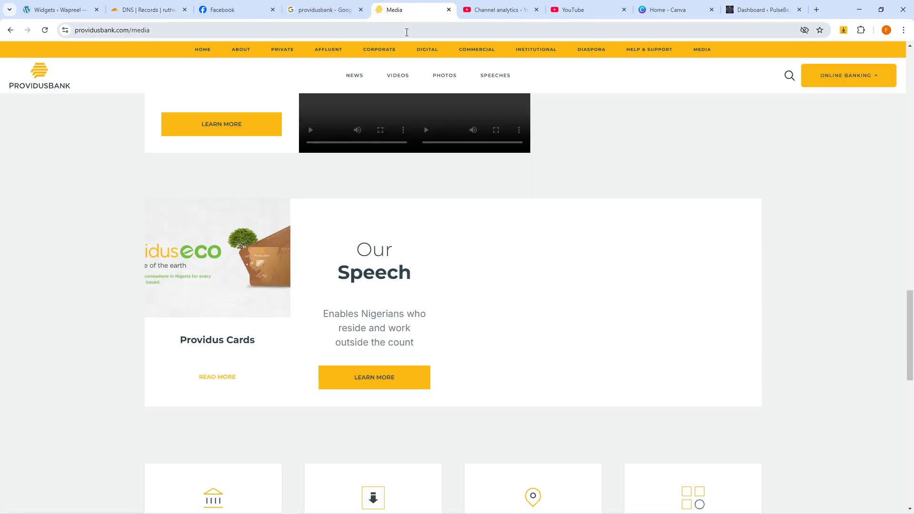
pyautogui.click(407, 30)
pyautogui.write('gm')
pyautogui.press('Return')
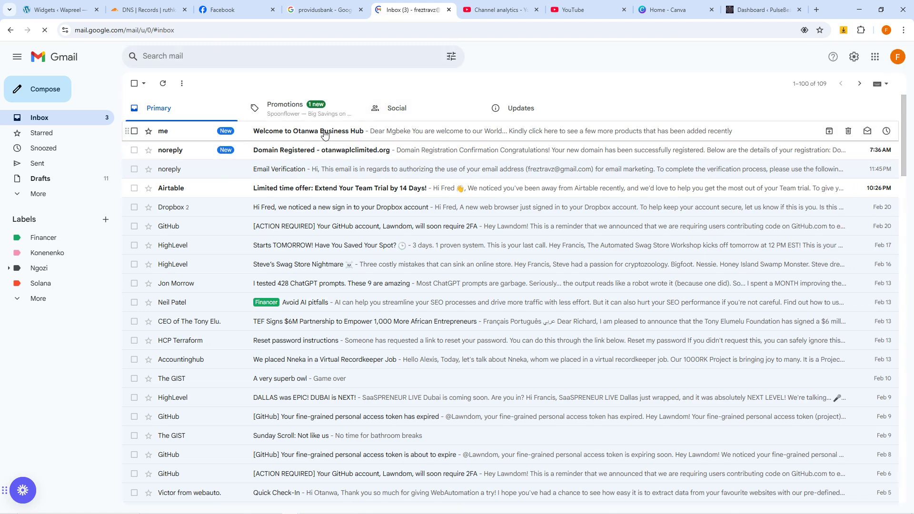
# Step: Review the welcome test email and the Domain Registered email, selecting the welcome lines
pyautogui.click(324, 135)
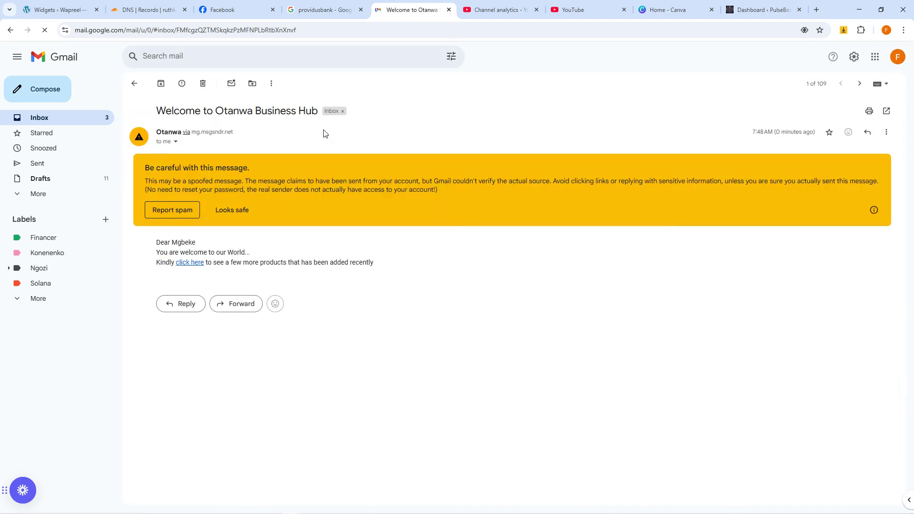
pyautogui.click(136, 84)
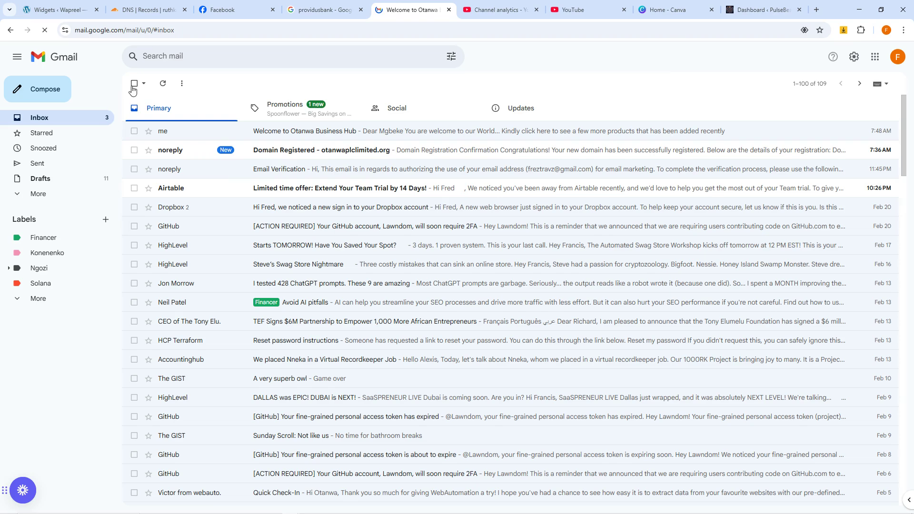
pyautogui.click(361, 153)
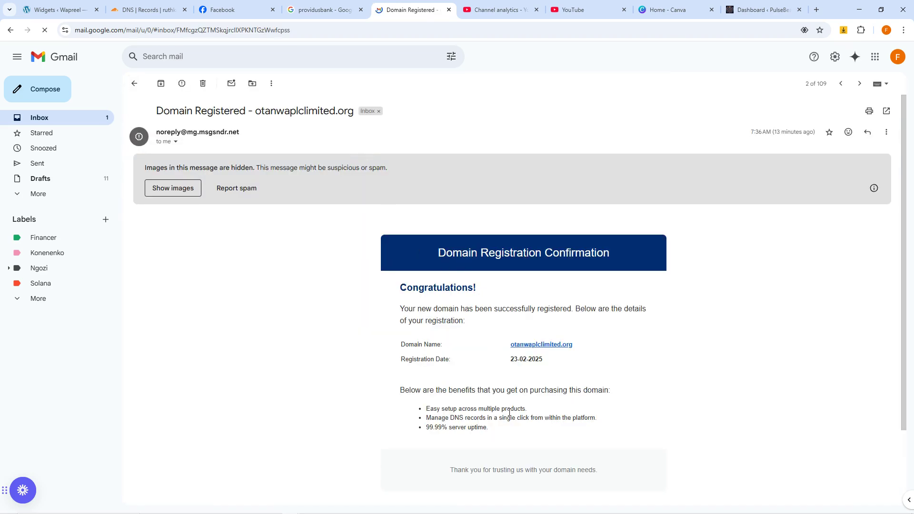
pyautogui.click(135, 84)
pyautogui.click(349, 132)
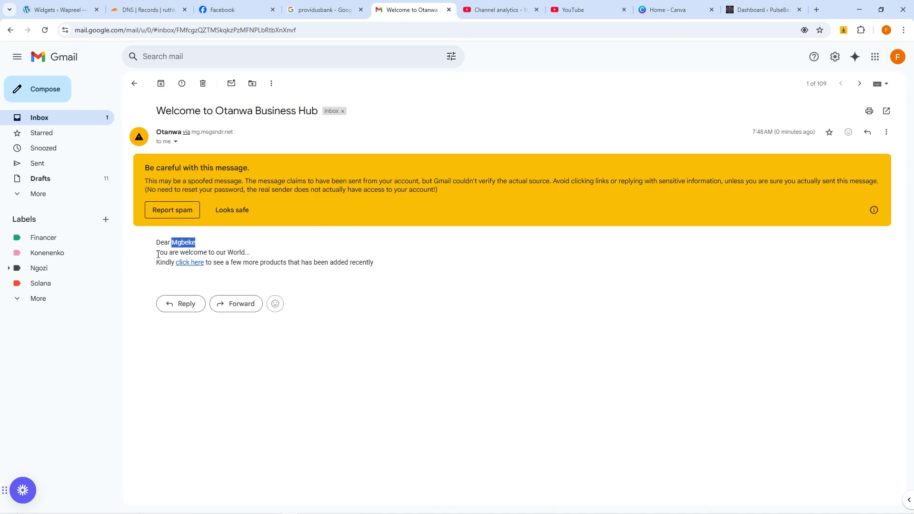
pyautogui.moveTo(158, 254); pyautogui.dragTo(261, 259)
pyautogui.moveTo(170, 263); pyautogui.dragTo(384, 279)
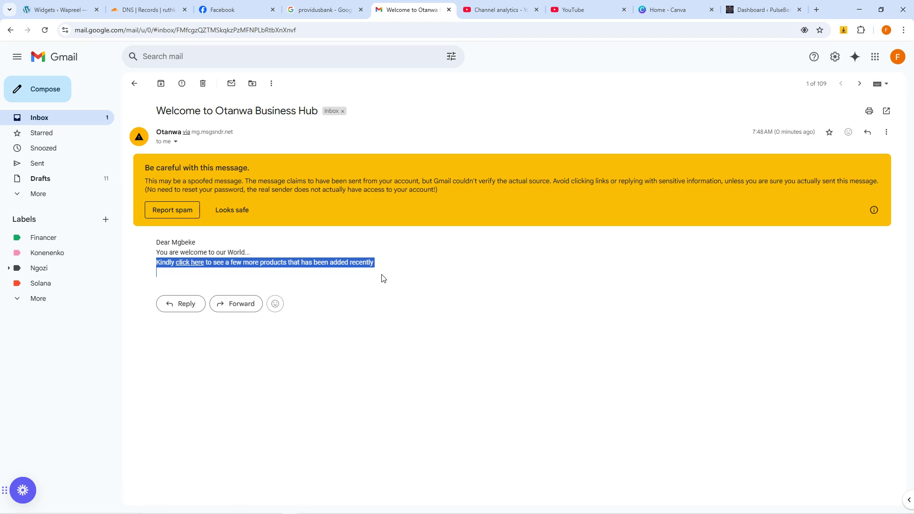
# Step: Recheck the Domain Registered email and the Updates emails, then reopen the welcome test email
pyautogui.click(135, 84)
pyautogui.click(318, 149)
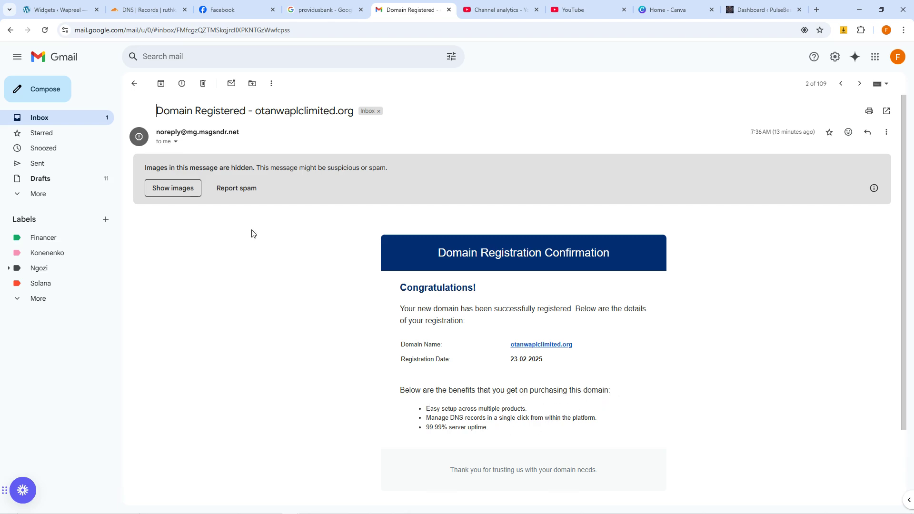
pyautogui.click(134, 84)
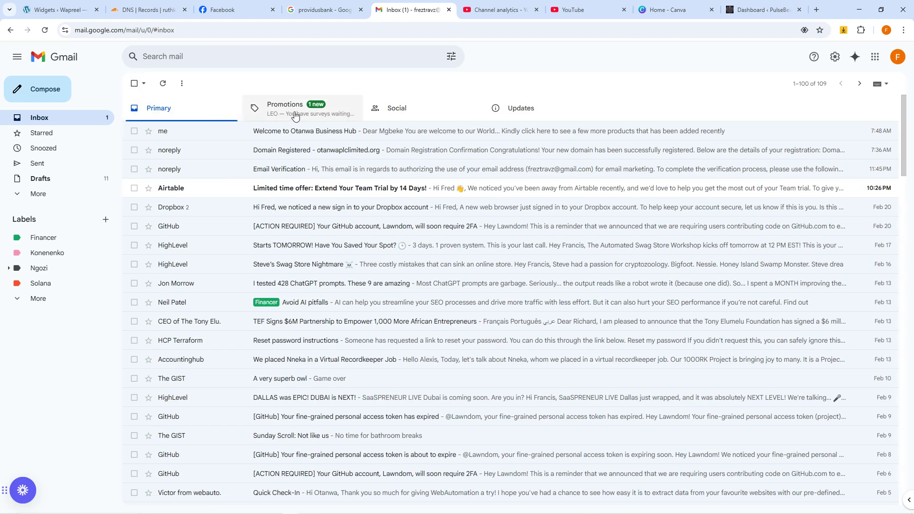
pyautogui.click(307, 152)
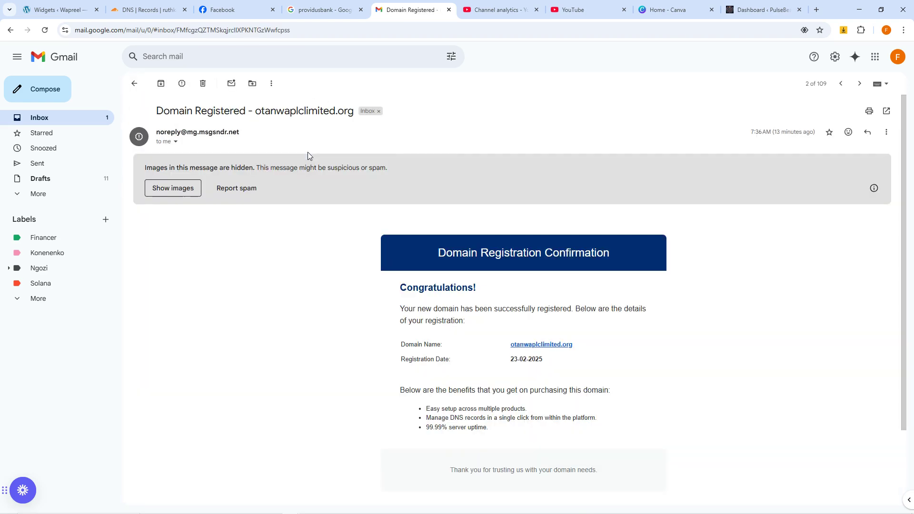
pyautogui.click(135, 83)
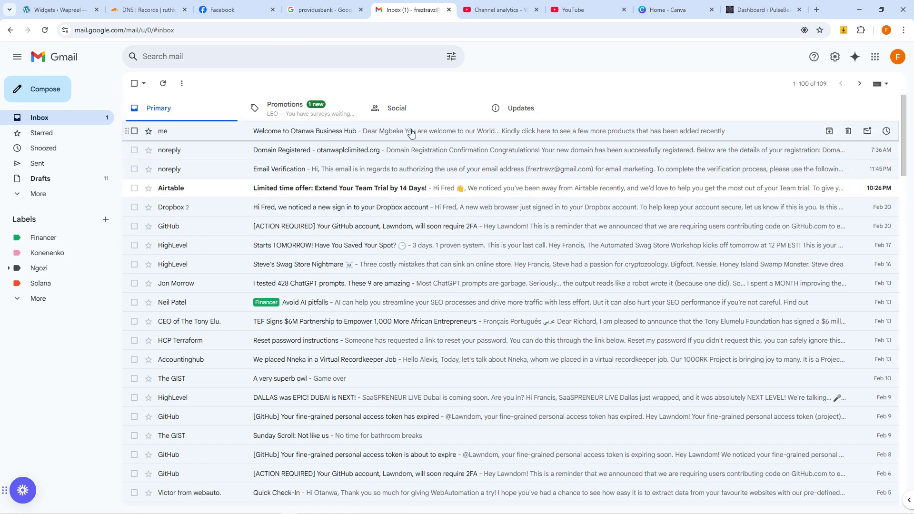
pyautogui.click(575, 99)
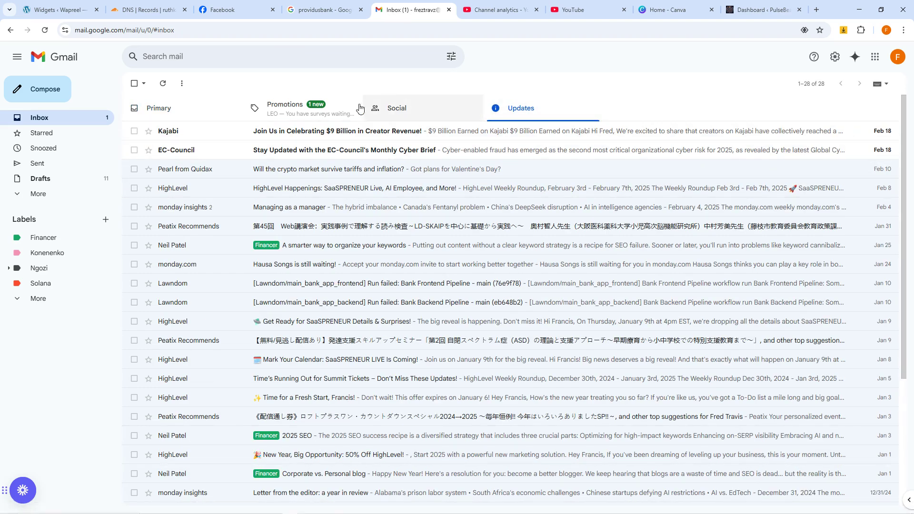
pyautogui.click(180, 114)
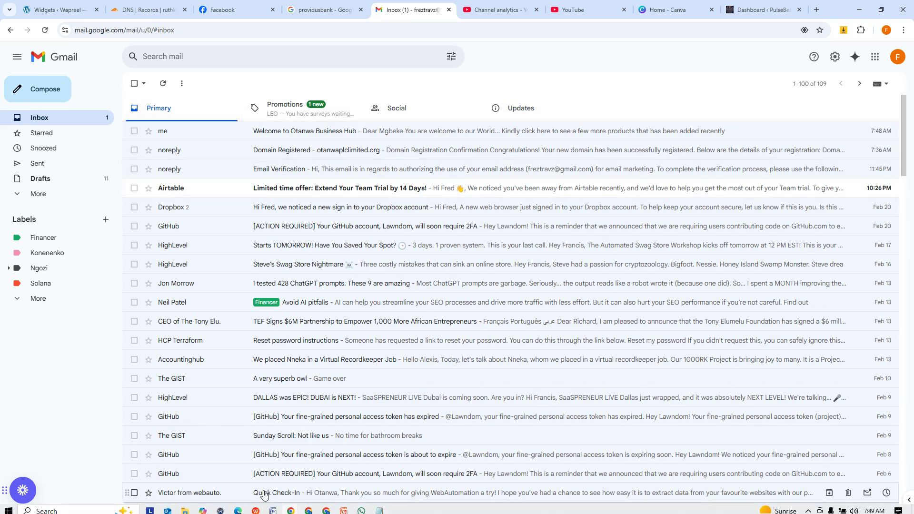
pyautogui.click(291, 131)
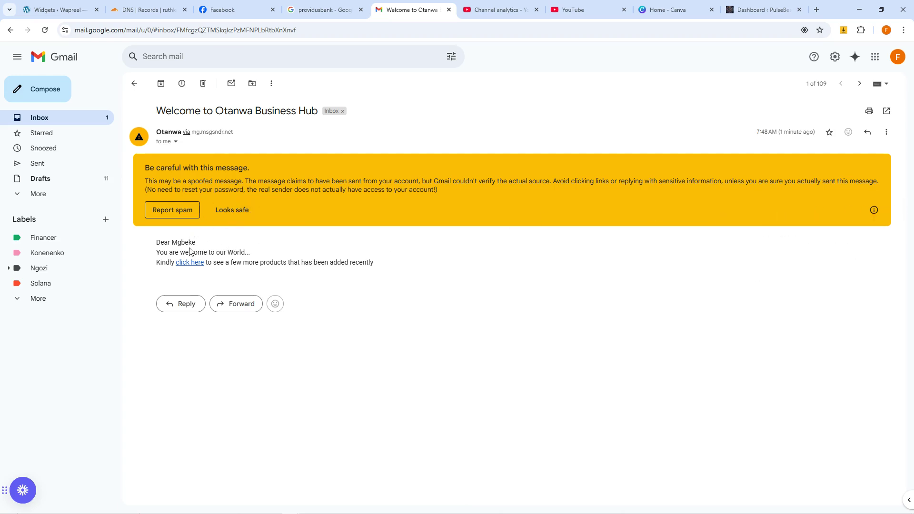
# Step: Mark the welcome email as Looks safe and return to the GoHighLevel window
pyautogui.click(229, 211)
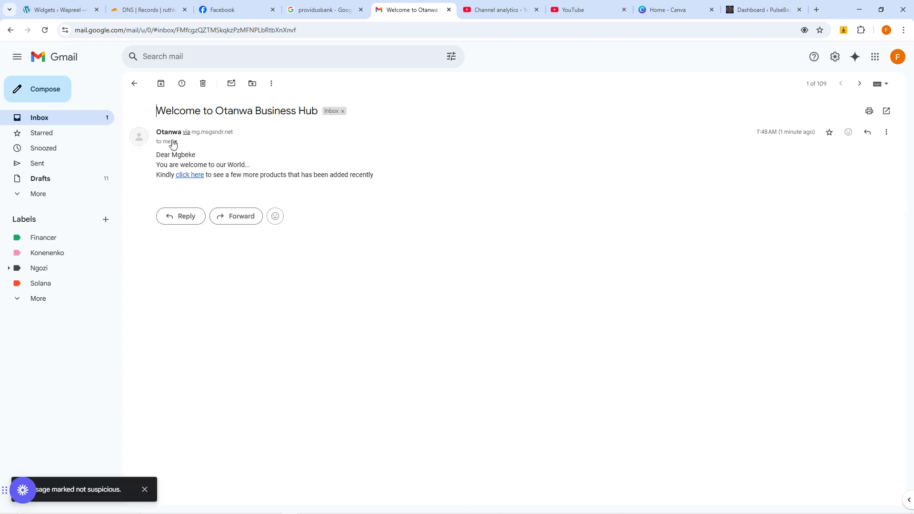
pyautogui.moveTo(330, 506)
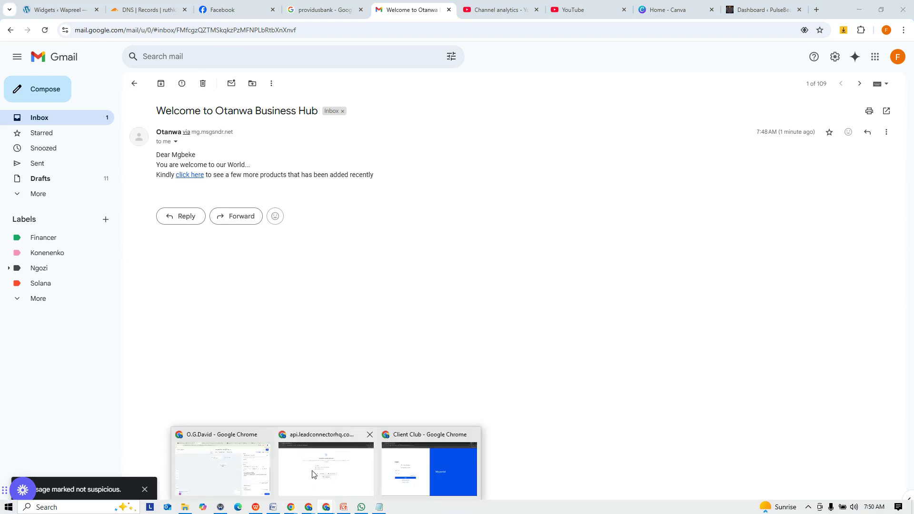
pyautogui.click(260, 467)
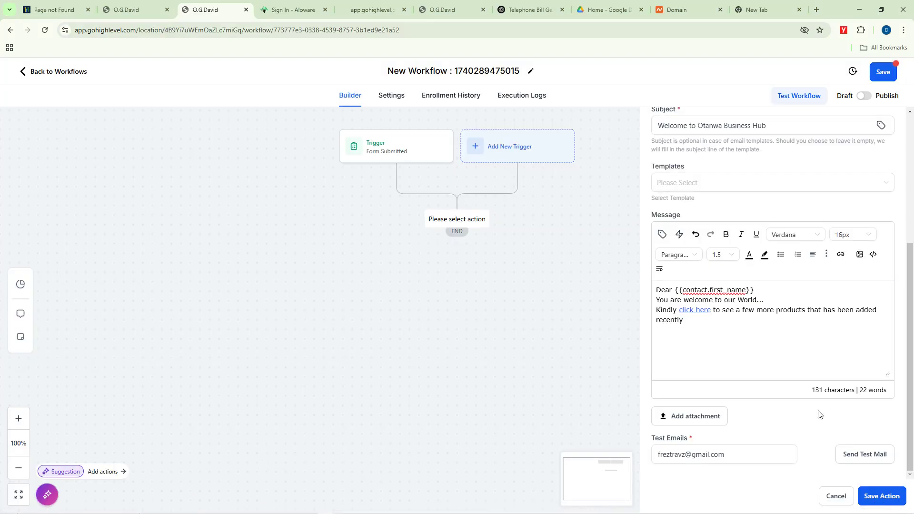
# Step: Save the email action into the workflow and save the workflow
pyautogui.click(880, 497)
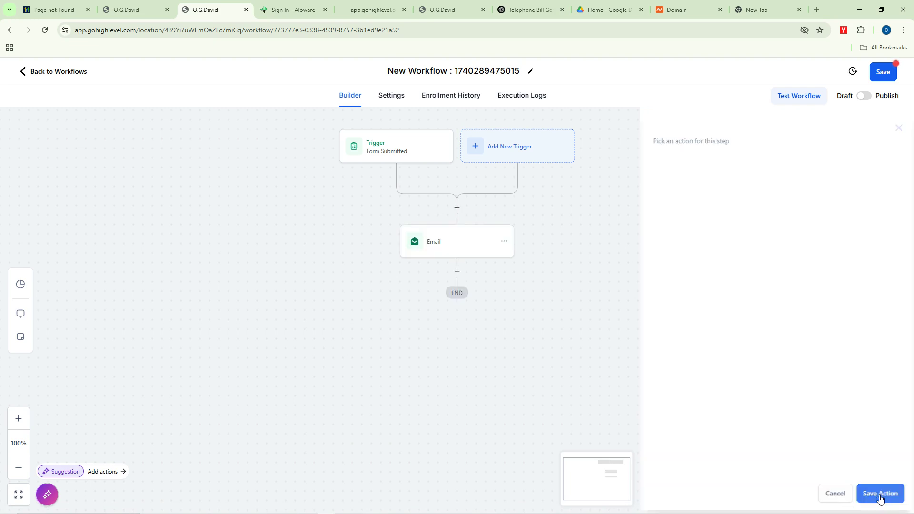
pyautogui.click(886, 73)
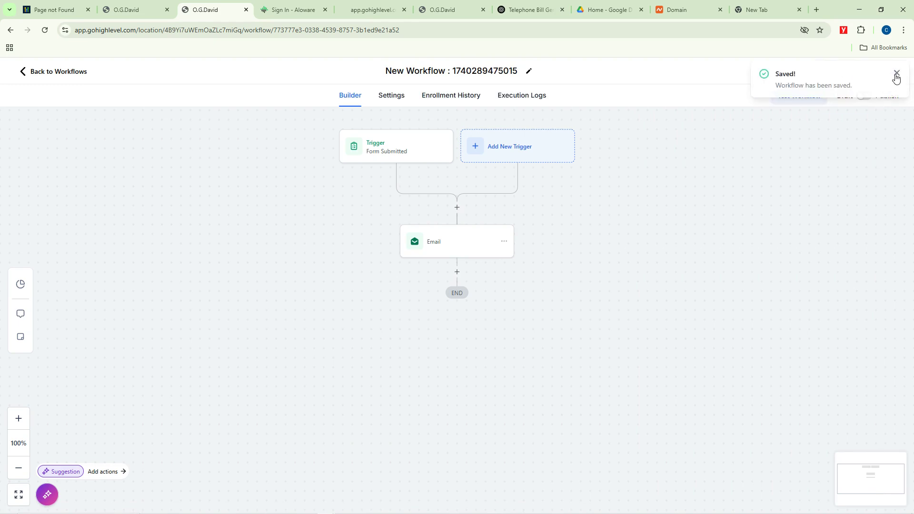
pyautogui.click(876, 99)
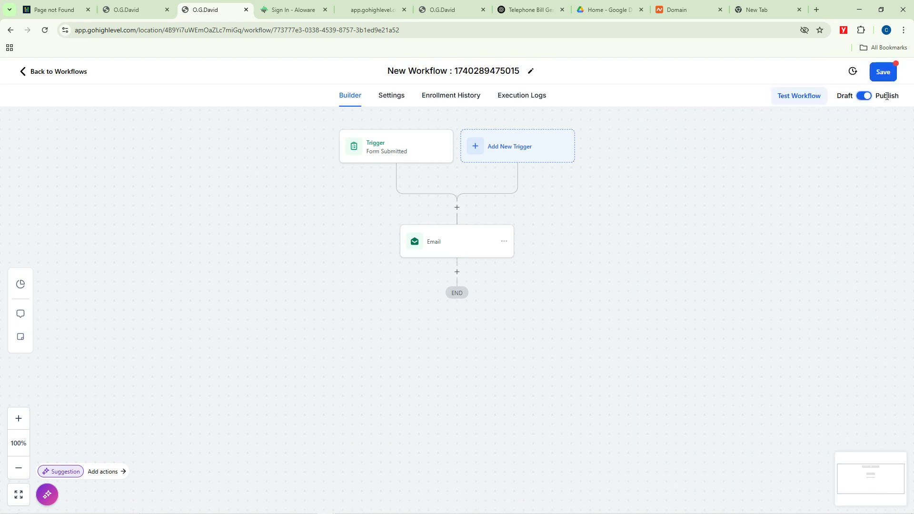
pyautogui.click(884, 72)
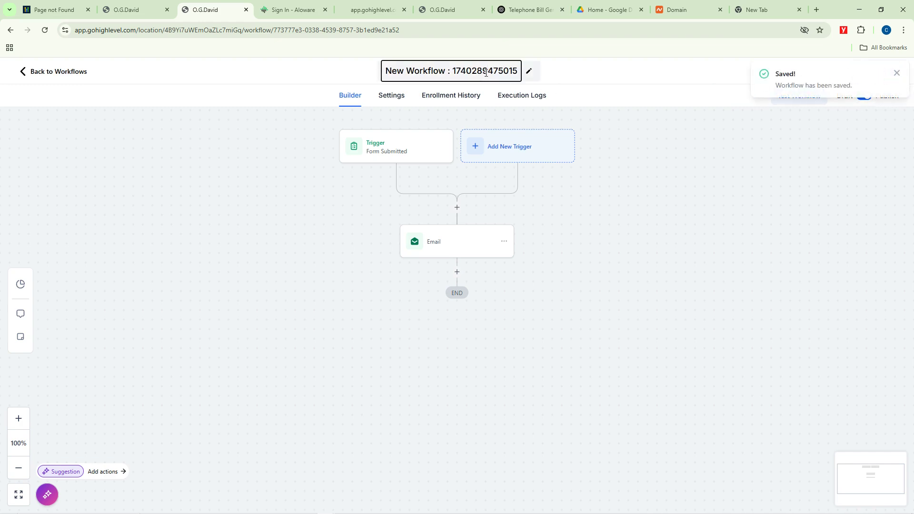
# Step: Rename the workflow to 'Signup Automation' and save it
pyautogui.click(486, 72)
pyautogui.hotkey('ctrl', 'a')
pyautogui.press('BackSpace')
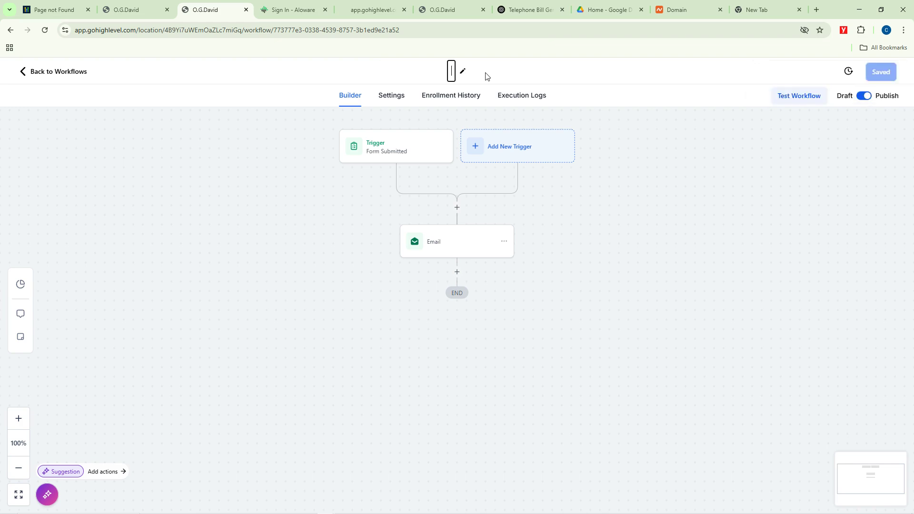
pyautogui.write('Signup')
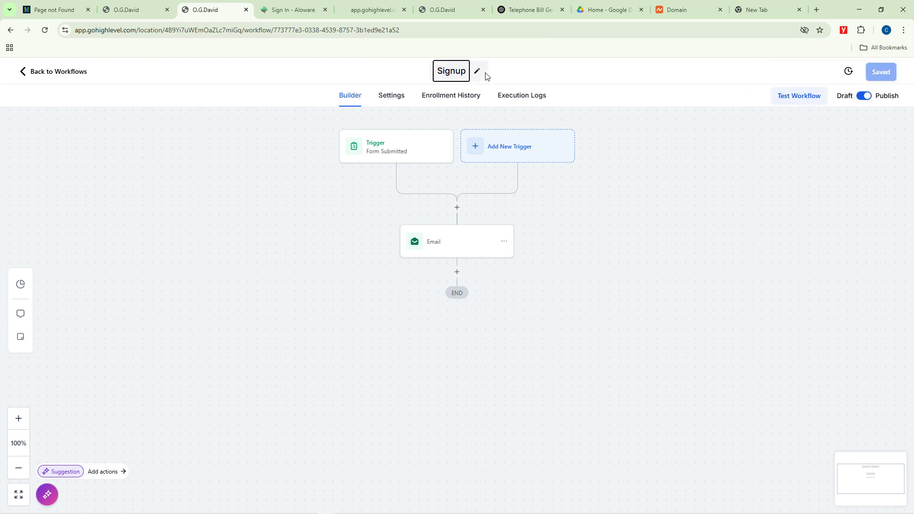
pyautogui.write(' Auto')
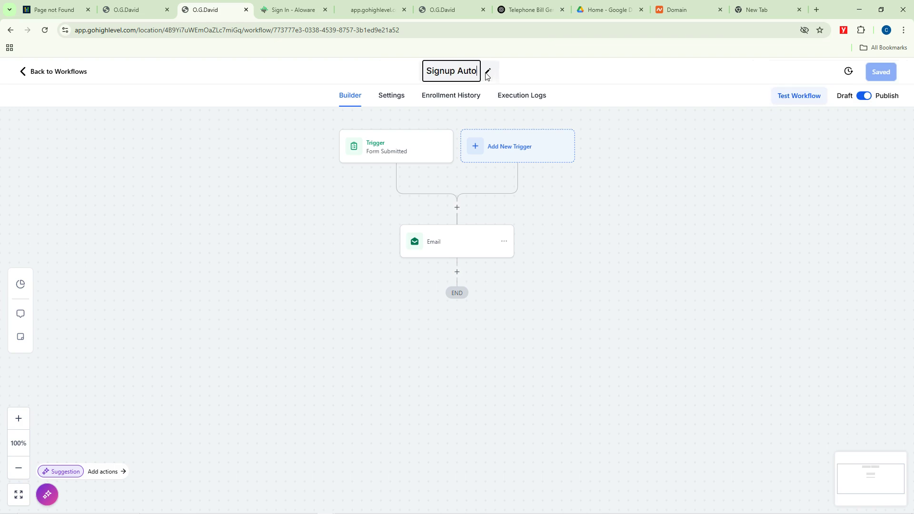
pyautogui.write('mation')
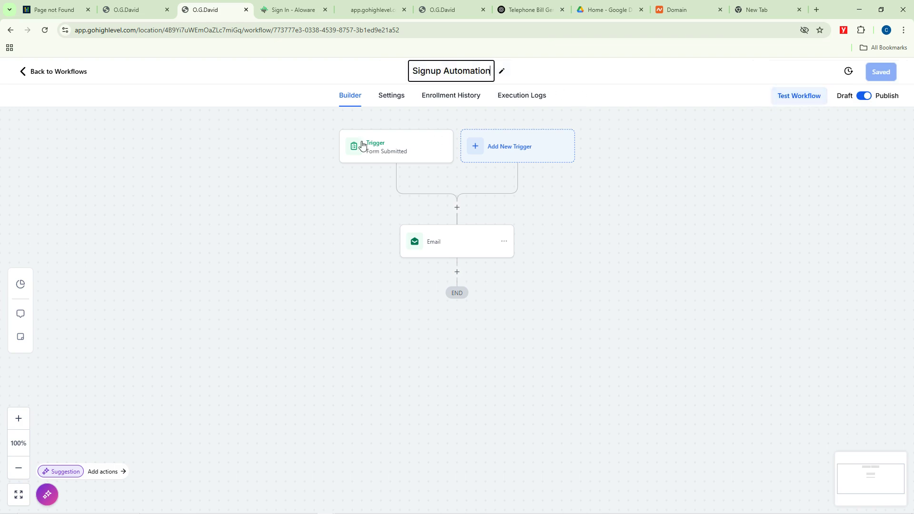
pyautogui.click(868, 94)
pyautogui.click(880, 72)
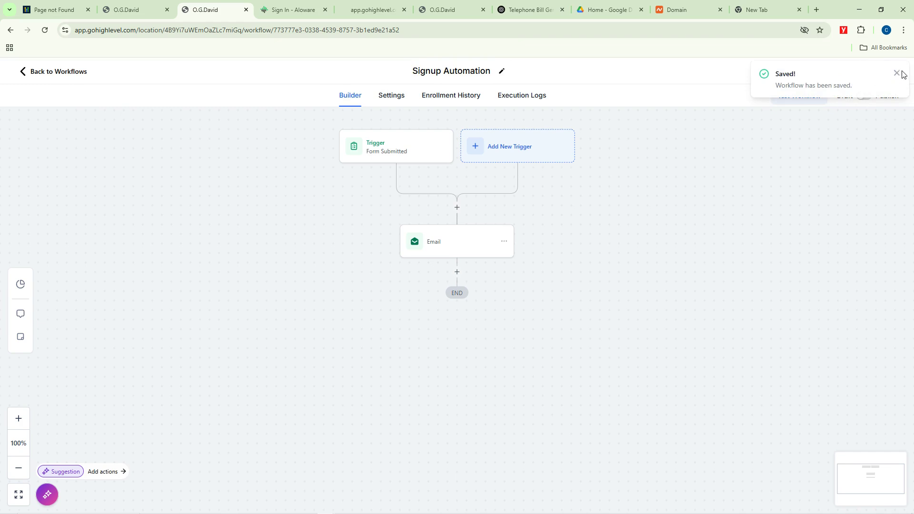
pyautogui.click(897, 73)
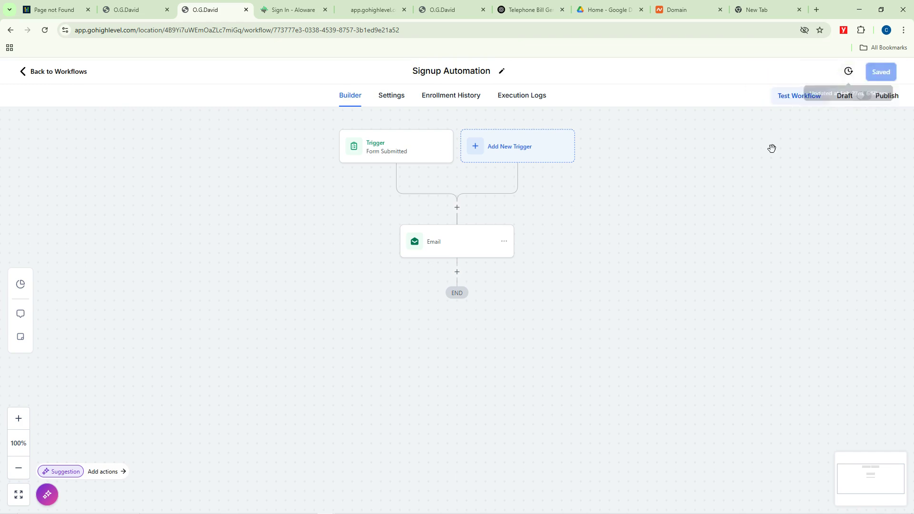
# Step: Test-run the workflow on the first available contact
pyautogui.click(800, 98)
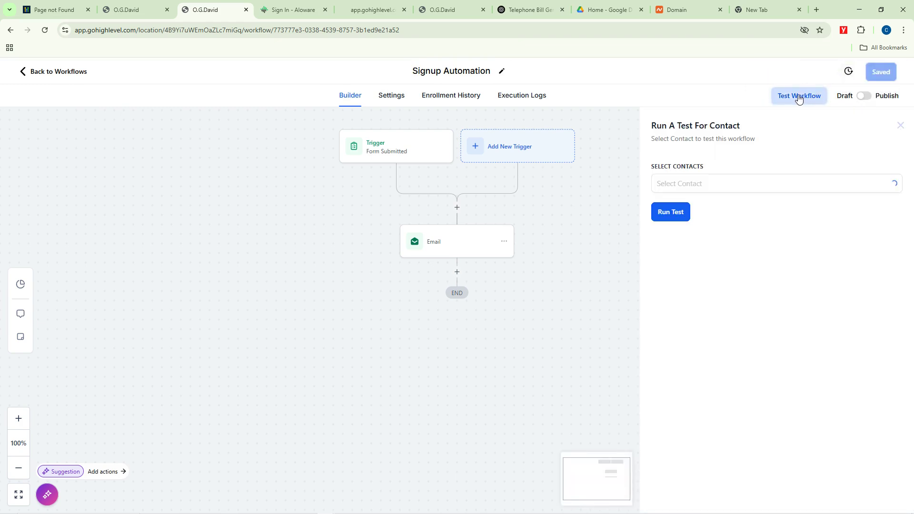
pyautogui.click(693, 184)
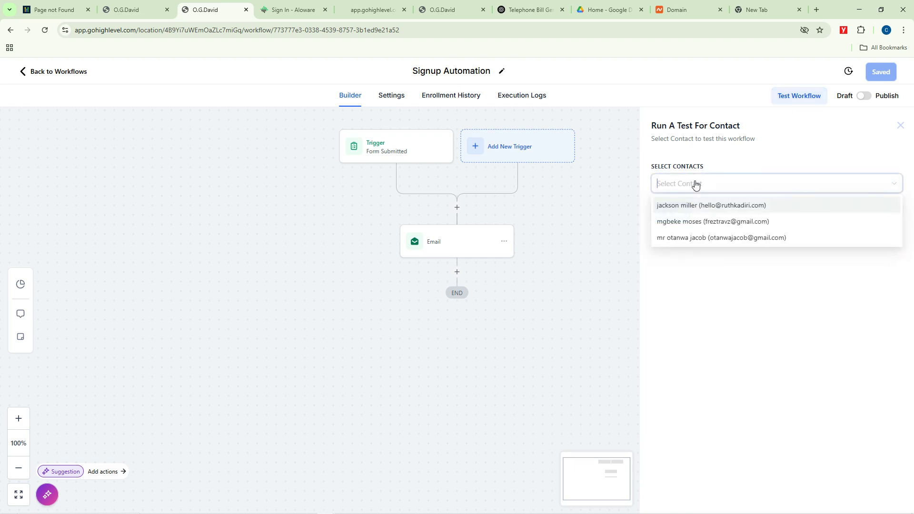
pyautogui.click(690, 209)
pyautogui.click(690, 280)
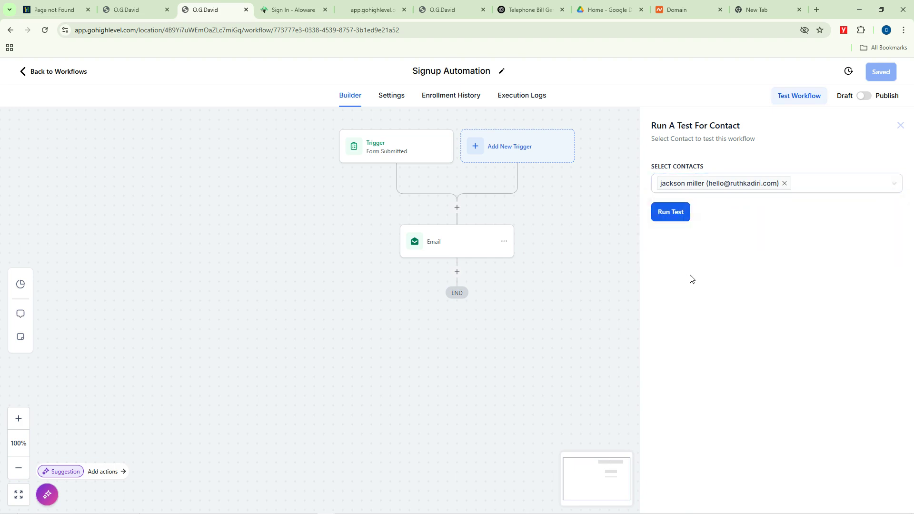
pyautogui.click(671, 211)
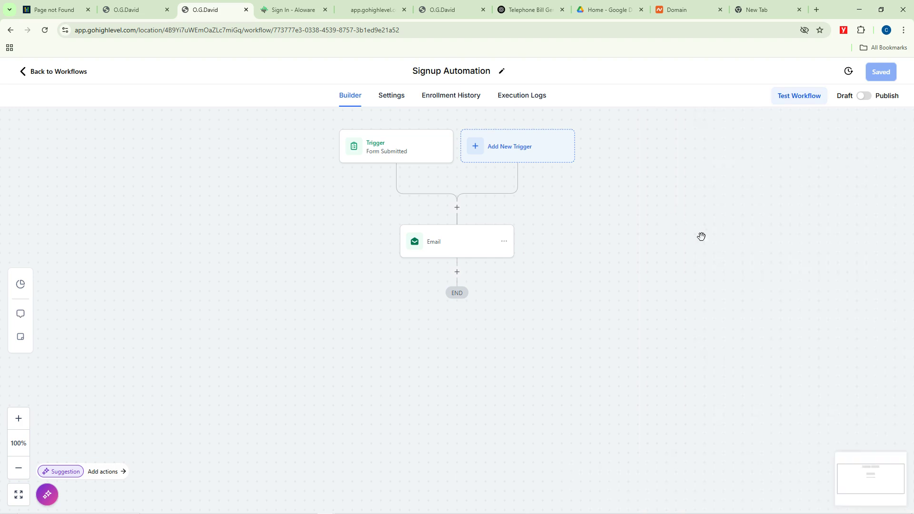
# Step: Switch the workflow to Publish, save it, and go back to the workflows list
pyautogui.click(868, 98)
pyautogui.click(881, 73)
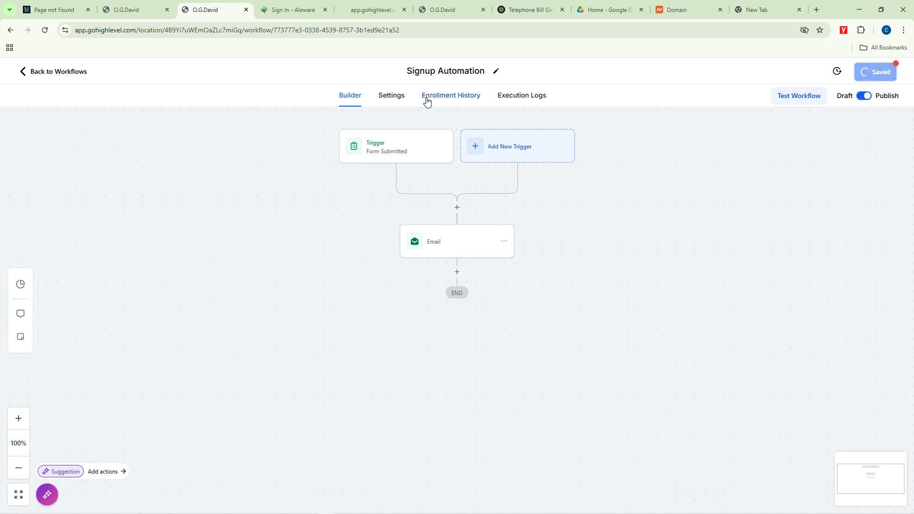
pyautogui.click(25, 72)
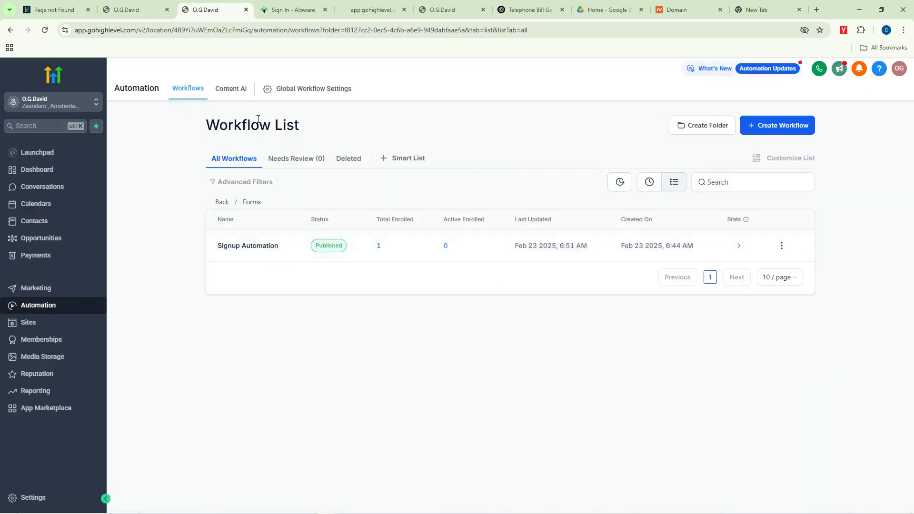
# Step: Create a blank workflow from scratch, check its Settings, and open its trigger list
pyautogui.click(778, 128)
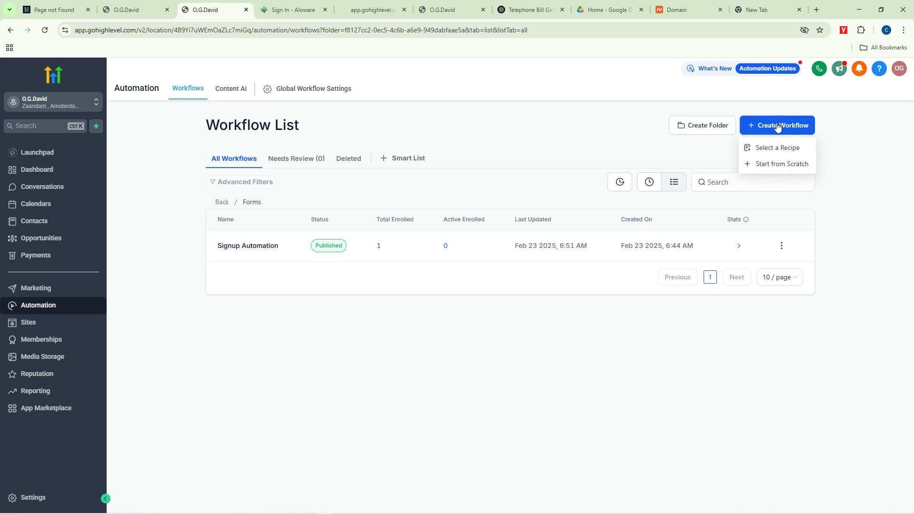
pyautogui.click(776, 164)
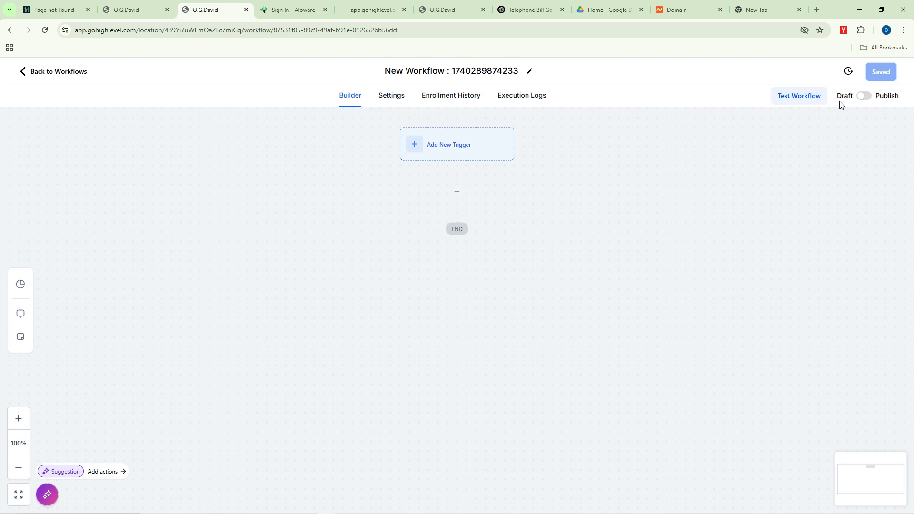
pyautogui.click(392, 100)
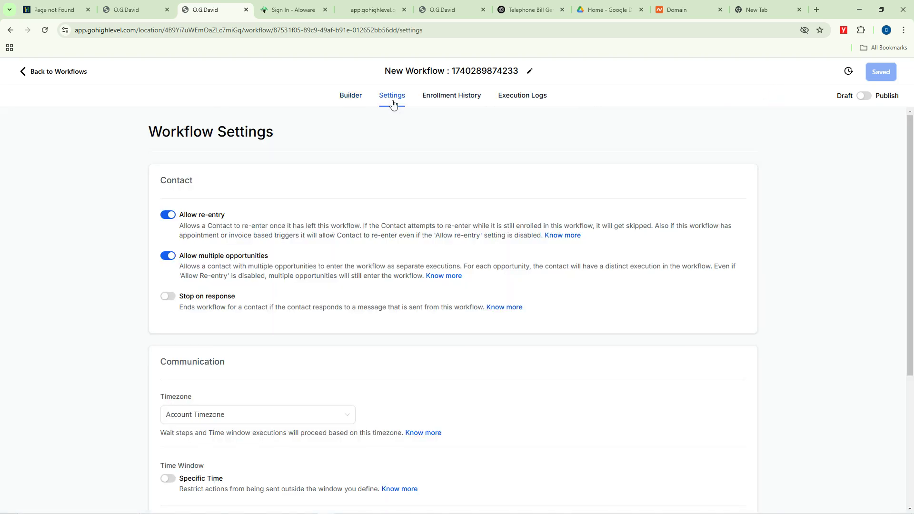
pyautogui.click(356, 99)
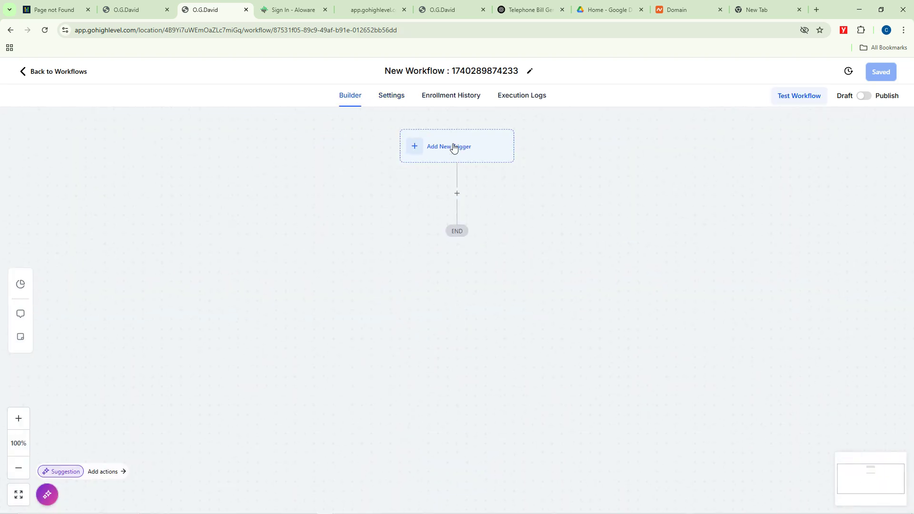
pyautogui.click(453, 146)
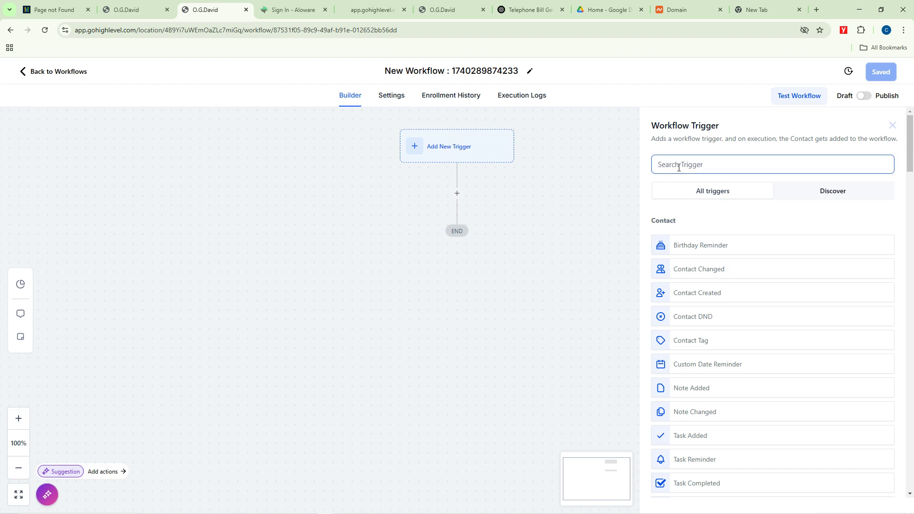
# Step: Choose Contact Created as the new workflow's trigger
pyautogui.click(680, 167)
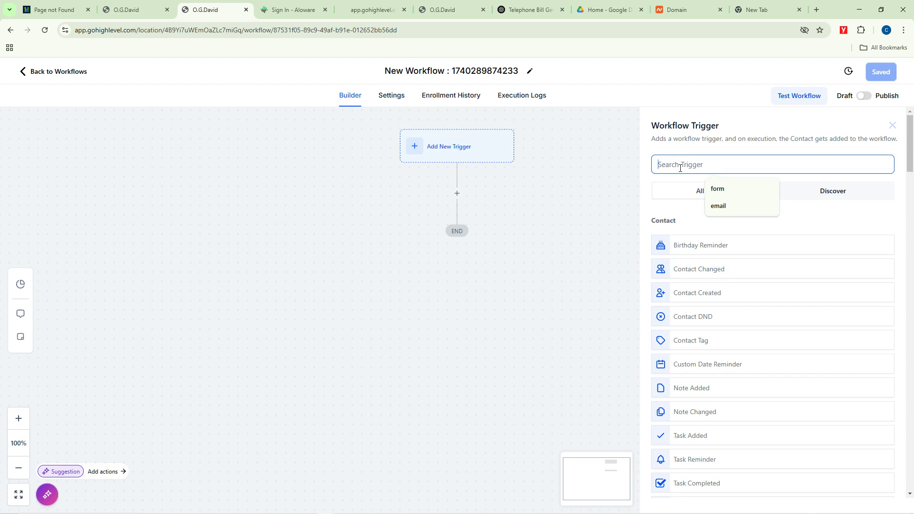
pyautogui.write('email')
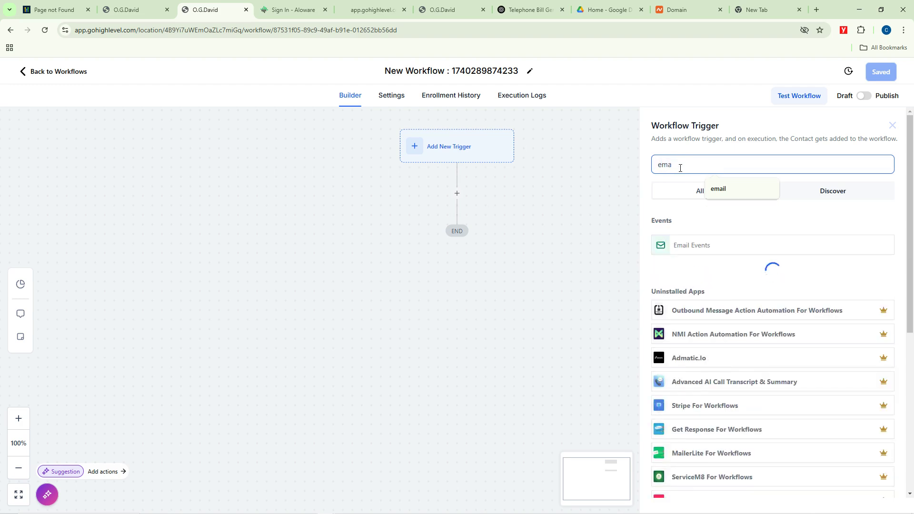
pyautogui.press('BackSpace')
pyautogui.press('BackSpace')
pyautogui.press('BackSpace')
pyautogui.press('BackSpace')
pyautogui.press('BackSpace')
pyautogui.write('sale')
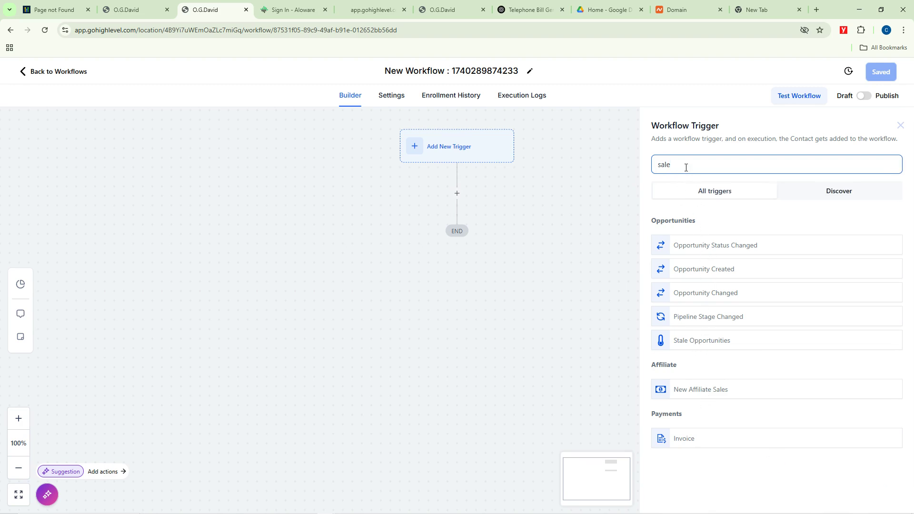
pyautogui.hotkey('ctrl', 'a')
pyautogui.press('BackSpace')
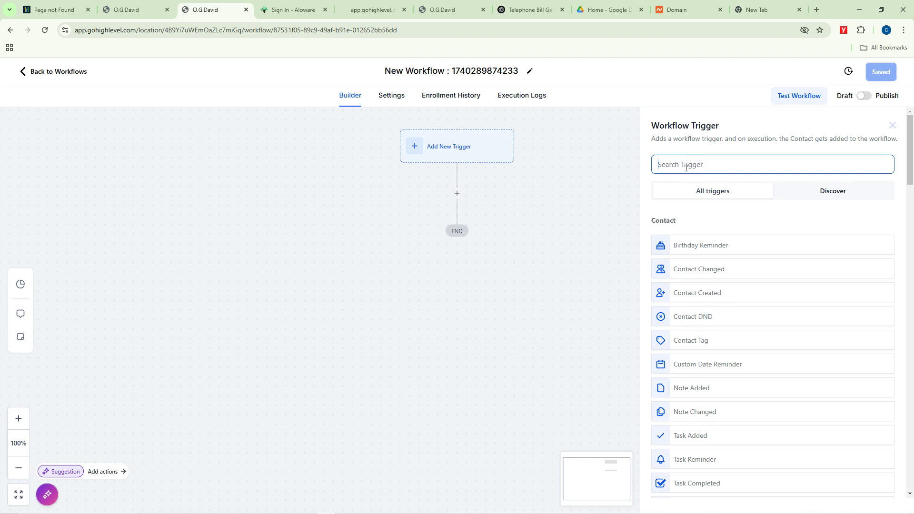
pyautogui.click(696, 294)
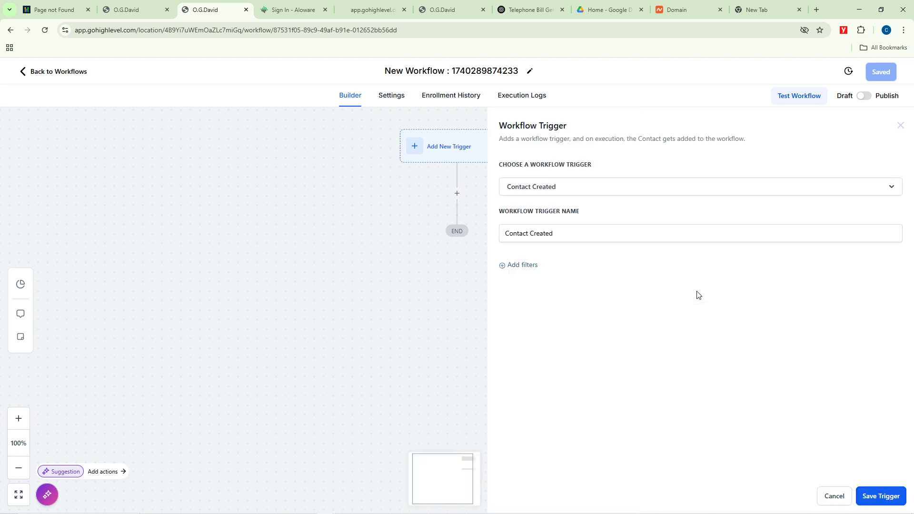
# Step: Filter the trigger to 'Nigeria is Located in Asia' = No and save it
pyautogui.click(528, 265)
pyautogui.click(530, 277)
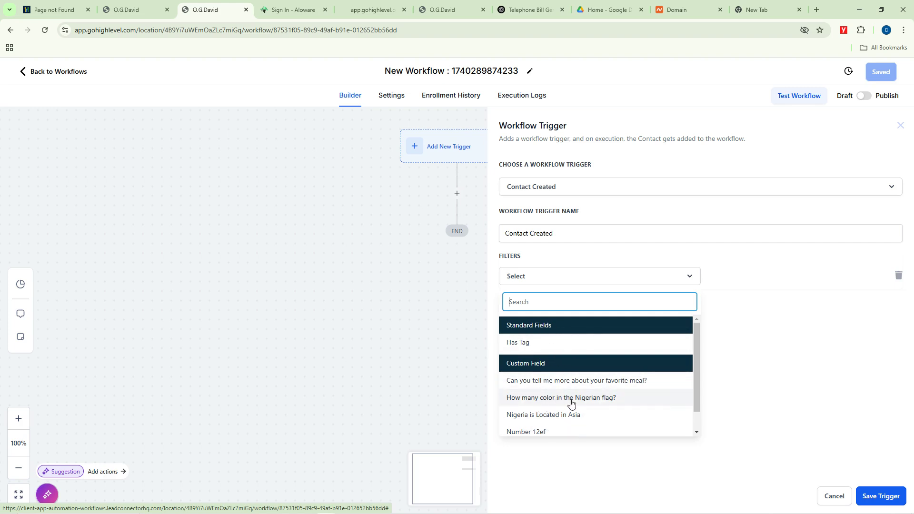
pyautogui.click(529, 417)
pyautogui.click(740, 279)
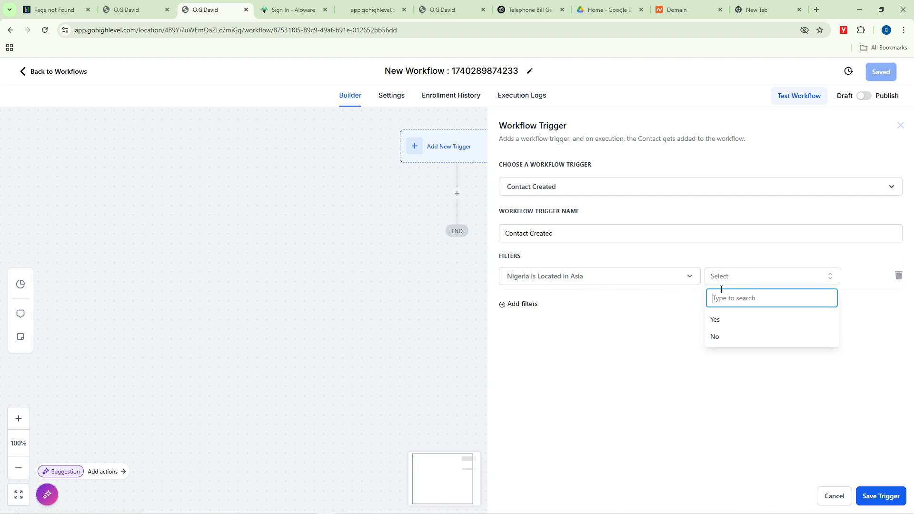
pyautogui.click(715, 338)
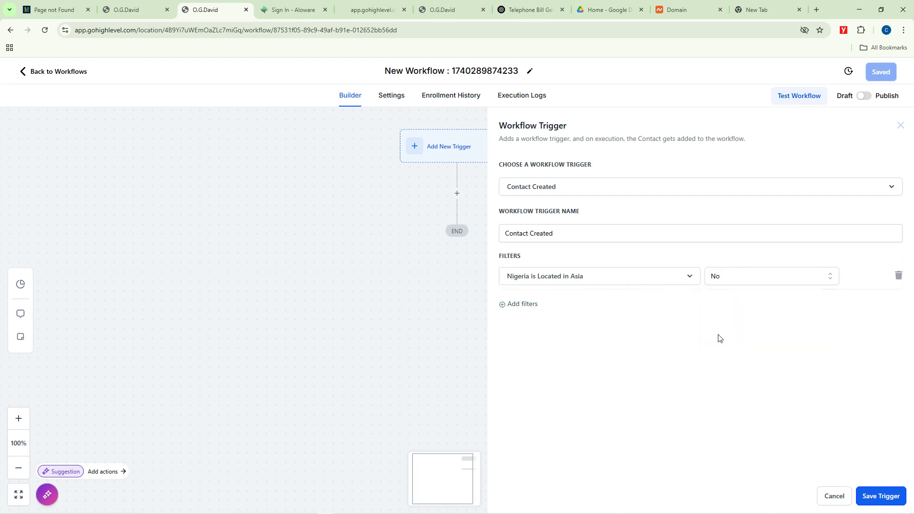
pyautogui.click(875, 498)
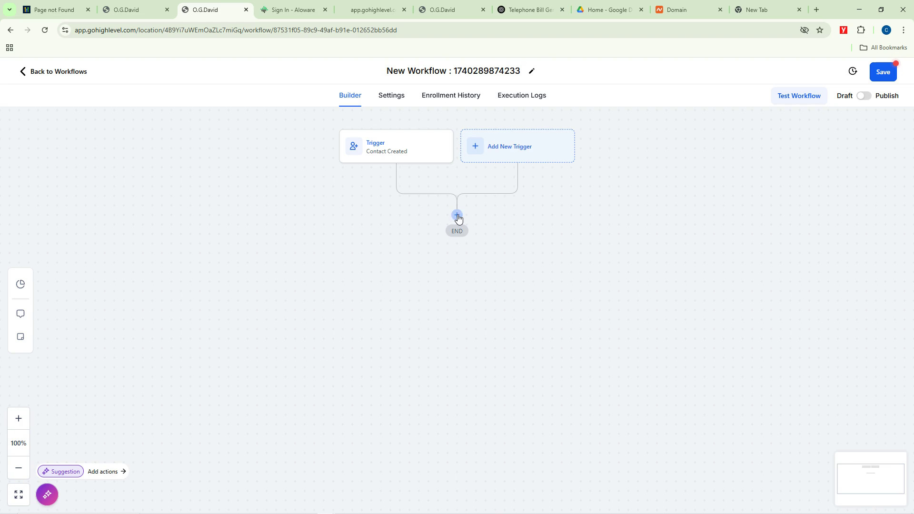
# Step: Add an Email action after the trigger and fill in its sender name and e-mail
pyautogui.click(457, 215)
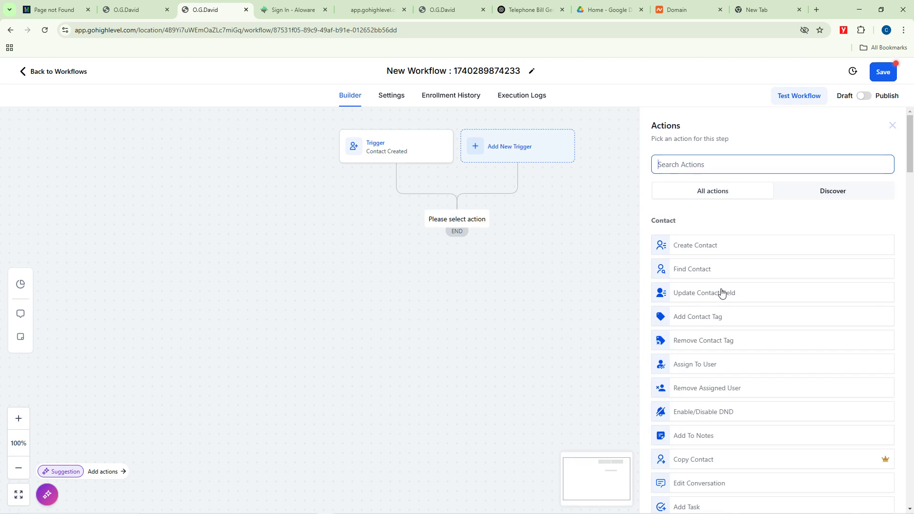
pyautogui.scroll(-5, 721, 292)
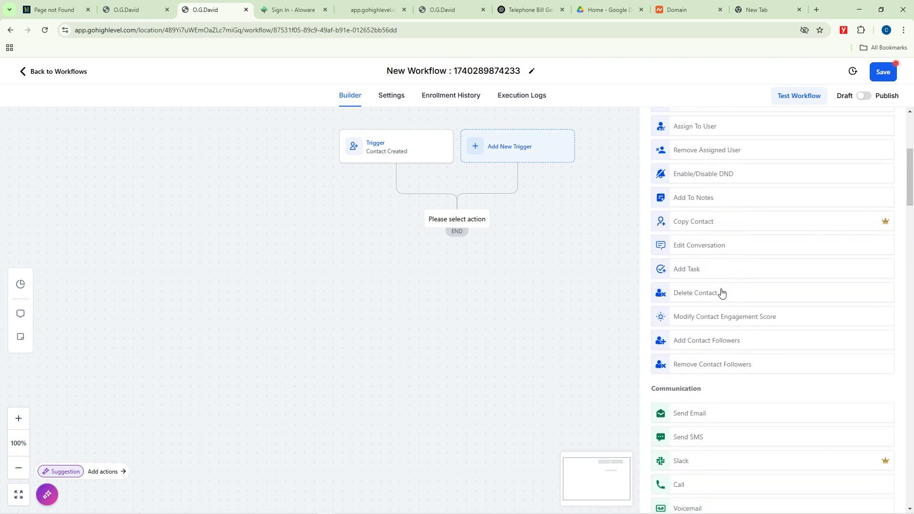
pyautogui.scroll(-5, 722, 292)
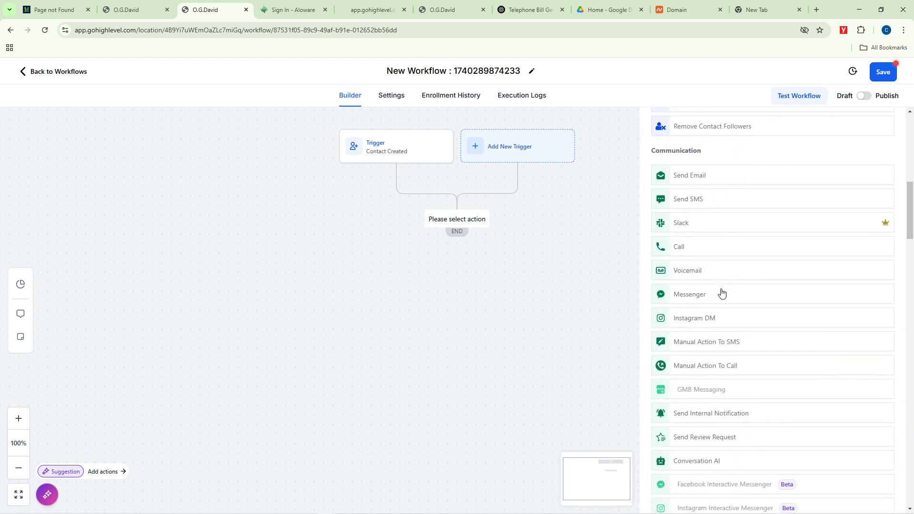
pyautogui.click(691, 178)
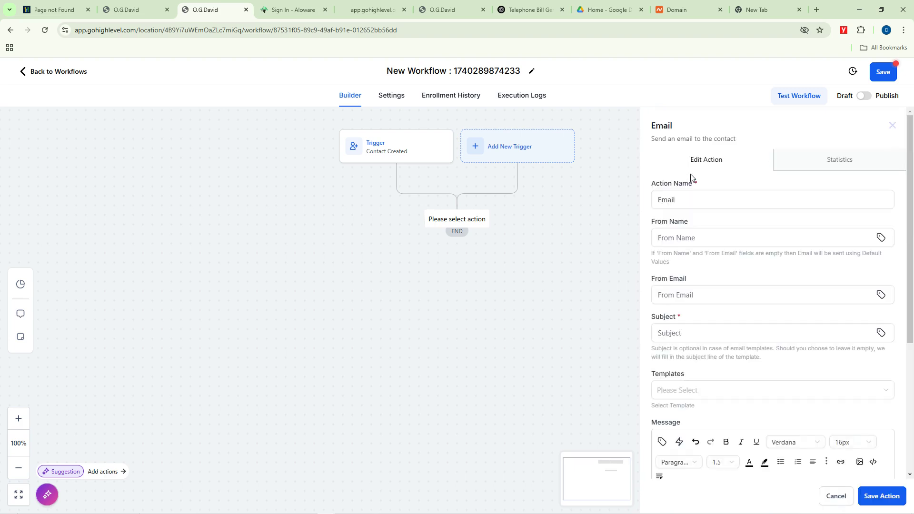
pyautogui.click(688, 196)
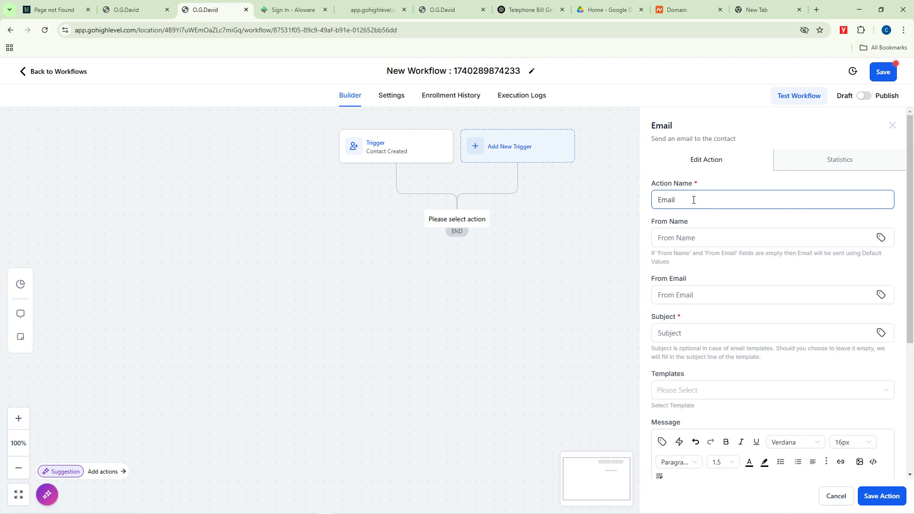
pyautogui.click(686, 237)
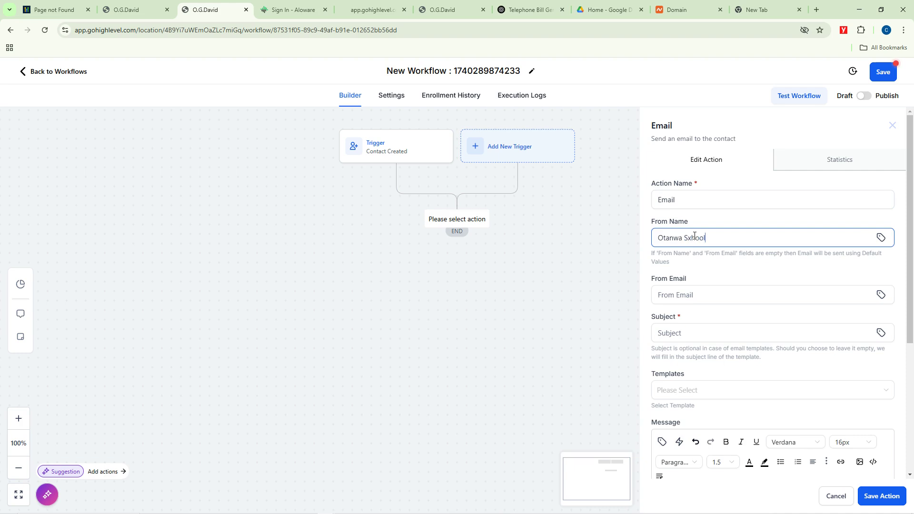
pyautogui.press('BackSpace')
pyautogui.write('c')
pyautogui.click(687, 294)
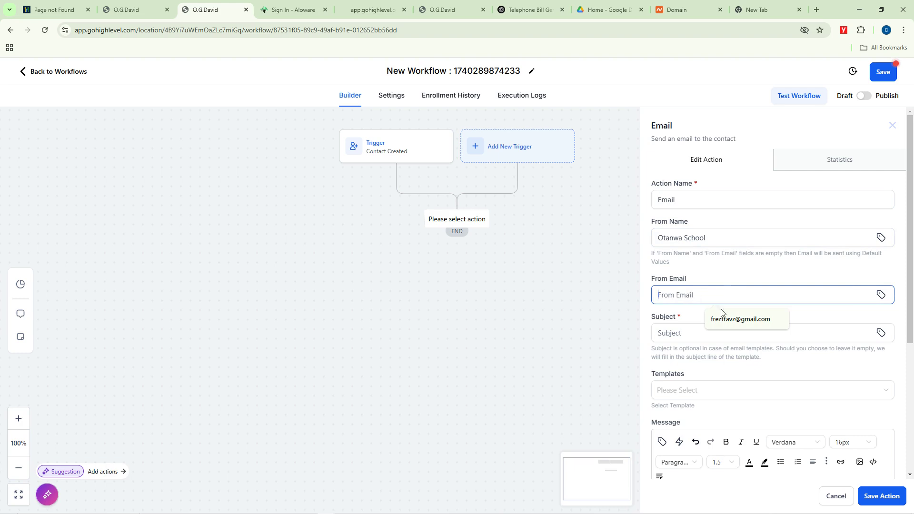
pyautogui.click(721, 317)
# Step: Set the subject to 'Welcome to Otanwa Business School'
pyautogui.click(705, 335)
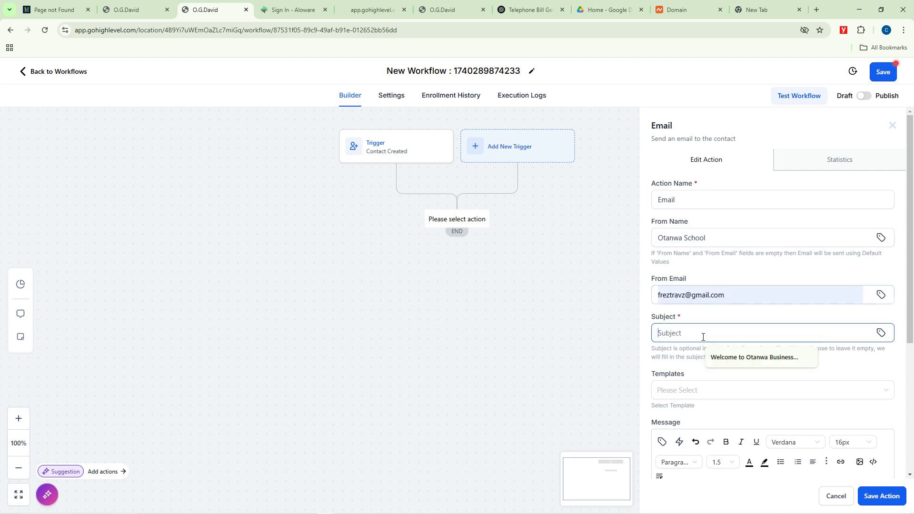
pyautogui.click(737, 358)
pyautogui.moveTo(771, 334)
pyautogui.mouseDown()
pyautogui.moveTo(744, 334)
pyautogui.moveTo(755, 331)
pyautogui.mouseUp()
pyautogui.write('School')
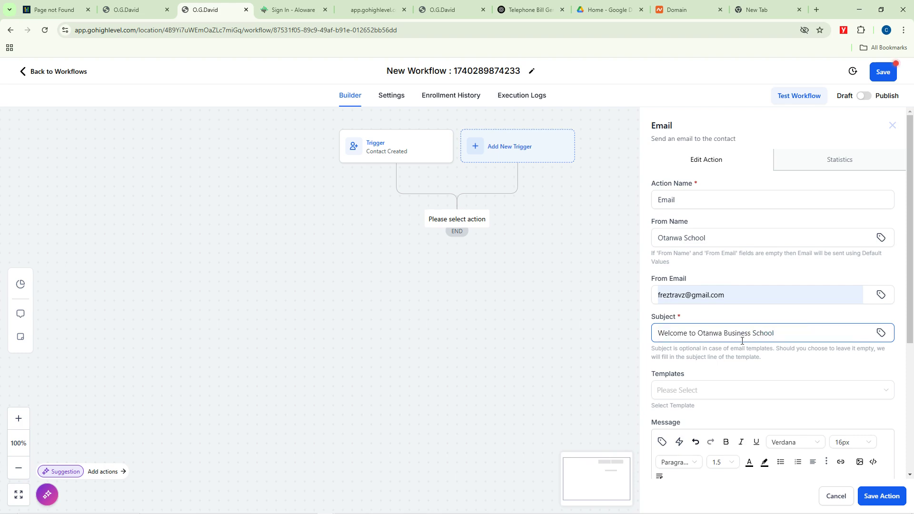
pyautogui.scroll(-3, 729, 335)
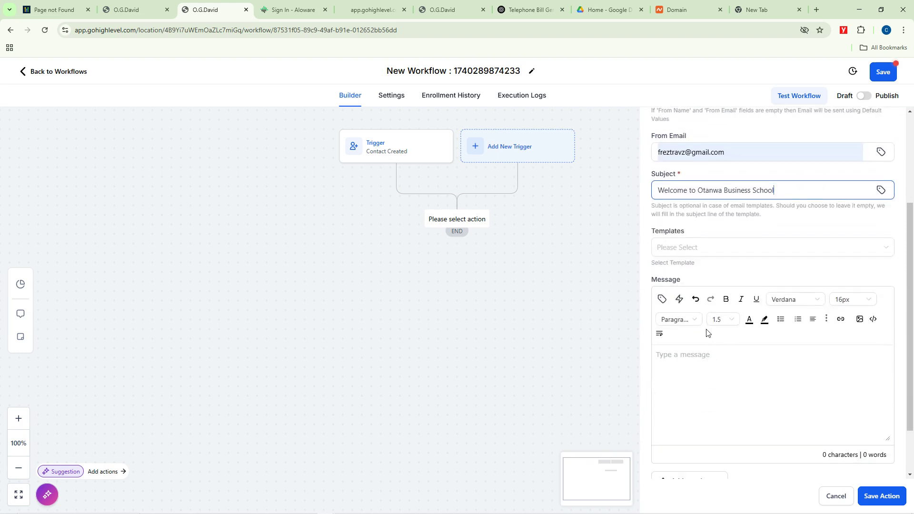
# Step: Set Templates to None and write 'Dear [First Name] … qualified to be a student at Ota…'
pyautogui.click(686, 248)
pyautogui.click(686, 270)
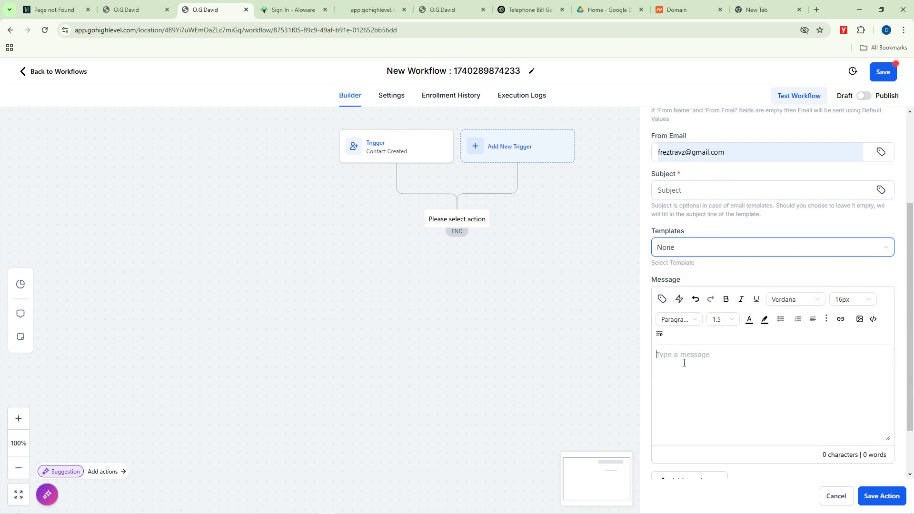
pyautogui.click(684, 363)
pyautogui.write('Dear')
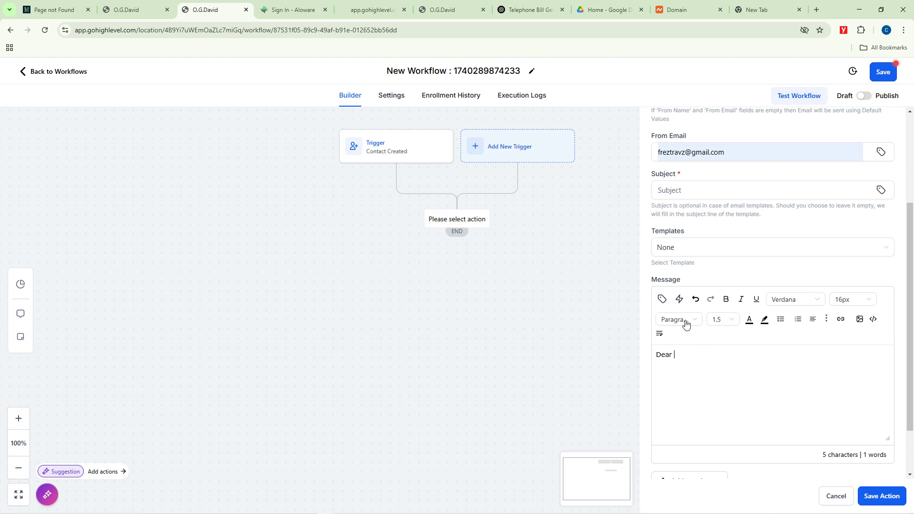
pyautogui.click(661, 299)
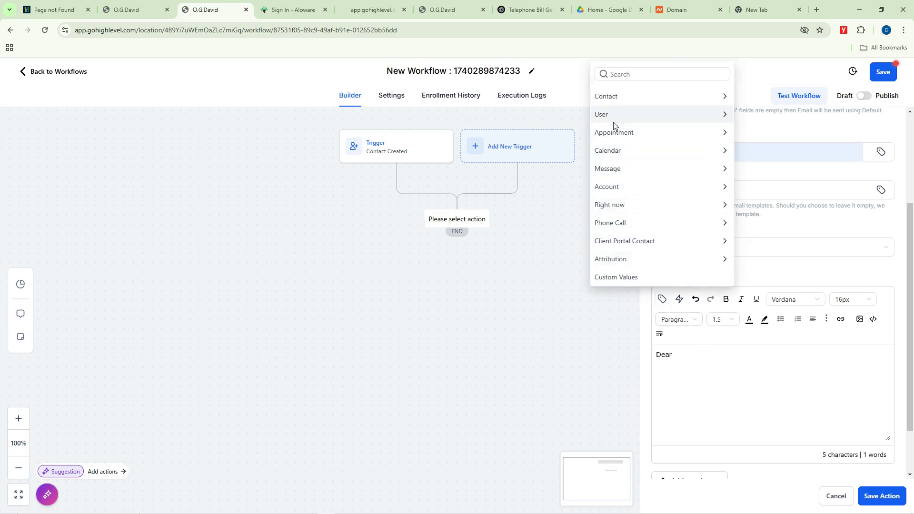
pyautogui.click(618, 98)
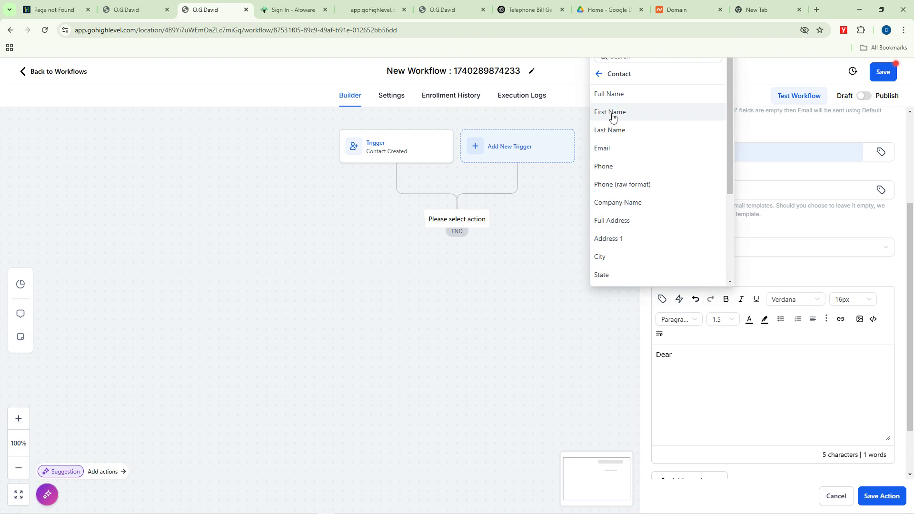
pyautogui.click(612, 113)
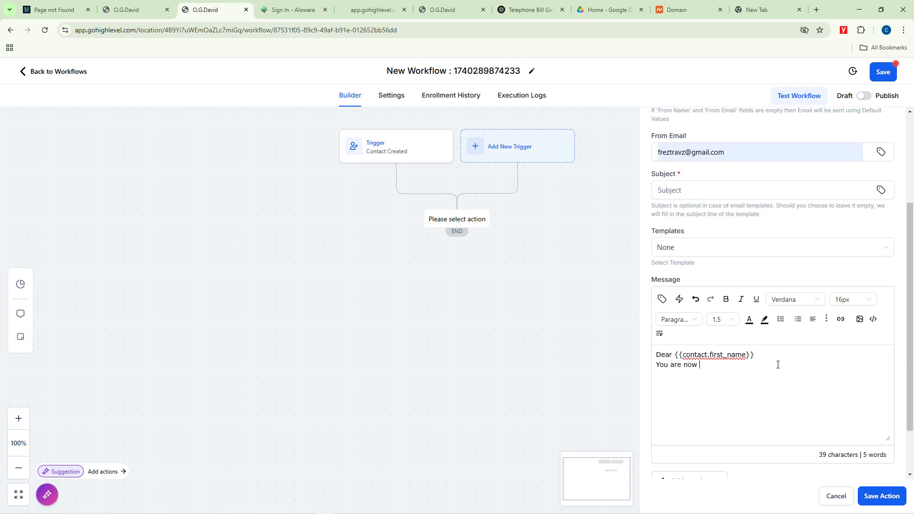
pyautogui.write('qualified to be a student at ')
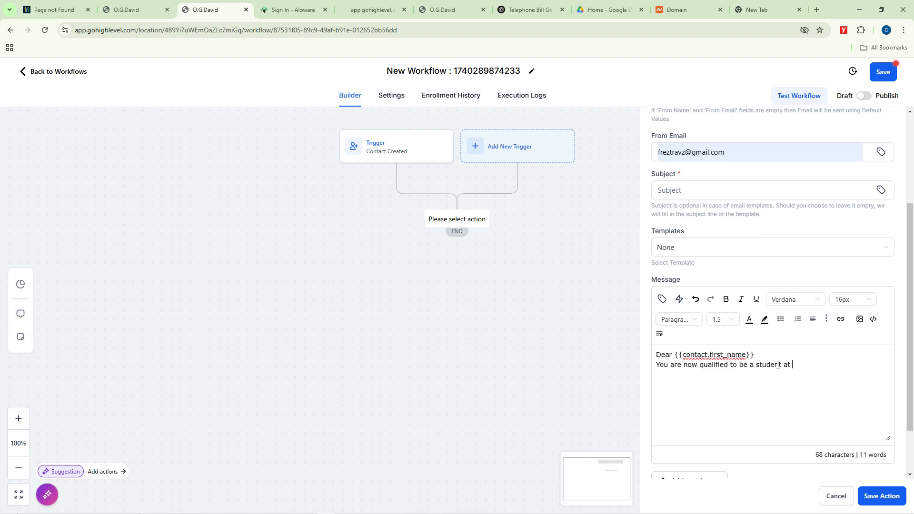
pyautogui.write('Otanwa School')
# Step: Refill the emptied subject as 'Welcome to Otanwa Business School' after the save attempt
pyautogui.click(877, 501)
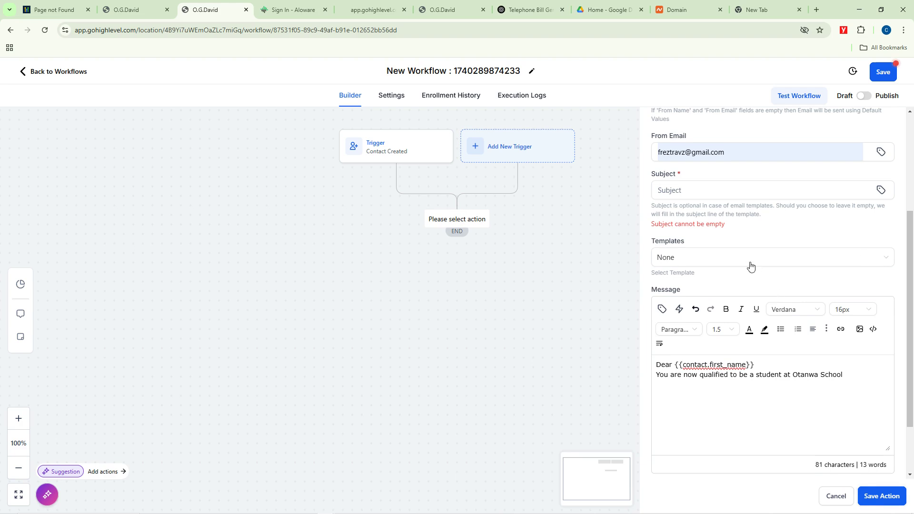
pyautogui.click(689, 191)
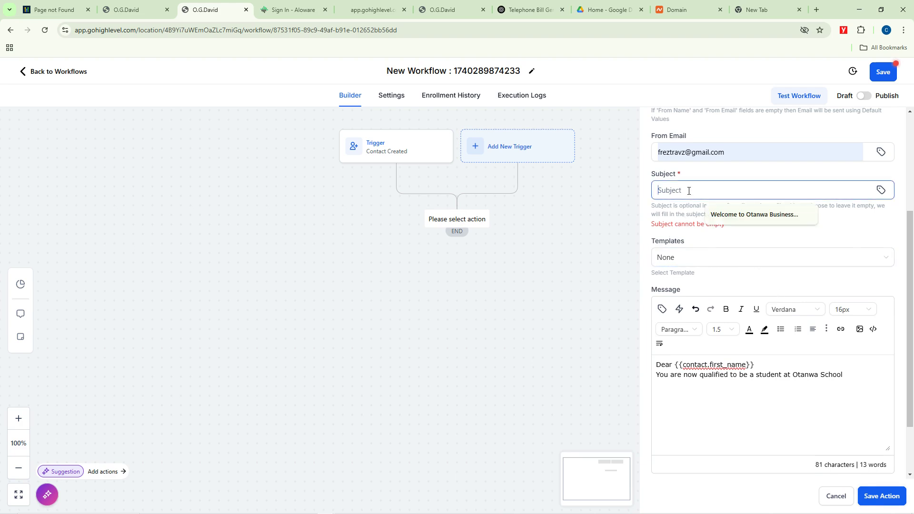
pyautogui.click(724, 215)
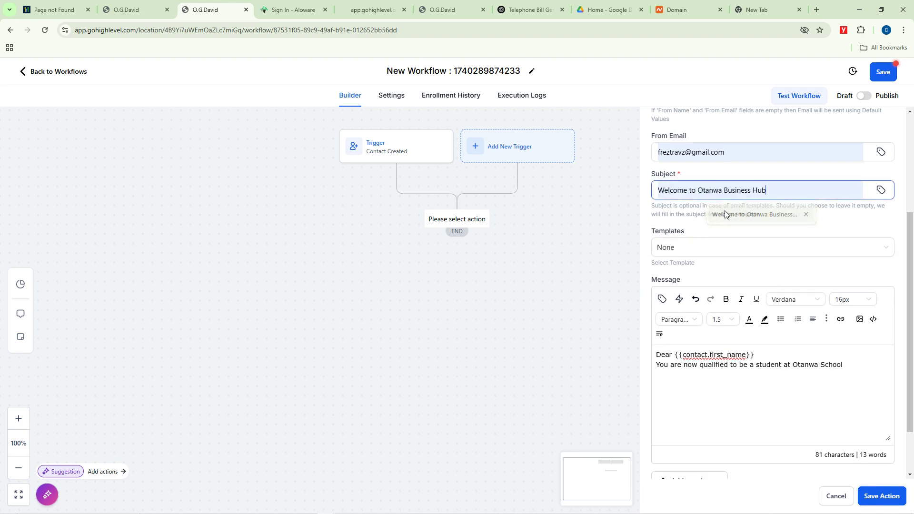
pyautogui.moveTo(768, 192); pyautogui.dragTo(756, 192)
pyautogui.write('School')
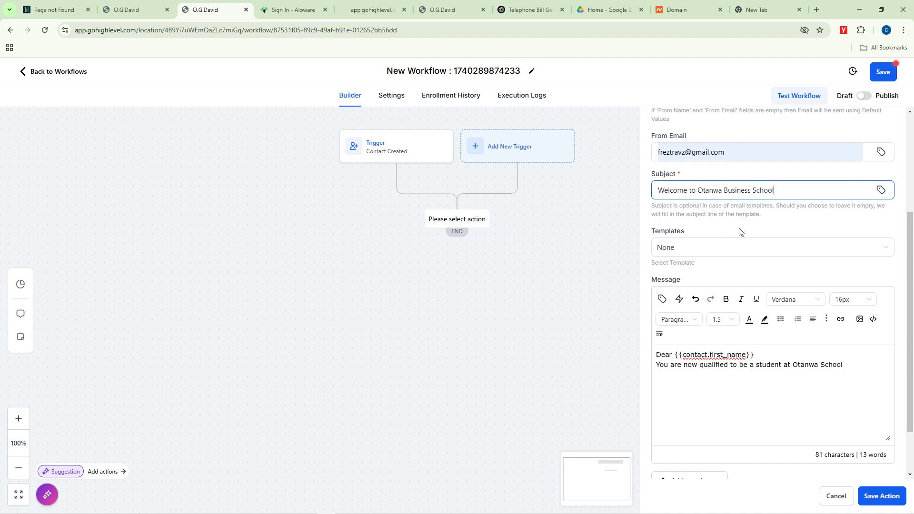
pyautogui.scroll(4, 740, 232)
pyautogui.scroll(-4, 788, 281)
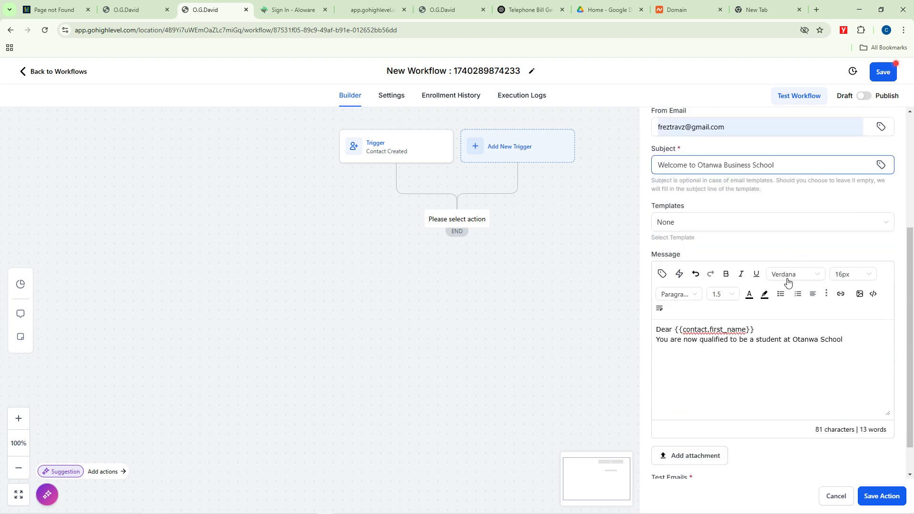
pyautogui.scroll(-1, 788, 281)
# Step: Save the Email step and the workflow, then go to the Content AI page
pyautogui.click(880, 496)
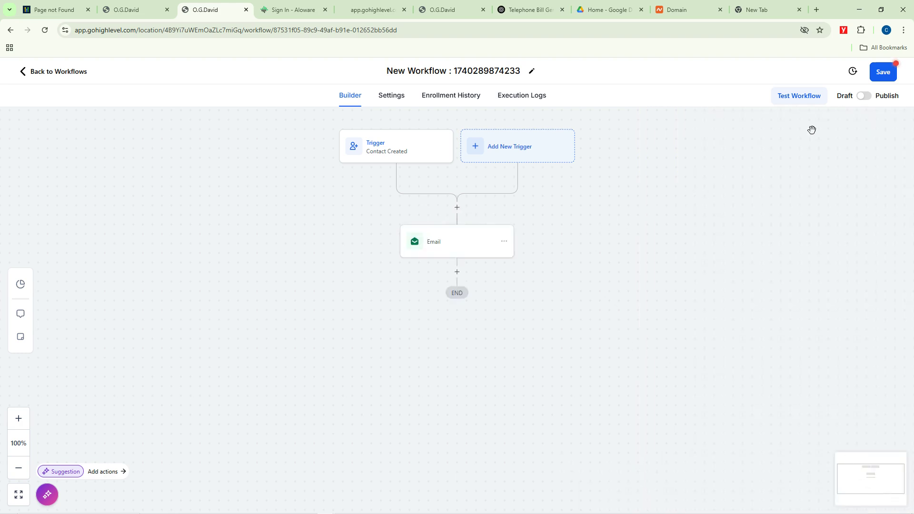
pyautogui.click(889, 72)
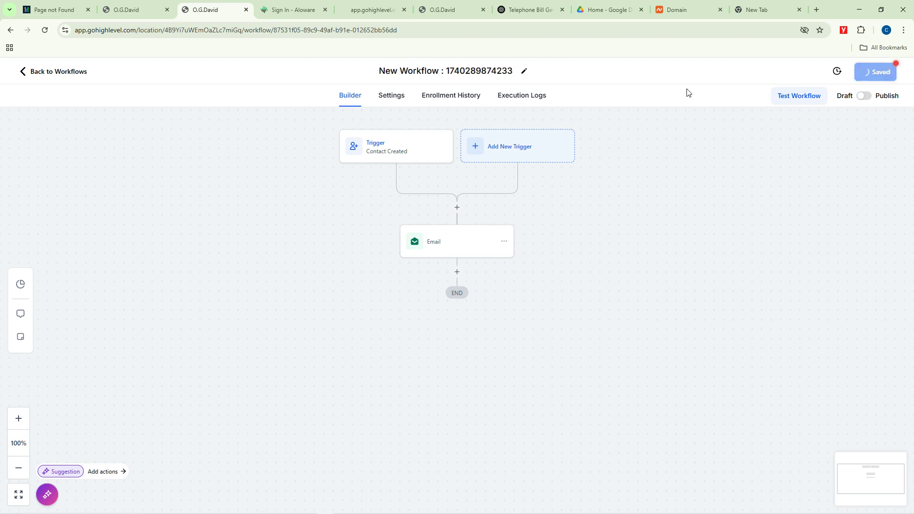
pyautogui.click(23, 70)
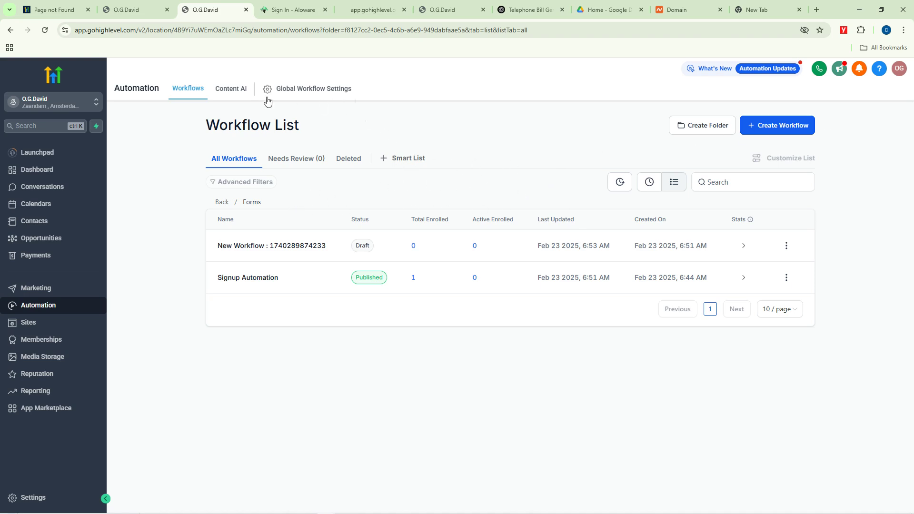
pyautogui.click(236, 90)
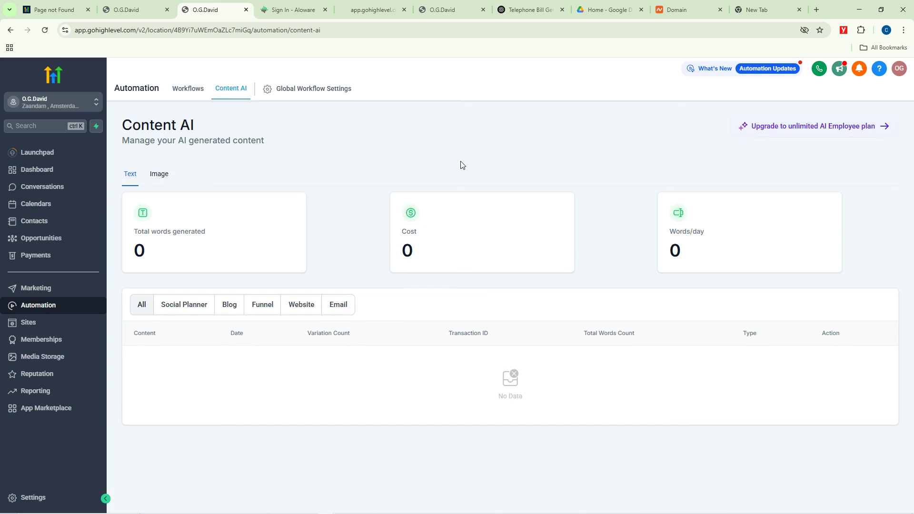
# Step: Open and close the latest updates changelog
pyautogui.click(838, 71)
pyautogui.click(838, 72)
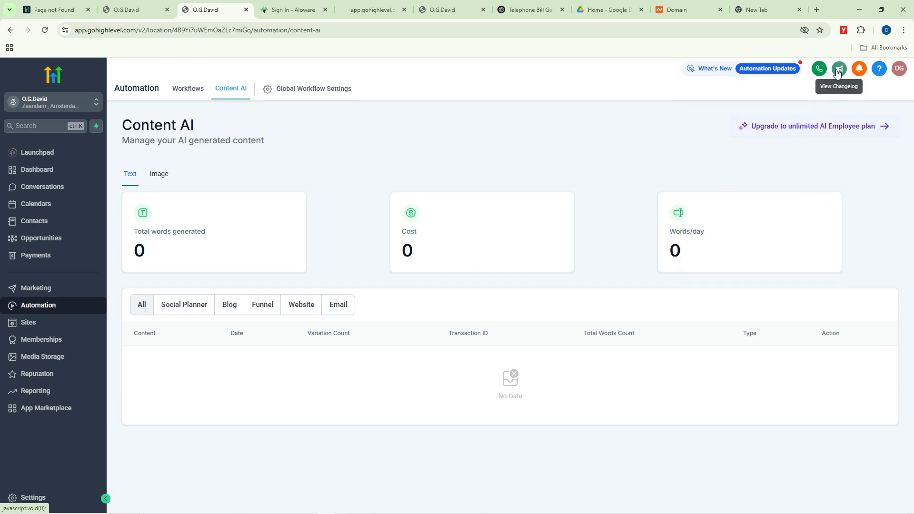
pyautogui.click(838, 71)
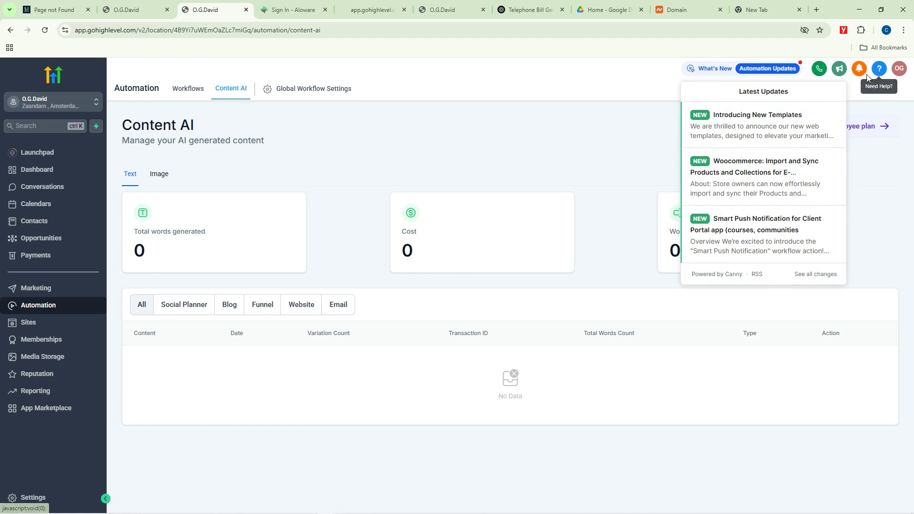
pyautogui.click(314, 158)
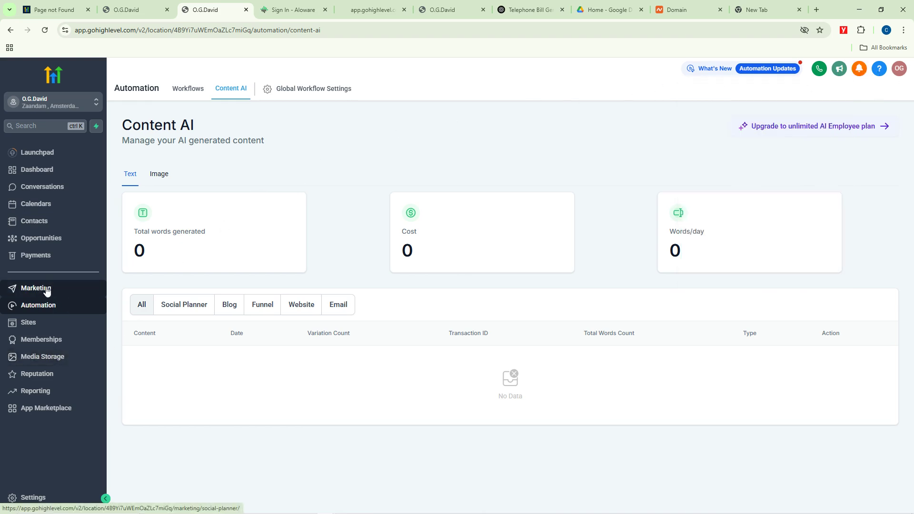
# Step: Filter AI content to websites only, then go to the Sites section
pyautogui.moveTo(209, 495)
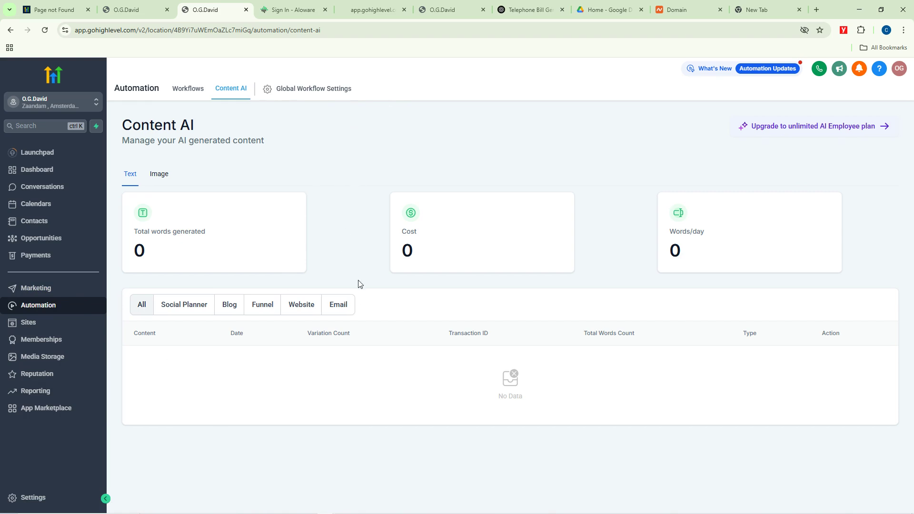
pyautogui.moveTo(314, 510)
pyautogui.click(301, 305)
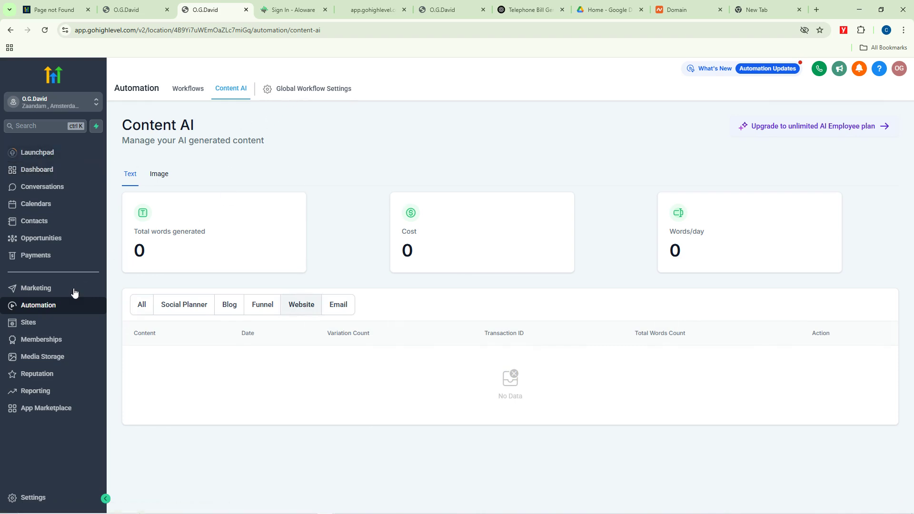
pyautogui.click(38, 324)
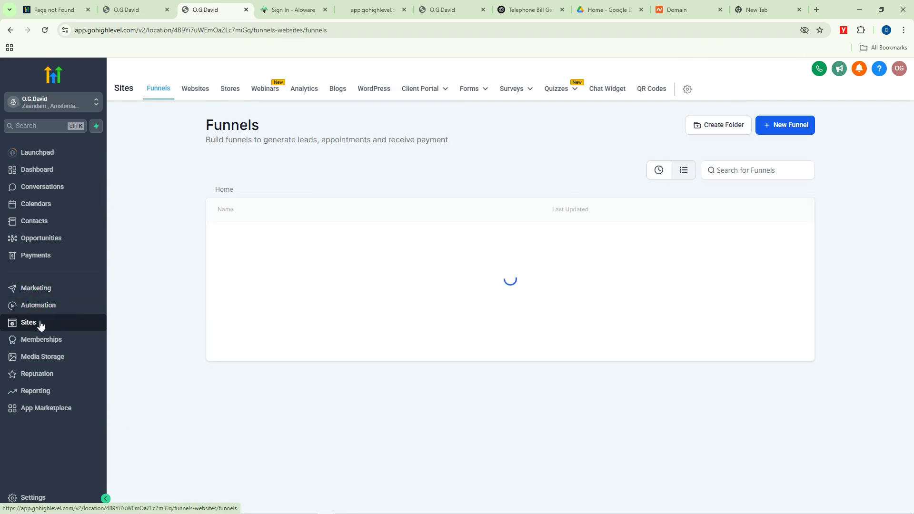
# Step: From the Websites list, start a new website and focus the empty Website Name field
pyautogui.click(205, 89)
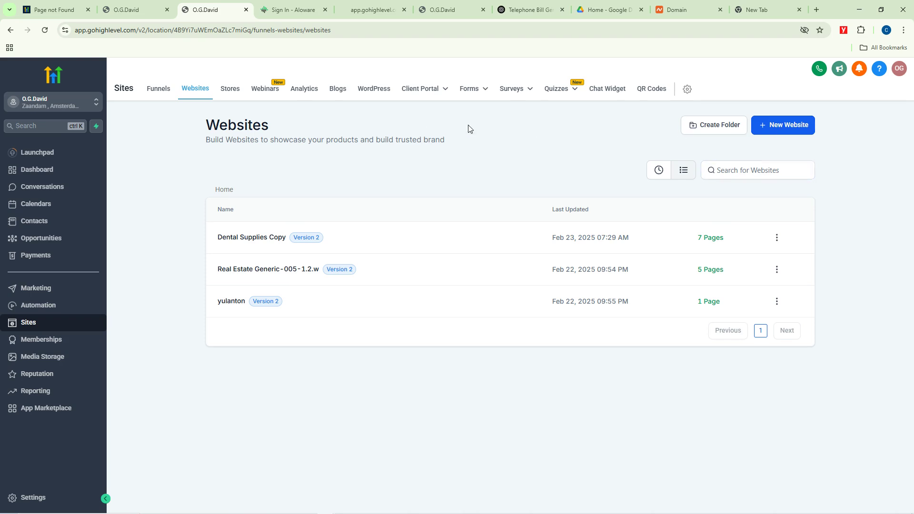
pyautogui.click(781, 127)
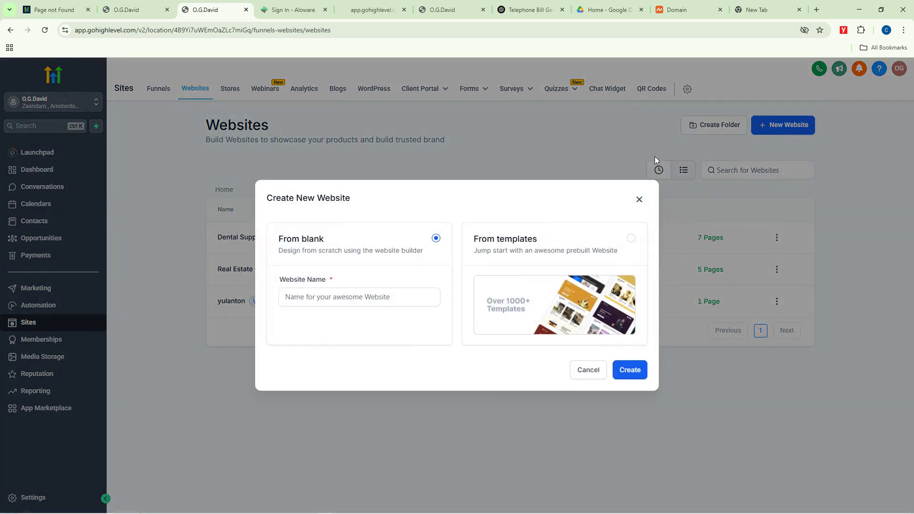
pyautogui.click(358, 297)
# Step: In Gmail, open the Domain Registered email and select otanwaplclimited.org
pyautogui.click(287, 507)
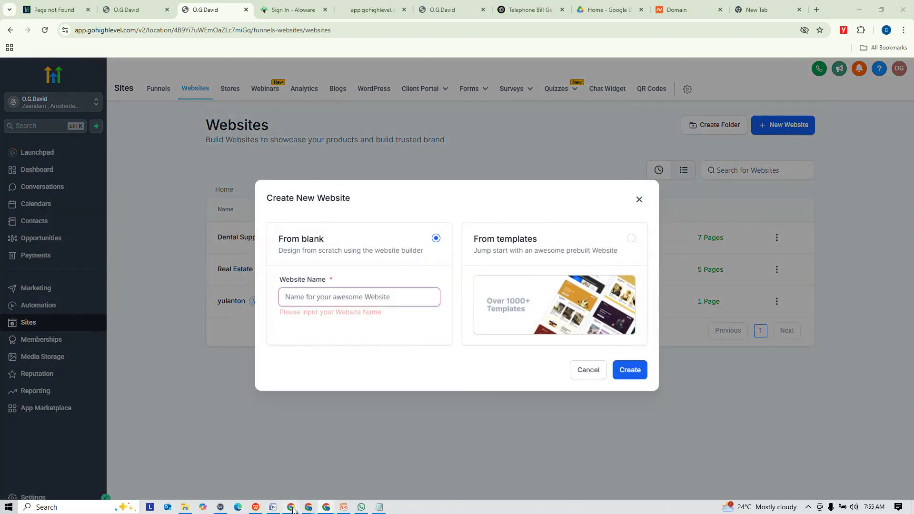
pyautogui.click(187, 469)
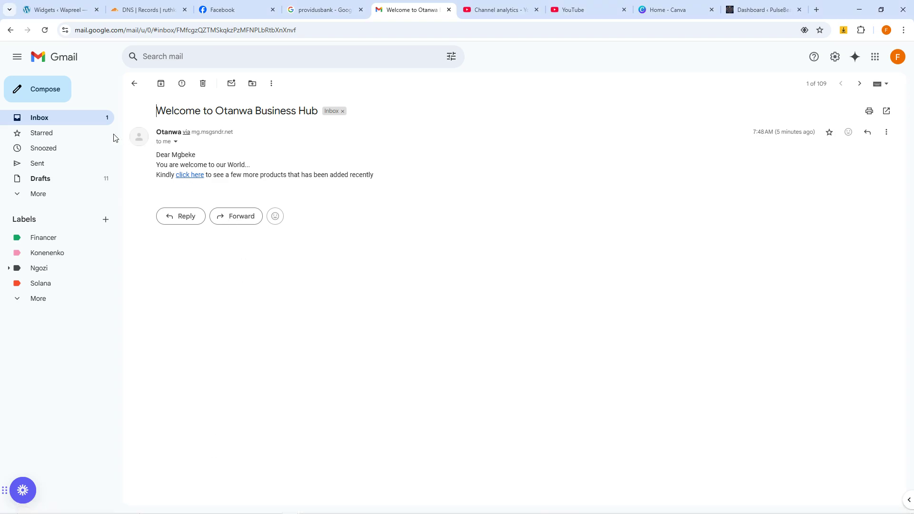
pyautogui.click(90, 121)
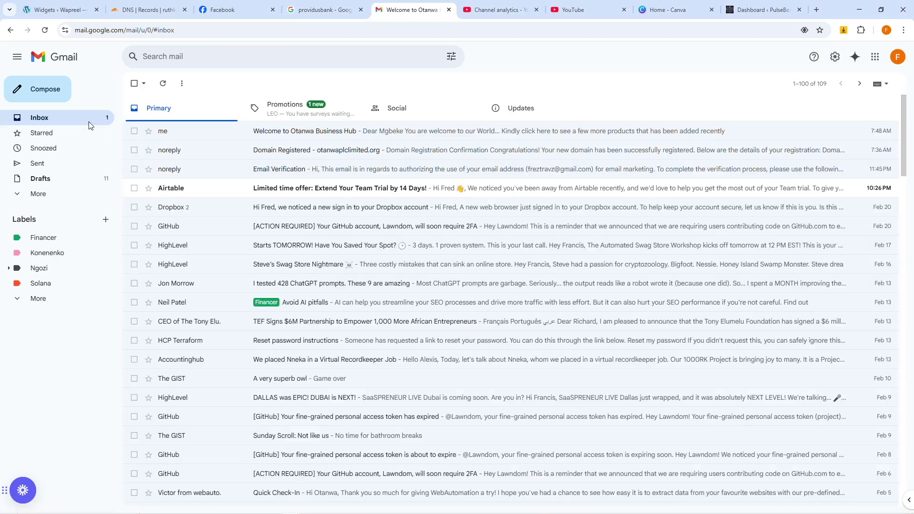
pyautogui.click(314, 154)
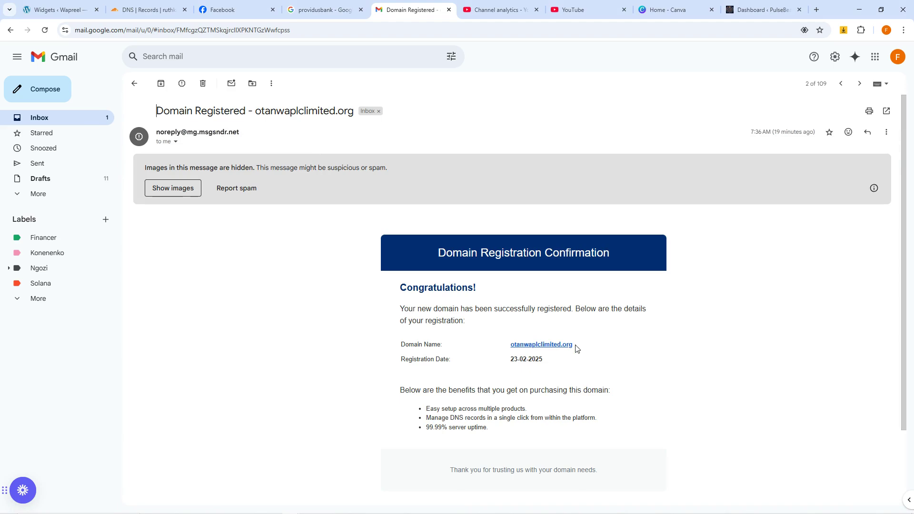
pyautogui.moveTo(577, 345); pyautogui.dragTo(512, 344)
pyautogui.hotkey('ctrl', 'c')
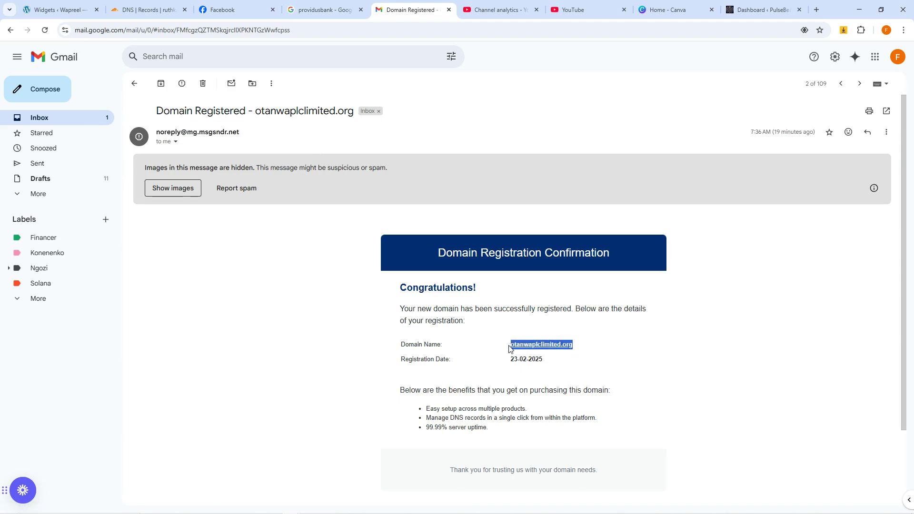
pyautogui.moveTo(327, 506)
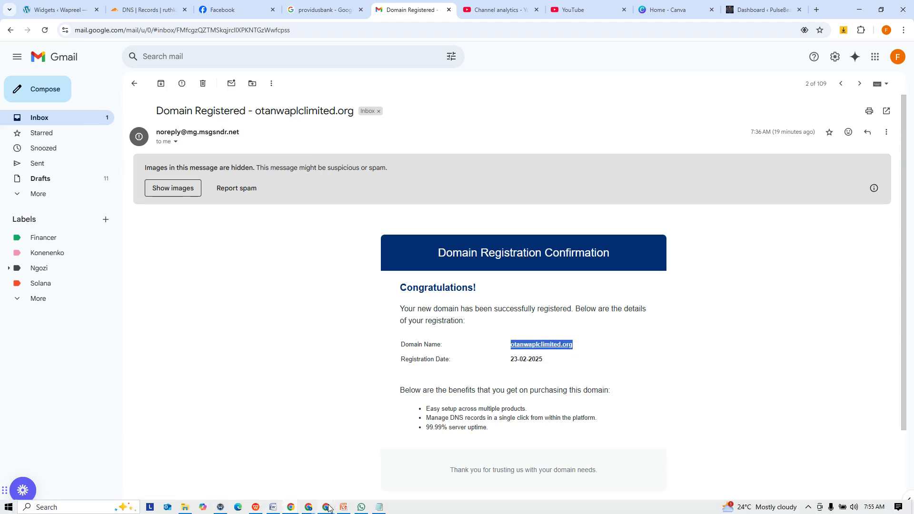
# Step: Create a blank website named otanwaplclimited.org and return to the Websites list
pyautogui.click(328, 464)
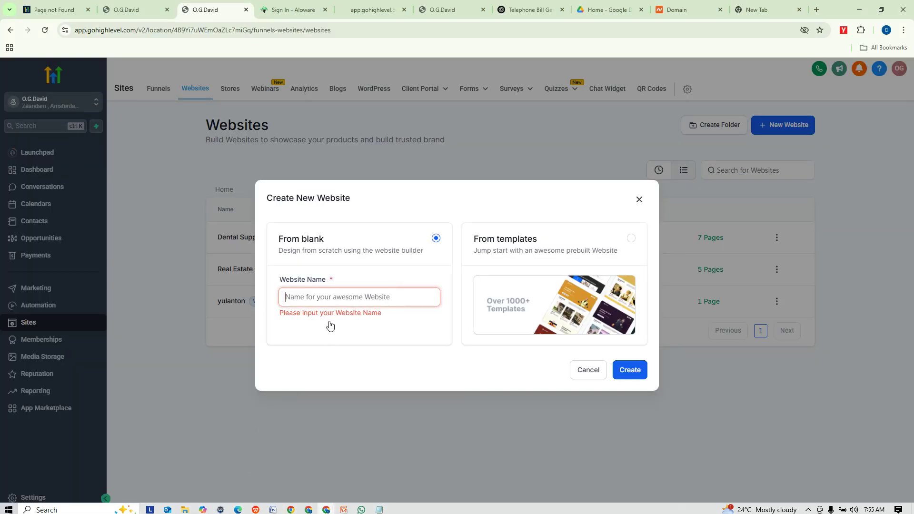
pyautogui.hotkey('ctrl', 'v')
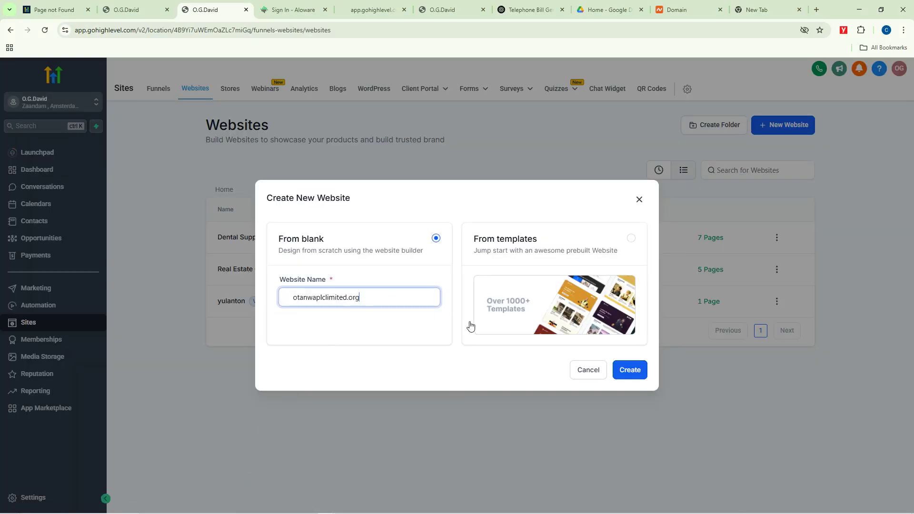
pyautogui.click(626, 370)
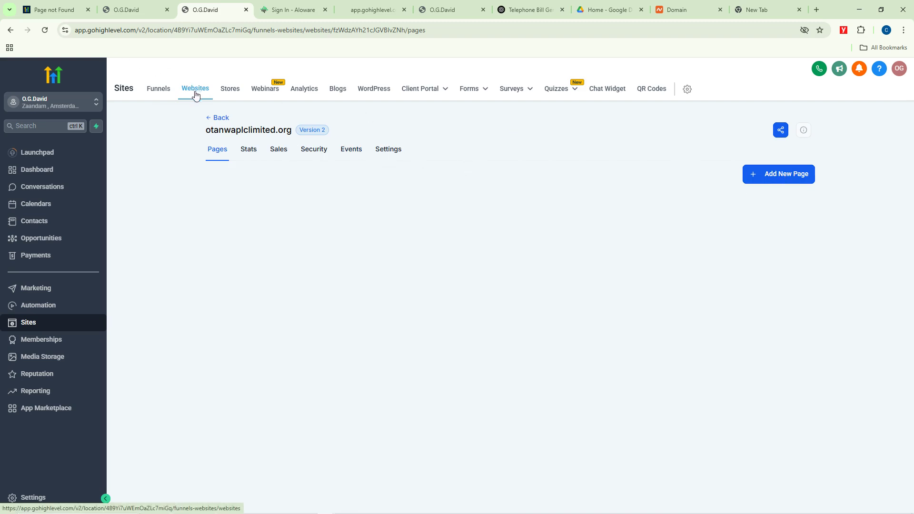
pyautogui.click(218, 119)
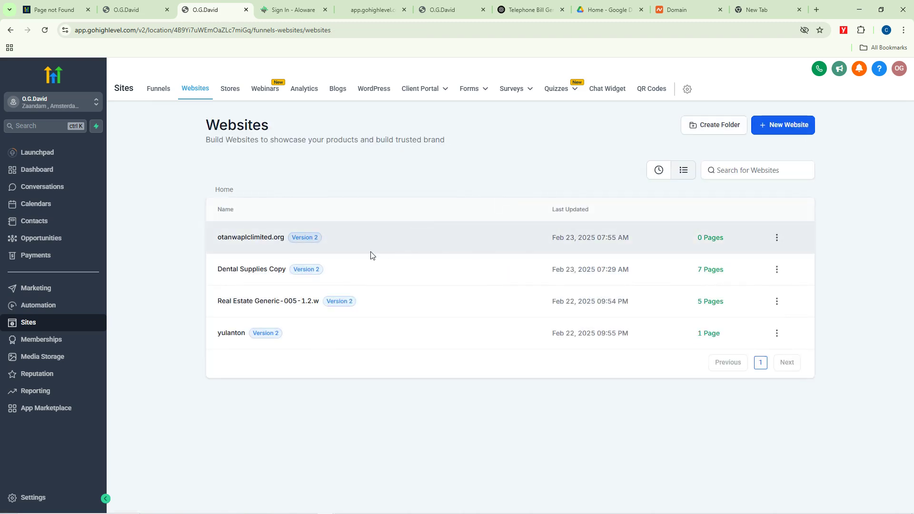
# Step: Start a new website from templates, preview Life Coaching, and use that template
pyautogui.click(774, 128)
pyautogui.click(498, 247)
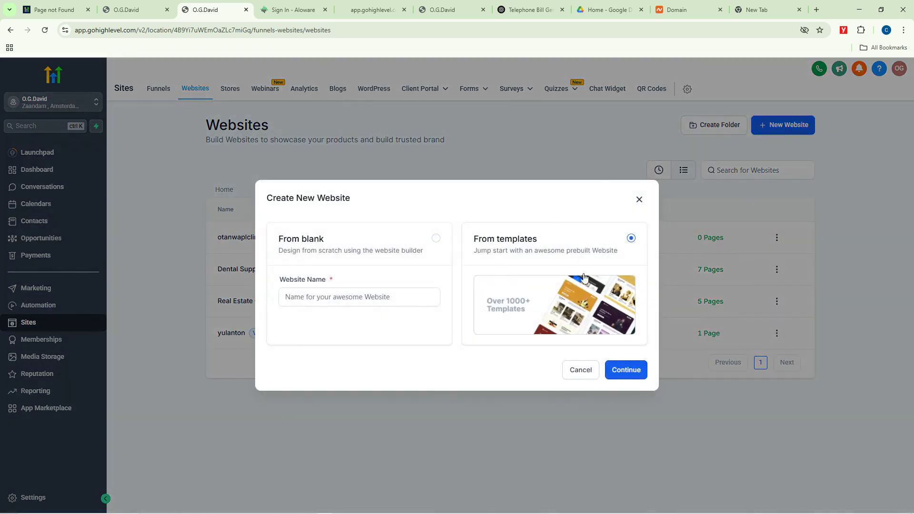
pyautogui.click(625, 374)
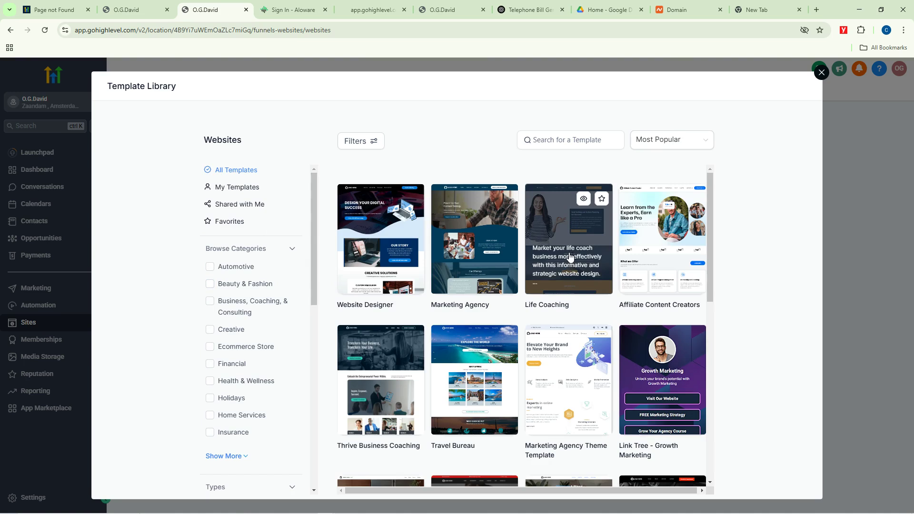
pyautogui.click(582, 202)
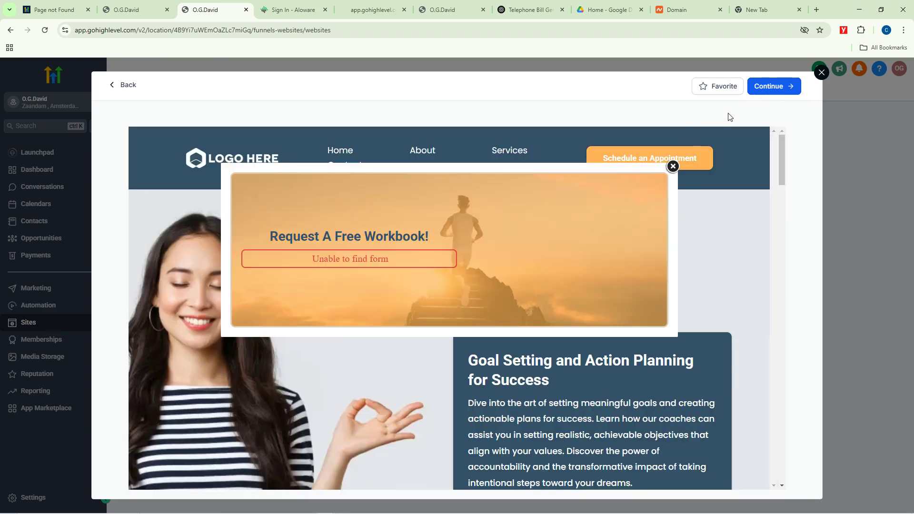
pyautogui.click(673, 166)
pyautogui.click(767, 86)
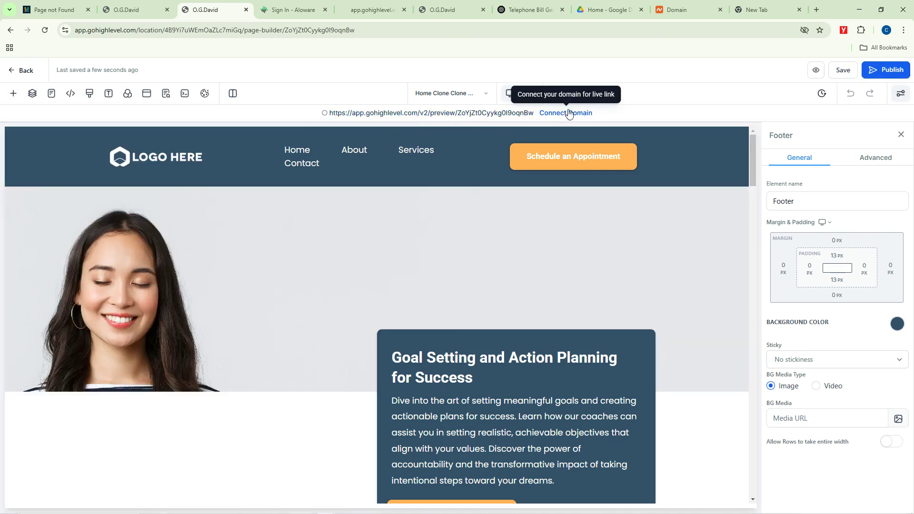
# Step: From Connect Domain, find the domain list empty and go to Add / Edit domains settings
pyautogui.click(570, 114)
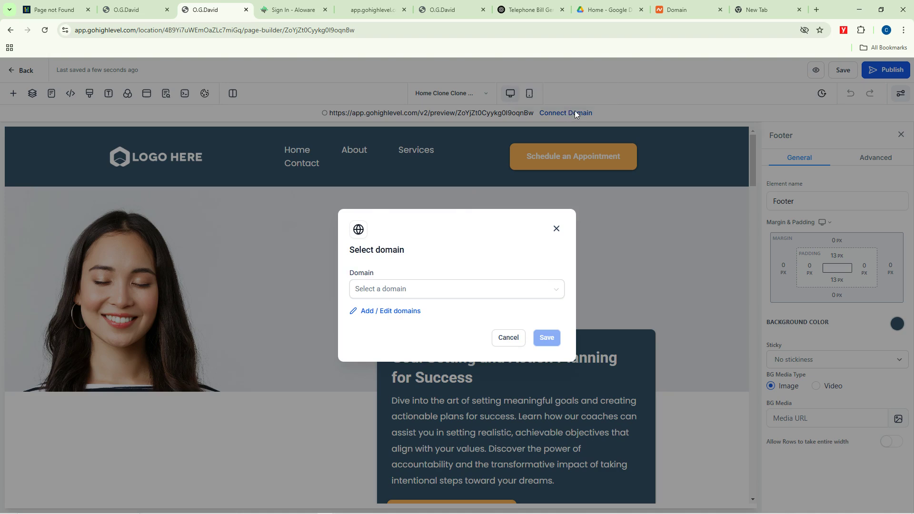
pyautogui.click(414, 289)
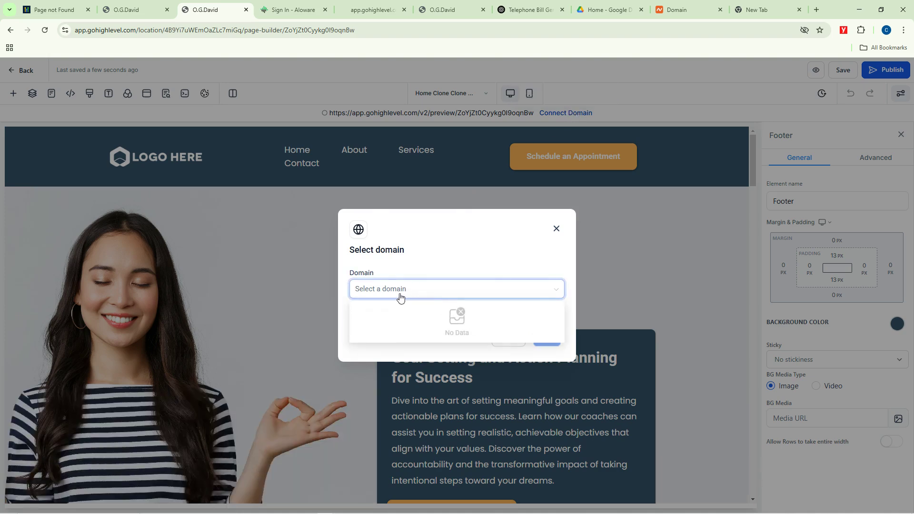
pyautogui.tripleClick(387, 289)
pyautogui.click(398, 312)
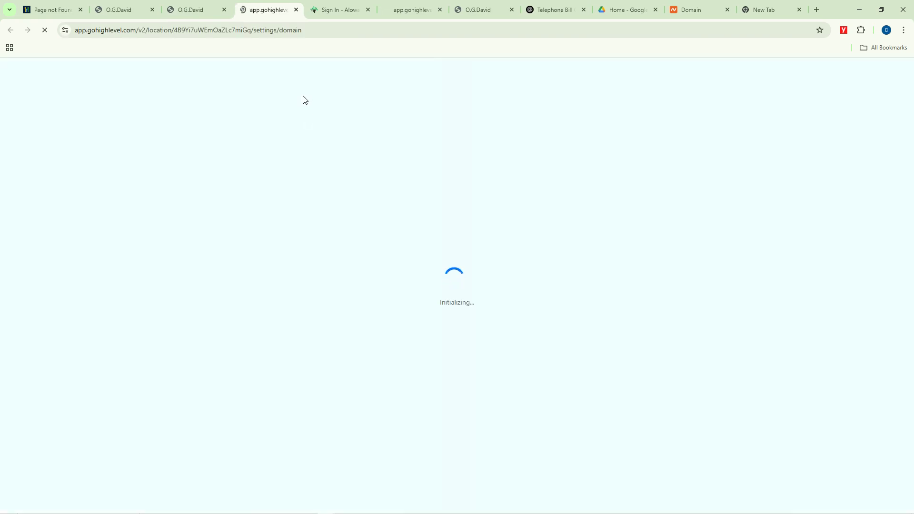
# Step: Close the Aloware sign-in, Domain and other unneeded browser tabs
pyautogui.click(369, 10)
pyautogui.click(369, 10)
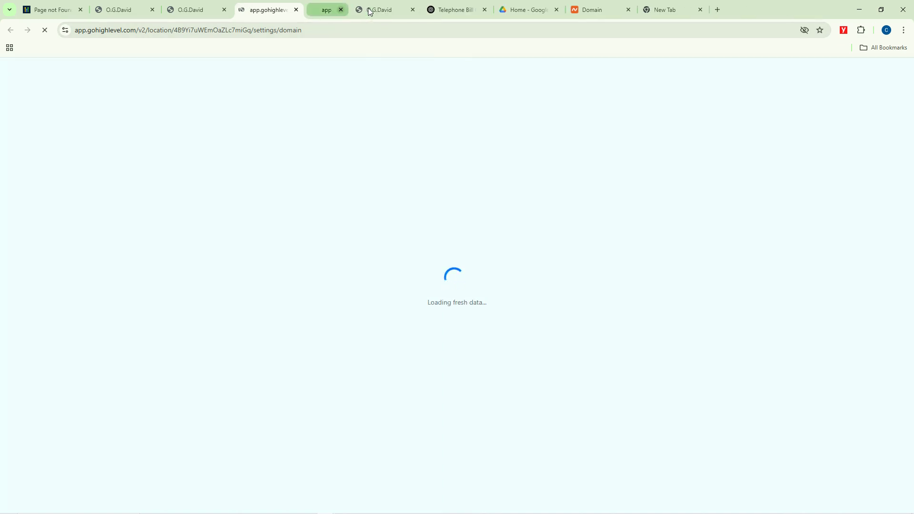
pyautogui.click(369, 10)
pyautogui.click(369, 10)
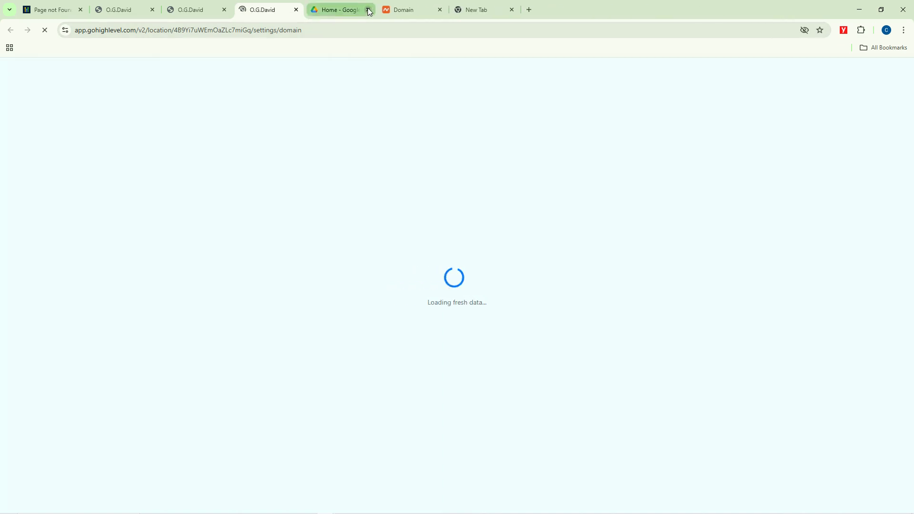
pyautogui.click(369, 10)
pyautogui.click(369, 10)
pyautogui.click(368, 10)
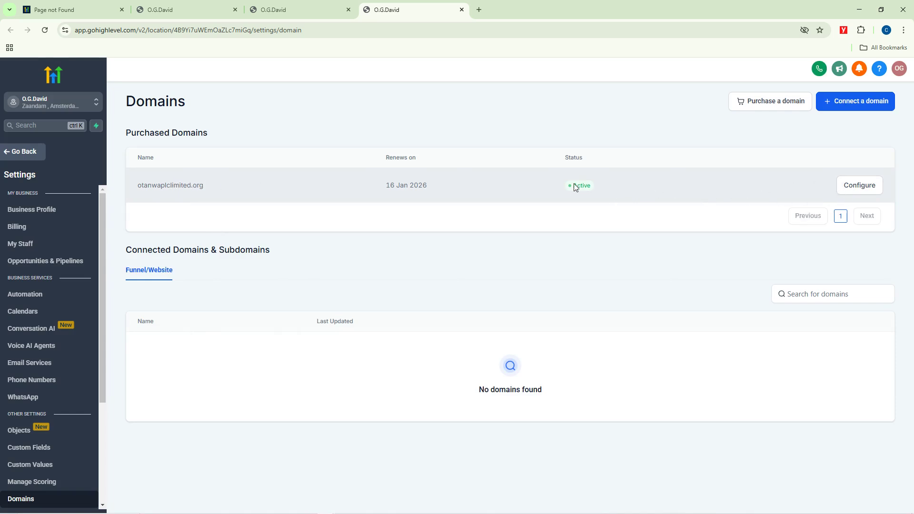
# Step: Connect otanwaplclimited.org including www to sites and add its required DNS records
pyautogui.doubleClick(141, 186)
pyautogui.click(268, 190)
pyautogui.click(850, 187)
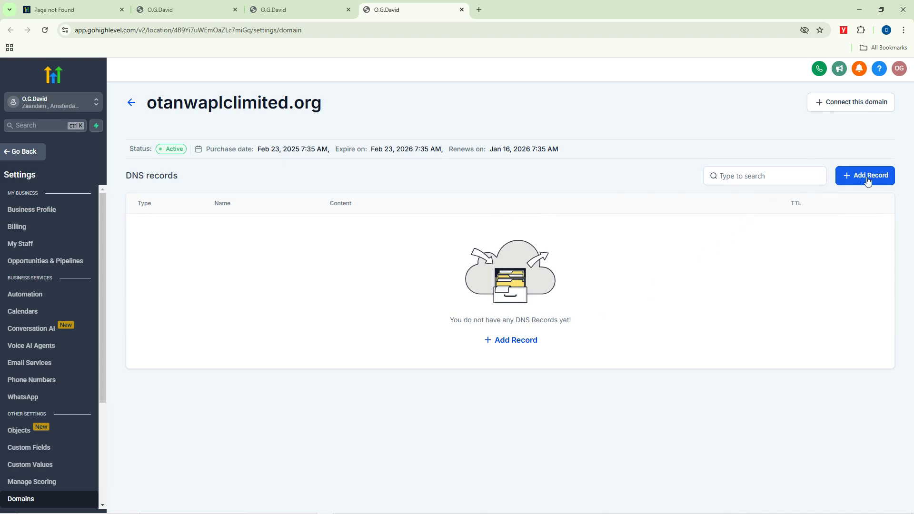
pyautogui.click(853, 103)
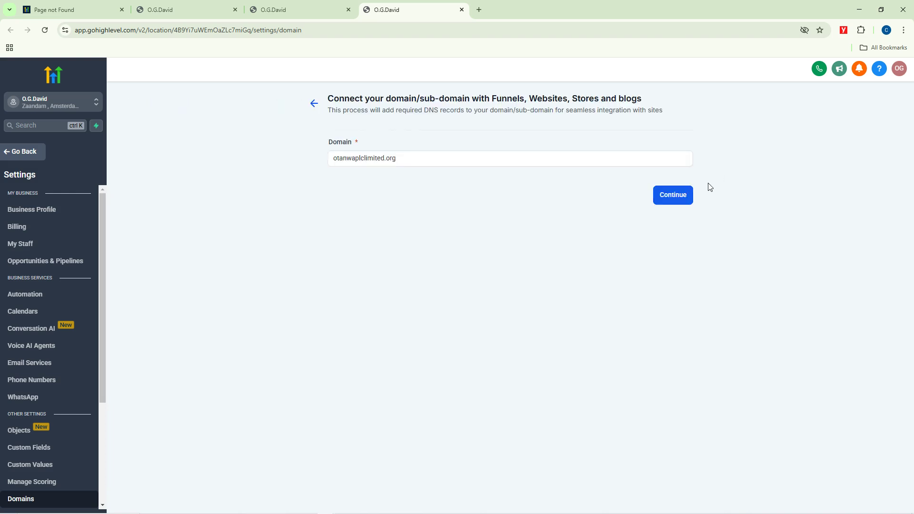
pyautogui.click(680, 197)
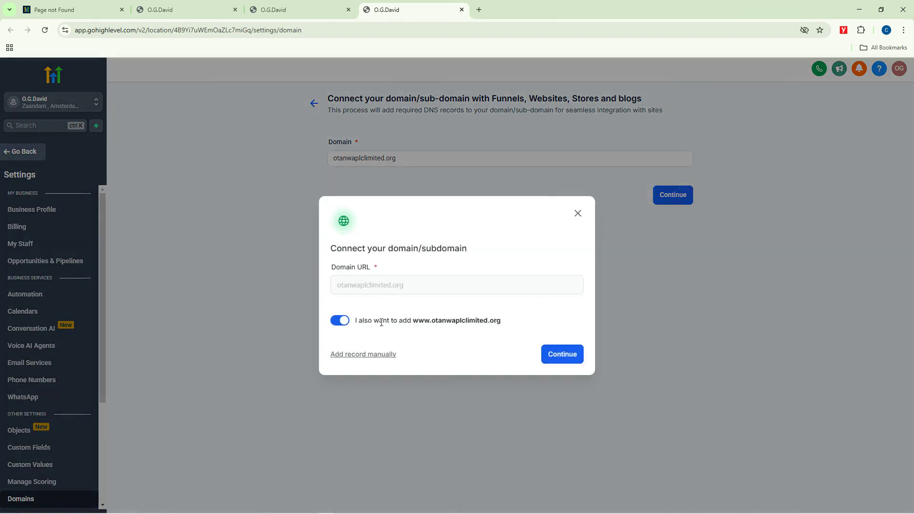
pyautogui.click(563, 354)
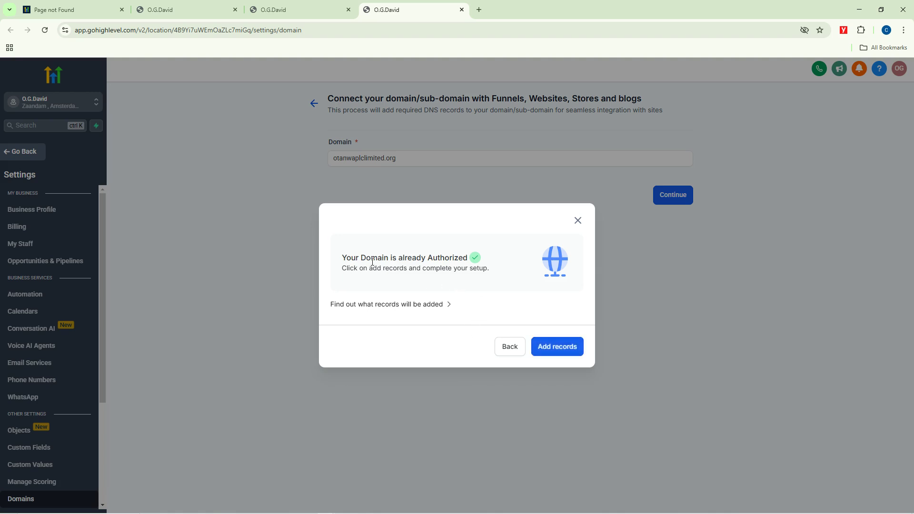
pyautogui.click(556, 349)
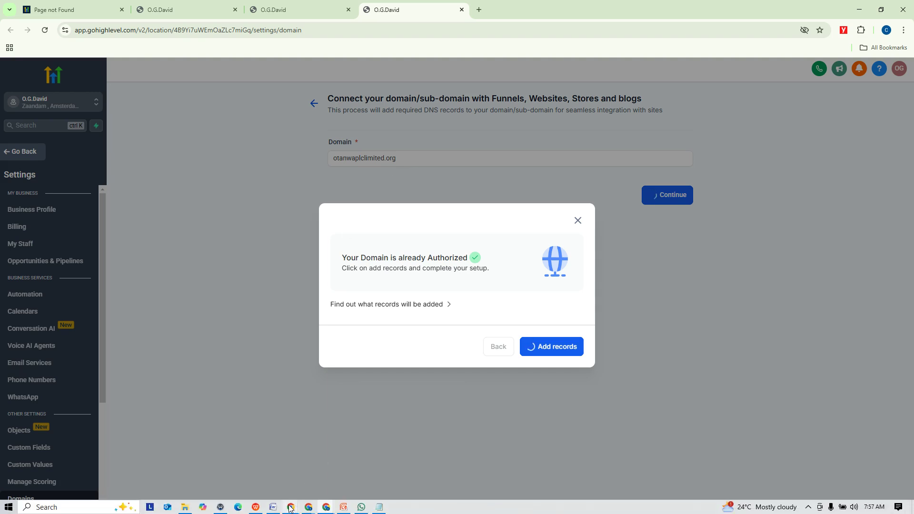
# Step: Check the Loom video library, then return to the GoHighLevel domain settings window
pyautogui.moveTo(291, 507)
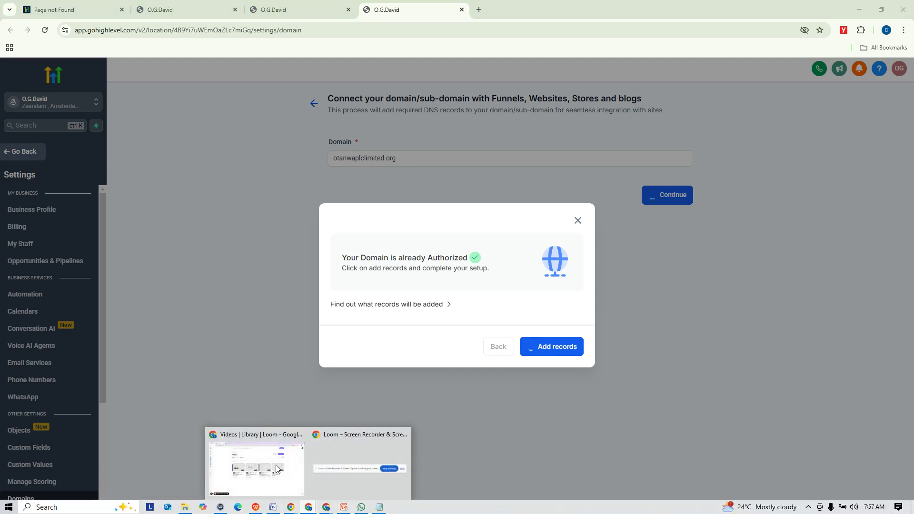
pyautogui.click(275, 469)
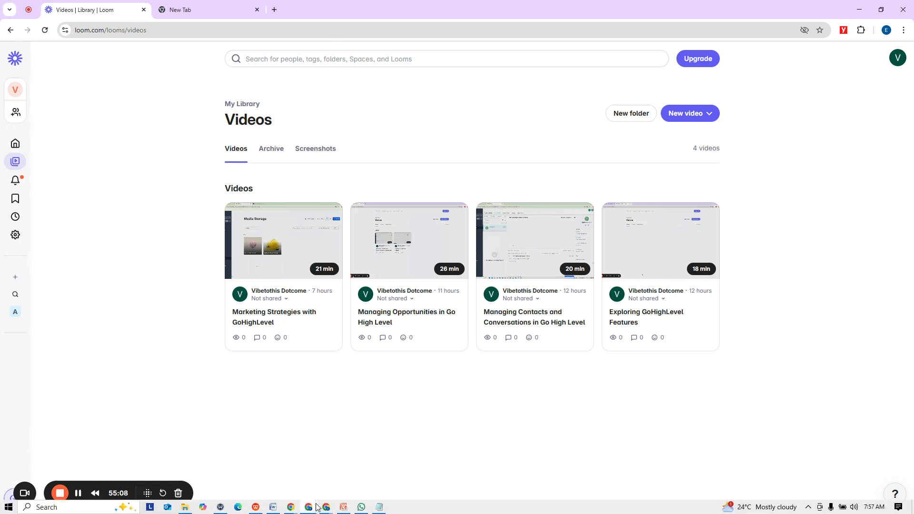
pyautogui.moveTo(326, 508)
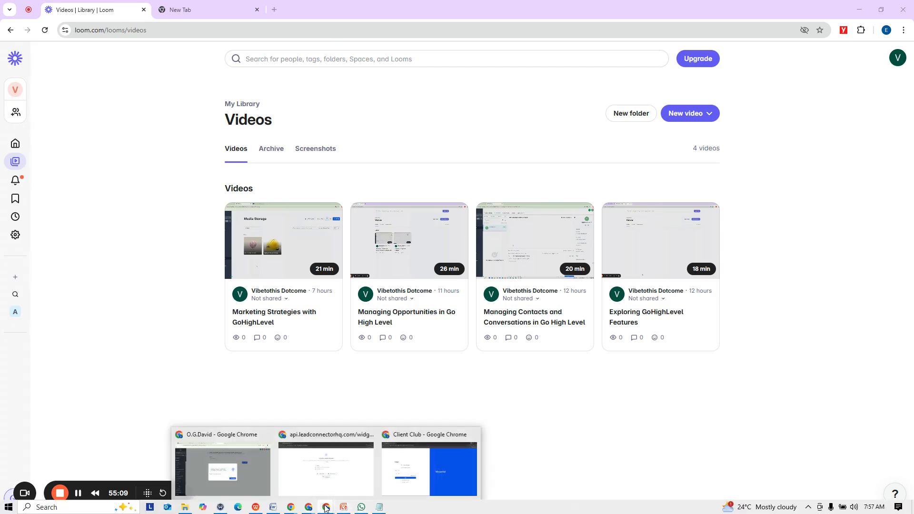
pyautogui.click(249, 476)
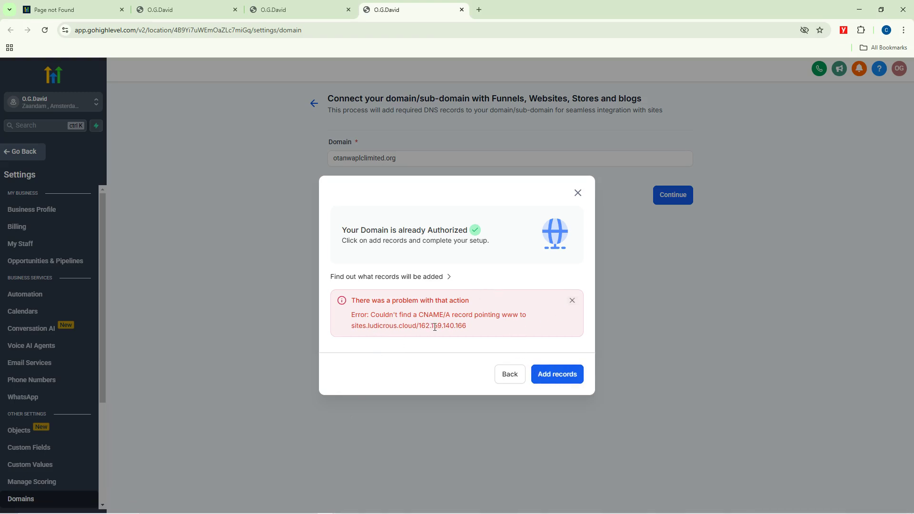
# Step: Close the failed Add records dialog, returning to the otanwaplclimited.org connect form
pyautogui.click(578, 193)
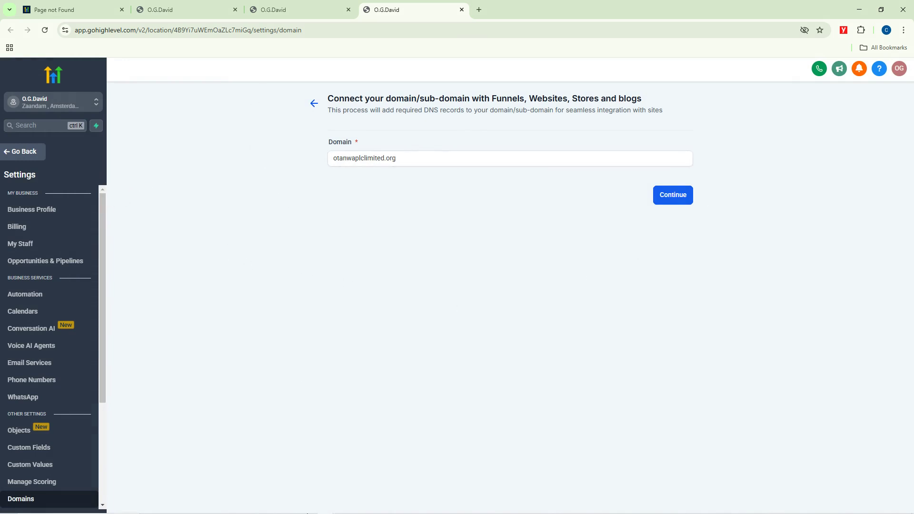
pyautogui.moveTo(291, 508)
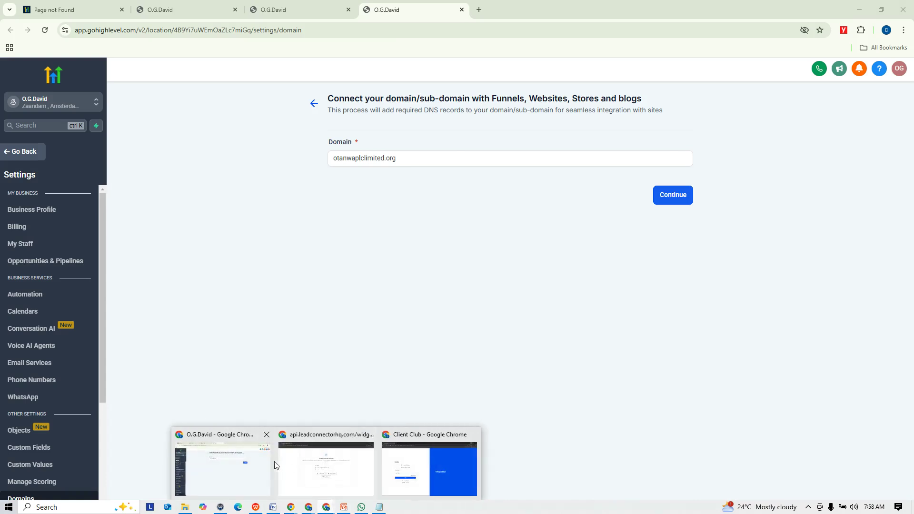
# Step: Leave settings and browse Calendars, Payments, Automation and Sites, ending on the Memberships client portal
pyautogui.click(9, 151)
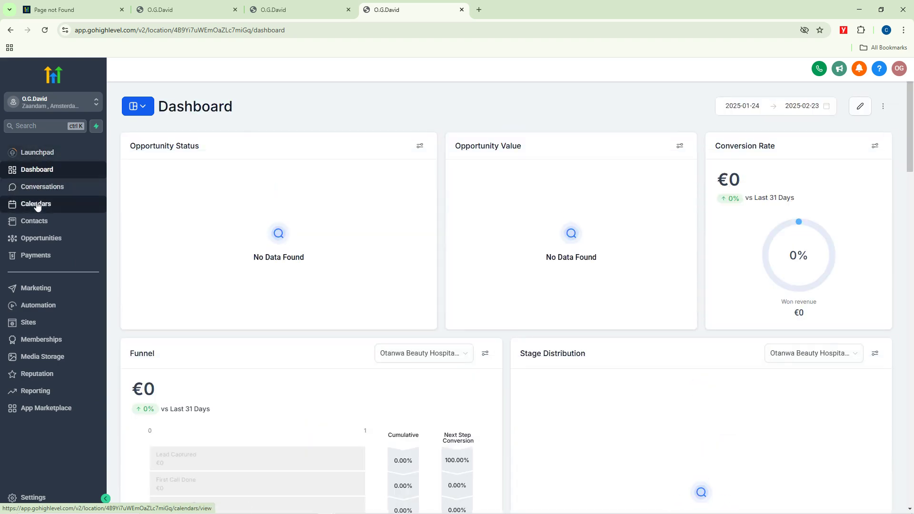
pyautogui.click(34, 205)
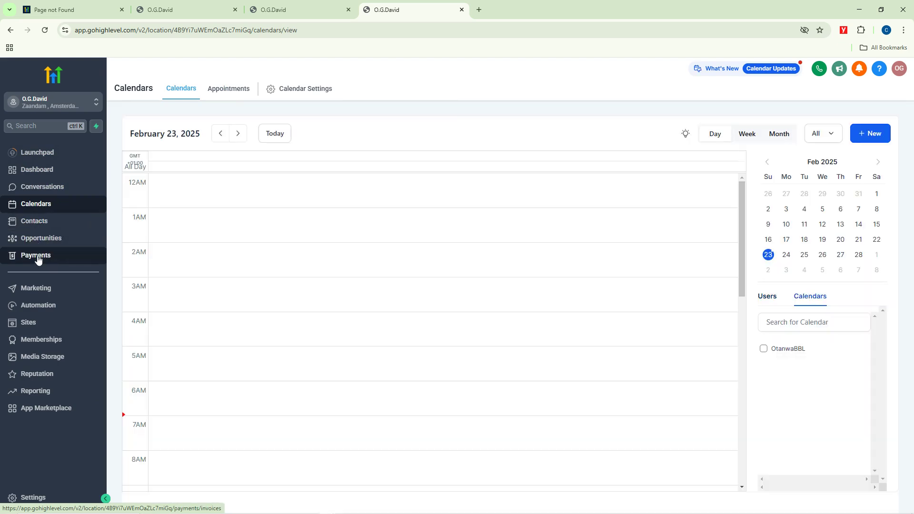
pyautogui.click(38, 258)
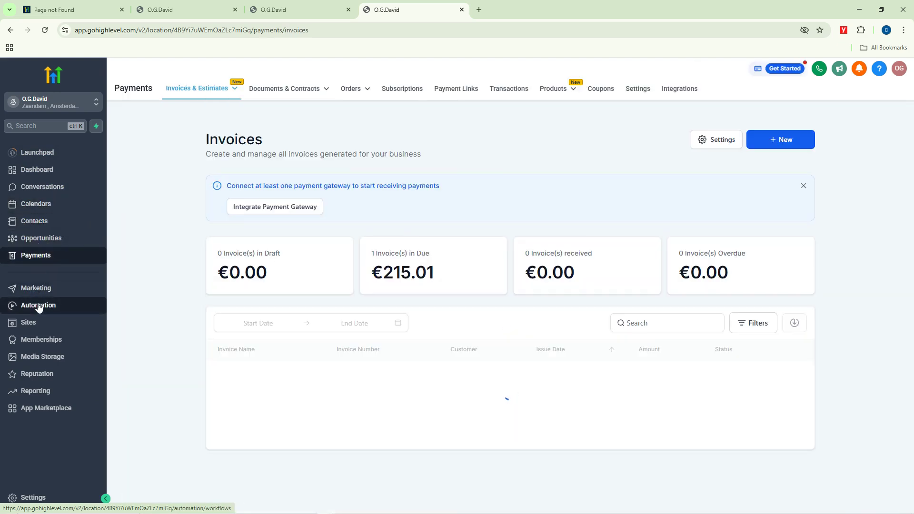
pyautogui.click(38, 307)
pyautogui.click(29, 325)
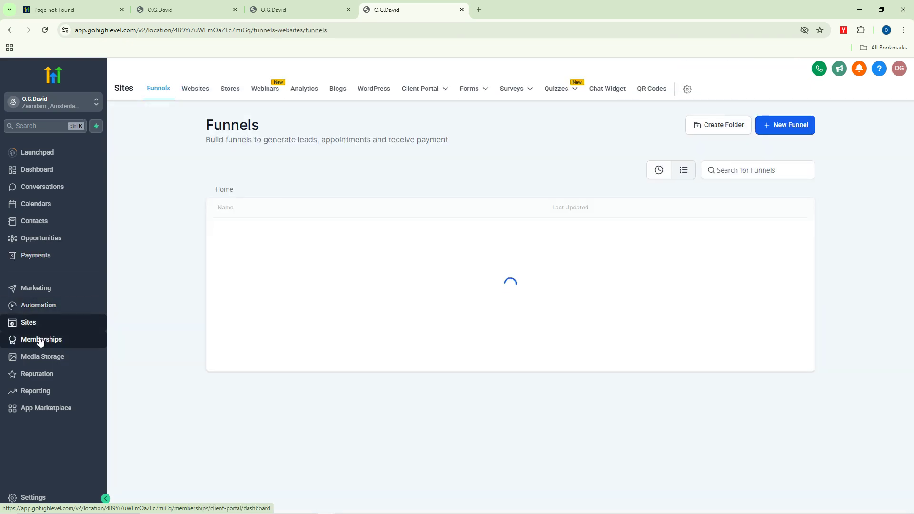
pyautogui.click(40, 342)
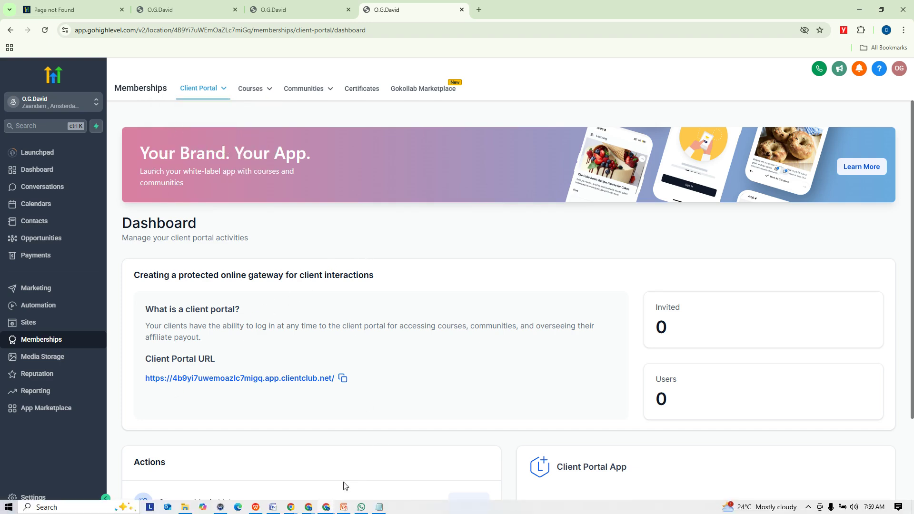
pyautogui.click(309, 505)
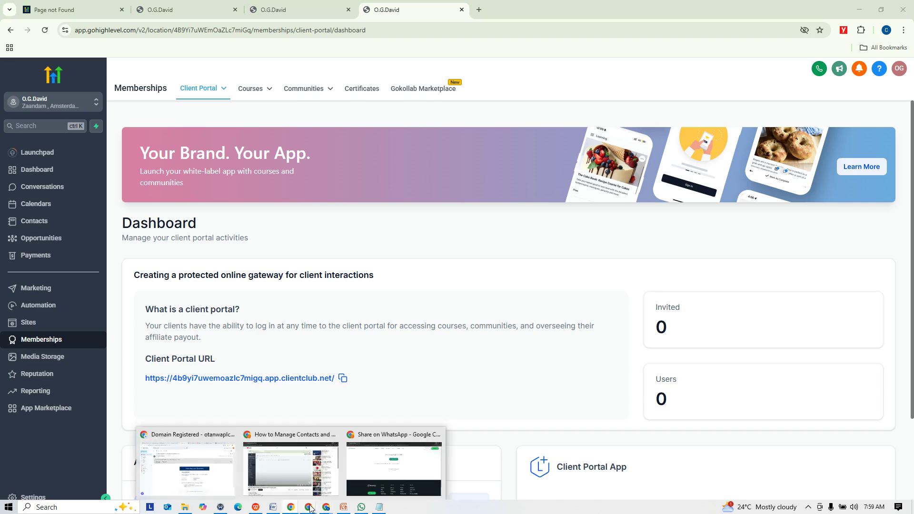